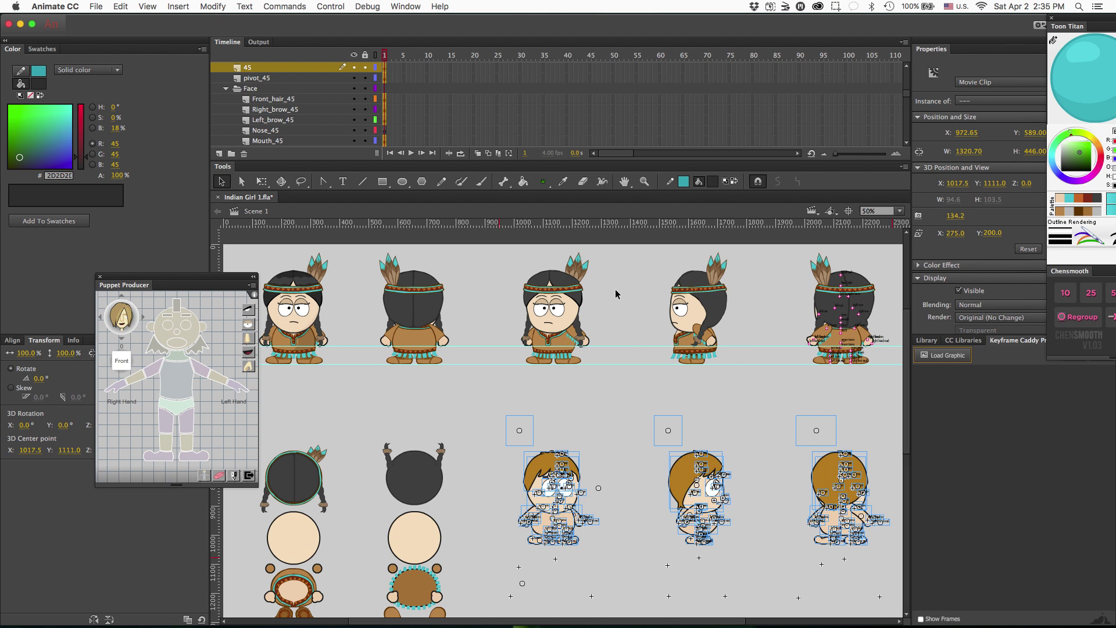
Replace the 45 view's plain front hair with a mirrored copy of the feathered 315 front hair
{"action": "left_click", "coordinate": [605, 406]}
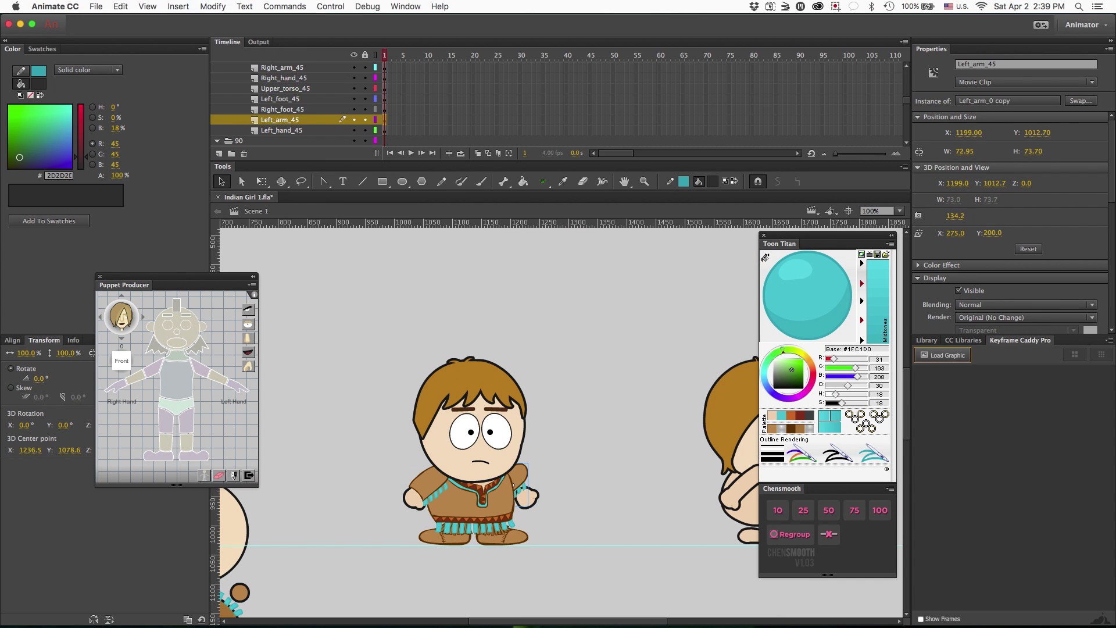
{"action": "left_click", "coordinate": [470, 411]}
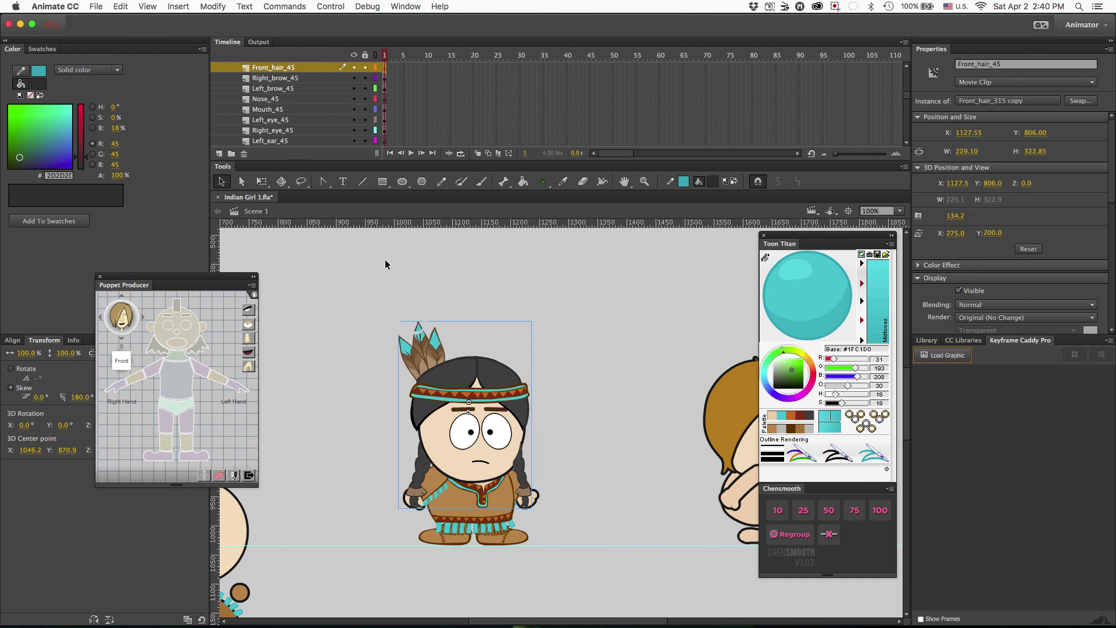
{"action": "left_click", "coordinate": [503, 420]}
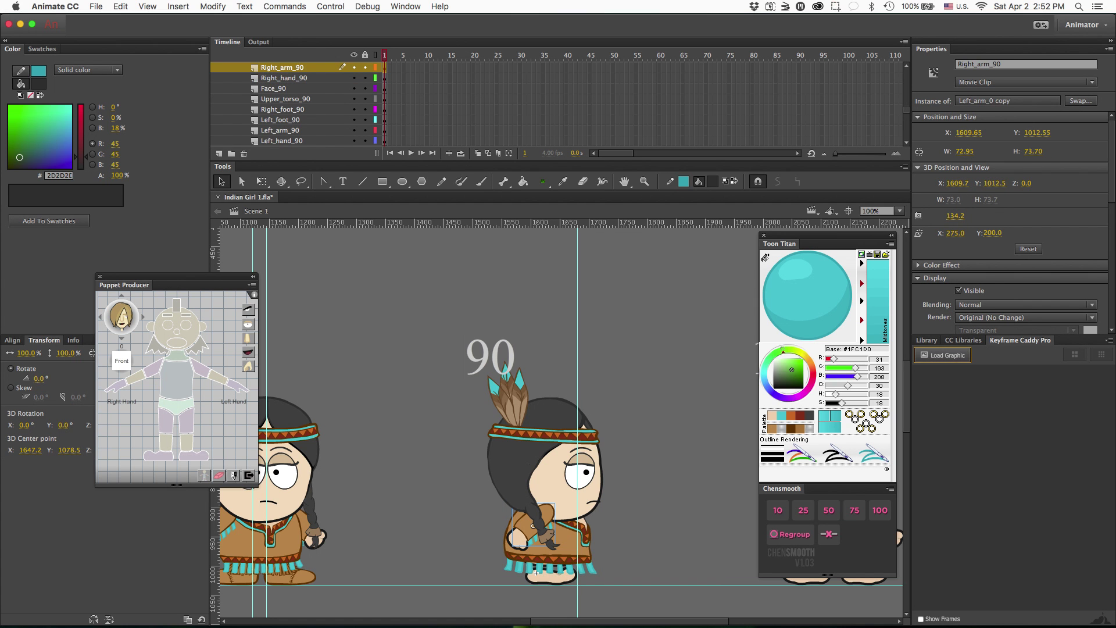
Flip the 90 view's right foot horizontally
{"action": "left_click", "coordinate": [213, 6]}
{"action": "mouse_move", "coordinate": [250, 148]}
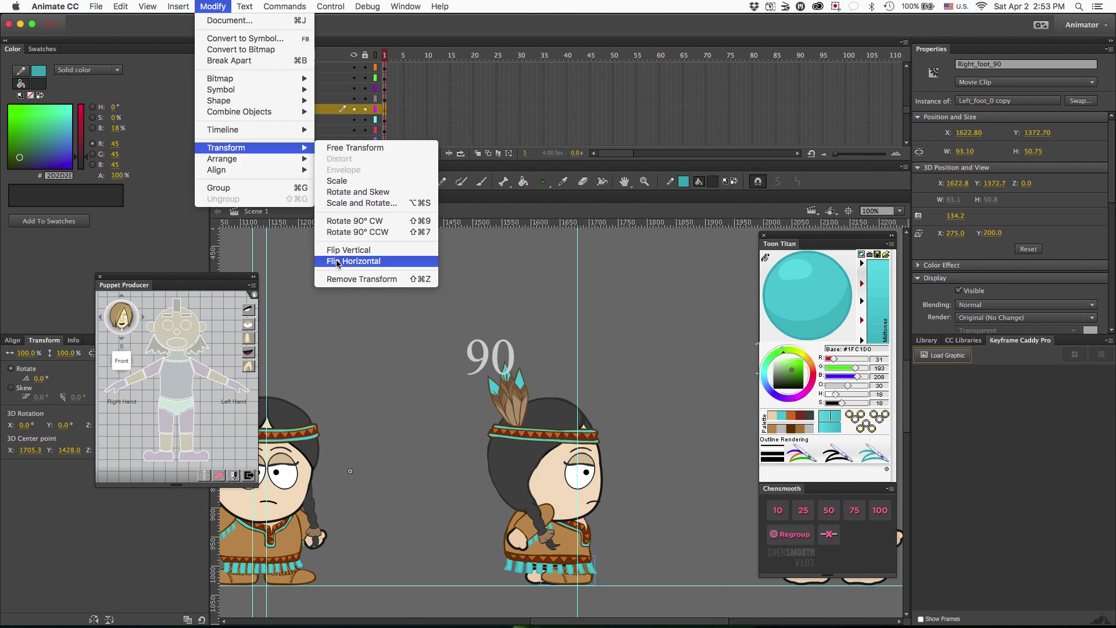
{"action": "left_click", "coordinate": [337, 261]}
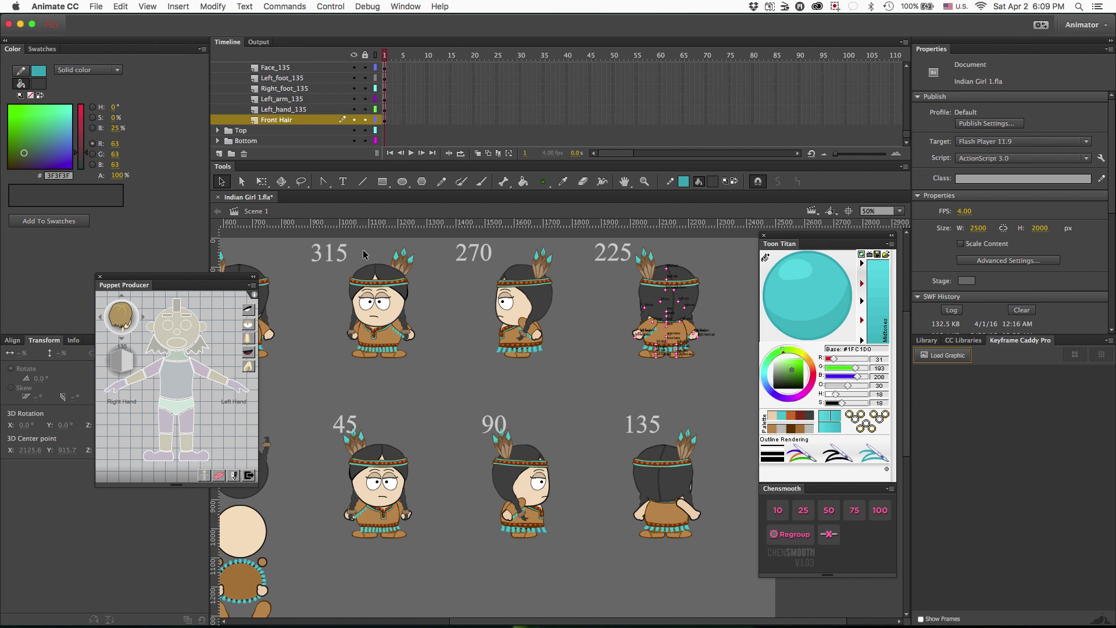
Clear all existing guides from the stage
{"action": "left_click_drag", "start_coordinate": [217, 250], "coordinate": [391, 265]}
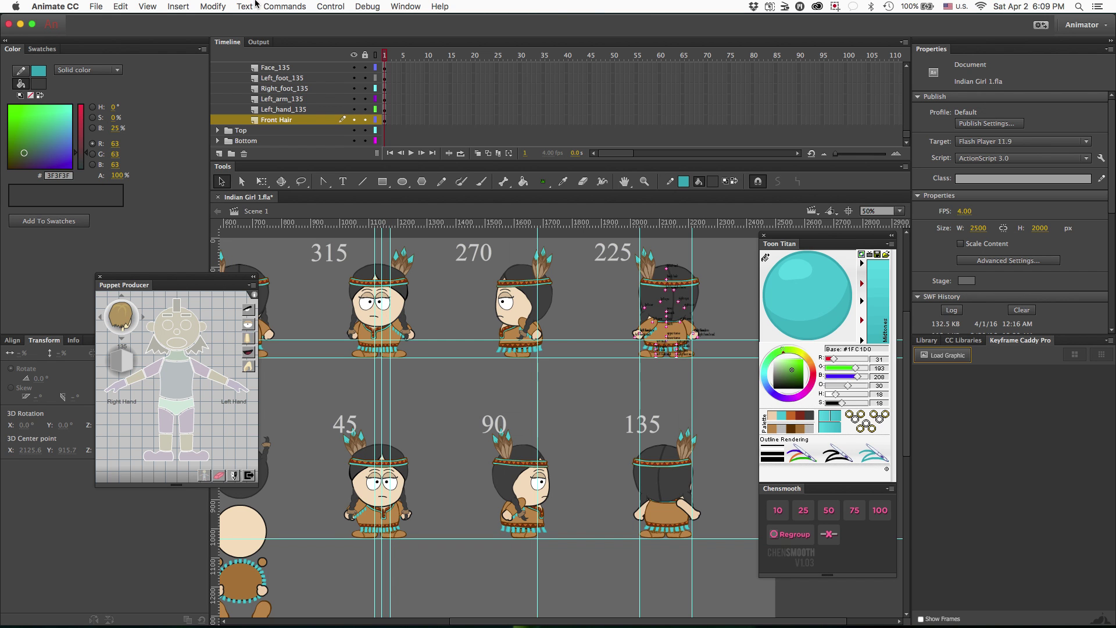
{"action": "left_click", "coordinate": [222, 7]}
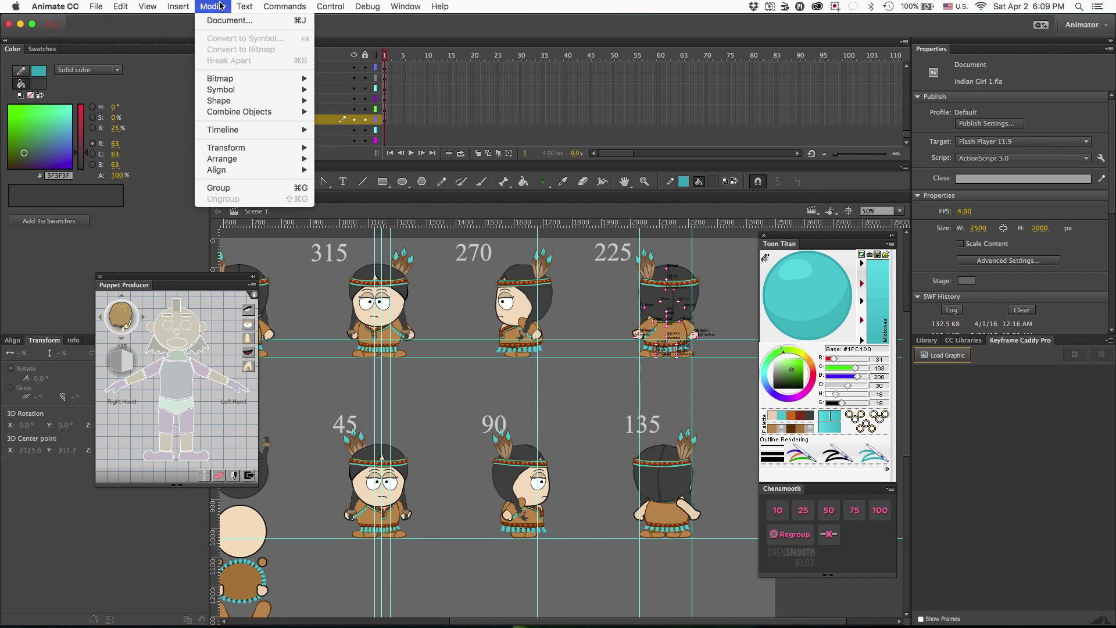
{"action": "mouse_move", "coordinate": [409, 11]}
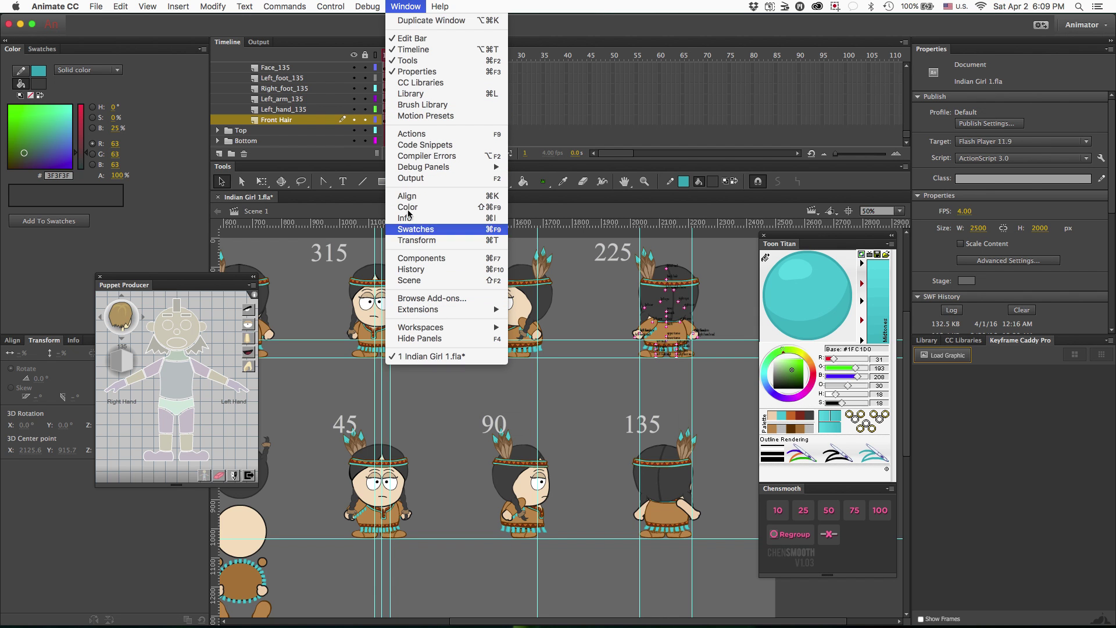
{"action": "mouse_move", "coordinate": [375, 9]}
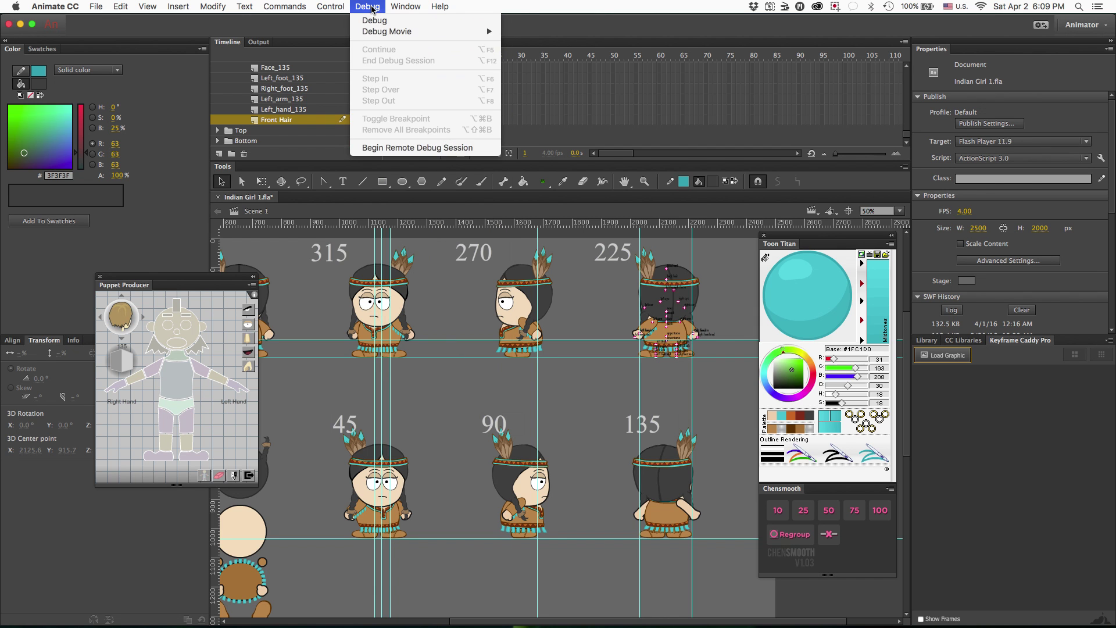
{"action": "mouse_move", "coordinate": [341, 4]}
{"action": "mouse_move", "coordinate": [302, 4]}
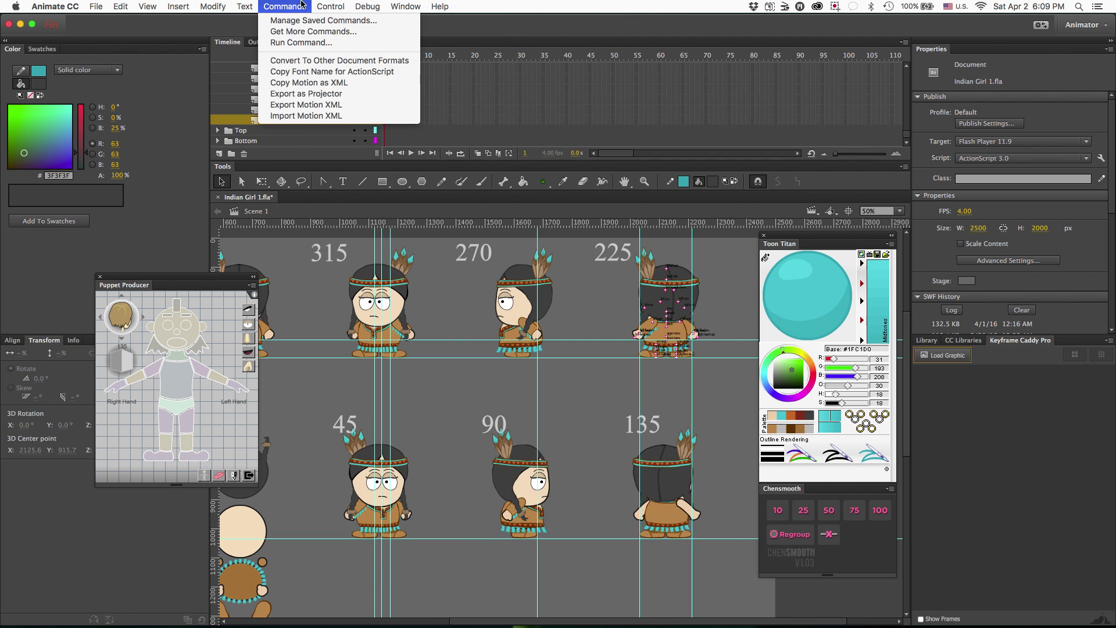
{"action": "mouse_move", "coordinate": [147, 6]}
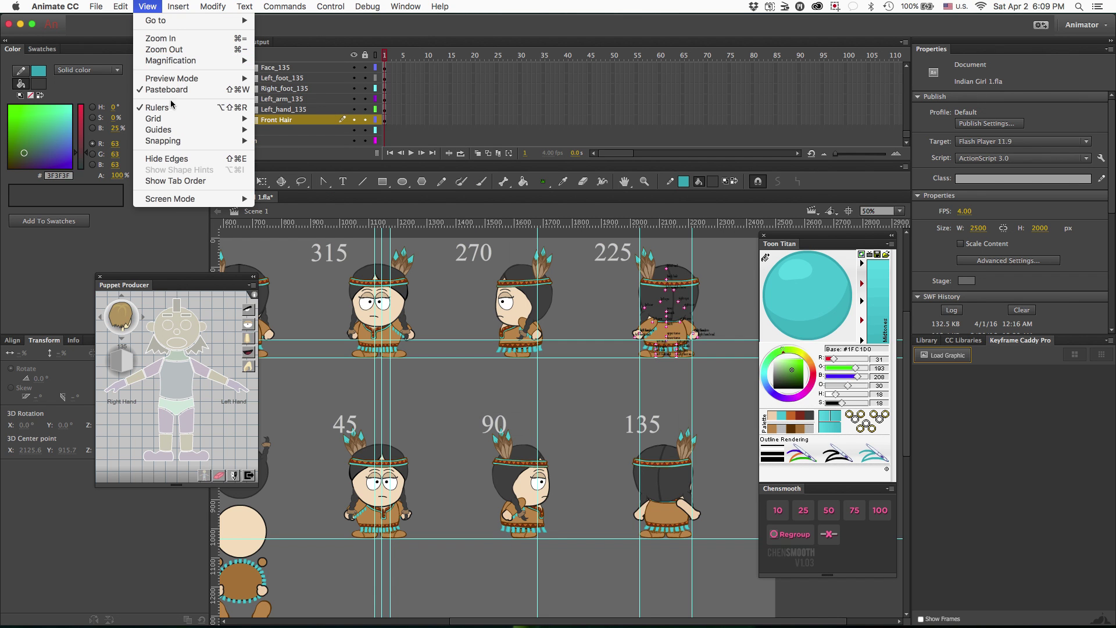
{"action": "mouse_move", "coordinate": [175, 134]}
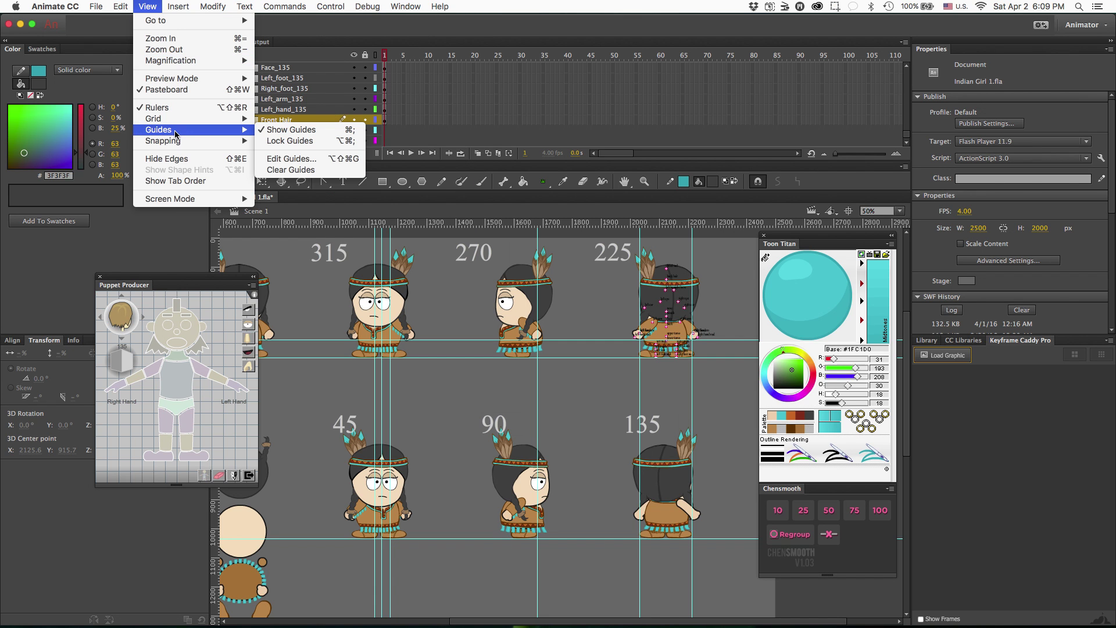
{"action": "left_click", "coordinate": [321, 171]}
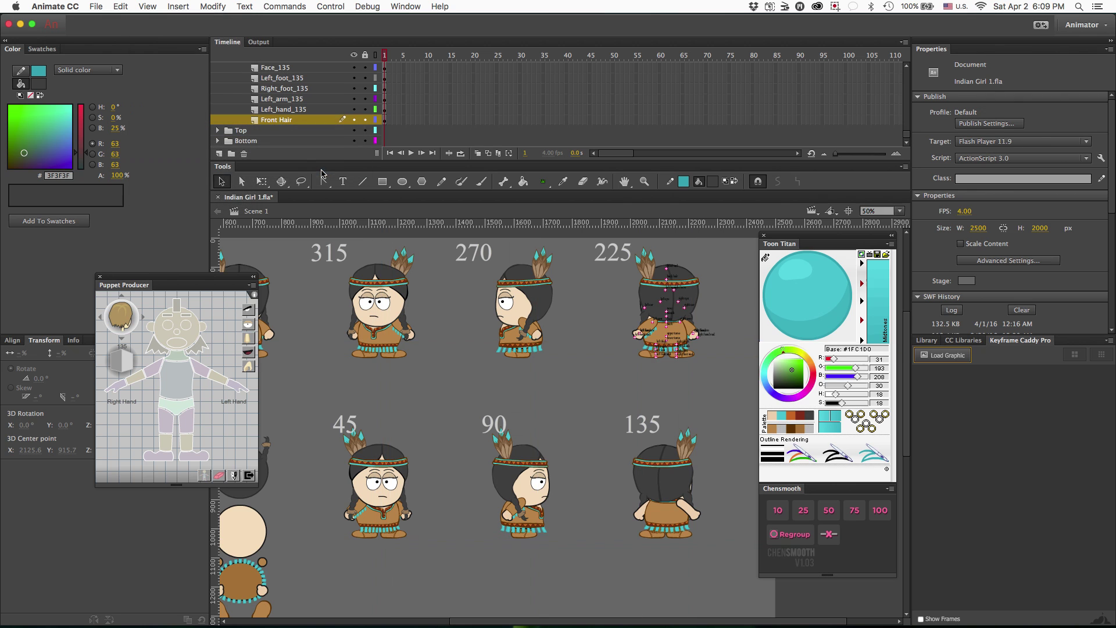
Place two vertical guides at the inner and outer edges of the 315 view's feathers, running down through the 45 view
{"action": "left_click_drag", "start_coordinate": [218, 250], "coordinate": [392, 239]}
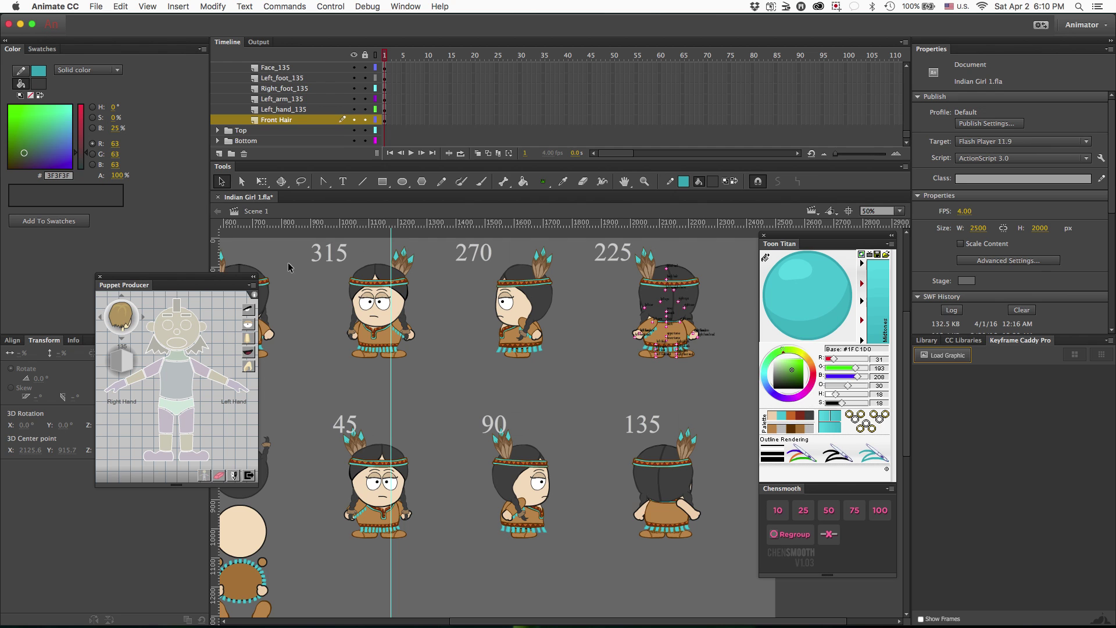
{"action": "left_click_drag", "start_coordinate": [217, 251], "coordinate": [415, 245]}
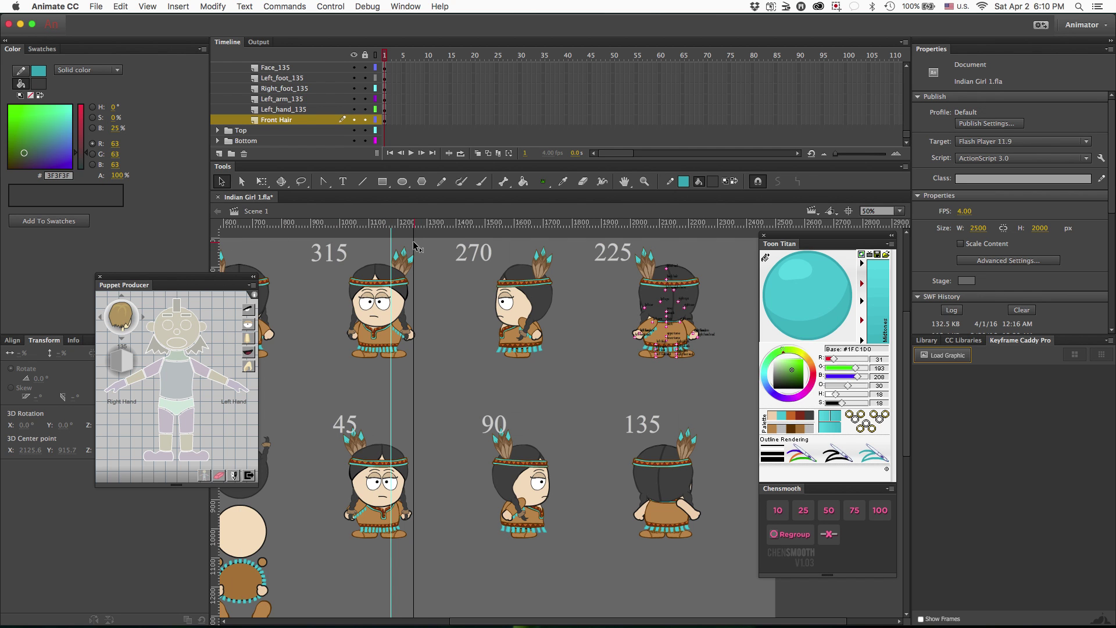
{"action": "left_click_drag", "start_coordinate": [415, 245], "coordinate": [414, 245]}
Open the 45 view's feathered front hair symbol for editing in place
{"action": "left_click", "coordinate": [354, 432]}
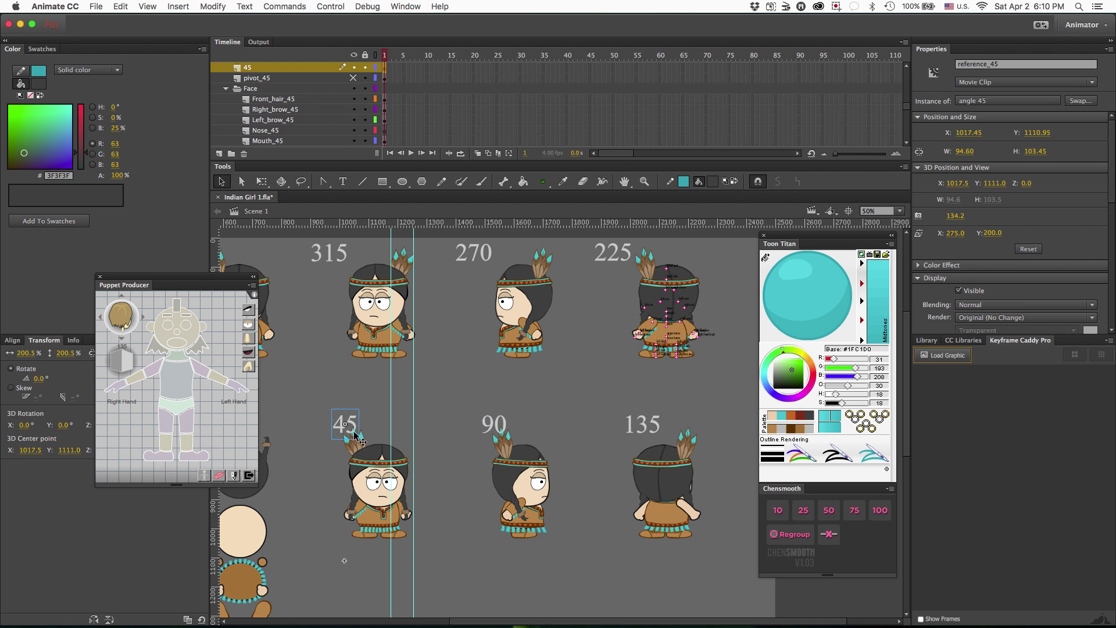
{"action": "double_click", "coordinate": [354, 443]}
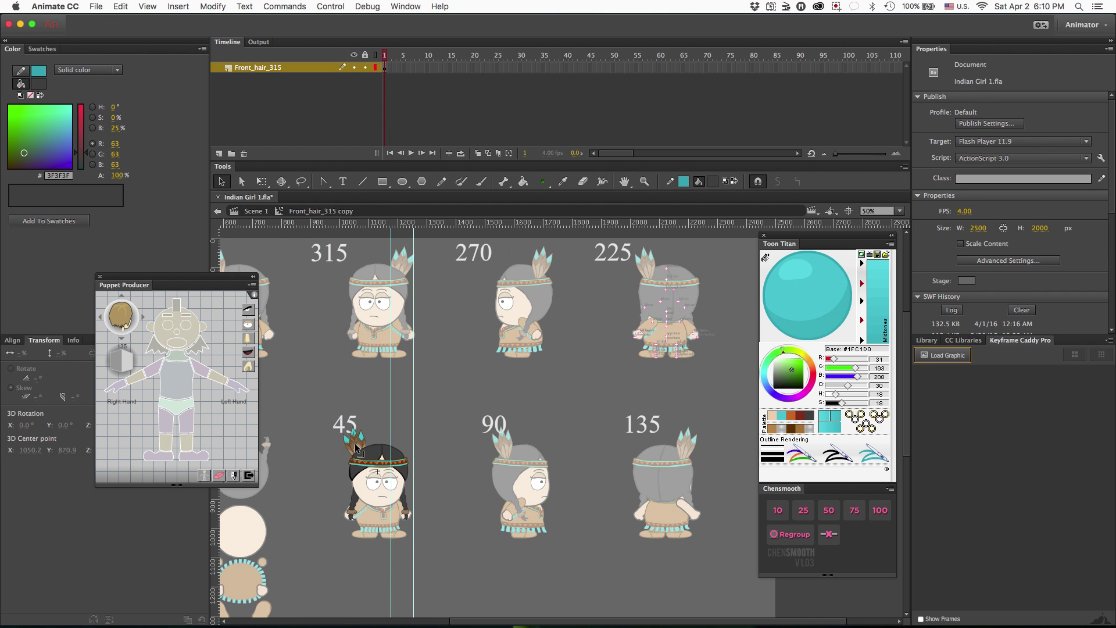
{"action": "left_click", "coordinate": [355, 451]}
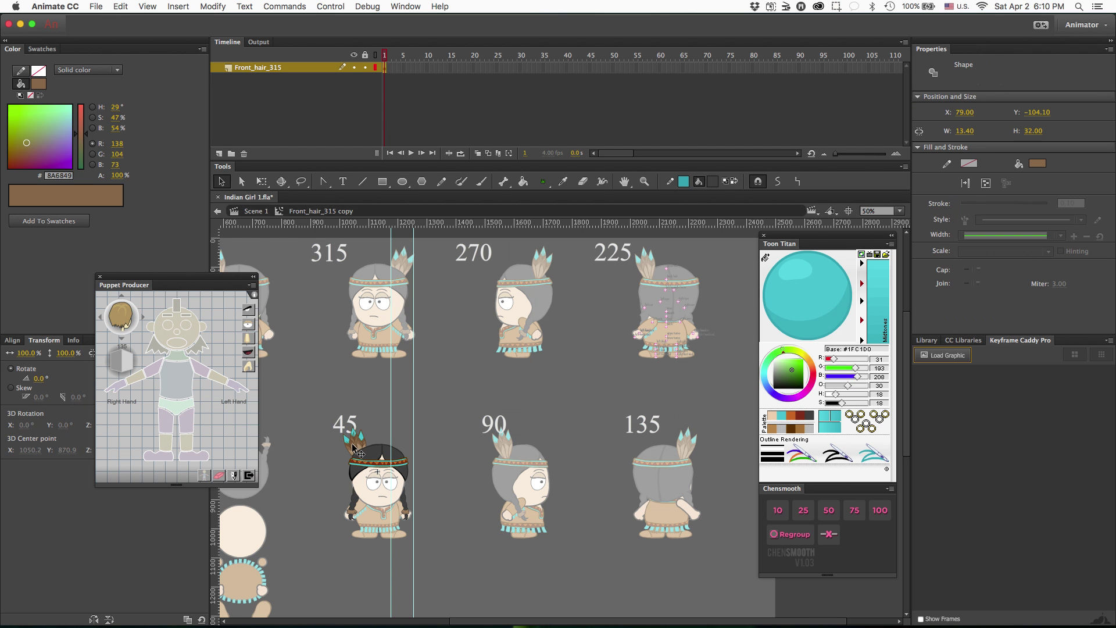
{"action": "left_click", "coordinate": [320, 430]}
{"action": "key", "text": "super+equal"}
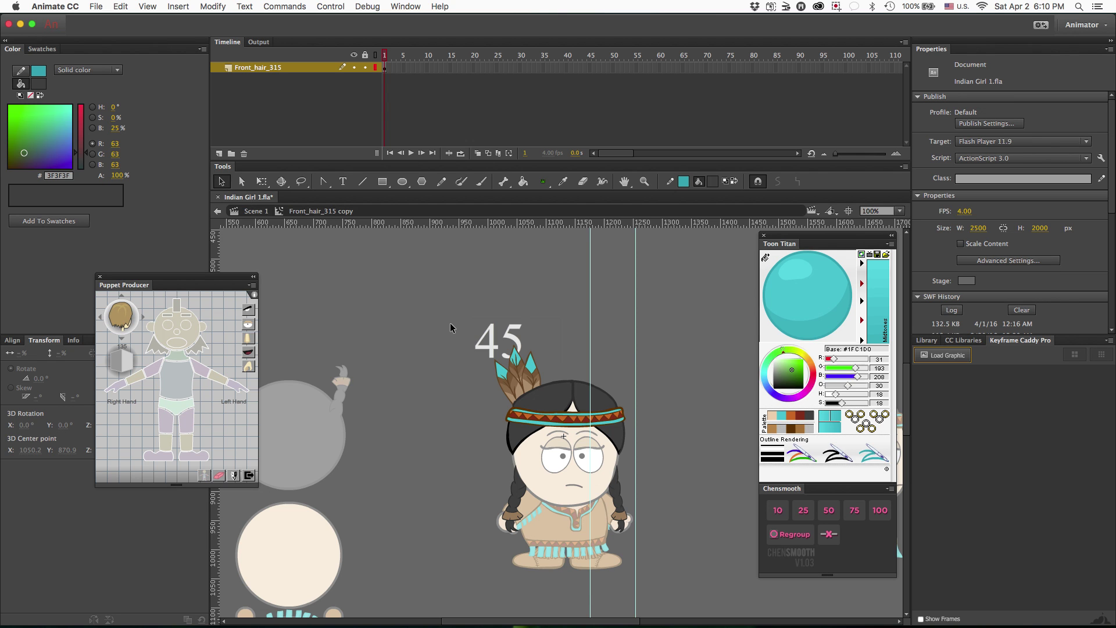
Select the 45 view's feathers with the Lasso tool, duplicate them in place and flip the copy horizontally
{"action": "key", "text": "l"}
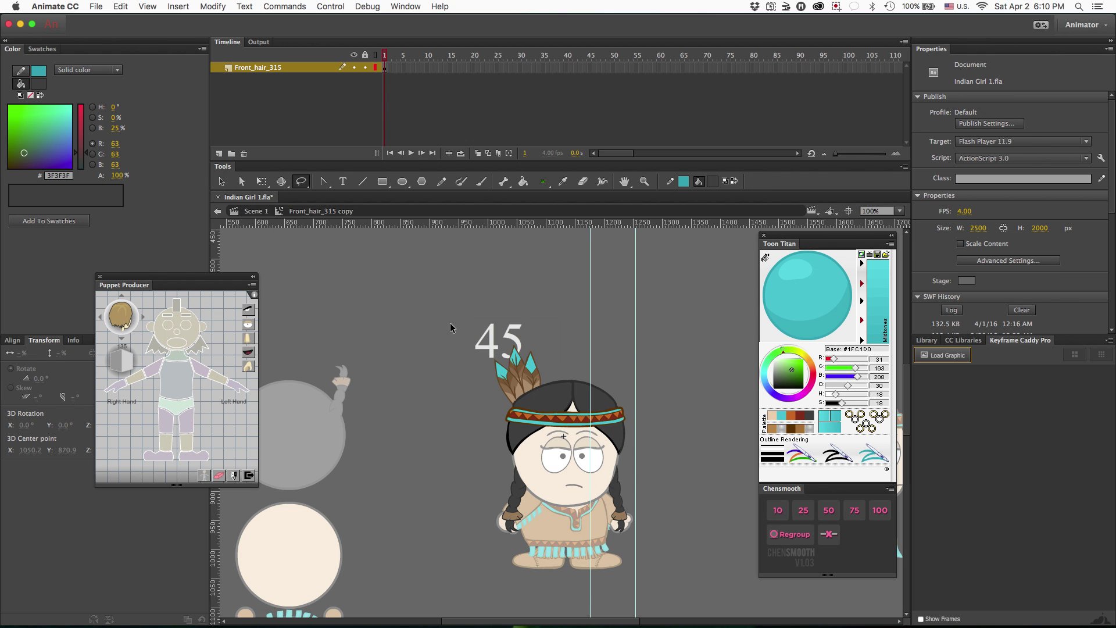
{"action": "mouse_move", "coordinate": [550, 352]}
{"action": "left_mouse_down"}
{"action": "mouse_move", "coordinate": [506, 342]}
{"action": "mouse_move", "coordinate": [484, 376]}
{"action": "mouse_move", "coordinate": [493, 404]}
{"action": "mouse_move", "coordinate": [525, 408]}
{"action": "mouse_move", "coordinate": [558, 381]}
{"action": "mouse_move", "coordinate": [551, 342]}
{"action": "left_mouse_up"}
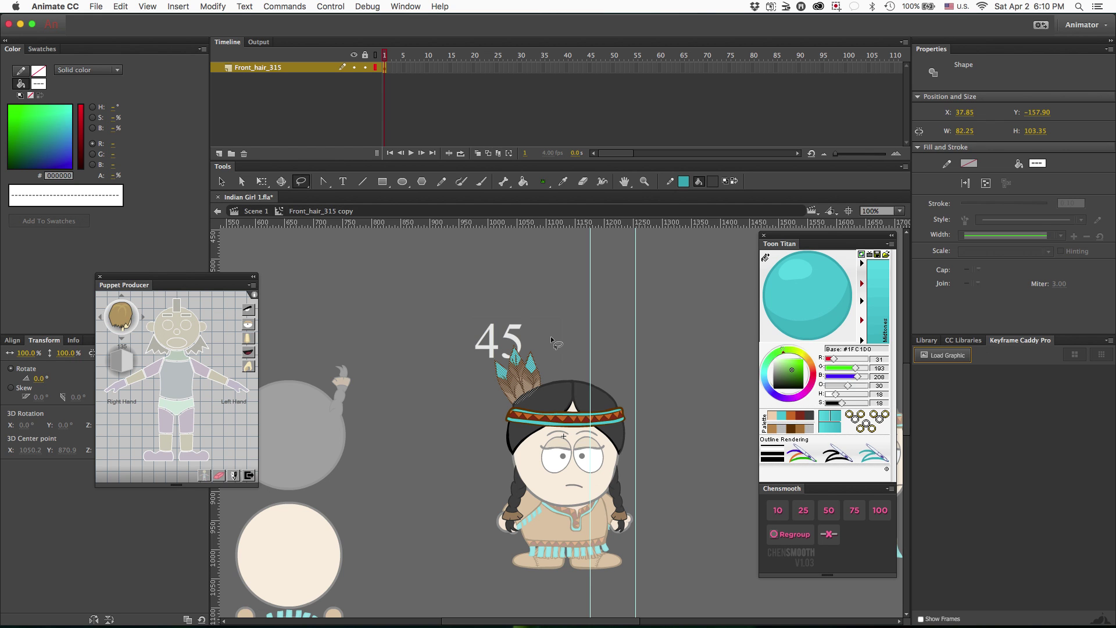
{"action": "left_click", "coordinate": [551, 340]}
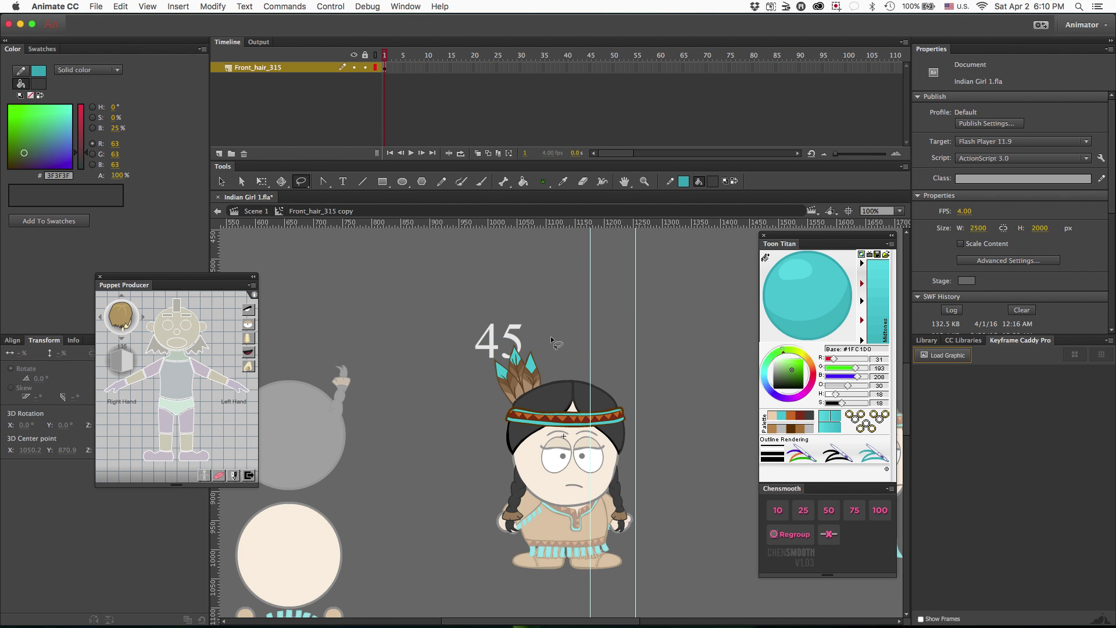
{"action": "key", "text": "super+z"}
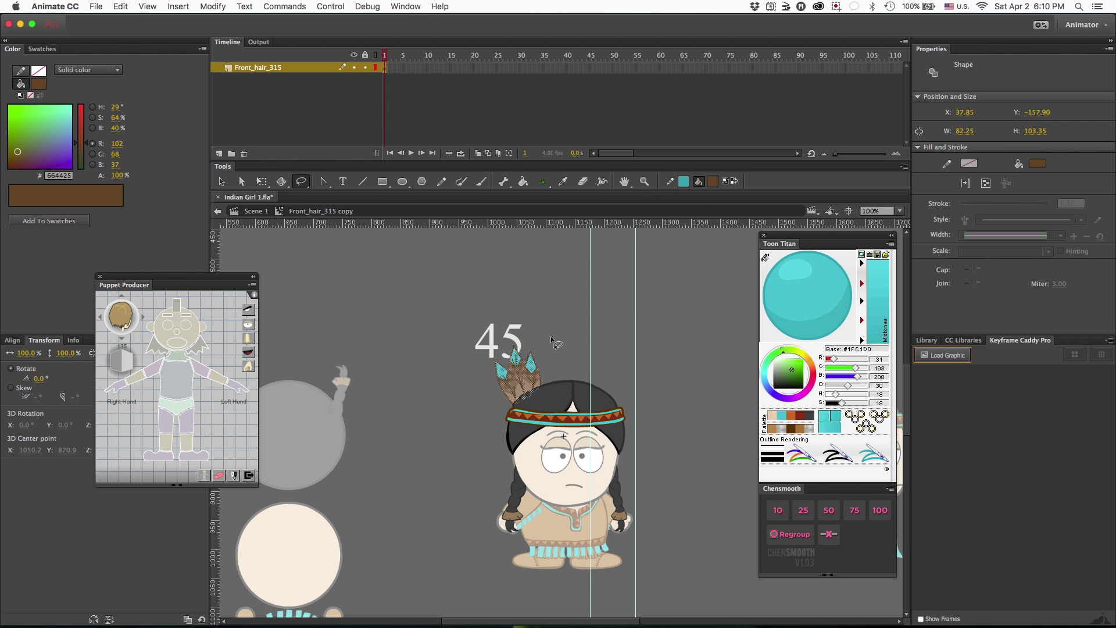
{"action": "left_click", "coordinate": [216, 7]}
{"action": "mouse_move", "coordinate": [242, 153]}
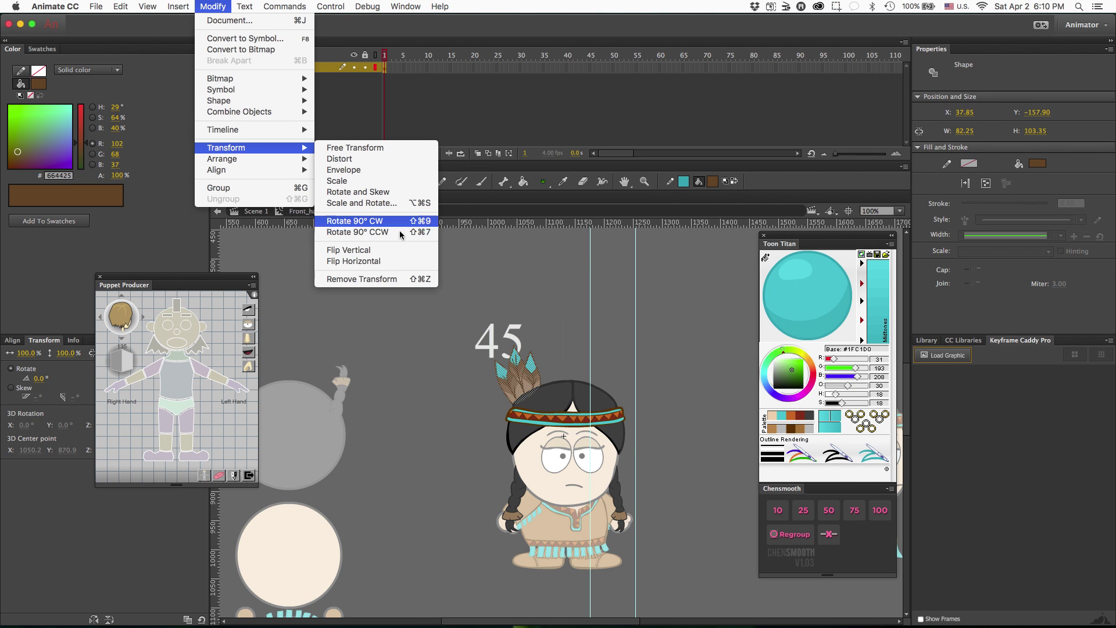
{"action": "left_click", "coordinate": [401, 259]}
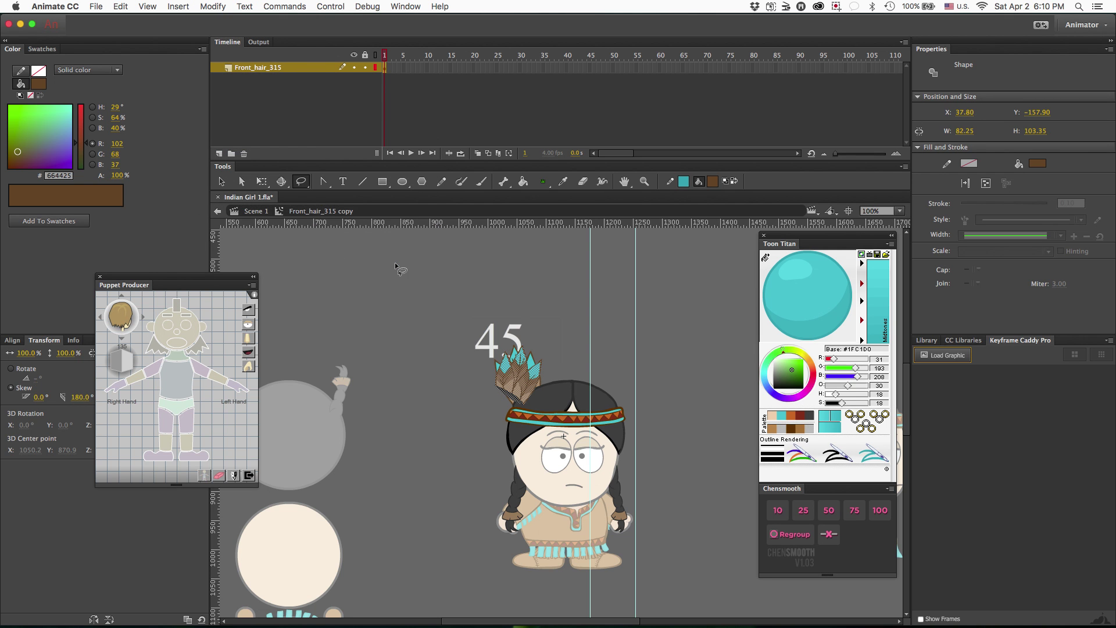
Move the flipped feathers about 160 px right across the headband, up to the outer vertical guide
{"action": "key", "text": "shift+Right"}
{"action": "key", "text": "shift+Right"}
{"action": "key", "text": "shift+Right"}
{"action": "key", "text": "shift+Right"}
{"action": "key", "text": "shift+Right"}
{"action": "key", "text": "shift+Right"}
{"action": "key", "text": "shift+Right"}
{"action": "key", "text": "shift+Right"}
{"action": "key", "text": "shift+Right"}
{"action": "key", "text": "shift+Right"}
{"action": "key", "text": "shift+Right"}
{"action": "key", "text": "shift+Right"}
{"action": "key", "text": "shift+Right"}
{"action": "key", "text": "shift+Right"}
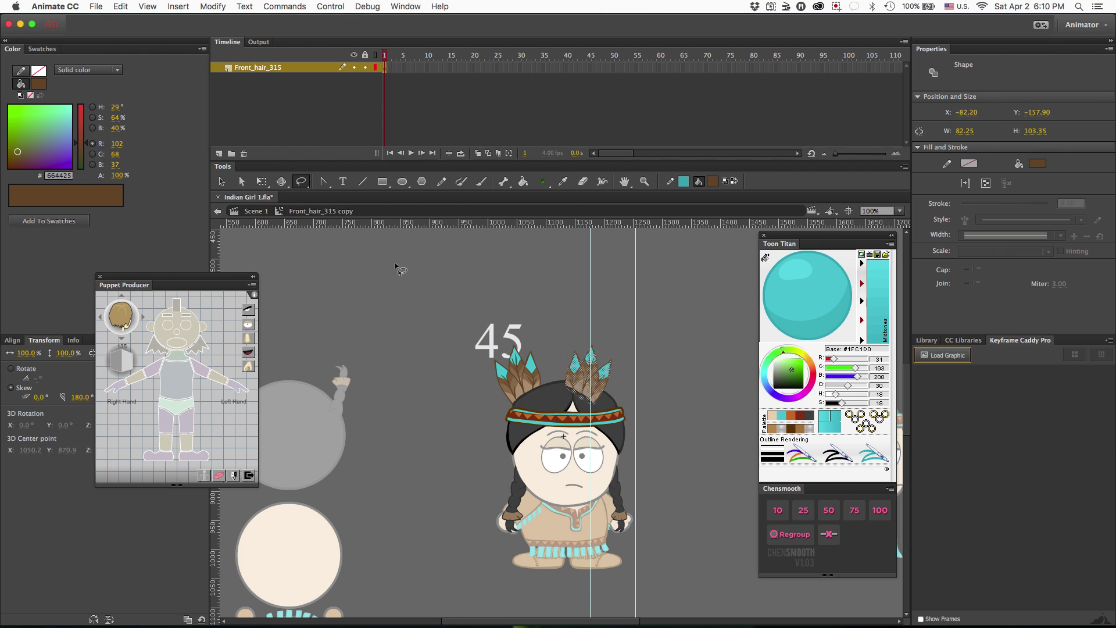
{"action": "key", "text": "shift+Right"}
{"action": "key", "text": "shift+Right"}
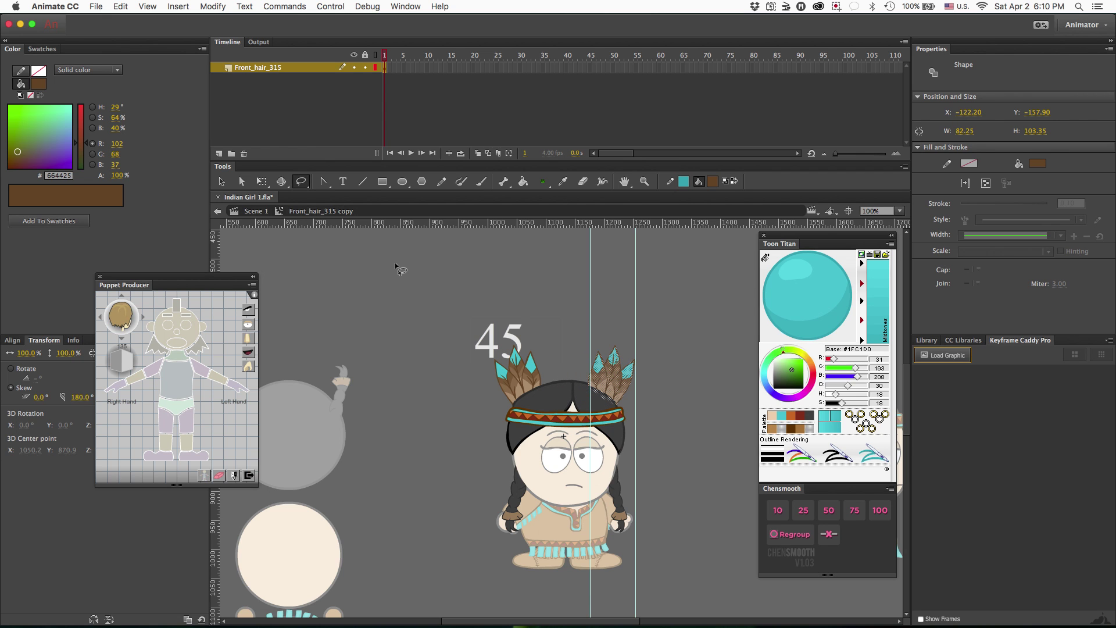
{"action": "key", "text": "Left"}
{"action": "key", "text": "Left"}
{"action": "left_click", "coordinate": [395, 263]}
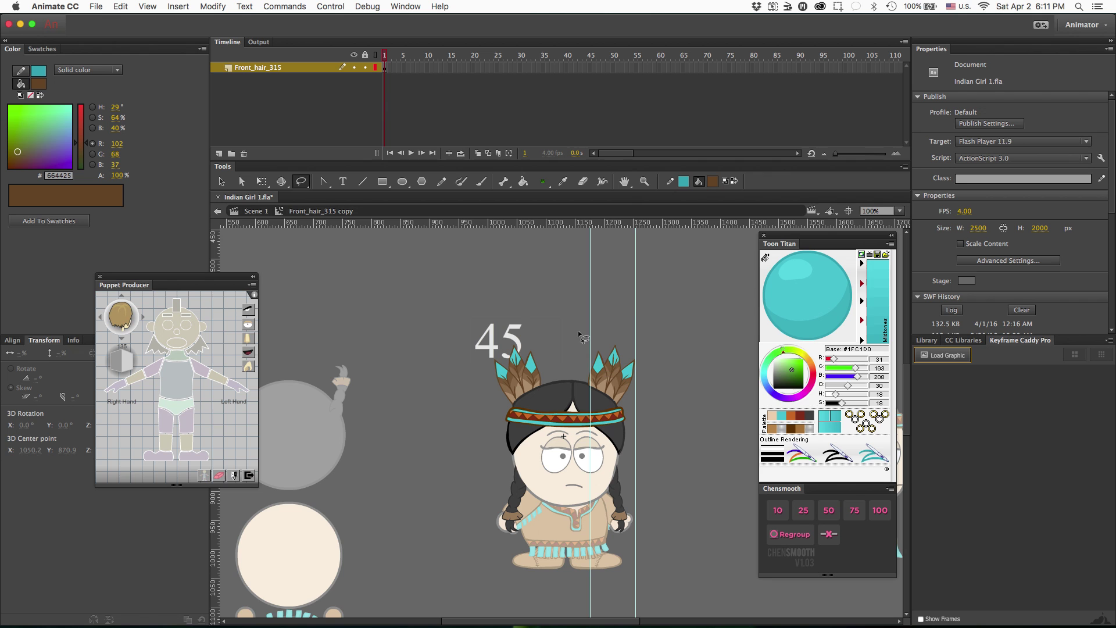
Return to the main scene and move the inner vertical guide to the 45 view's hair parting
{"action": "key", "text": "v"}
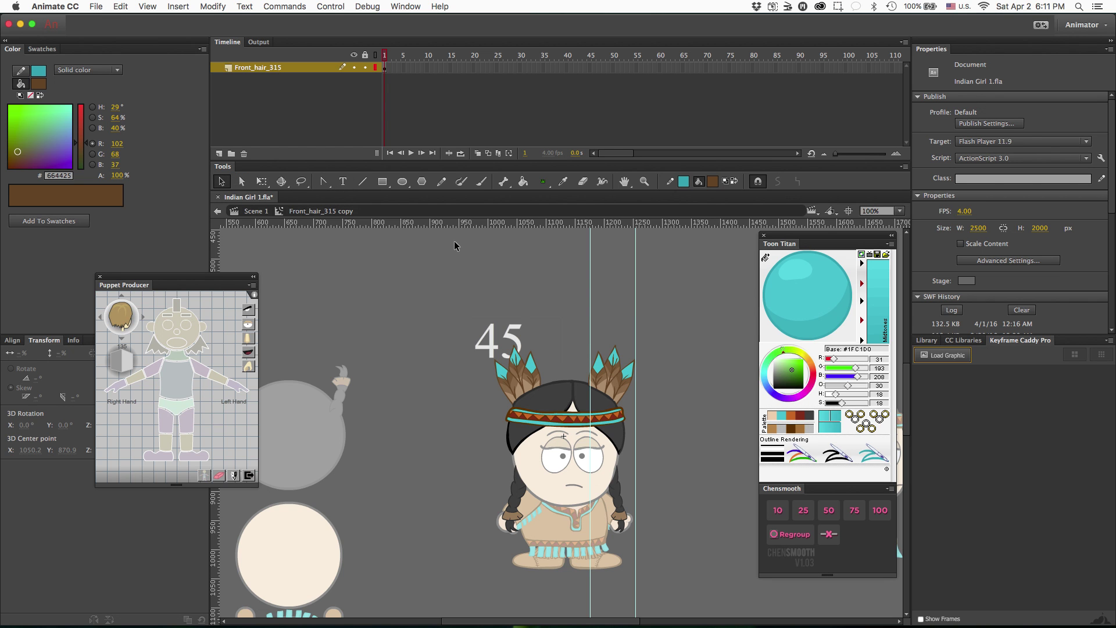
{"action": "double_click", "coordinate": [596, 319]}
{"action": "left_click_drag", "start_coordinate": [590, 328], "coordinate": [577, 329]}
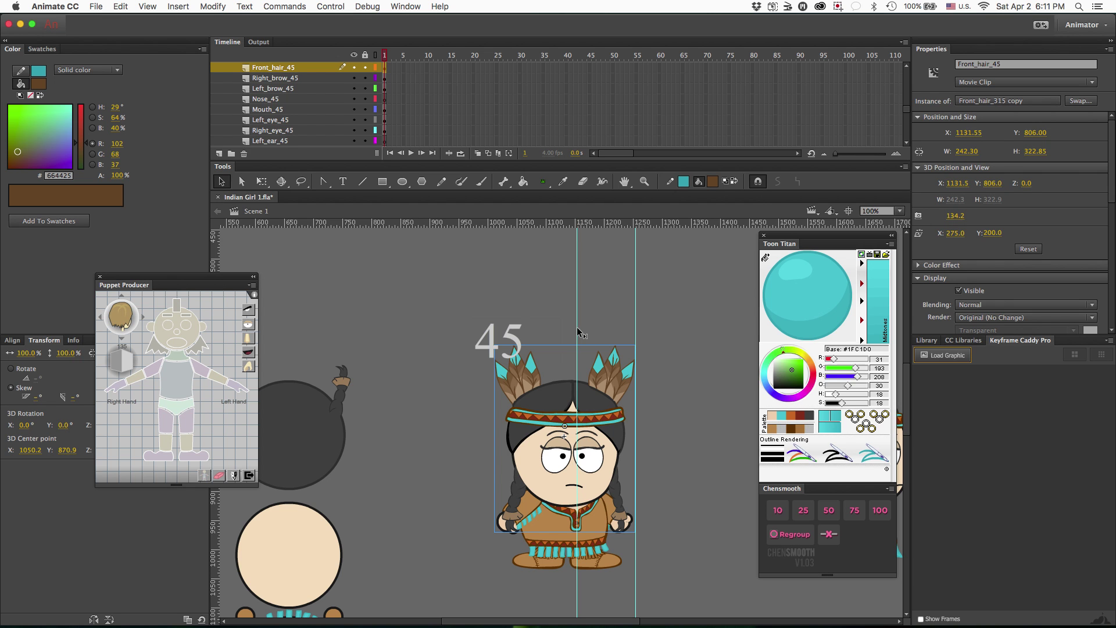
Open the 45 view's front hair symbol in place and undo back to the selected flipped feathers
{"action": "double_click", "coordinate": [613, 384]}
{"action": "key", "text": "super+a"}
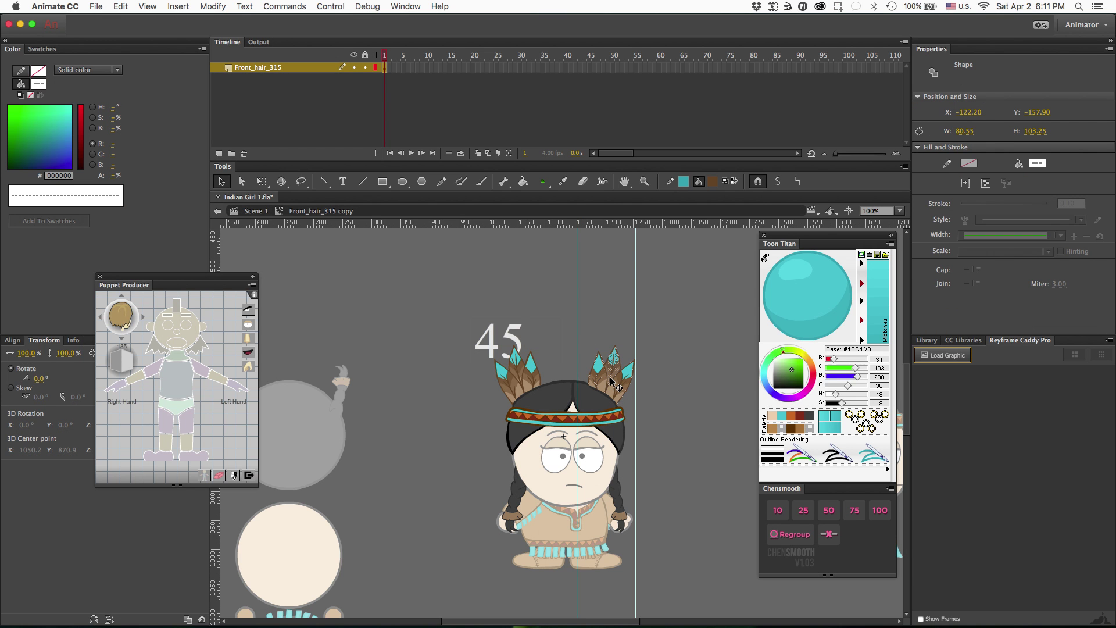
{"action": "left_click", "coordinate": [585, 332]}
{"action": "mouse_move", "coordinate": [584, 329]}
{"action": "left_mouse_down"}
{"action": "mouse_move", "coordinate": [616, 370]}
{"action": "mouse_move", "coordinate": [601, 329]}
{"action": "left_mouse_up"}
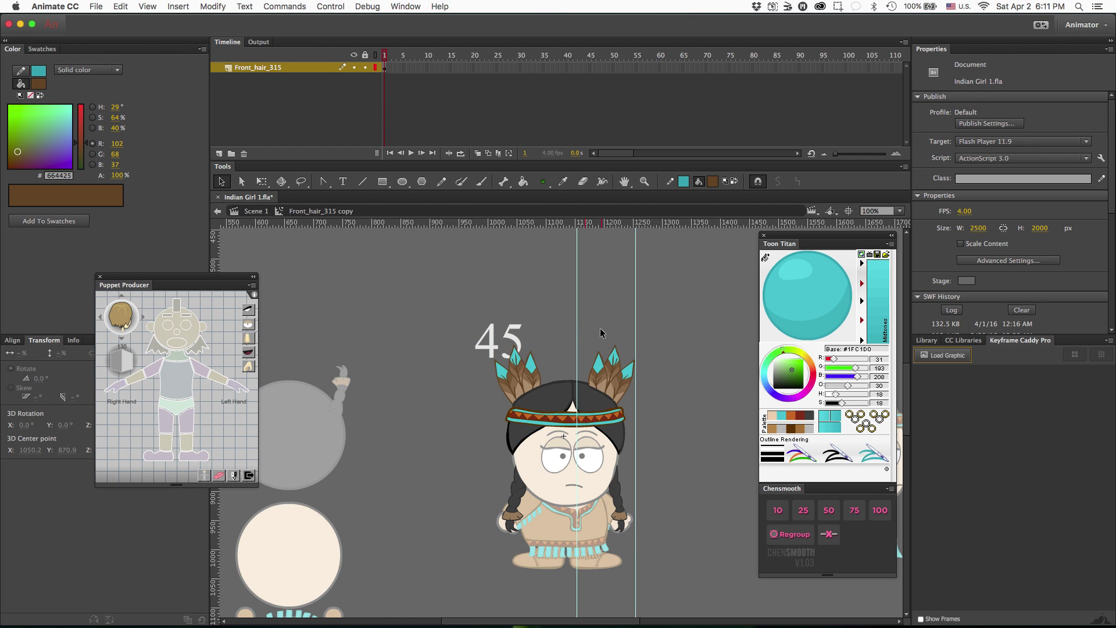
{"action": "key", "text": "super+z"}
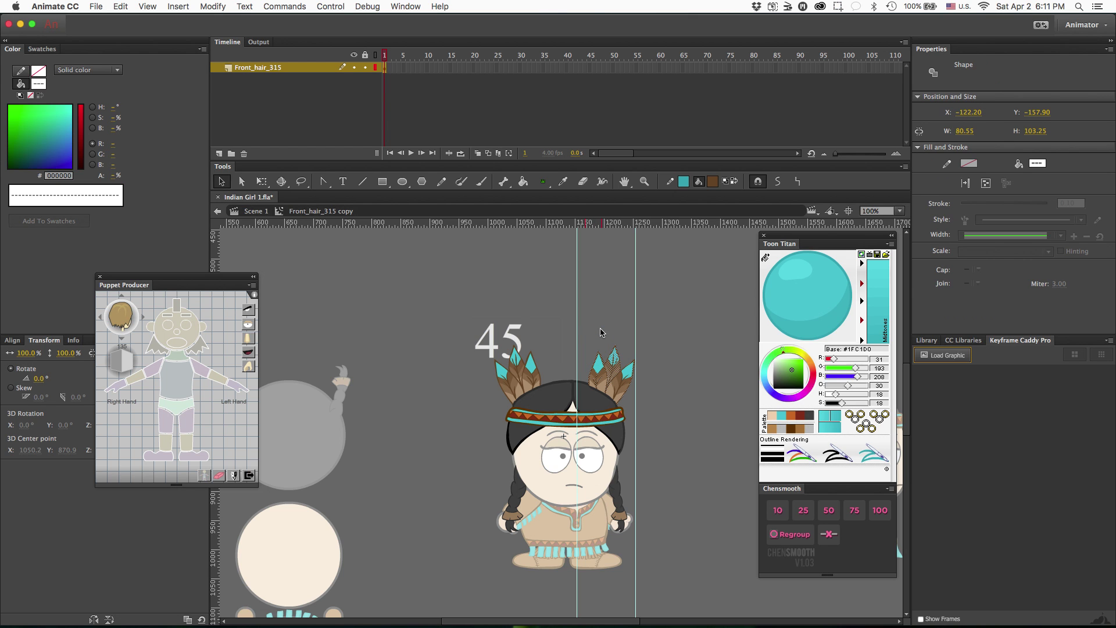
{"action": "key", "text": "super+z"}
{"action": "double_click", "coordinate": [601, 332]}
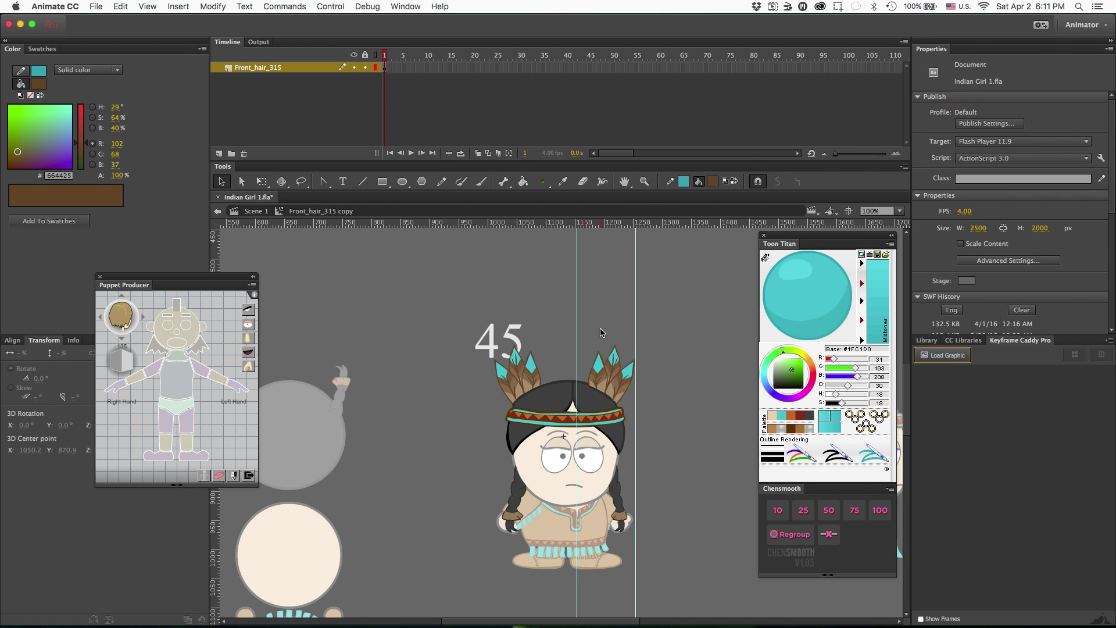
{"action": "key", "text": "super+z"}
{"action": "key", "text": "super+z"}
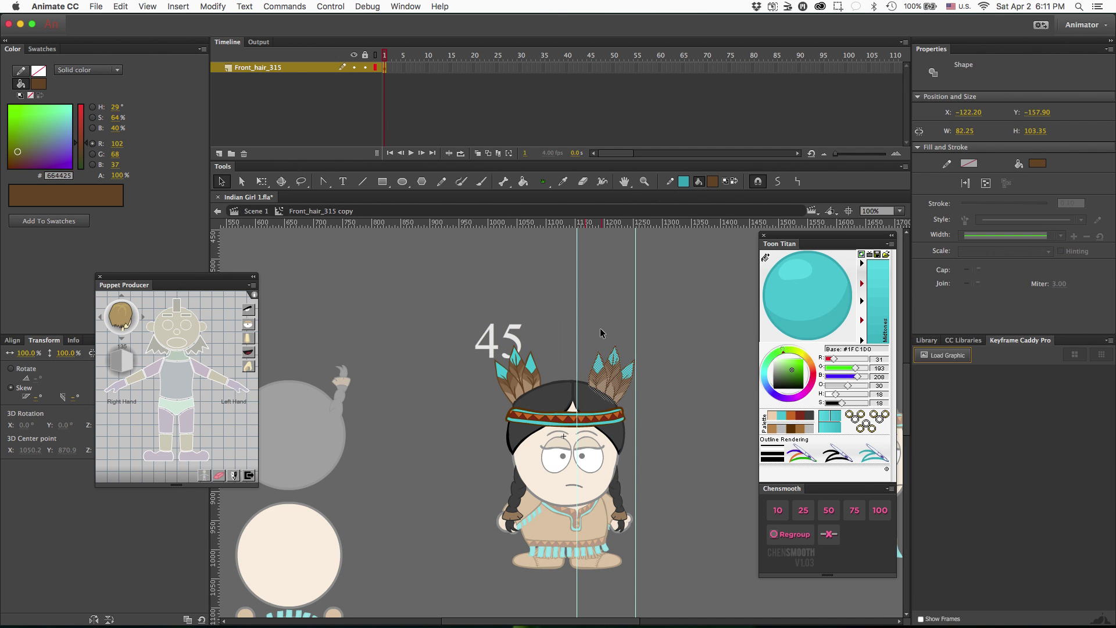
Nudge the selected flipped feathers in the 45 view 4 px up and 1 px right, then deselect them
{"action": "key", "text": "Up"}
{"action": "key", "text": "Up"}
{"action": "key", "text": "Up"}
{"action": "key", "text": "Right"}
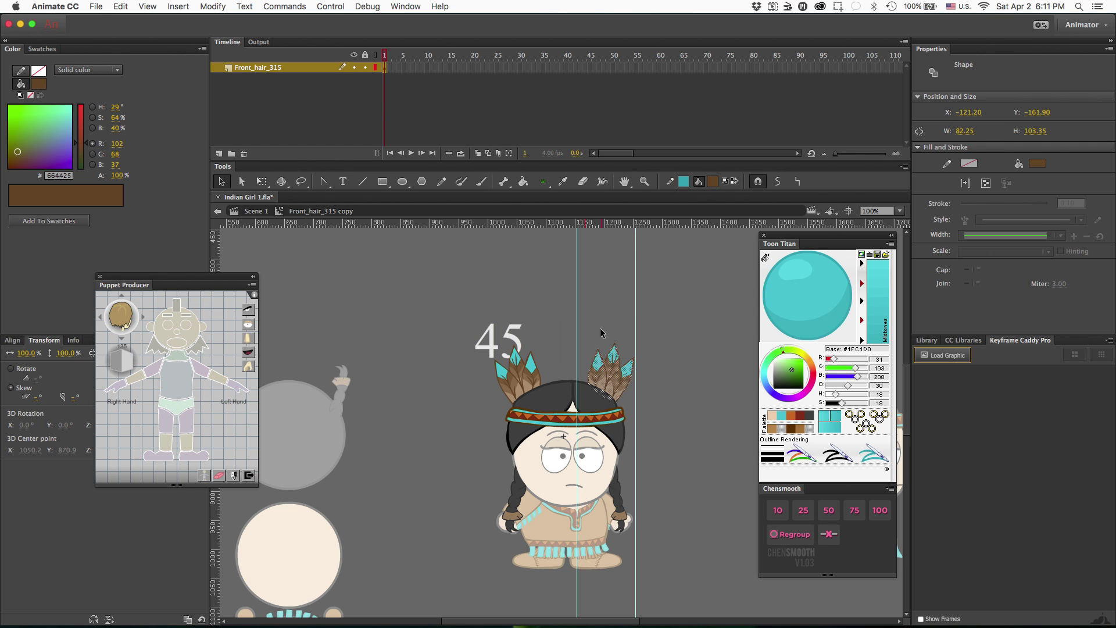
{"action": "left_click", "coordinate": [590, 327]}
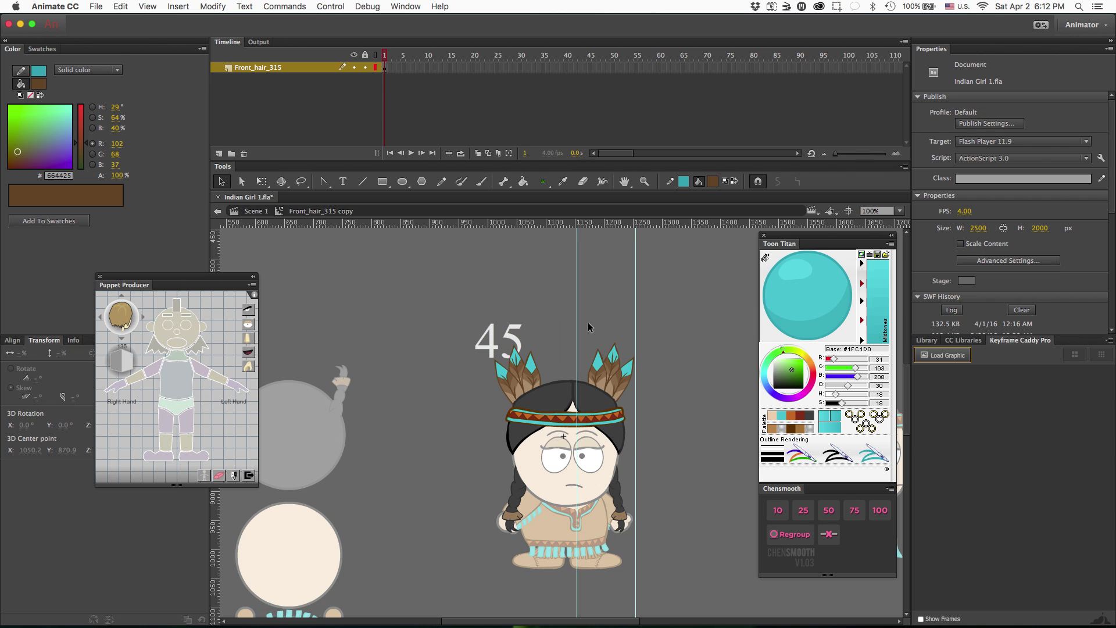
Examine how both feather groups meet the hair and headband in the 45 view
{"action": "key", "text": "super+equal"}
{"action": "key", "text": "super+equal"}
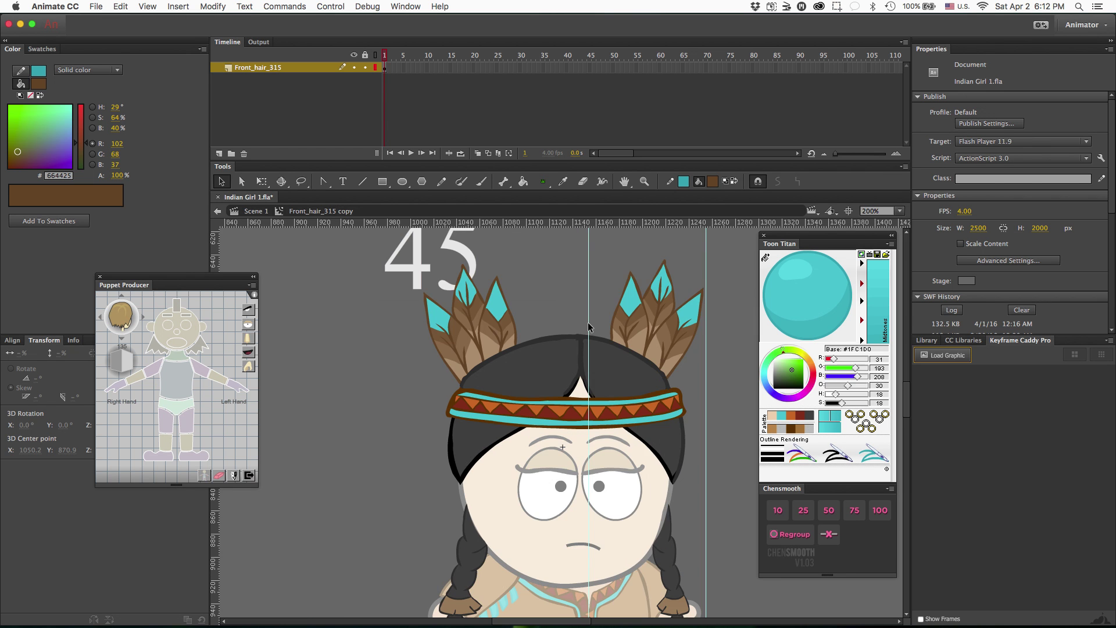
{"action": "scroll", "coordinate": [601, 322], "scroll_direction": "up", "scroll_amount": 3}
{"action": "scroll", "coordinate": [601, 322], "scroll_direction": "right", "scroll_amount": 2}
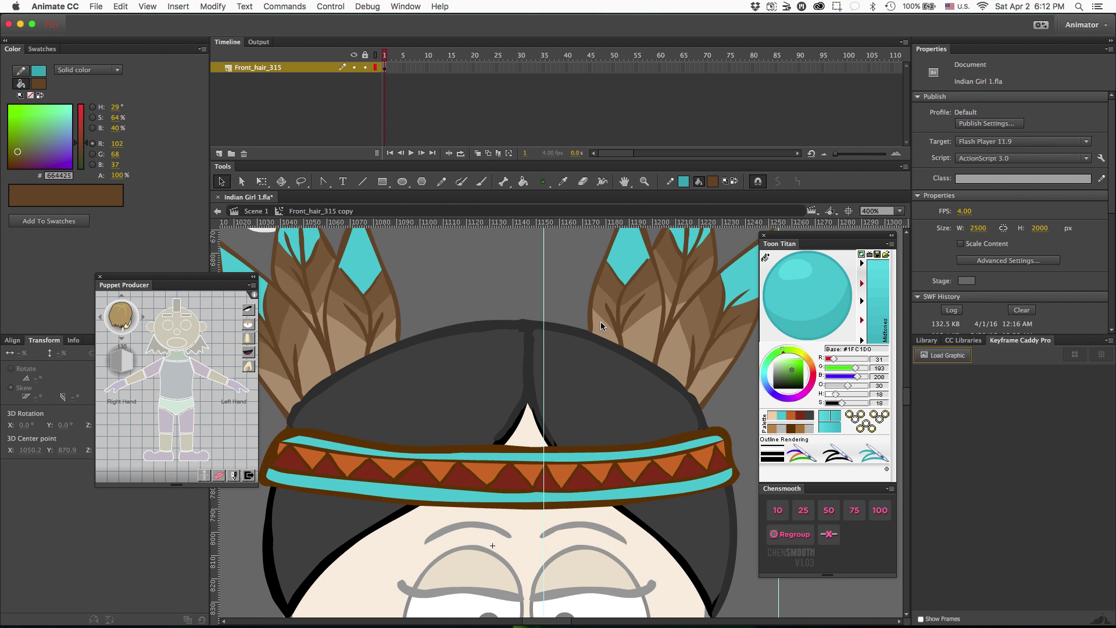
{"action": "scroll", "coordinate": [601, 324], "scroll_direction": "right", "scroll_amount": 6}
{"action": "scroll", "coordinate": [600, 324], "scroll_direction": "down", "scroll_amount": 2}
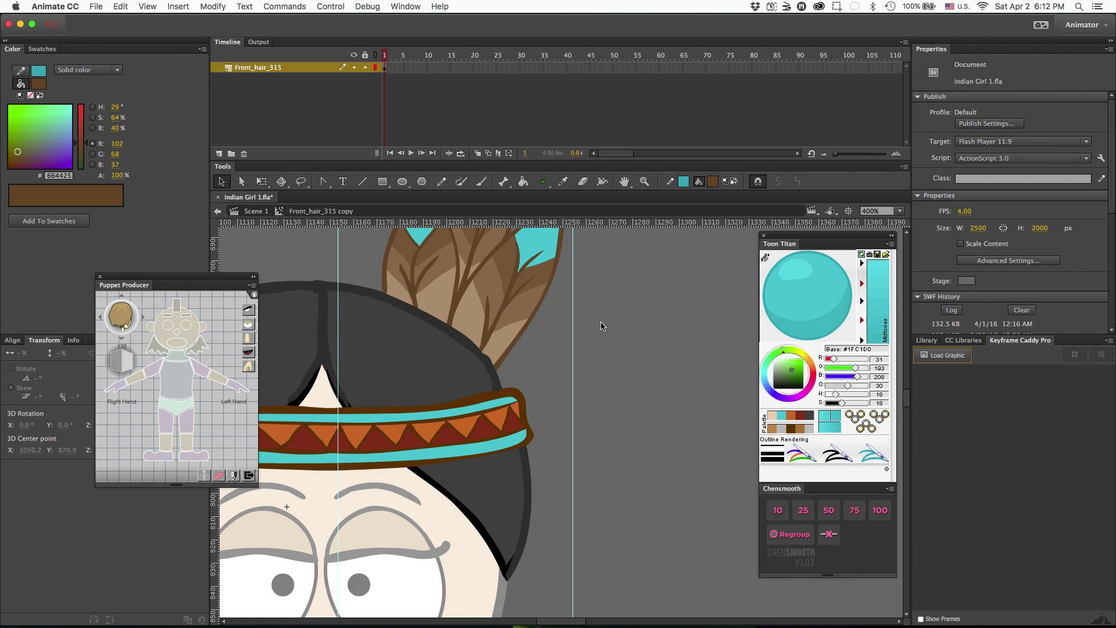
{"action": "scroll", "coordinate": [601, 326], "scroll_direction": "left", "scroll_amount": 4}
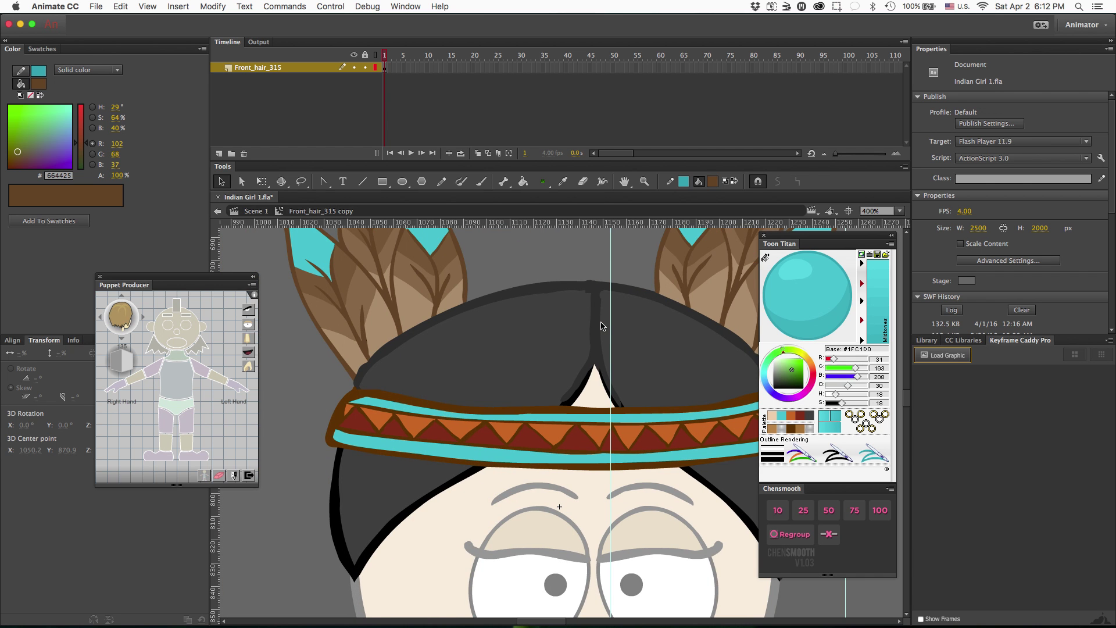
{"action": "key", "text": "super+minus"}
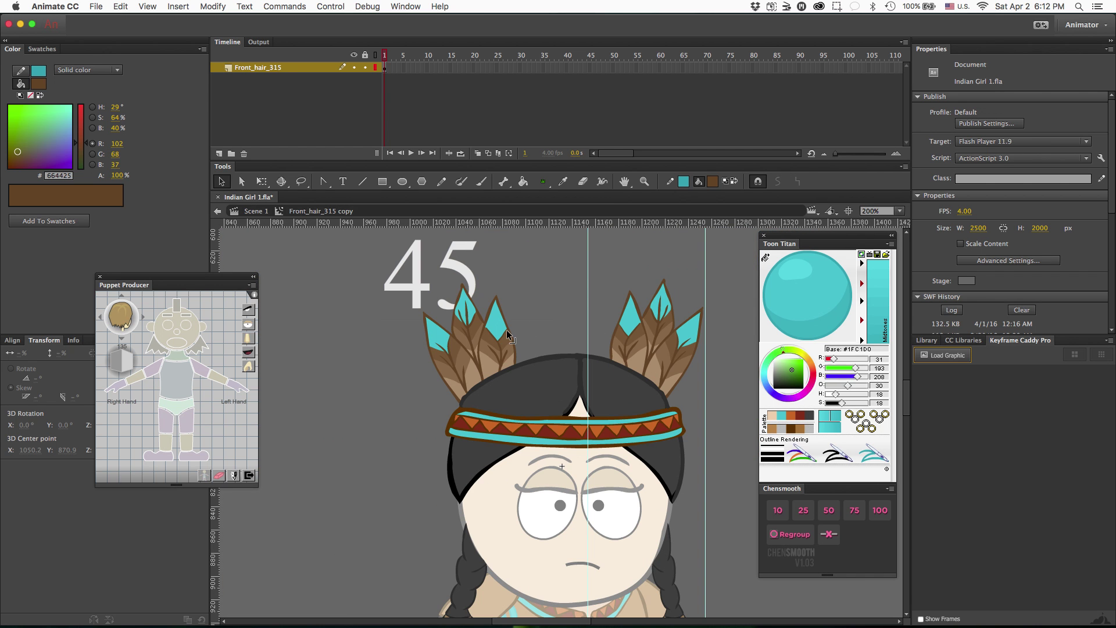
Erase the original feathers on the 45 view's headband, keeping only the flipped copy
{"action": "key", "text": "super+e"}
{"action": "double_click", "coordinate": [480, 334]}
{"action": "left_click", "coordinate": [480, 333]}
{"action": "key", "text": "e"}
{"action": "mouse_move", "coordinate": [447, 319]}
{"action": "left_mouse_down"}
{"action": "mouse_move", "coordinate": [461, 377]}
{"action": "mouse_move", "coordinate": [506, 372]}
{"action": "left_mouse_up"}
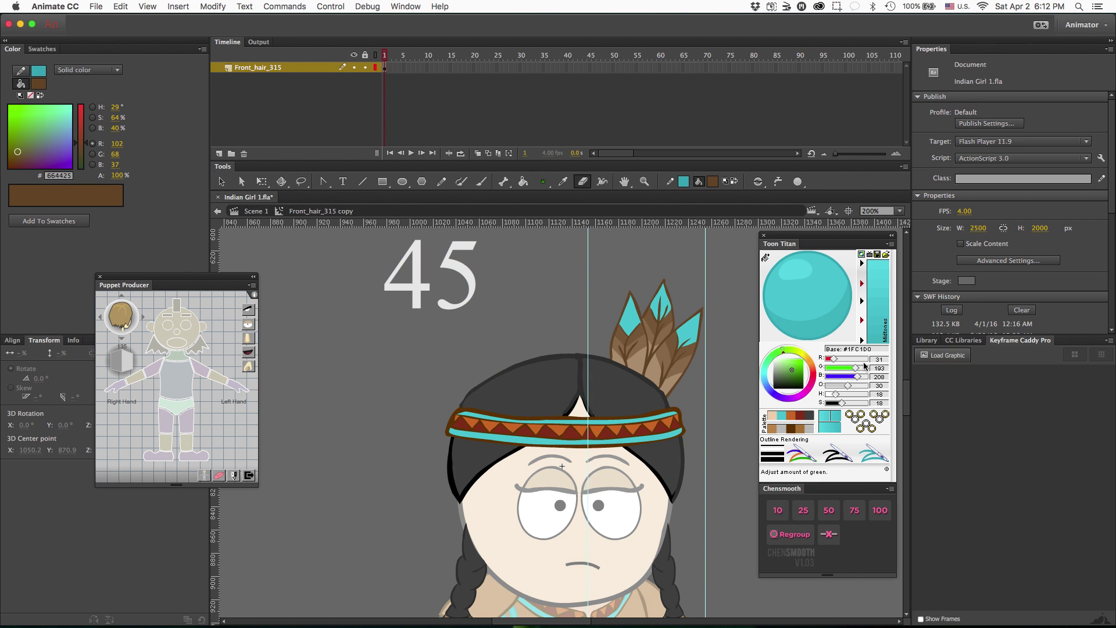
Load the dark grey hair colour for the Brush tool and return to the main scene
{"action": "left_click", "coordinate": [809, 415]}
{"action": "key", "text": "b"}
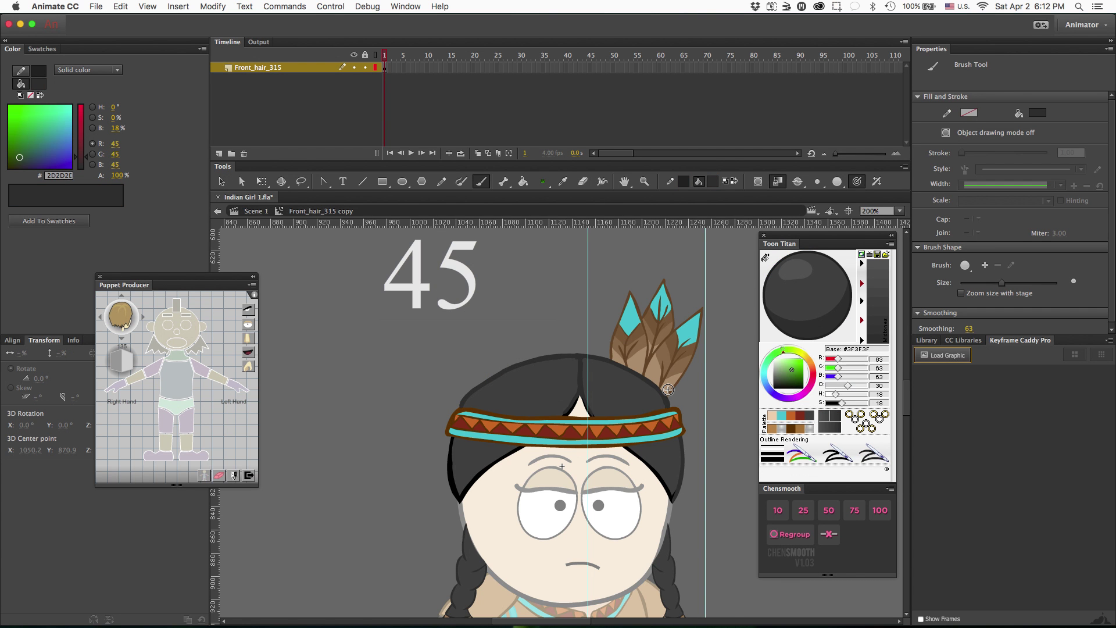
{"action": "key", "text": "super+minus"}
{"action": "key", "text": "super+minus"}
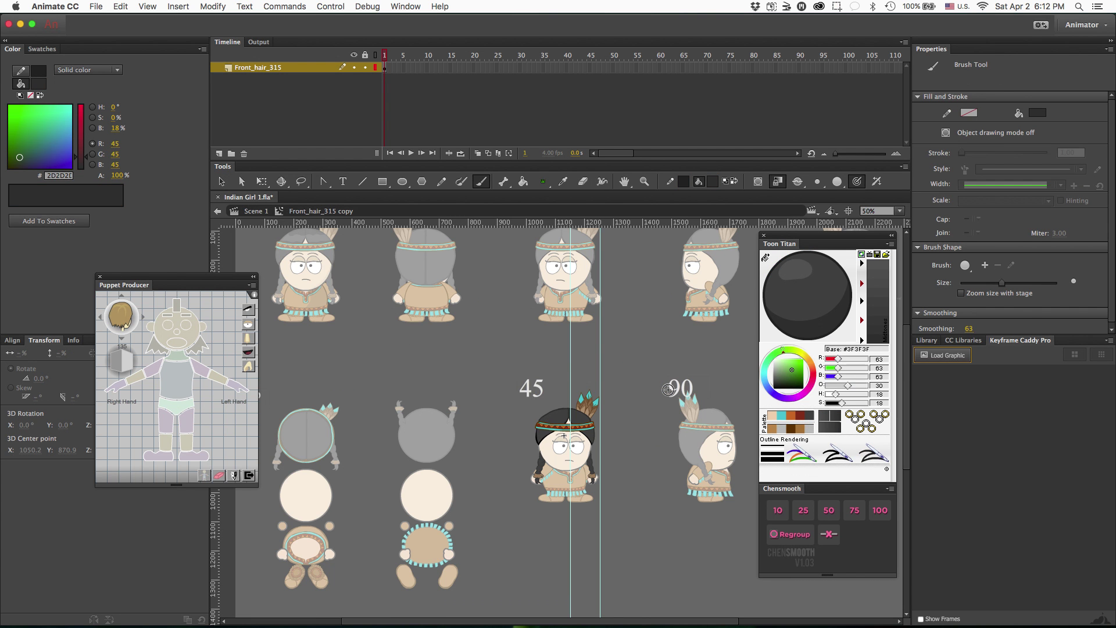
{"action": "key", "text": "v"}
{"action": "double_click", "coordinate": [625, 395]}
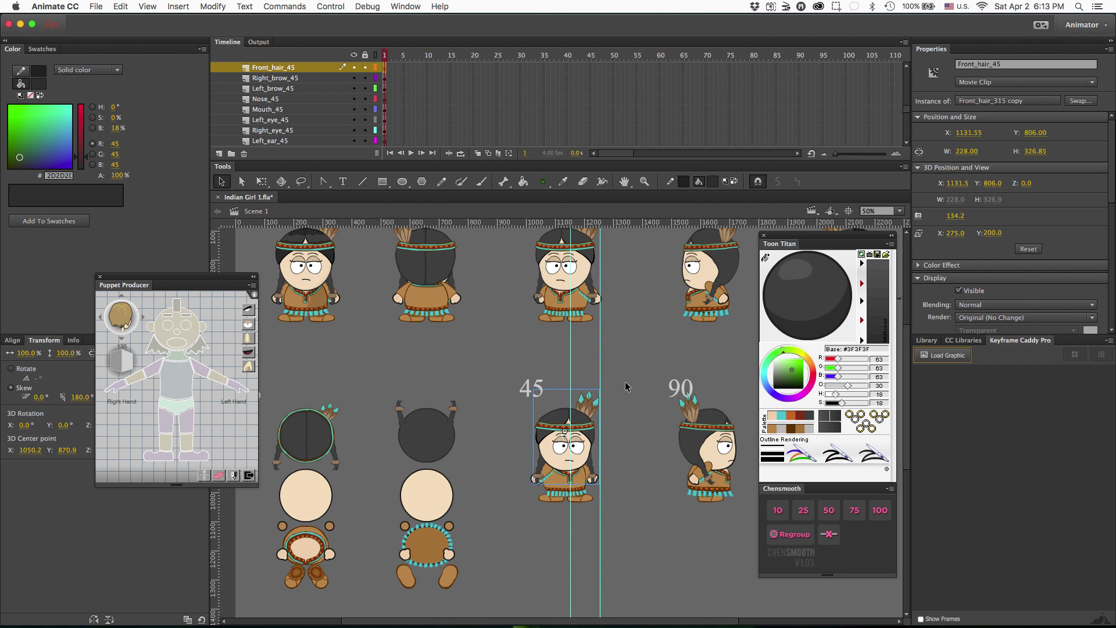
Add two vertical guides and set them close together just beyond the 315 and 45 views' feathers
{"action": "scroll", "coordinate": [626, 385], "scroll_direction": "right", "scroll_amount": 3}
{"action": "scroll", "coordinate": [626, 385], "scroll_direction": "right", "scroll_amount": 3}
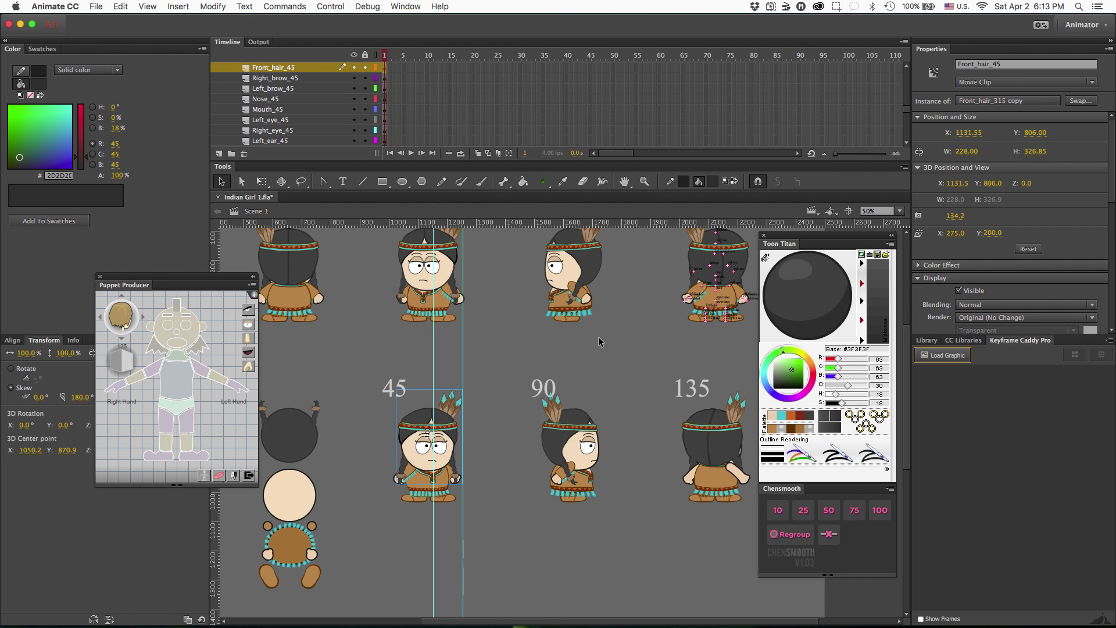
{"action": "scroll", "coordinate": [598, 338], "scroll_direction": "up", "scroll_amount": 6}
{"action": "scroll", "coordinate": [601, 342], "scroll_direction": "down", "scroll_amount": 3}
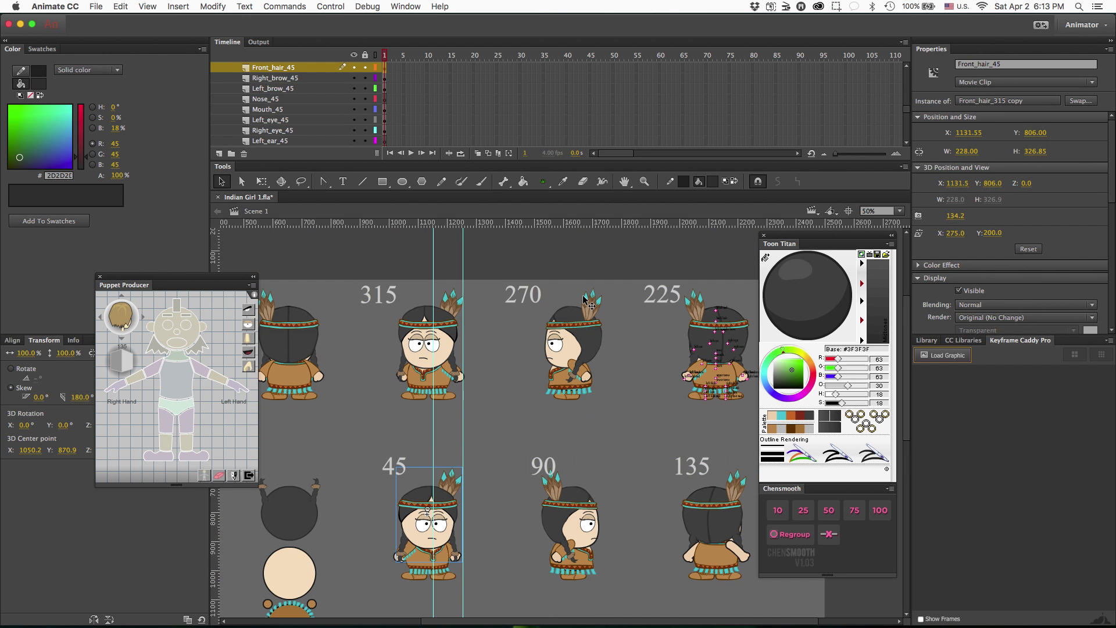
{"action": "left_click_drag", "start_coordinate": [217, 240], "coordinate": [478, 424]}
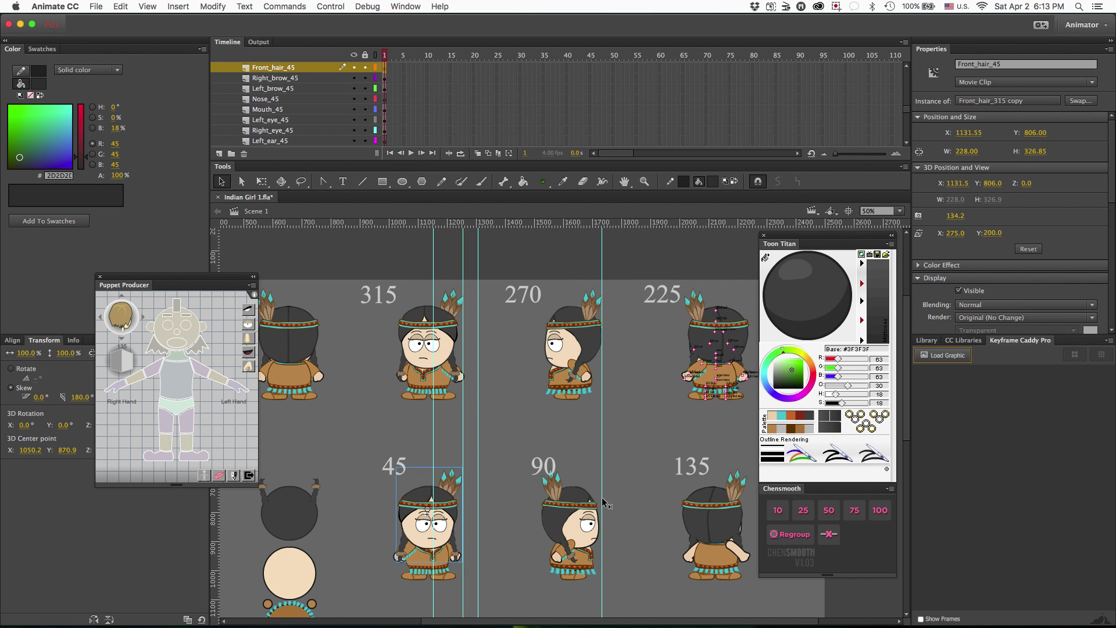
{"action": "left_click_drag", "start_coordinate": [602, 488], "coordinate": [472, 521]}
Open the 90 view's front hair symbol in place and move Layer 6 with the feathers below Front_hair_270
{"action": "left_click", "coordinate": [557, 486]}
{"action": "double_click", "coordinate": [557, 487]}
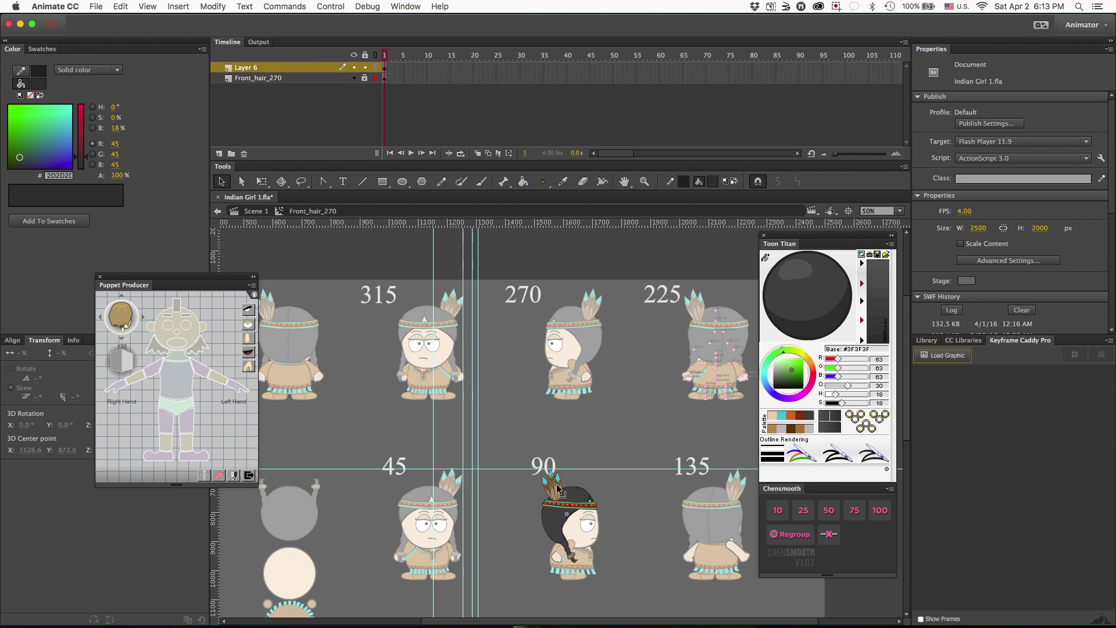
{"action": "scroll", "coordinate": [557, 479], "scroll_direction": "up", "scroll_amount": 2}
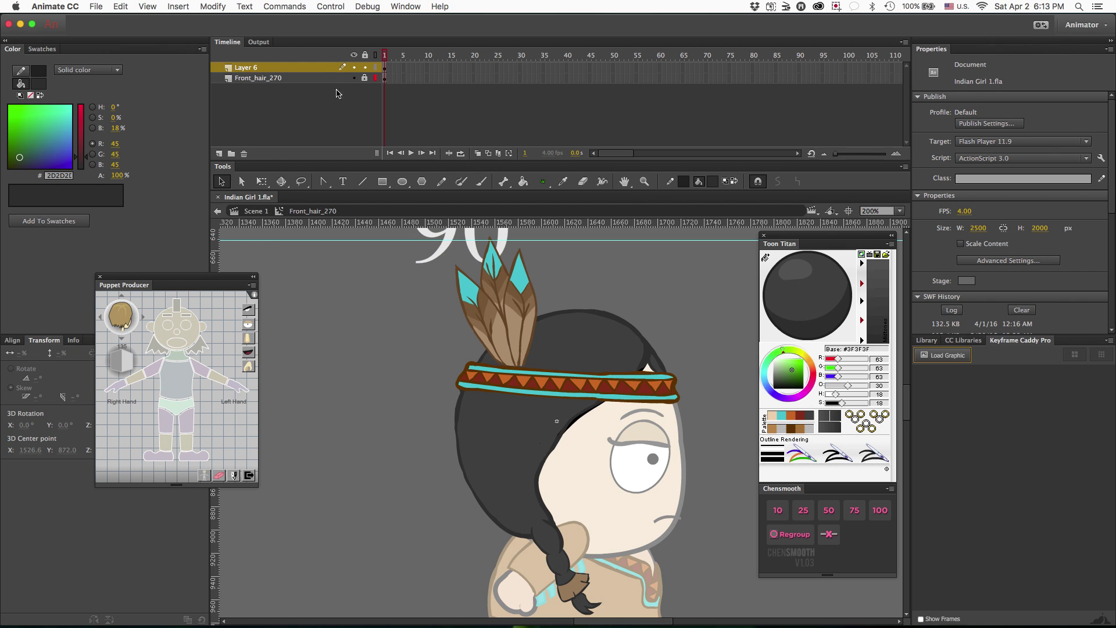
{"action": "left_click", "coordinate": [355, 68]}
{"action": "left_click", "coordinate": [354, 68]}
{"action": "left_click", "coordinate": [305, 69]}
{"action": "left_click_drag", "start_coordinate": [308, 126], "coordinate": [270, 108]}
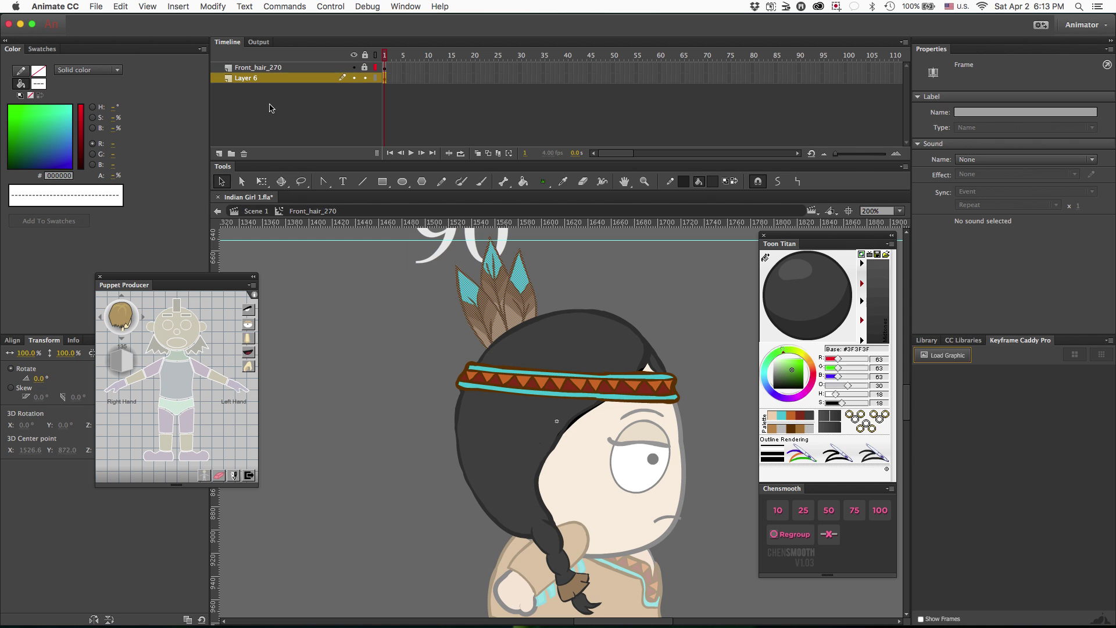
{"action": "left_click", "coordinate": [375, 349]}
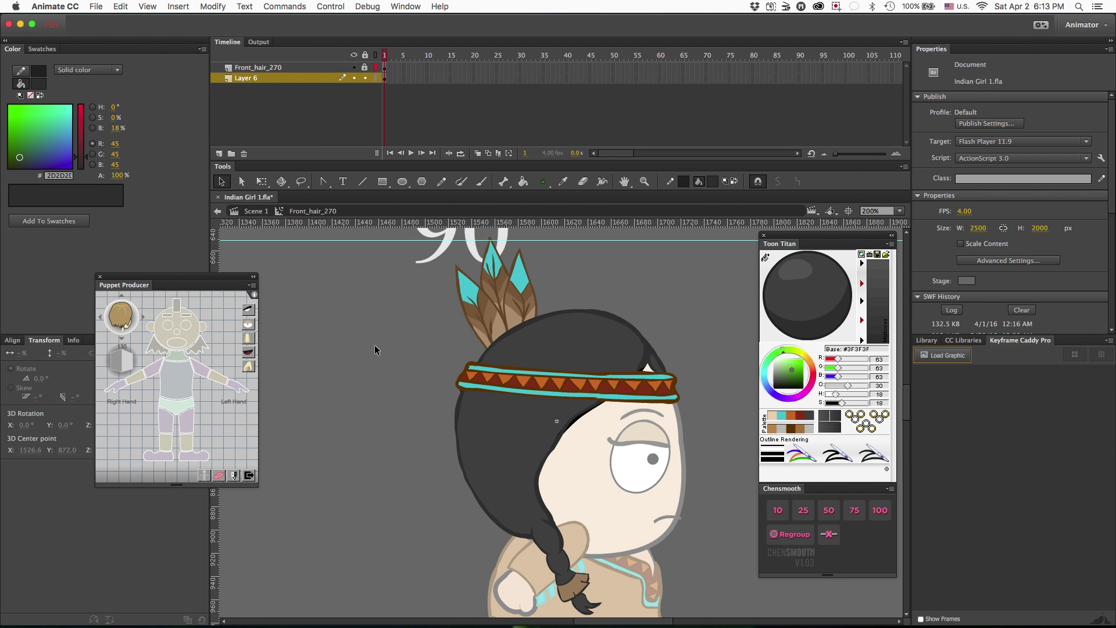
Return to the main scene and move two vertical guides to the outer and inner edges of the 225 view's feathers
{"action": "key", "text": "super+minus"}
{"action": "key", "text": "super+minus"}
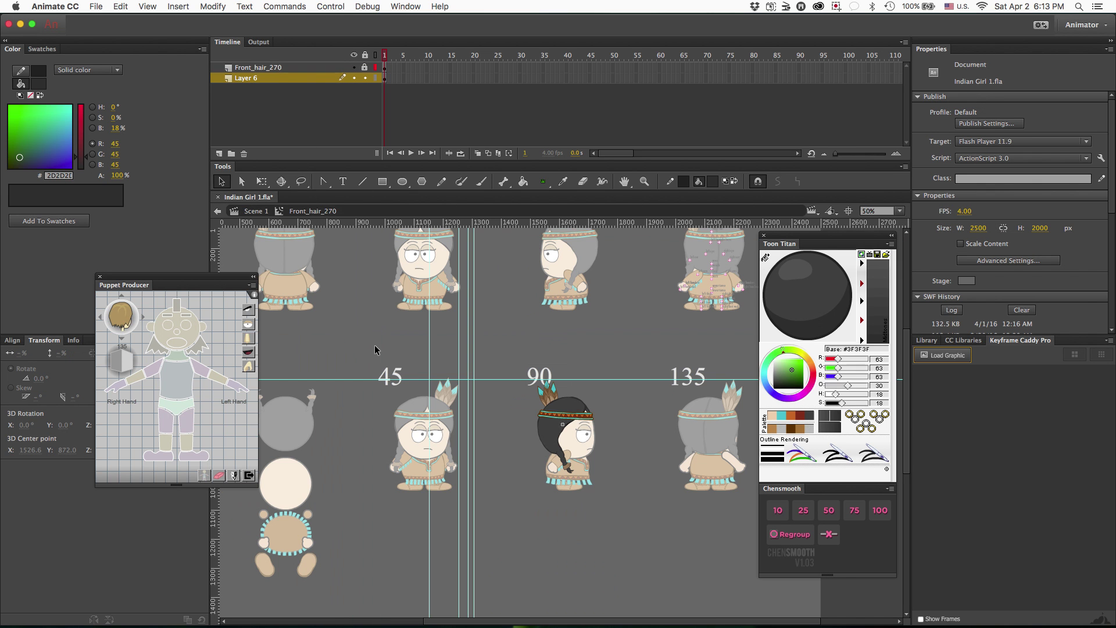
{"action": "scroll", "coordinate": [483, 316], "scroll_direction": "up", "scroll_amount": 3}
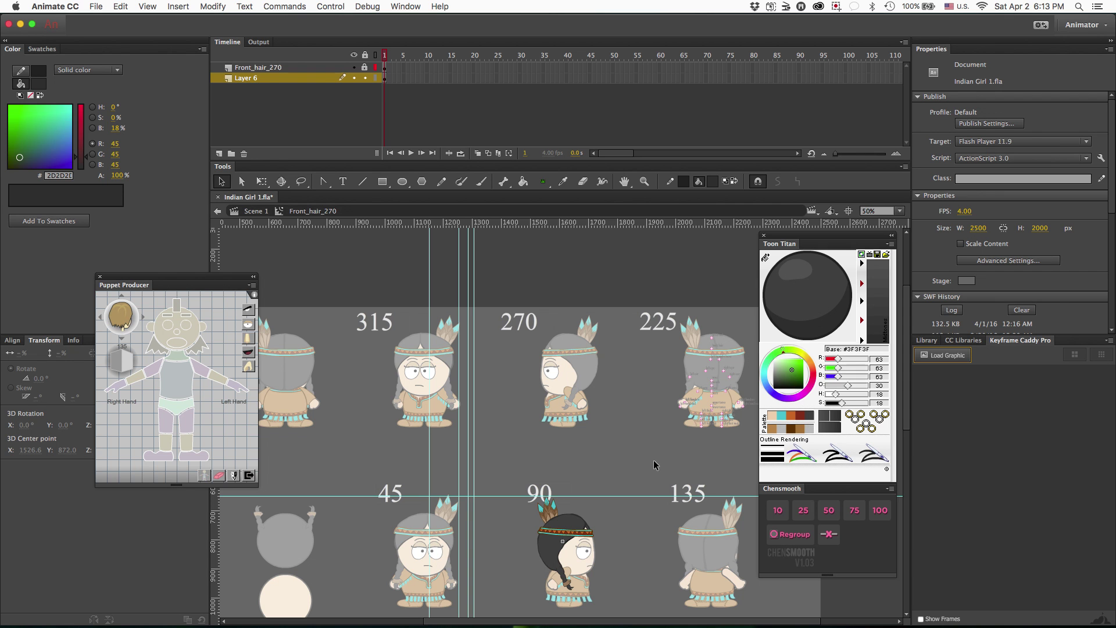
{"action": "double_click", "coordinate": [634, 451]}
{"action": "left_click", "coordinate": [634, 450]}
{"action": "scroll", "coordinate": [634, 451], "scroll_direction": "right", "scroll_amount": 3}
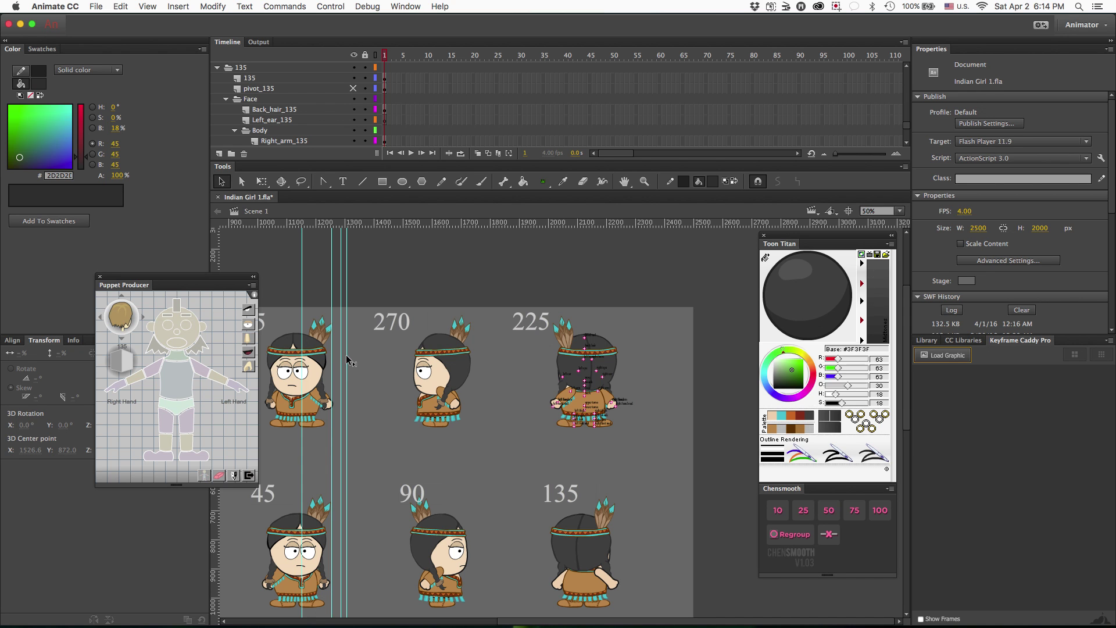
{"action": "left_click_drag", "start_coordinate": [347, 360], "coordinate": [554, 364]}
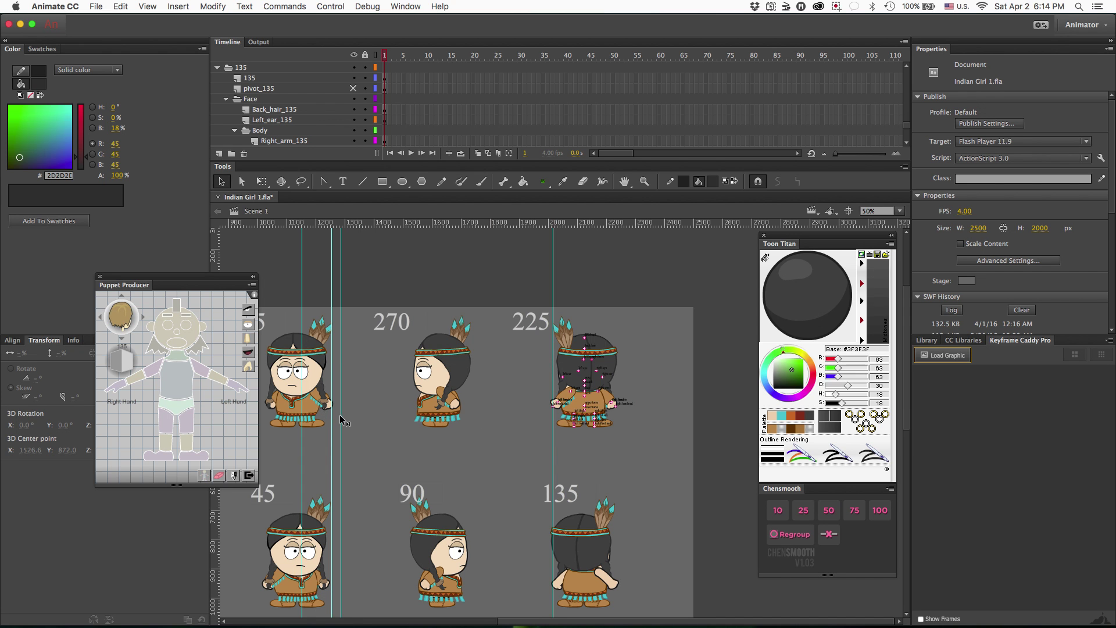
{"action": "left_click_drag", "start_coordinate": [342, 420], "coordinate": [574, 391]}
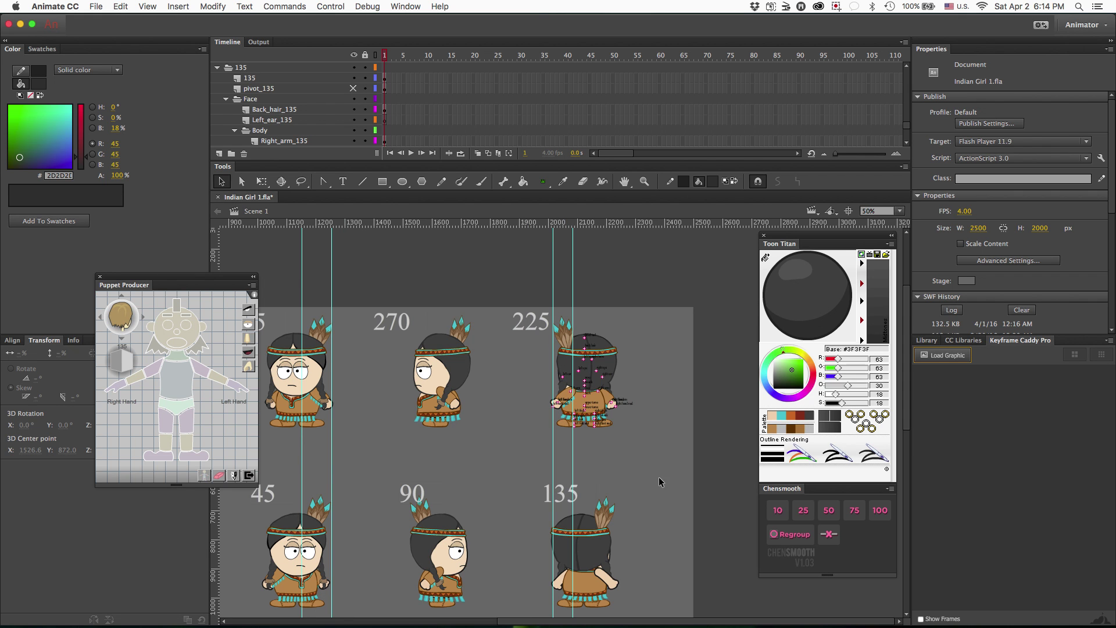
Open the 135 view's back hair symbol in place and select its feathers with the Lasso tool
{"action": "double_click", "coordinate": [605, 519]}
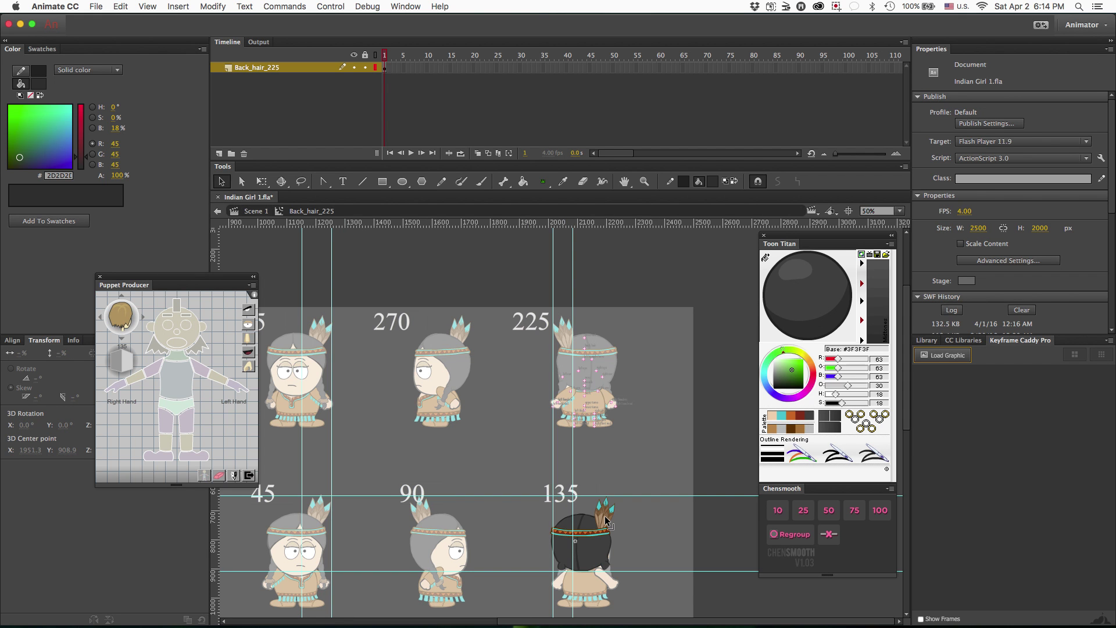
{"action": "key", "text": "super+="}
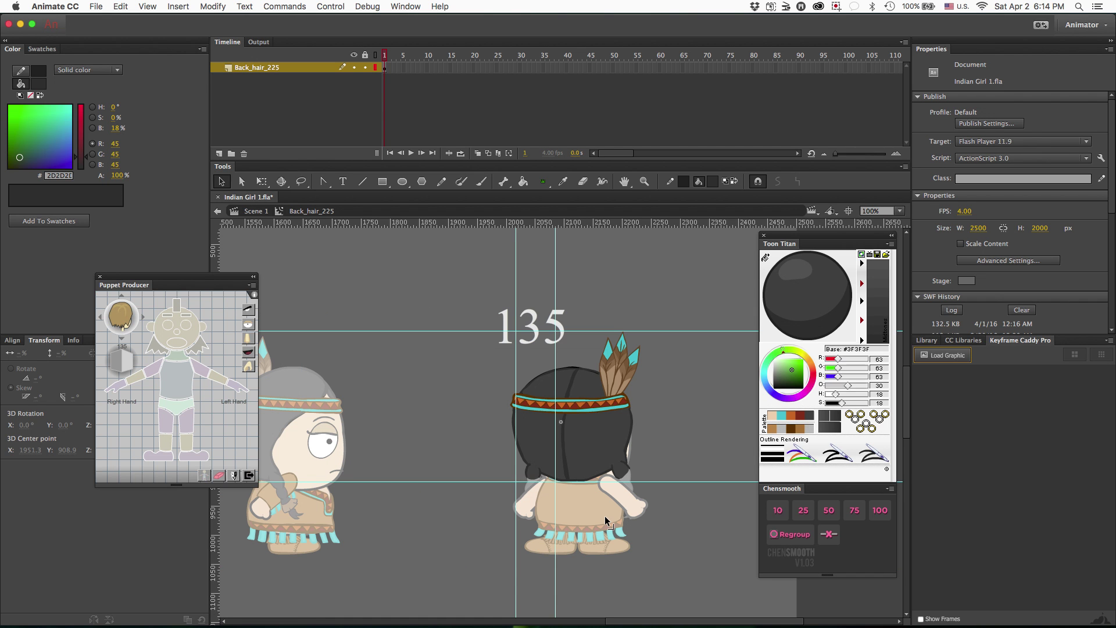
{"action": "key", "text": "super+="}
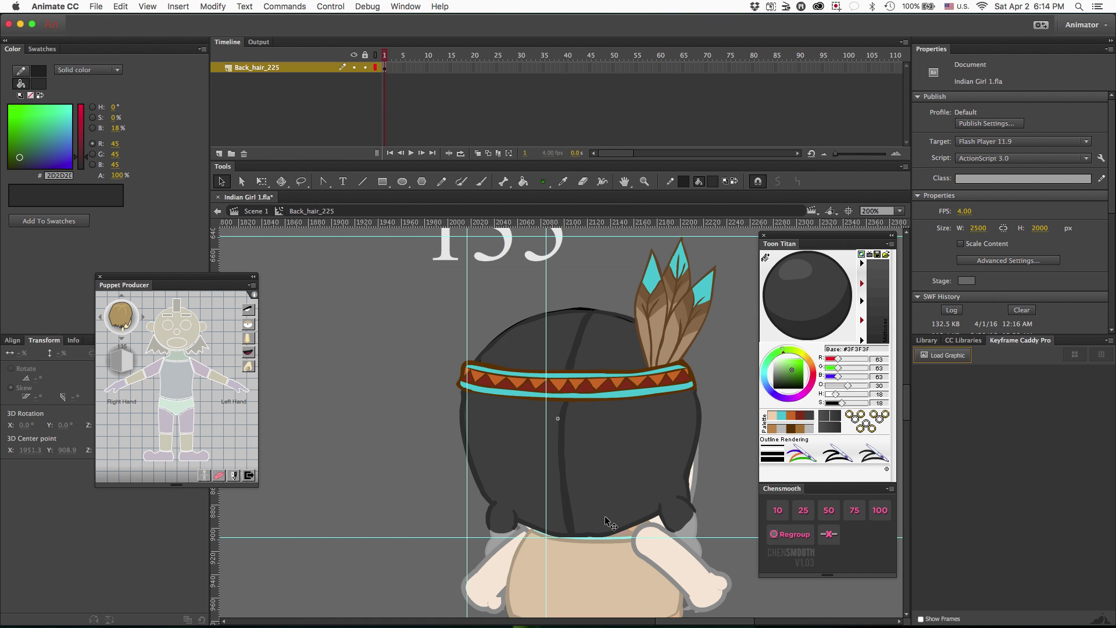
{"action": "scroll", "coordinate": [604, 520], "scroll_direction": "right", "scroll_amount": 5}
{"action": "scroll", "coordinate": [604, 519], "scroll_direction": "up", "scroll_amount": 4}
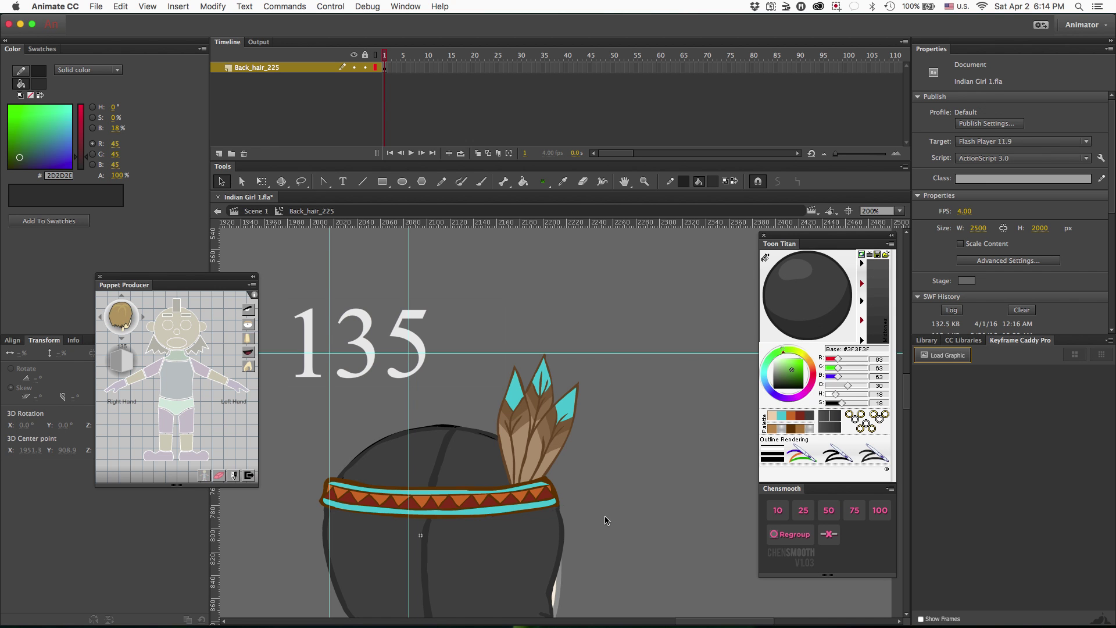
{"action": "key", "text": "l"}
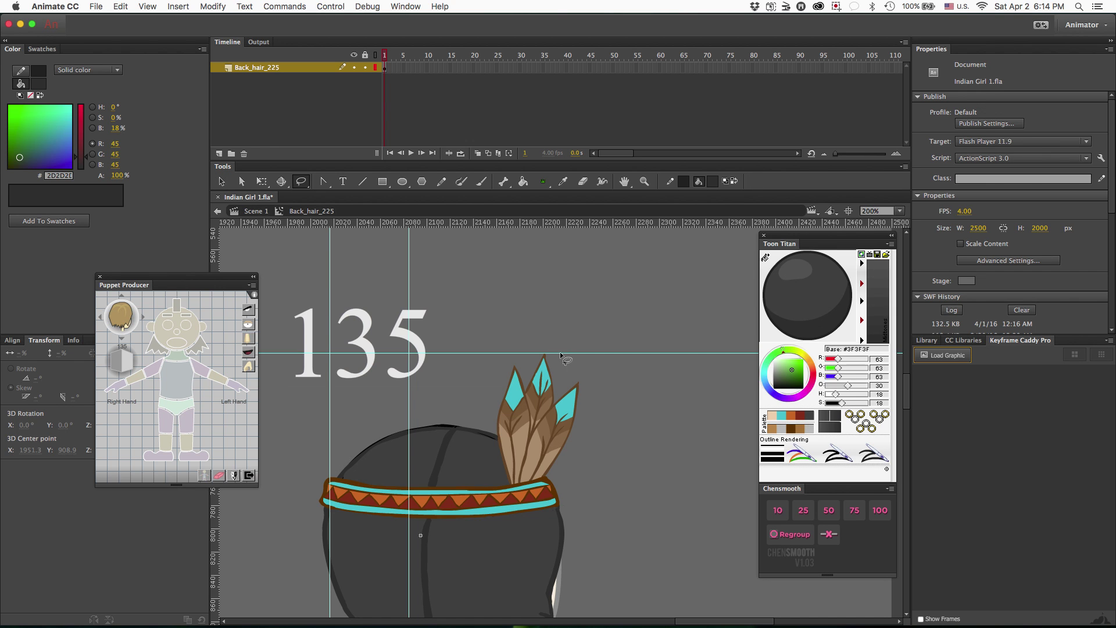
{"action": "mouse_move", "coordinate": [558, 340]}
{"action": "left_mouse_down"}
{"action": "mouse_move", "coordinate": [493, 352]}
{"action": "mouse_move", "coordinate": [517, 486]}
{"action": "mouse_move", "coordinate": [556, 326]}
{"action": "left_mouse_up"}
Duplicate the 135 view's feathers in place and move the copy 120 px right, clear of the head
{"action": "key", "text": "super+c"}
{"action": "key", "text": "super+shift+v"}
{"action": "key", "text": "shift+Right"}
{"action": "key", "text": "shift+Right"}
{"action": "key", "text": "shift+Right"}
{"action": "key", "text": "shift+Right"}
{"action": "key", "text": "shift+Right"}
{"action": "key", "text": "shift+Right"}
{"action": "key", "text": "shift+Right"}
{"action": "key", "text": "shift+Right"}
{"action": "key", "text": "shift+Right"}
{"action": "key", "text": "shift+Right"}
{"action": "key", "text": "shift+Right"}
{"action": "key", "text": "shift+Right"}
Erase the stray pieces around the copied feathers, select the cleaned copy and flip it horizontally
{"action": "key", "text": "e"}
{"action": "left_click_drag", "start_coordinate": [628, 428], "coordinate": [689, 470]}
{"action": "key", "text": "v"}
{"action": "left_click_drag", "start_coordinate": [626, 504], "coordinate": [723, 326]}
{"action": "left_click", "coordinate": [213, 7]}
{"action": "mouse_move", "coordinate": [225, 146]}
{"action": "left_click", "coordinate": [361, 263]}
Move the flipped feathers 205 px left across the 135 view's headband, between the two vertical guides
{"action": "key", "text": "shift+Left"}
{"action": "key", "text": "shift+Left"}
{"action": "key", "text": "shift+Left"}
{"action": "key", "text": "shift+Left"}
{"action": "key", "text": "shift+Left"}
{"action": "key", "text": "shift+Left"}
{"action": "key", "text": "shift+Left"}
{"action": "key", "text": "shift+Left"}
{"action": "key", "text": "shift+Left"}
{"action": "key", "text": "shift+Left"}
{"action": "key", "text": "shift+Left"}
{"action": "key", "text": "shift+Left"}
{"action": "key", "text": "shift+Left"}
{"action": "key", "text": "shift+Left"}
{"action": "key", "text": "shift+Left"}
{"action": "key", "text": "shift+Left"}
{"action": "key", "text": "shift+Left"}
{"action": "key", "text": "shift+Left"}
{"action": "key", "text": "shift+Left"}
{"action": "key", "text": "shift+Left"}
{"action": "key", "text": "Left"}
{"action": "key", "text": "Left"}
{"action": "key", "text": "Left"}
{"action": "key", "text": "Left"}
{"action": "key", "text": "Left"}
Paint the flipped feathers' missing lower ends down to the headband with the Brush, sampling their browns with the Eyedropper
{"action": "key", "text": "super+equal"}
{"action": "key", "text": "super+equal"}
{"action": "key", "text": "super+minus"}
{"action": "key", "text": "b"}
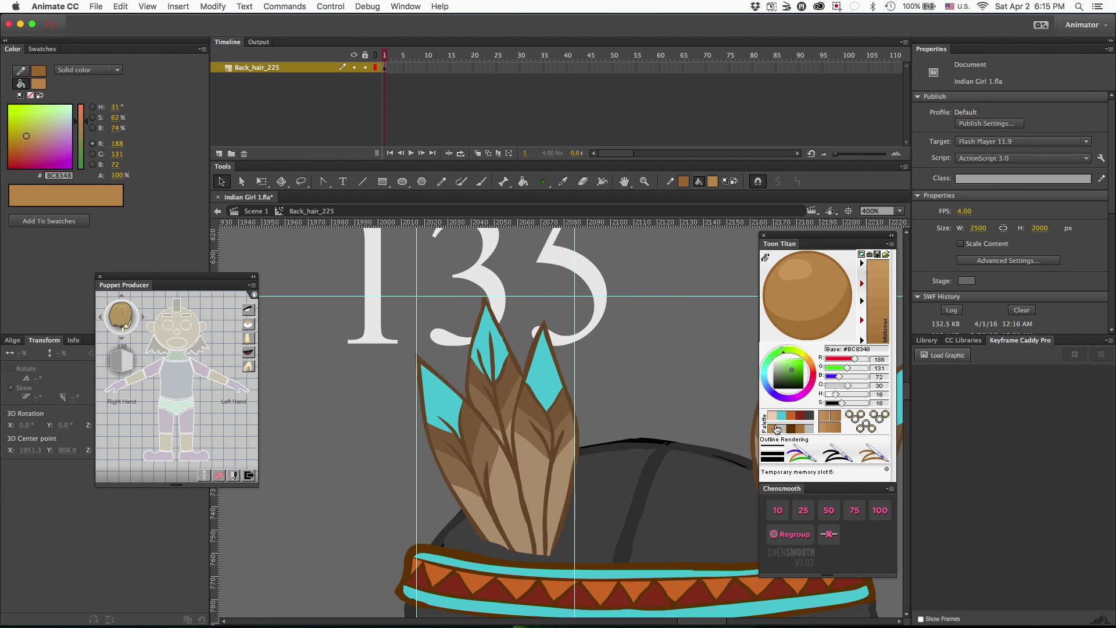
{"action": "mouse_move", "coordinate": [553, 547]}
{"action": "left_mouse_down"}
{"action": "mouse_move", "coordinate": [547, 562]}
{"action": "mouse_move", "coordinate": [526, 558]}
{"action": "mouse_move", "coordinate": [544, 561]}
{"action": "left_mouse_up"}
{"action": "key", "text": "i"}
{"action": "left_click", "coordinate": [526, 538]}
{"action": "key", "text": "b"}
{"action": "key", "text": "i"}
{"action": "left_click", "coordinate": [514, 552]}
{"action": "key", "text": "b"}
{"action": "key", "text": "i"}
{"action": "left_click", "coordinate": [507, 540]}
{"action": "key", "text": "b"}
{"action": "key", "text": "super+minus"}
{"action": "key", "text": "super+minus"}
{"action": "key", "text": "super+minus"}
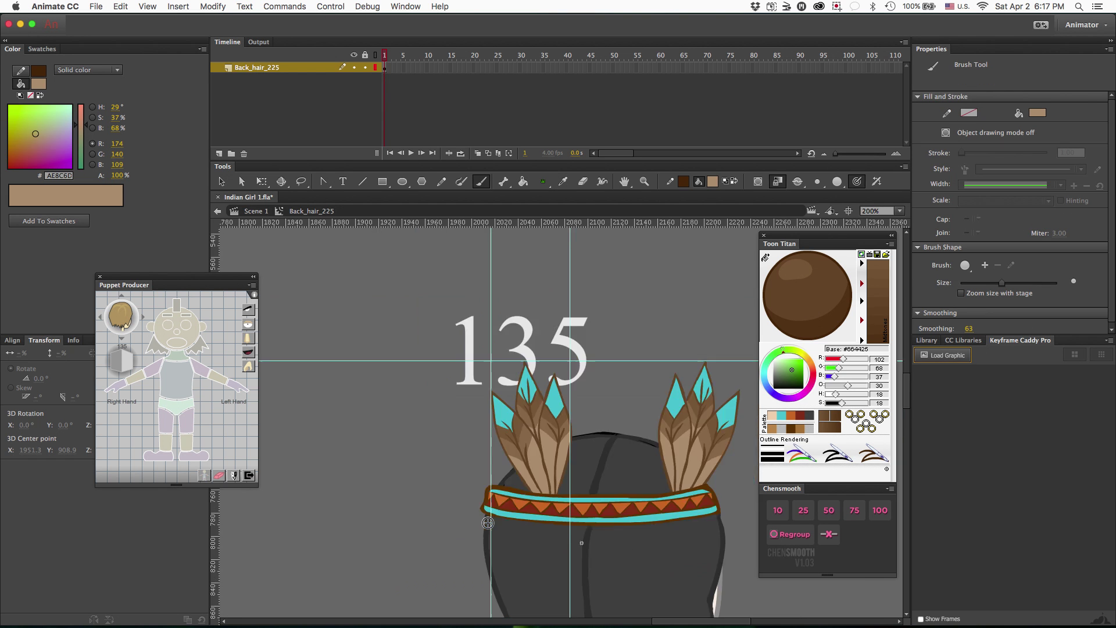
Extend the brown outline of the 135 view's flipped feathers down to the headband with the Brush, using the sampled outline colour
{"action": "key", "text": "super+equal"}
{"action": "key", "text": "super+equal"}
{"action": "left_click", "coordinate": [477, 315], "text": "super"}
{"action": "key", "text": "e"}
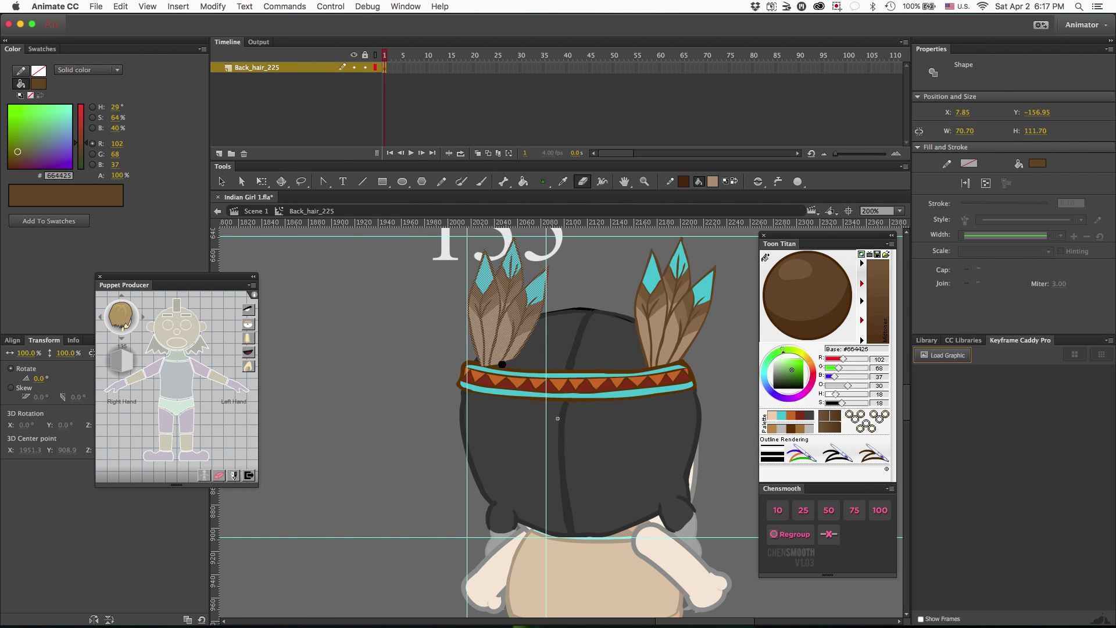
{"action": "left_click", "coordinate": [799, 416]}
{"action": "key", "text": "super+z"}
{"action": "key", "text": "super+equal"}
{"action": "key", "text": "b"}
{"action": "key", "text": "i"}
{"action": "left_click", "coordinate": [470, 284]}
{"action": "key", "text": "b"}
{"action": "left_click_drag", "start_coordinate": [467, 288], "coordinate": [456, 311]}
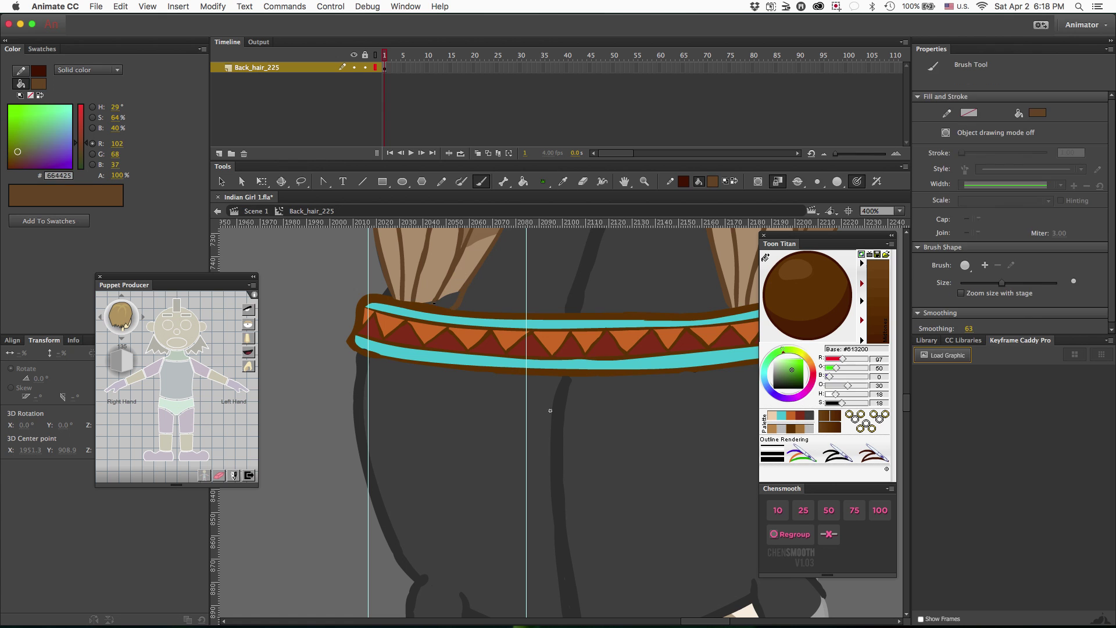
Fill the remaining gap at the base of the flipped feathers with the Brush in sampled browns
{"action": "key", "text": "i"}
{"action": "left_click", "coordinate": [447, 288]}
{"action": "key", "text": "b"}
{"action": "key", "text": "i"}
{"action": "left_click", "coordinate": [436, 299]}
{"action": "key", "text": "b"}
{"action": "key", "text": "super+minus"}
{"action": "key", "text": "super+minus"}
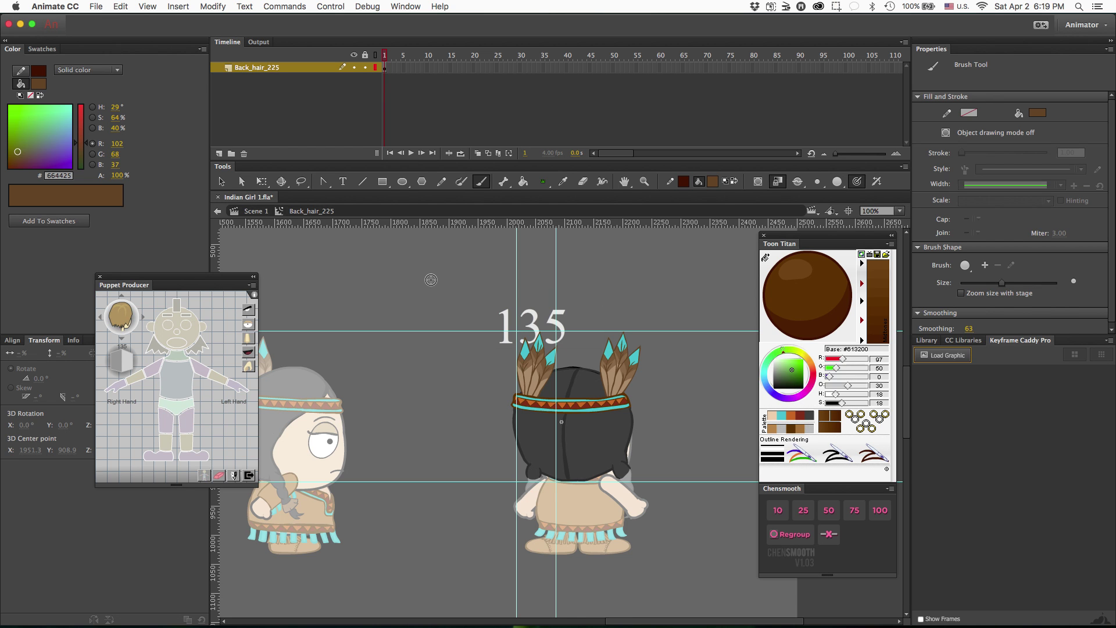
{"action": "key", "text": "super+equal"}
{"action": "key", "text": "super+equal"}
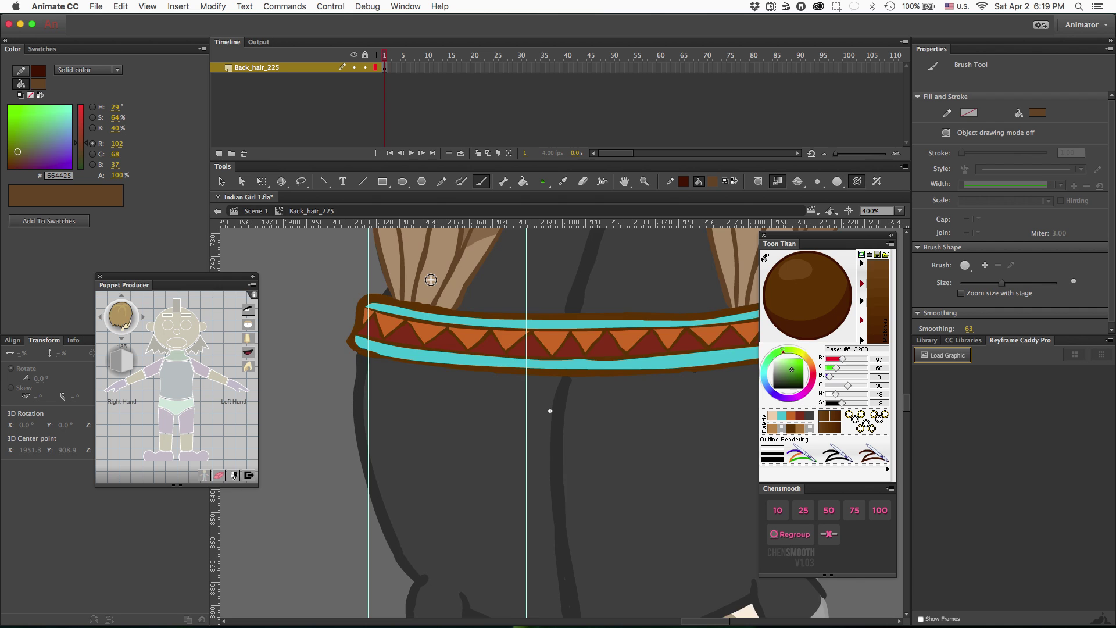
Lasso the 135 view's original feathers where they stick out beyond the head and delete them
{"action": "scroll", "coordinate": [431, 280], "scroll_direction": "up", "scroll_amount": 6}
{"action": "scroll", "coordinate": [430, 283], "scroll_direction": "right", "scroll_amount": 14}
{"action": "scroll", "coordinate": [431, 283], "scroll_direction": "left", "scroll_amount": 6}
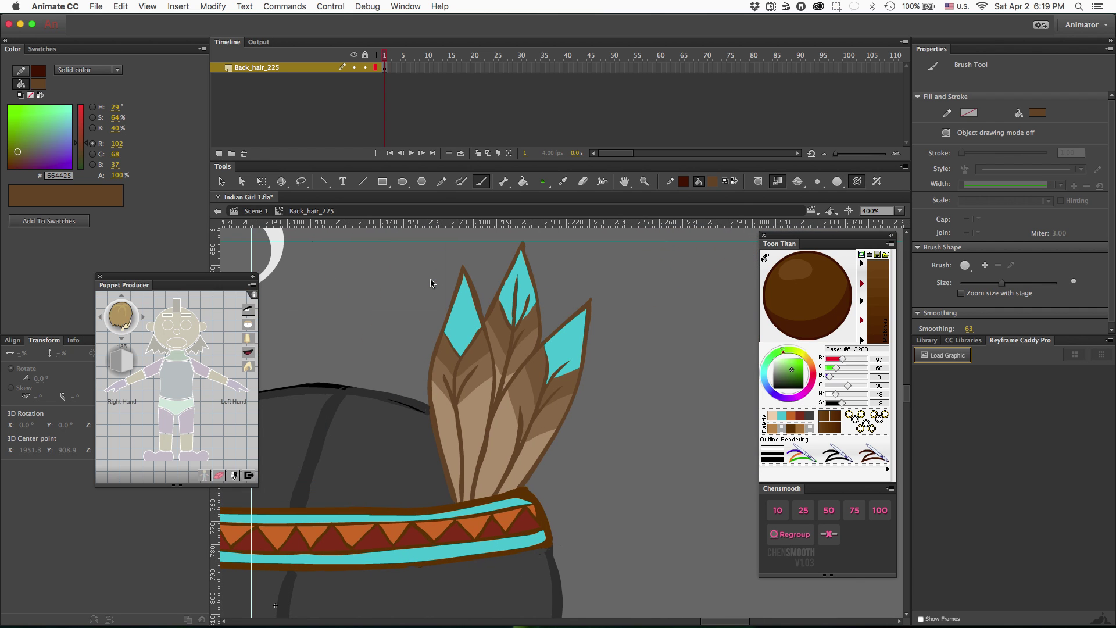
{"action": "key", "text": "l"}
{"action": "key", "text": "Delete"}
{"action": "left_click_drag", "start_coordinate": [428, 373], "coordinate": [513, 455]}
Redraw the dark hair outline over the removed feathers with the Brush and clear the feather remnants inside the head
{"action": "left_click", "coordinate": [809, 415]}
{"action": "key", "text": "e"}
{"action": "key", "text": "b"}
{"action": "left_click_drag", "start_coordinate": [431, 409], "coordinate": [522, 485]}
{"action": "key", "text": "super+z"}
{"action": "left_click_drag", "start_coordinate": [462, 429], "coordinate": [522, 485]}
{"action": "key", "text": "e"}
{"action": "mouse_move", "coordinate": [436, 417]}
{"action": "left_mouse_down"}
{"action": "mouse_move", "coordinate": [504, 465]}
{"action": "mouse_move", "coordinate": [501, 450]}
{"action": "left_mouse_up"}
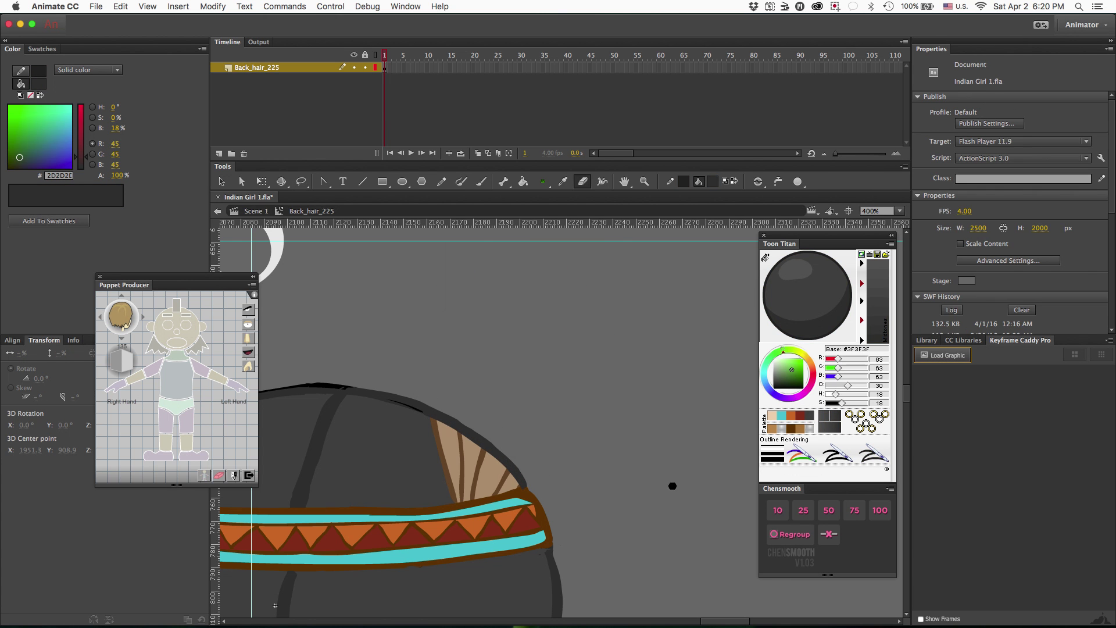
{"action": "left_click", "coordinate": [486, 491]}
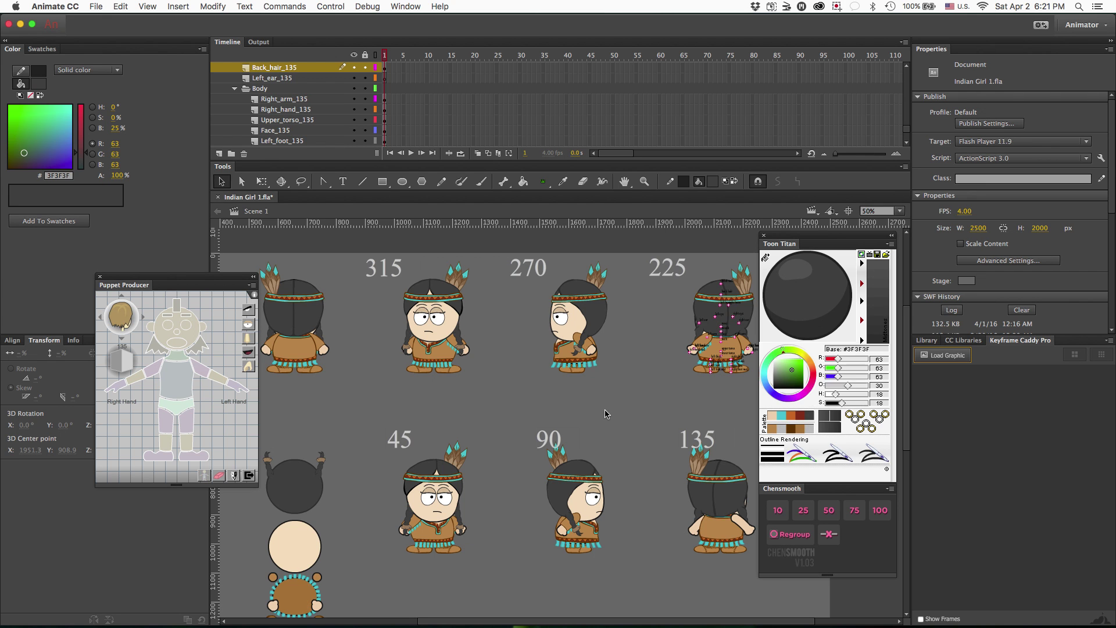
Export the document as the SWF movie Indian Girl 1, replacing the existing file
{"action": "left_click", "coordinate": [100, 8]}
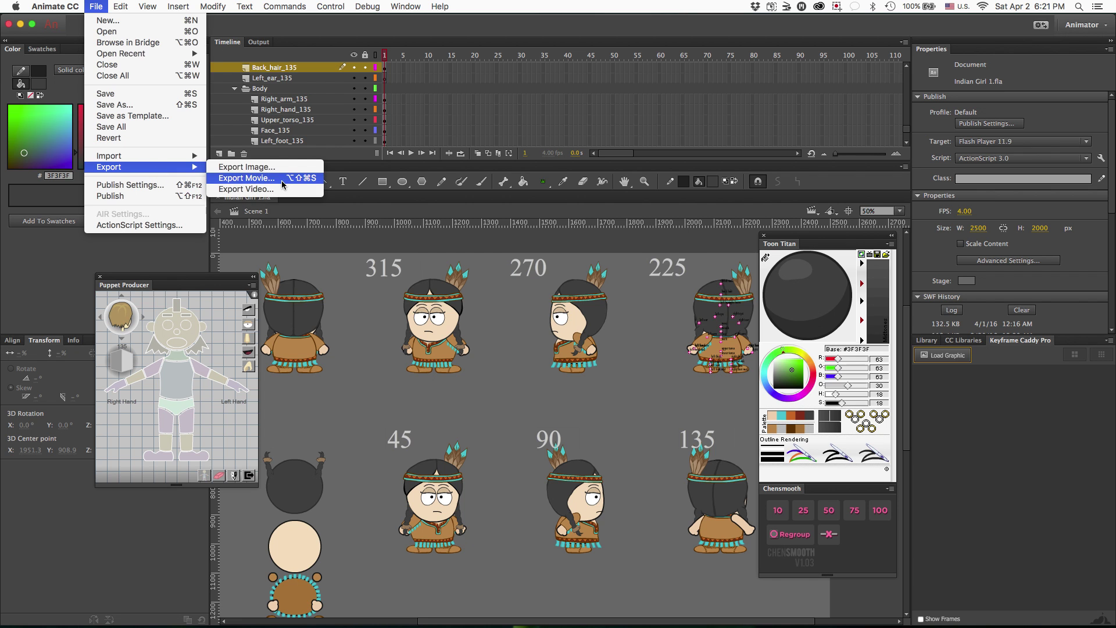
{"action": "left_click", "coordinate": [283, 180]}
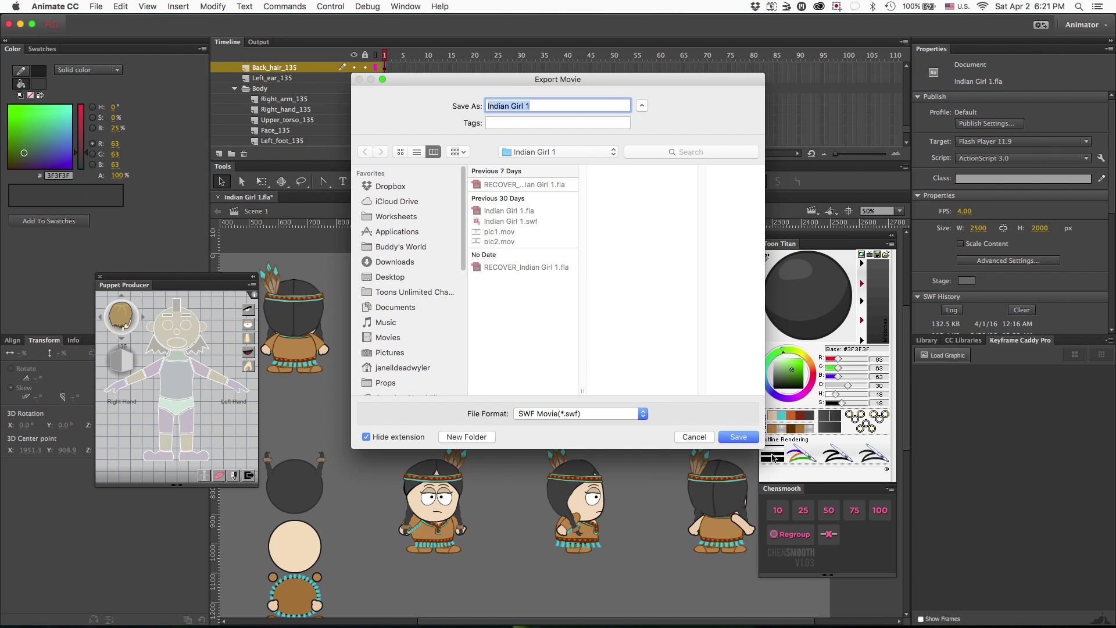
{"action": "left_click", "coordinate": [751, 443]}
{"action": "left_click", "coordinate": [646, 157]}
Switch to CrazyTalk Animator and play the All body motion to calibrate the imported character
{"action": "mouse_move", "coordinate": [602, 625]}
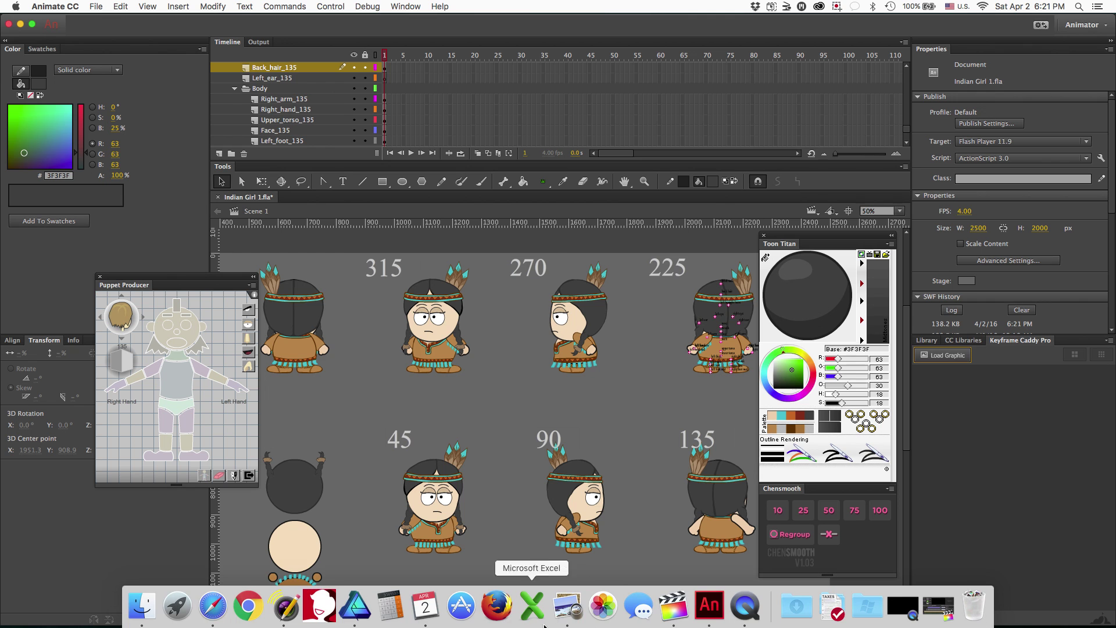
{"action": "left_click", "coordinate": [329, 614]}
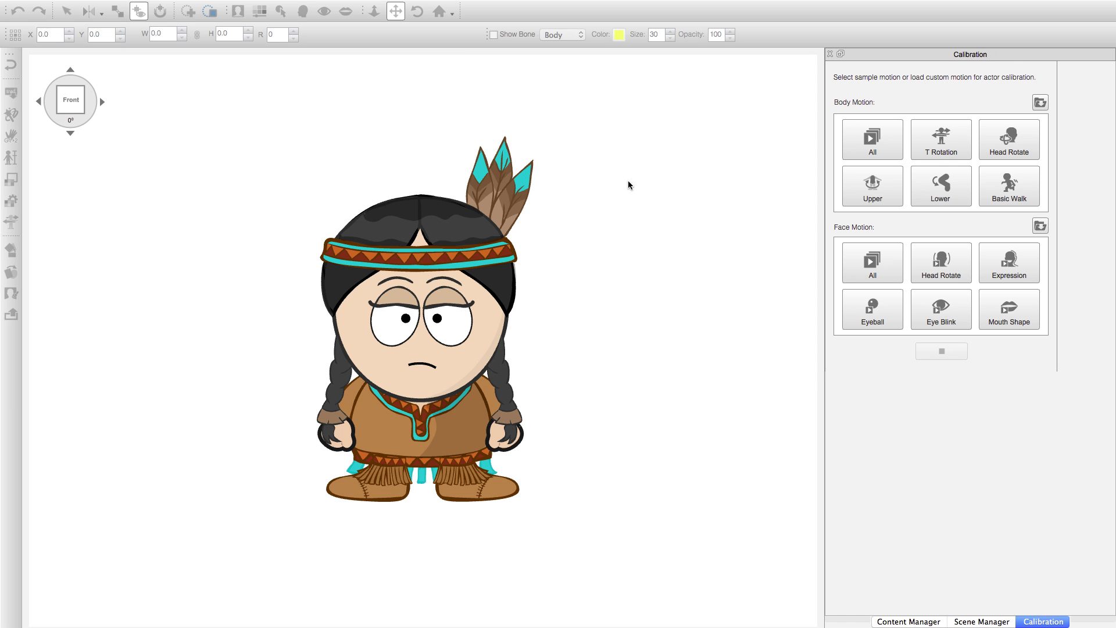
{"action": "left_click", "coordinate": [858, 147]}
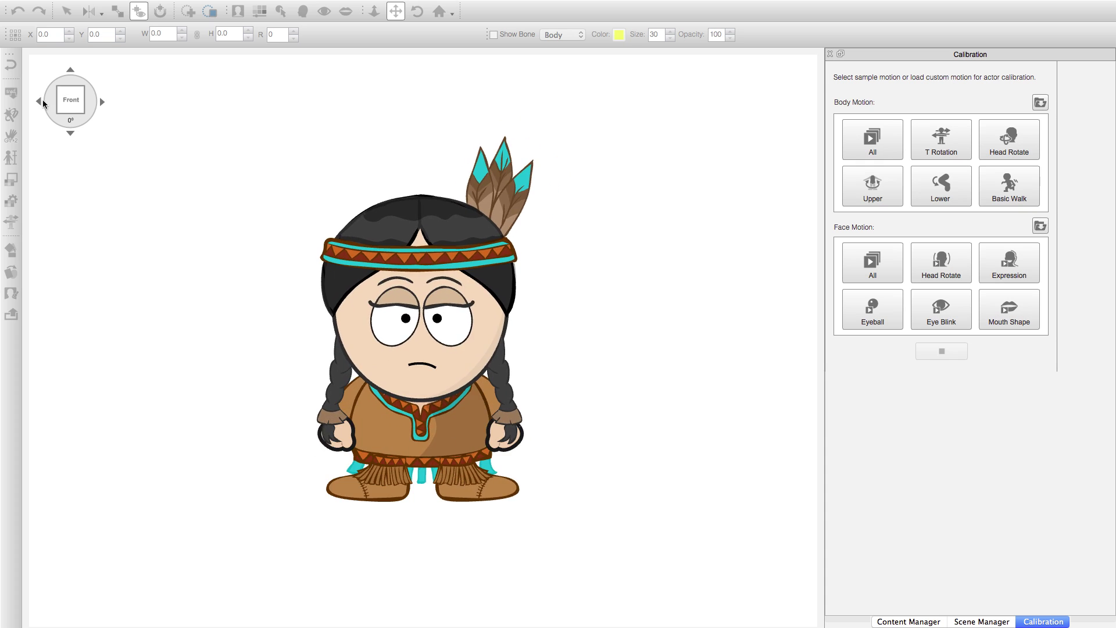
Compare the feathers in the character's left 270° and right 90° views
{"action": "left_click", "coordinate": [38, 101]}
{"action": "left_click", "coordinate": [102, 102]}
{"action": "left_click", "coordinate": [39, 101]}
{"action": "left_click", "coordinate": [39, 103]}
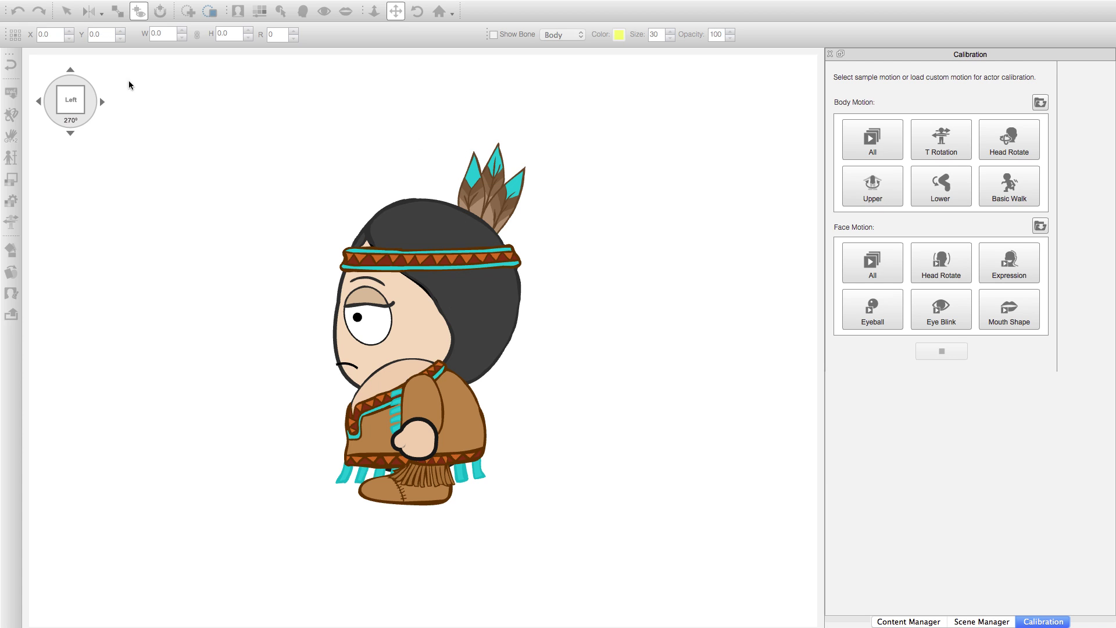
{"action": "left_click", "coordinate": [70, 70]}
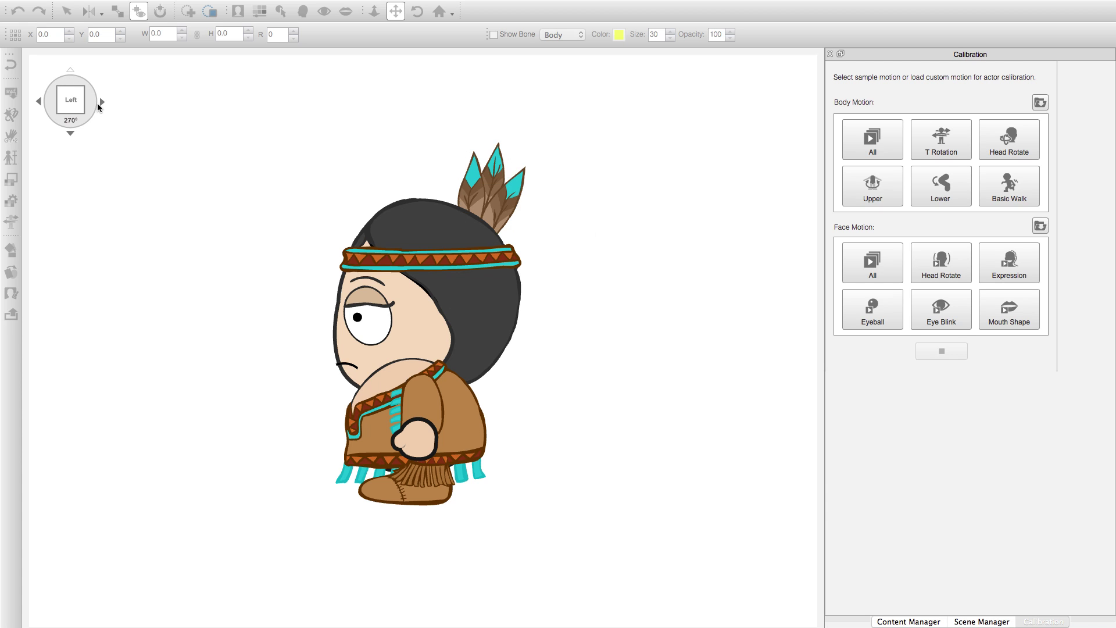
{"action": "left_click", "coordinate": [105, 103]}
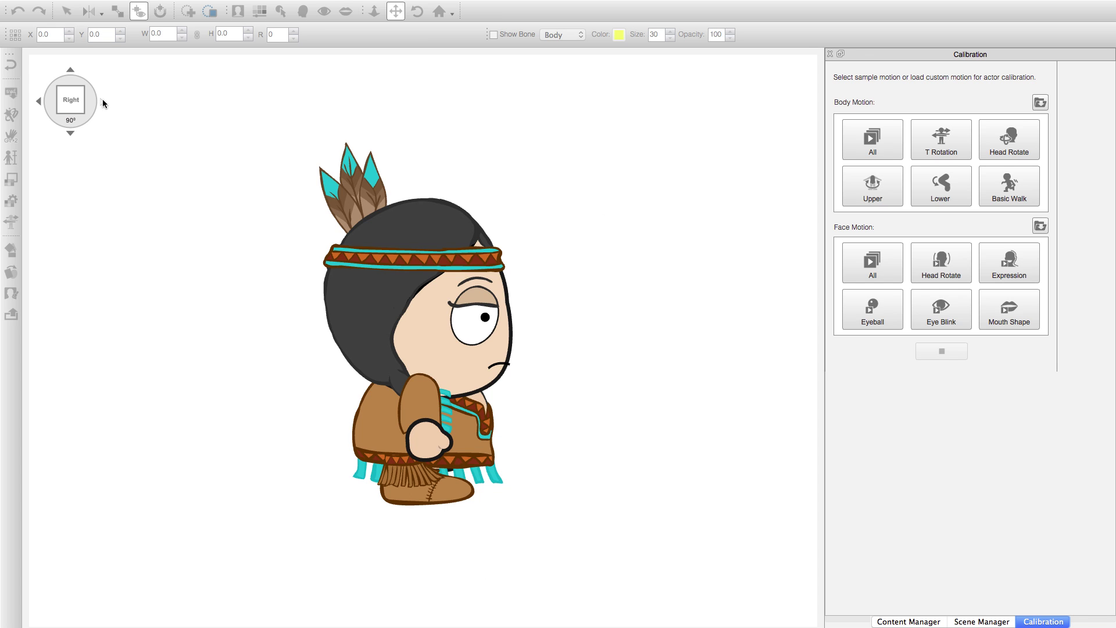
Step the character through every angle, from 90° round to 45°, 0°, 315°, 270°, 225°, 180° and 135°, to check the feathers
{"action": "left_click", "coordinate": [38, 103]}
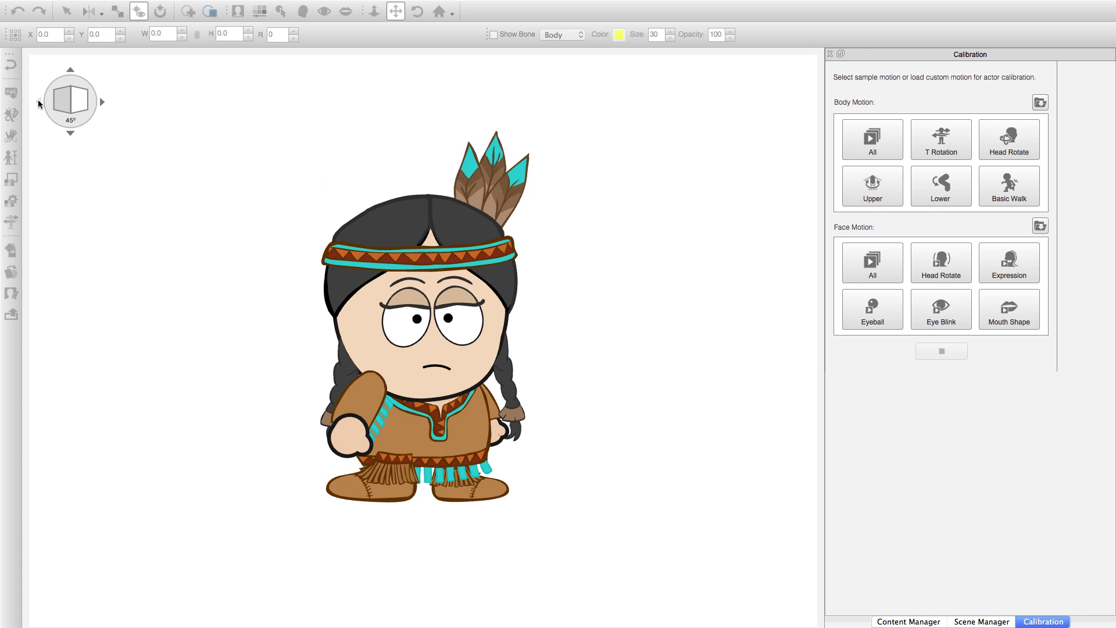
{"action": "left_click", "coordinate": [39, 103]}
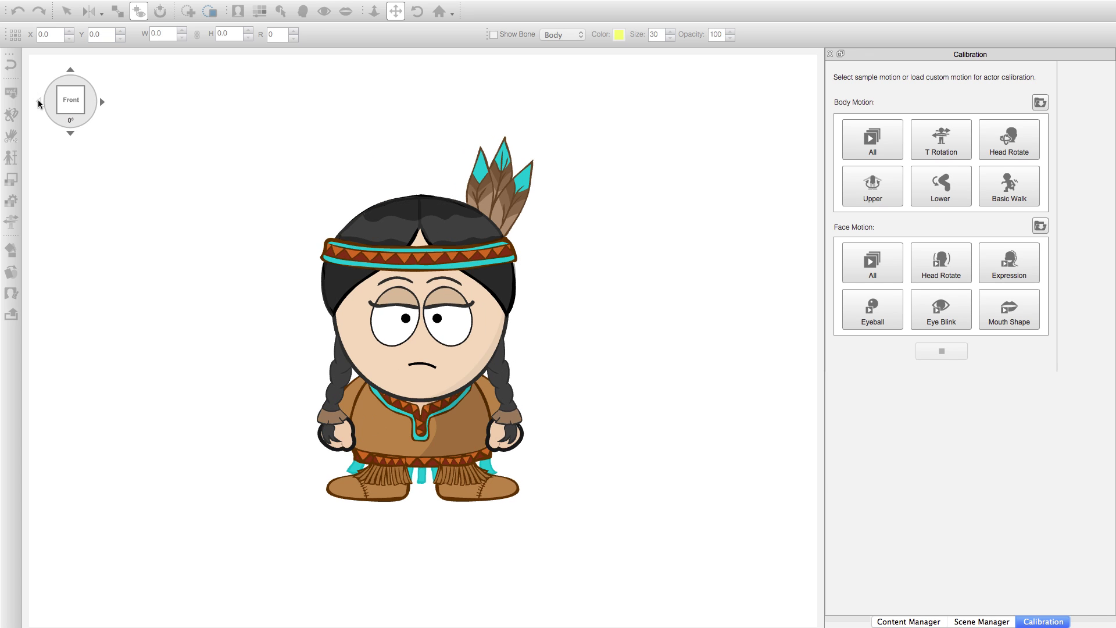
{"action": "left_click", "coordinate": [38, 102]}
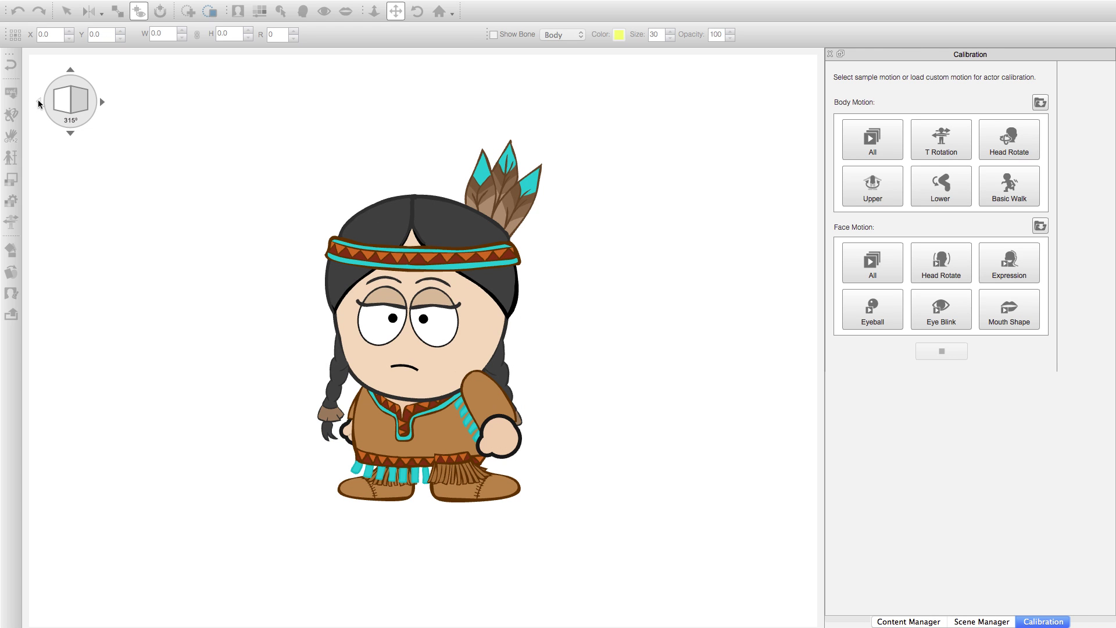
{"action": "left_click", "coordinate": [38, 103]}
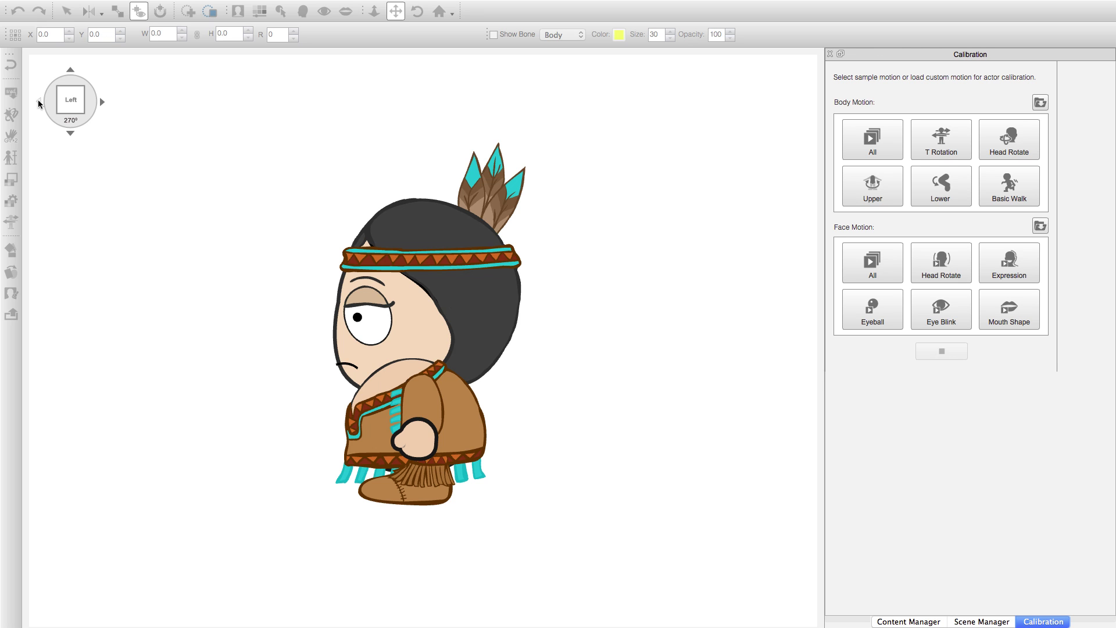
{"action": "left_click", "coordinate": [39, 103]}
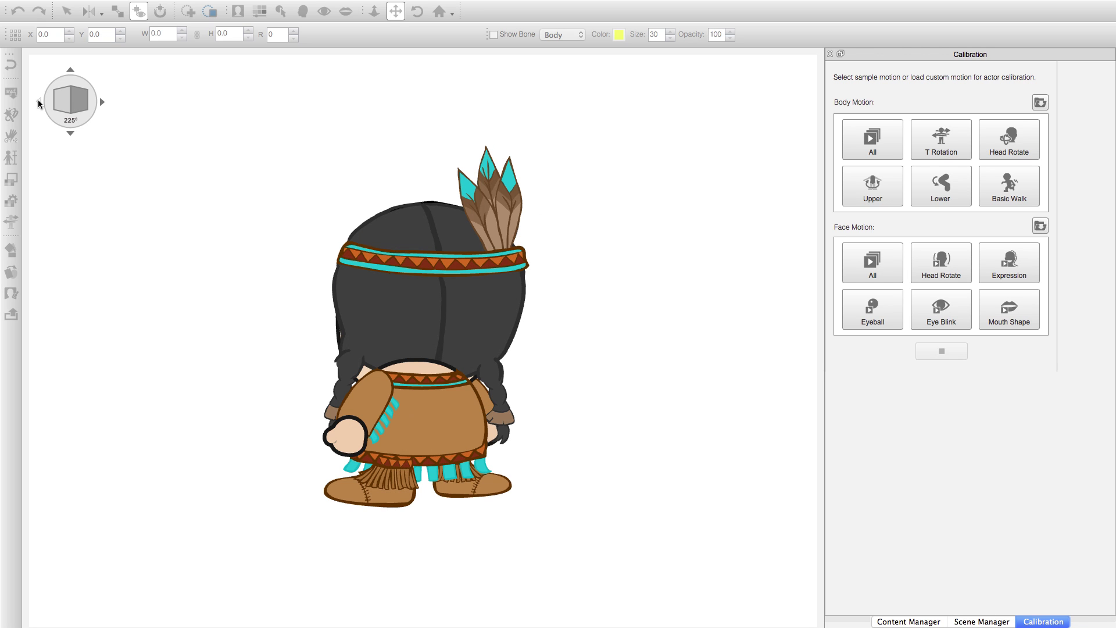
{"action": "left_click", "coordinate": [39, 103]}
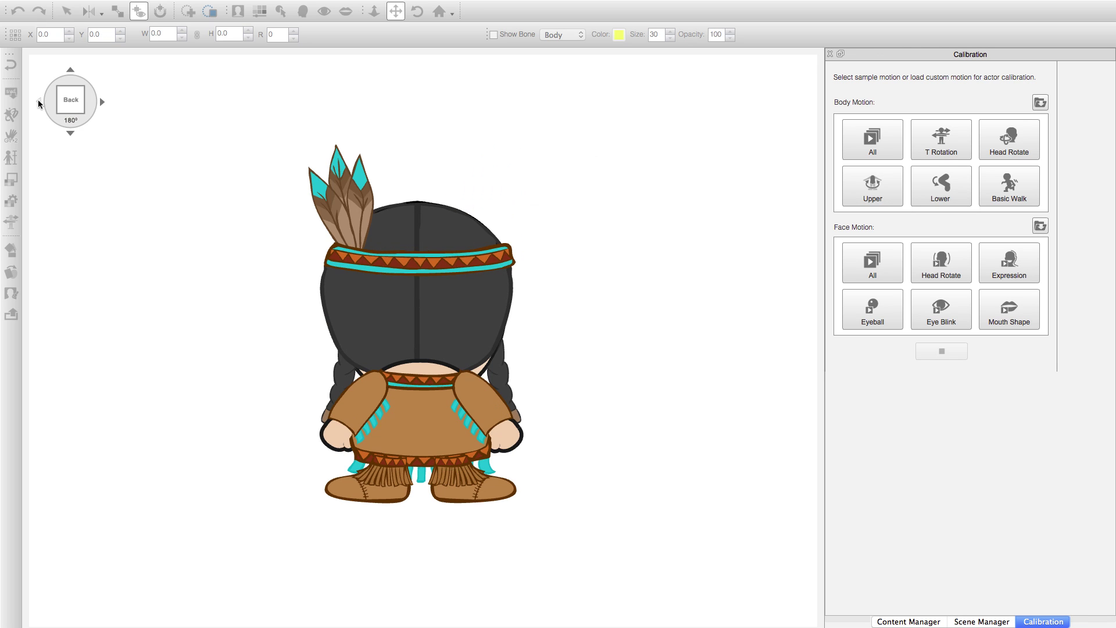
{"action": "left_click", "coordinate": [39, 103]}
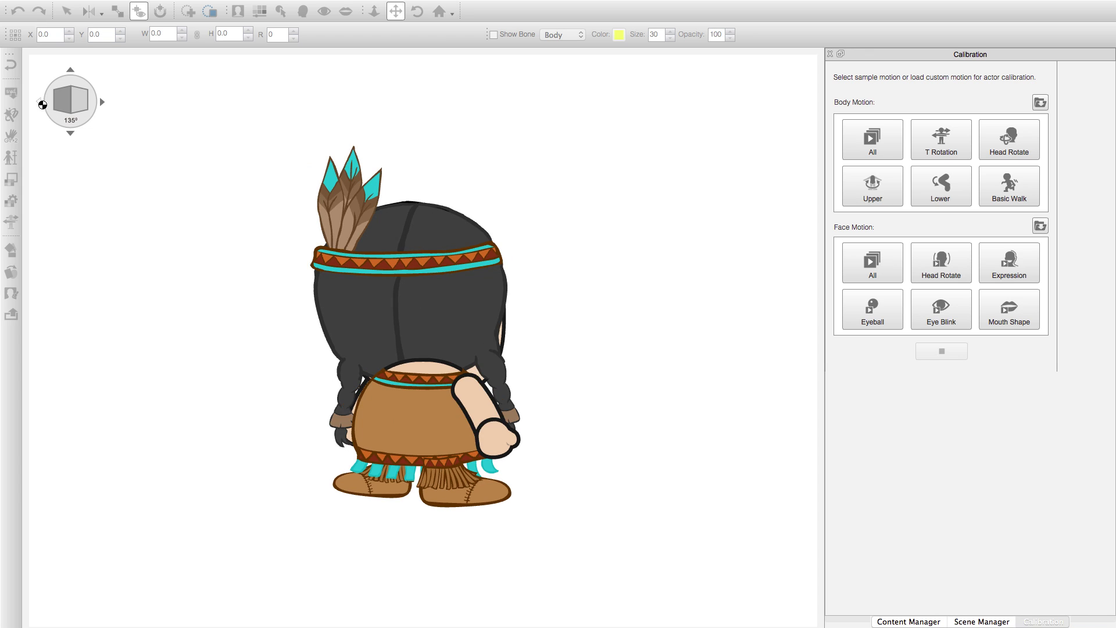
{"action": "left_click", "coordinate": [38, 104]}
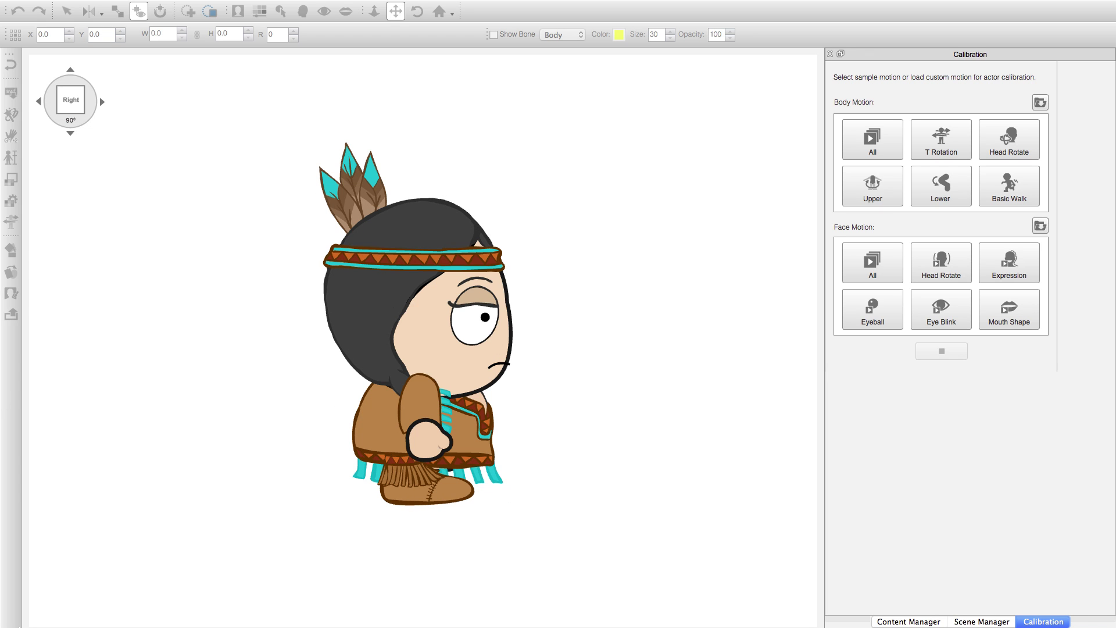
Switch back to Animate and duplicate the 90 view's front hair symbol, accepting the suggested name
{"action": "mouse_move", "coordinate": [105, 626]}
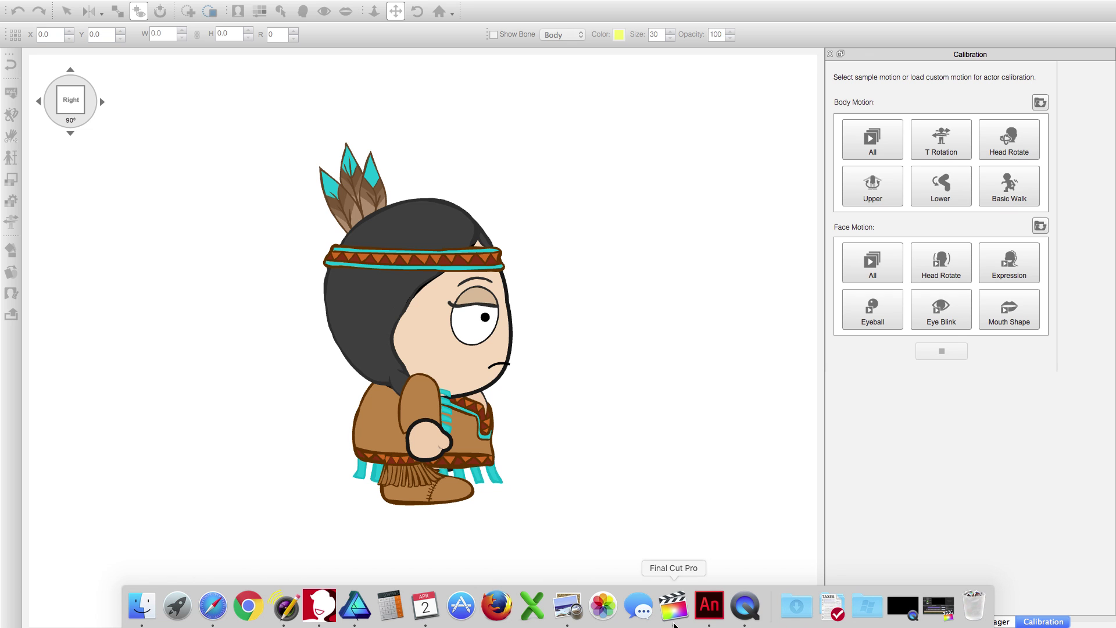
{"action": "left_click", "coordinate": [710, 612]}
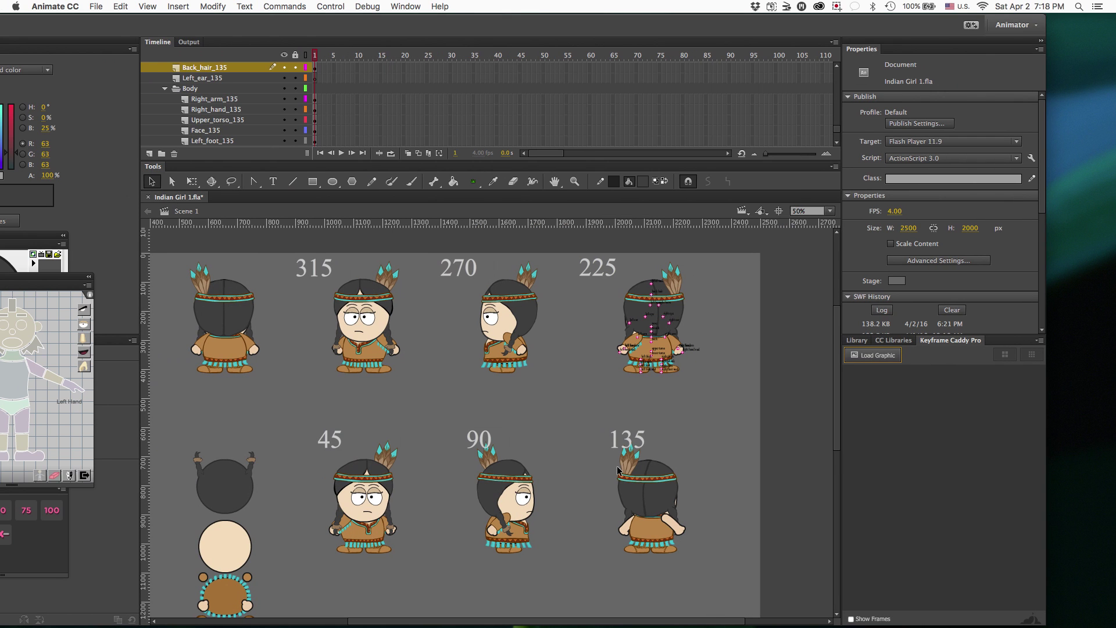
{"action": "left_click", "coordinate": [493, 475]}
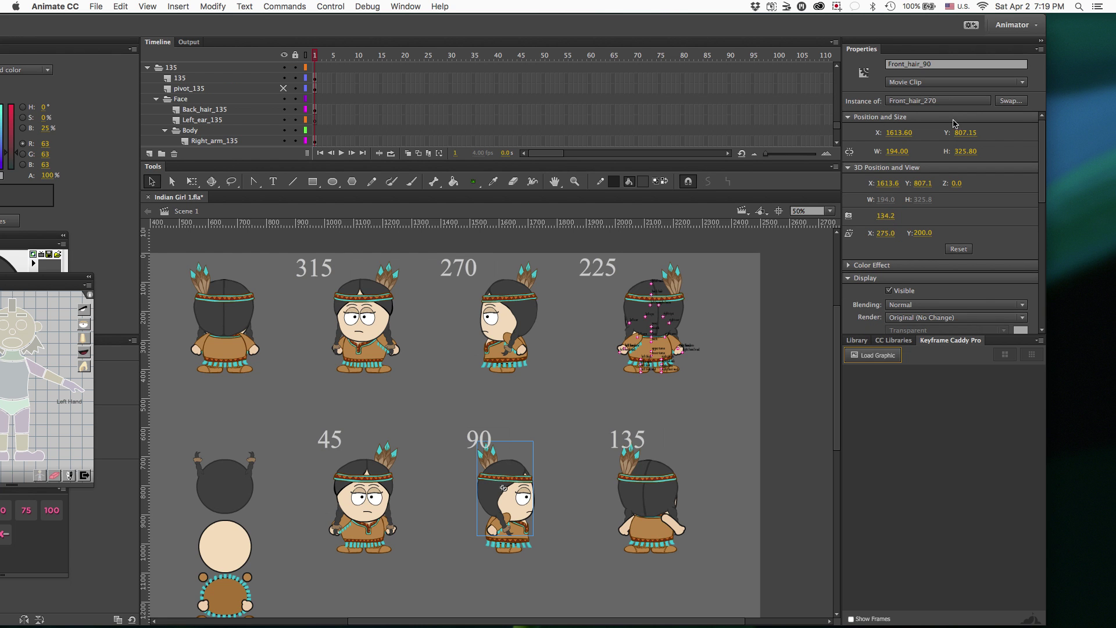
{"action": "right_click", "coordinate": [504, 468]}
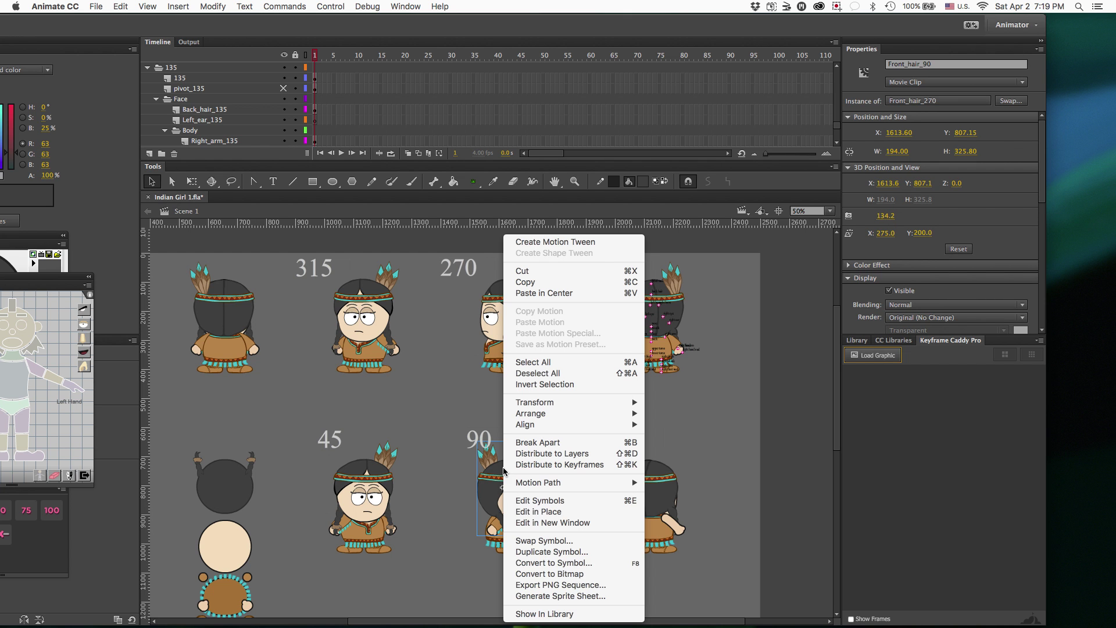
{"action": "left_click", "coordinate": [546, 550]}
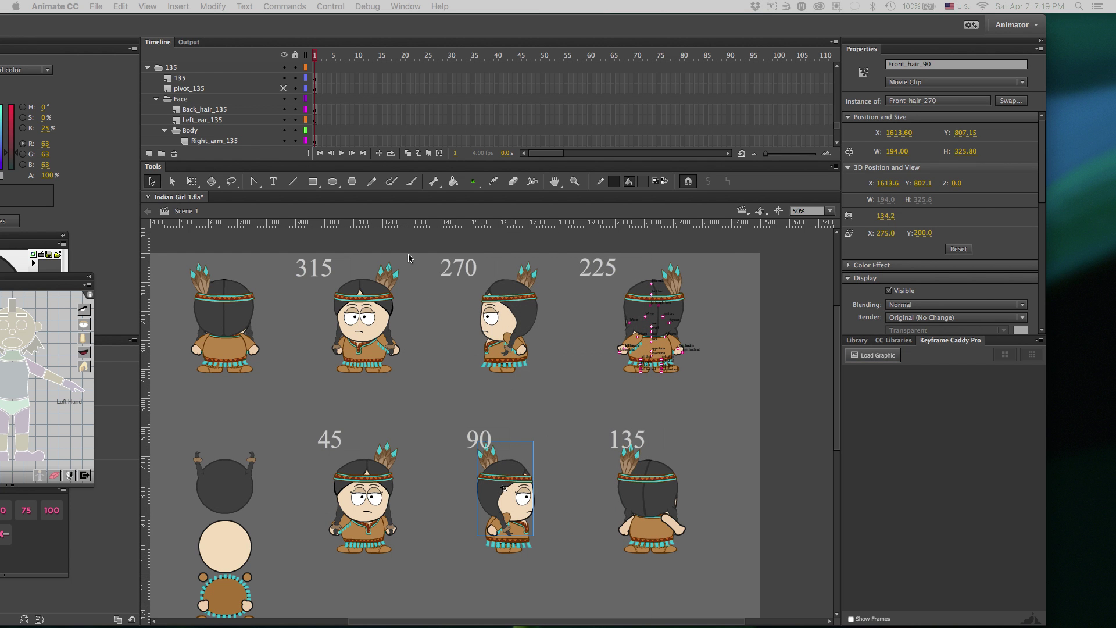
{"action": "key", "text": "Return"}
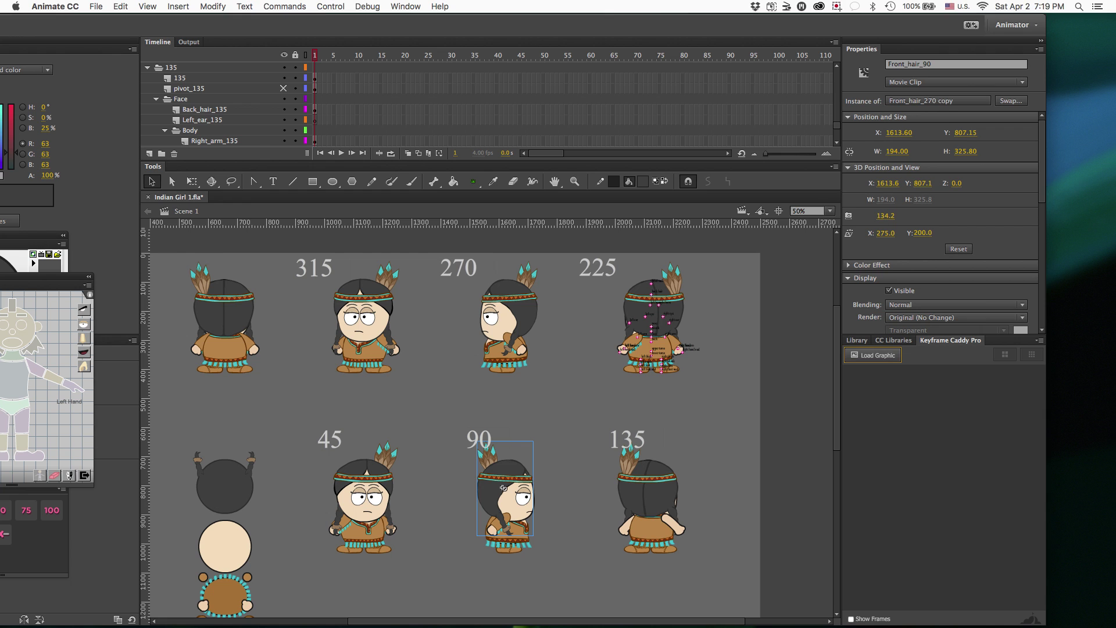
Inside the 270 view's Front_hair_270 symbol, move Layer 6 above the Front_hair_270 layer and return to the scene
{"action": "left_click", "coordinate": [531, 284]}
{"action": "double_click", "coordinate": [532, 284]}
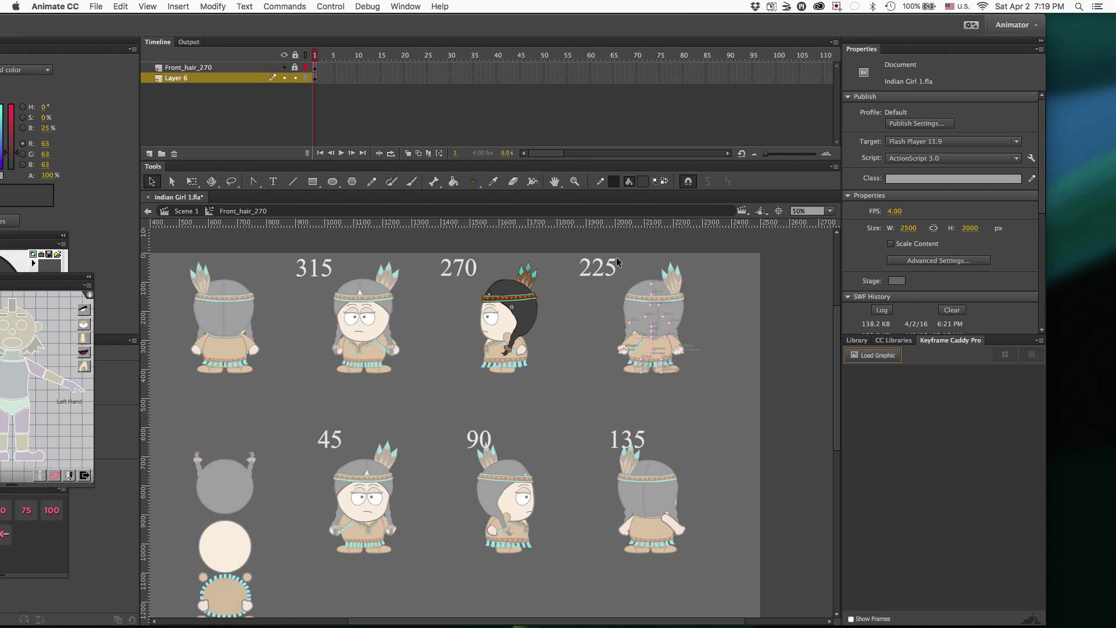
{"action": "left_click_drag", "start_coordinate": [226, 82], "coordinate": [230, 56]}
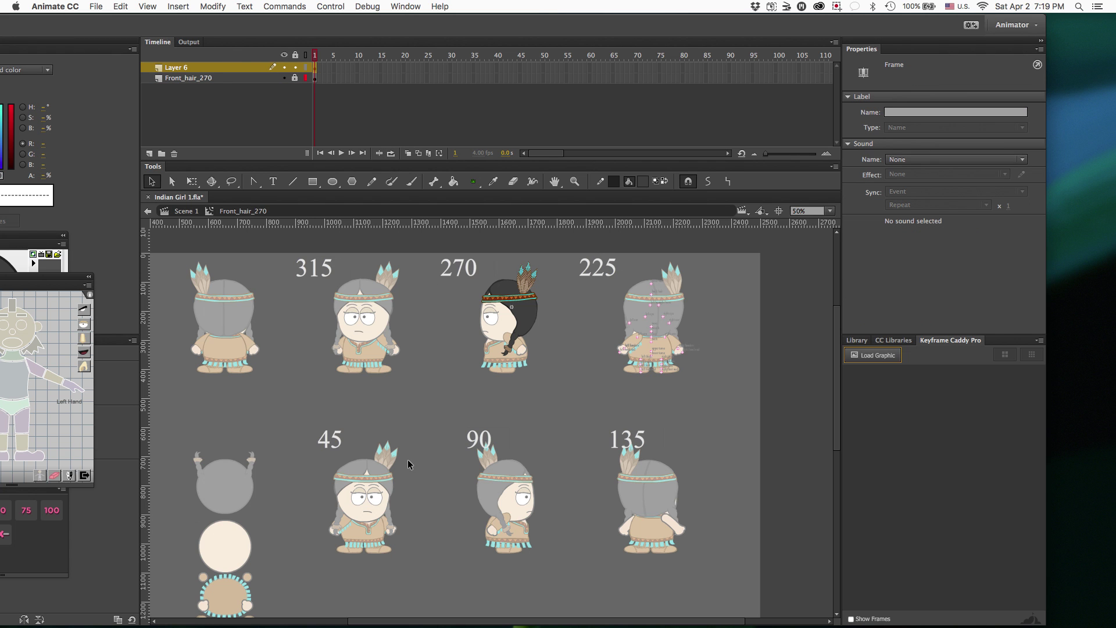
{"action": "double_click", "coordinate": [437, 401]}
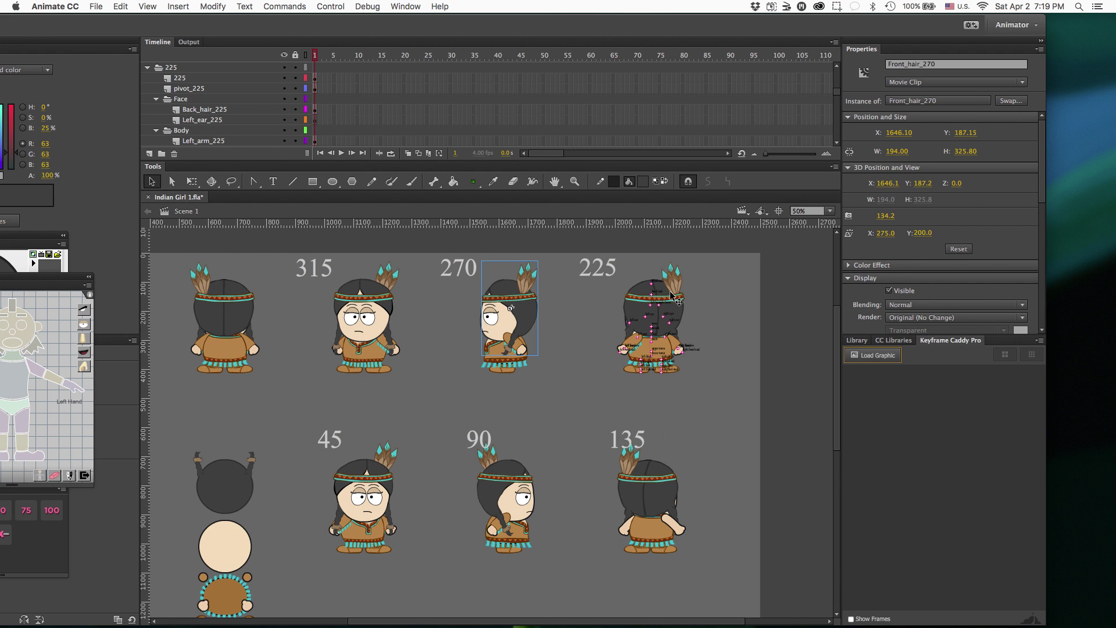
Duplicate the 135 view's back hair symbol, accepting the suggested name
{"action": "left_click", "coordinate": [635, 483]}
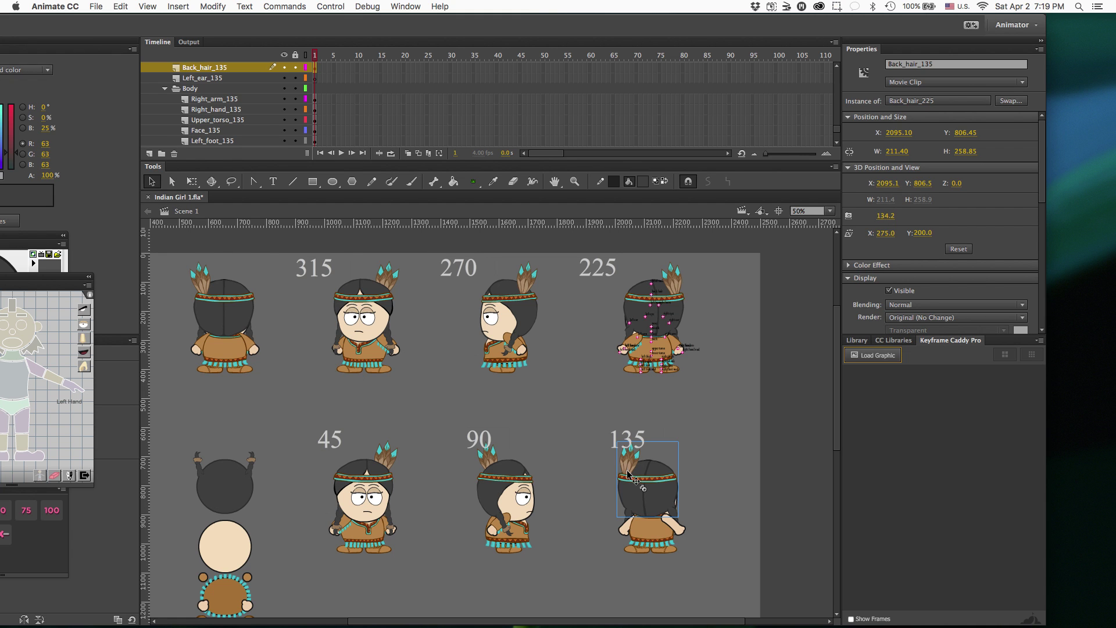
{"action": "right_click", "coordinate": [627, 471]}
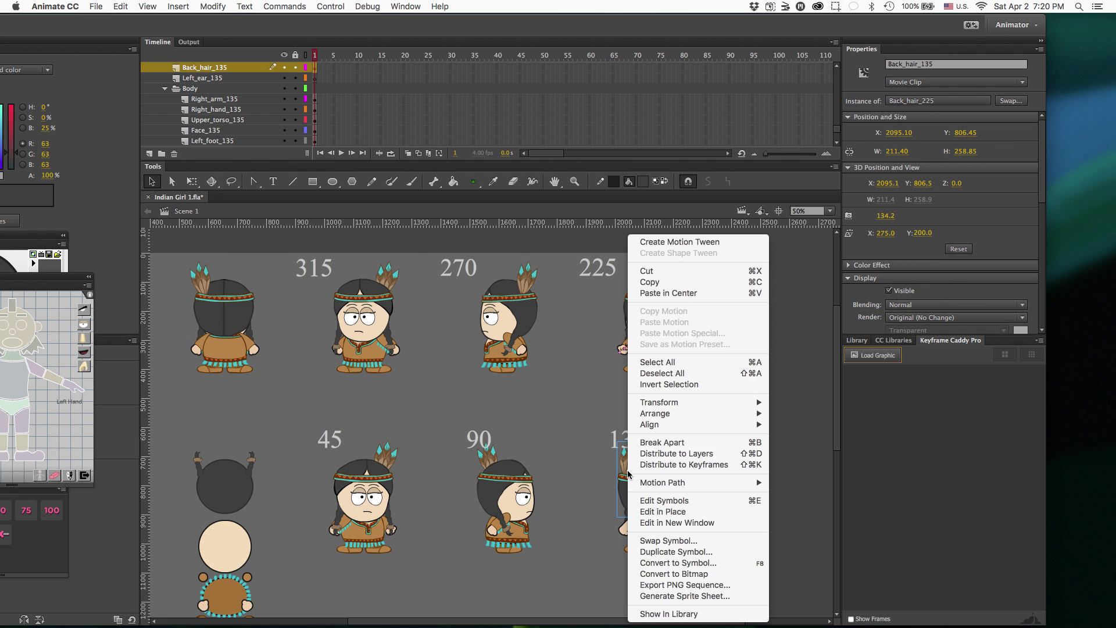
{"action": "left_click", "coordinate": [654, 553]}
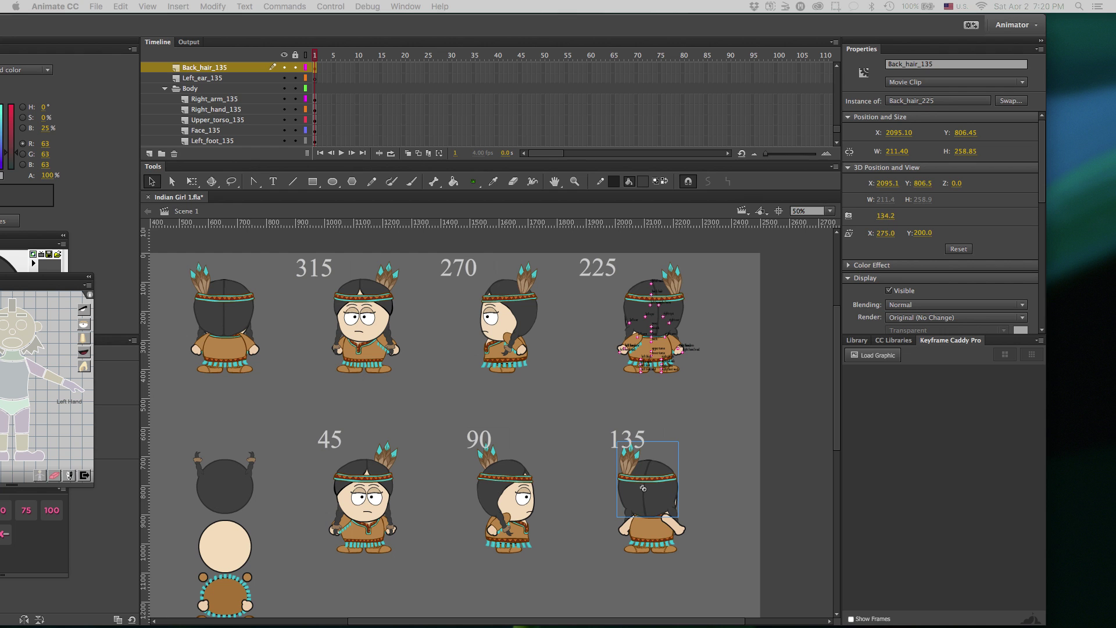
{"action": "key", "text": "Return"}
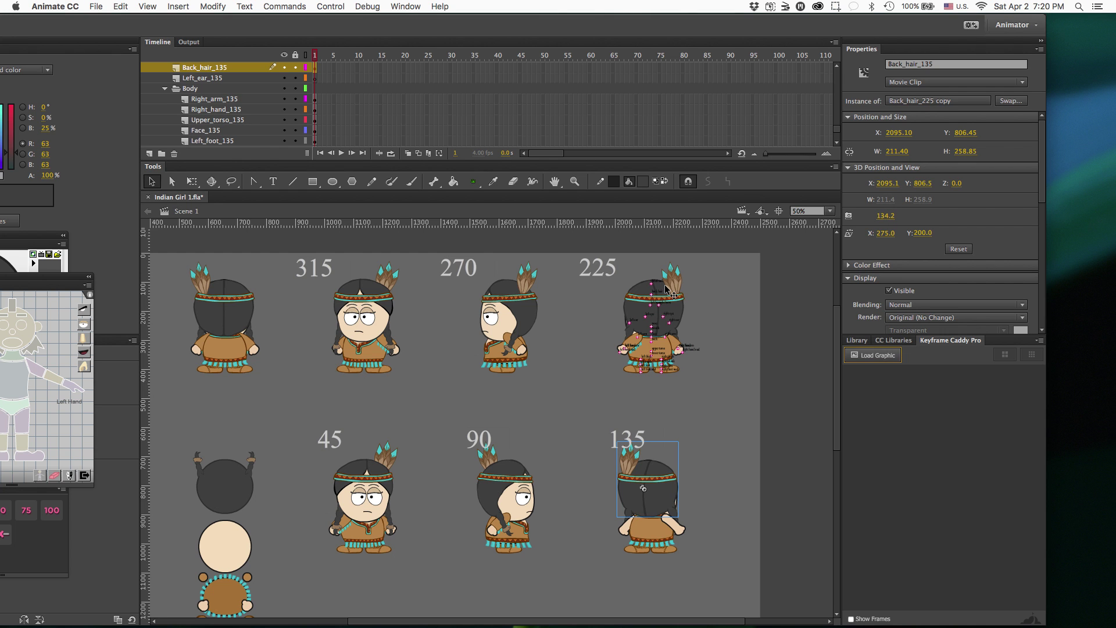
Inside the 225 view's Back_hair_225 symbol, paste a copy of the feathers in place, move it clear of the head, and clean its base
{"action": "left_click", "coordinate": [665, 285]}
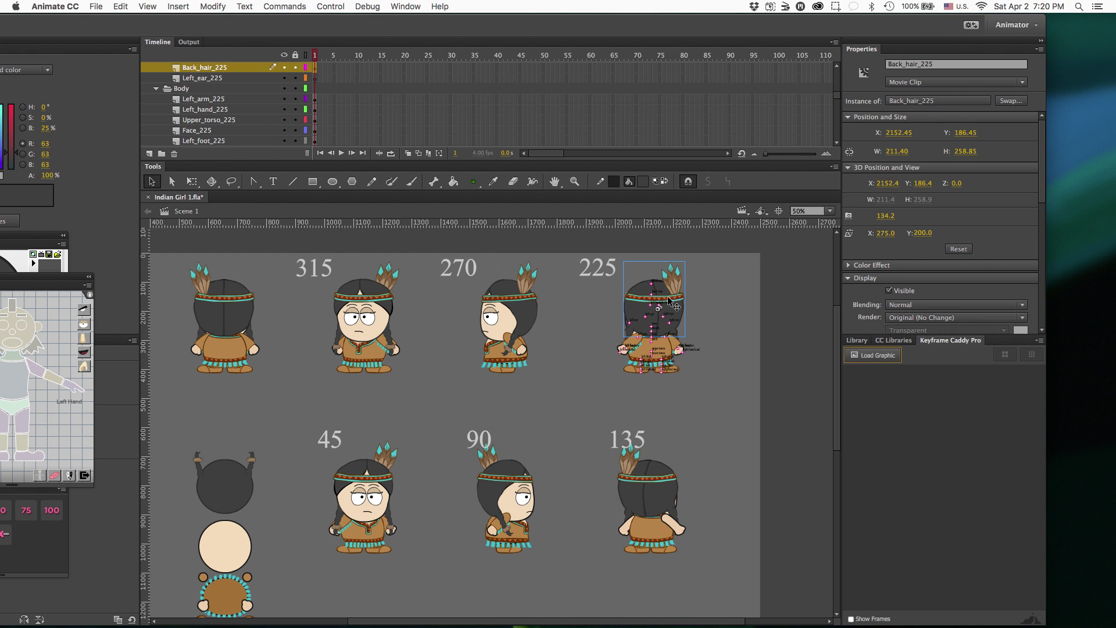
{"action": "double_click", "coordinate": [671, 285]}
{"action": "key", "text": "super+equal"}
{"action": "key", "text": "super+equal"}
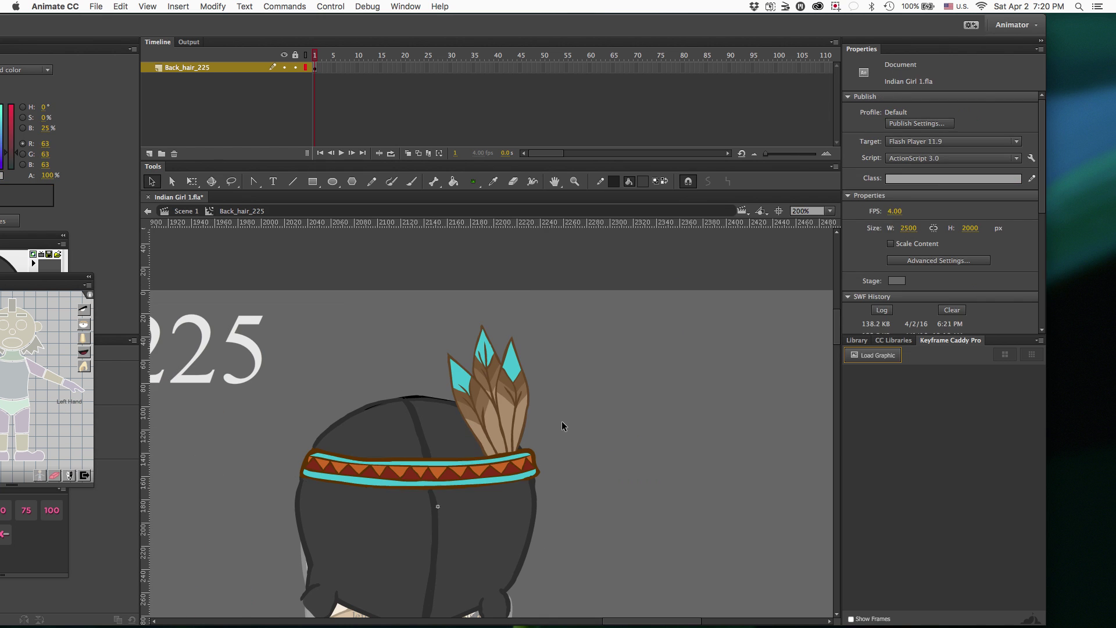
{"action": "key", "text": "l"}
{"action": "left_click_drag", "start_coordinate": [511, 316], "coordinate": [492, 304]}
{"action": "key", "text": "super+c"}
{"action": "key", "text": "super+shift+v"}
{"action": "key", "text": "shift+Right"}
{"action": "key", "text": "shift+Right"}
{"action": "key", "text": "shift+Right"}
{"action": "key", "text": "shift+Right"}
{"action": "key", "text": "shift+Right"}
{"action": "key", "text": "shift+Right"}
{"action": "key", "text": "shift+Right"}
{"action": "key", "text": "shift+Right"}
{"action": "key", "text": "shift+Right"}
{"action": "key", "text": "shift+Right"}
{"action": "key", "text": "shift+Right"}
{"action": "key", "text": "e"}
{"action": "left_click_drag", "start_coordinate": [575, 401], "coordinate": [655, 446]}
{"action": "key", "text": "l"}
{"action": "left_click_drag", "start_coordinate": [622, 314], "coordinate": [604, 312]}
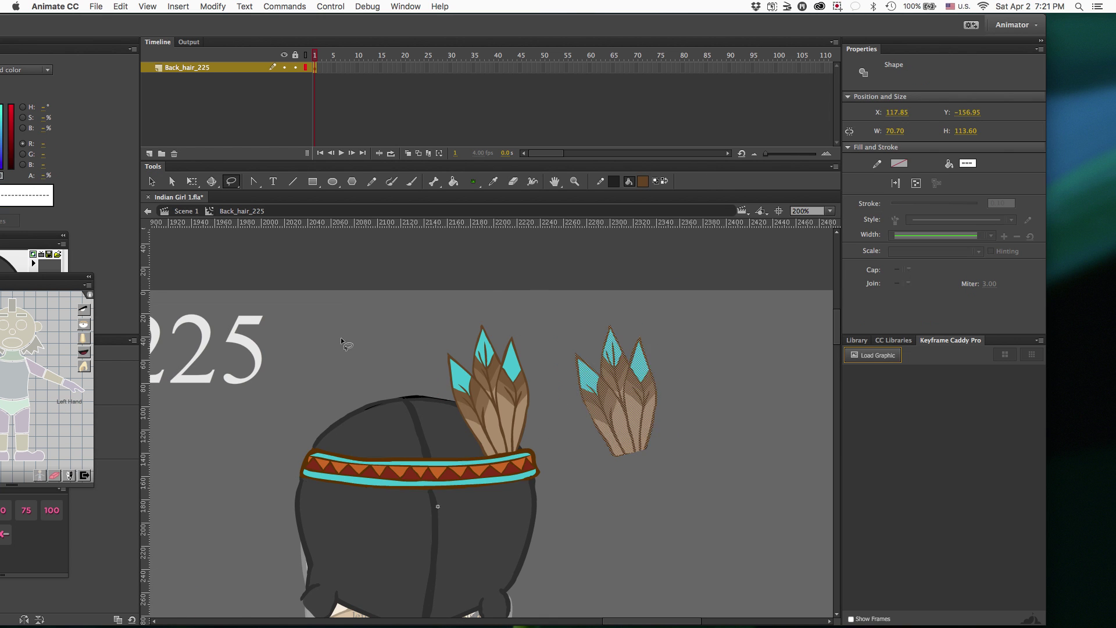
Move the copied feathers to X −137.15, at the opposite end of the headband, using the guides for alignment
{"action": "scroll", "coordinate": [346, 341], "scroll_direction": "down", "scroll_amount": 3}
{"action": "key", "text": "super+semicolon"}
{"action": "key", "text": "shift+Left"}
{"action": "key", "text": "shift+Left"}
{"action": "key", "text": "shift+Left"}
{"action": "key", "text": "shift+Left"}
{"action": "key", "text": "shift+Left"}
{"action": "key", "text": "shift+Left"}
{"action": "key", "text": "shift+Left"}
{"action": "key", "text": "shift+Left"}
{"action": "key", "text": "shift+Left"}
{"action": "key", "text": "shift+Left"}
{"action": "key", "text": "shift+Left"}
{"action": "key", "text": "shift+Left"}
{"action": "key", "text": "shift+Left"}
{"action": "key", "text": "shift+Left"}
{"action": "key", "text": "shift+Left"}
{"action": "key", "text": "shift+Left"}
{"action": "key", "text": "shift+Left"}
{"action": "key", "text": "shift+Left"}
{"action": "key", "text": "shift+Left"}
{"action": "key", "text": "shift+Left"}
{"action": "key", "text": "Left"}
{"action": "key", "text": "Left"}
{"action": "key", "text": "Left"}
{"action": "key", "text": "Left"}
{"action": "key", "text": "super+minus"}
{"action": "scroll", "coordinate": [318, 348], "scroll_direction": "left", "scroll_amount": 10}
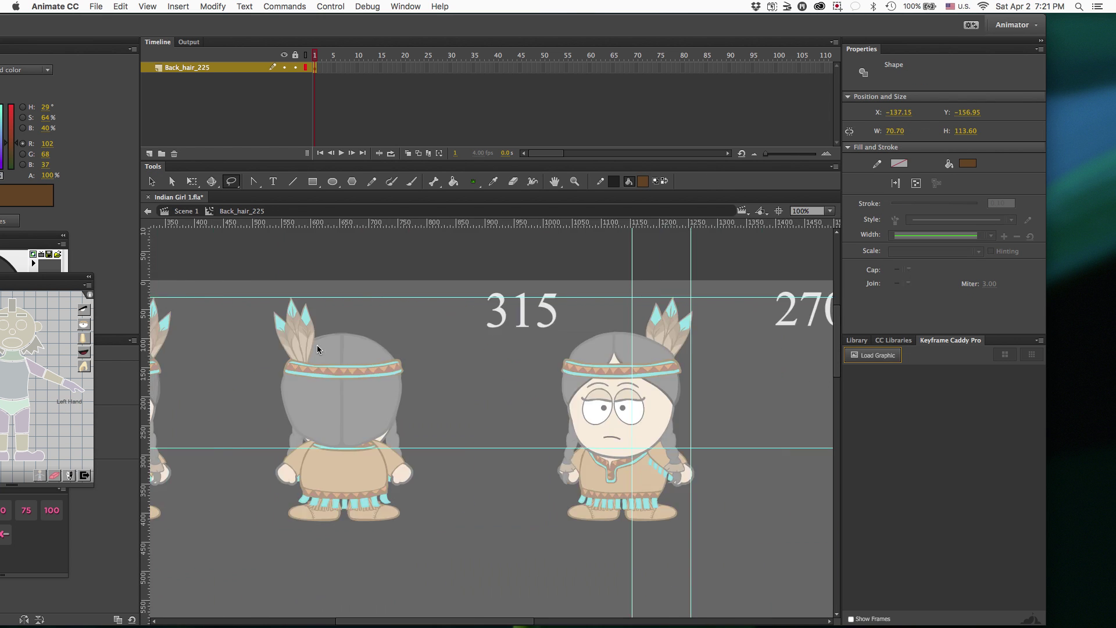
Touch up the base of the moved feathers where they meet the headband, painting with colours sampled from the artwork
{"action": "scroll", "coordinate": [319, 348], "scroll_direction": "right", "scroll_amount": 10}
{"action": "key", "text": "super+equal"}
{"action": "key", "text": "super+equal"}
{"action": "key", "text": "i"}
{"action": "key", "text": "super+shift+a"}
{"action": "left_click", "coordinate": [428, 428]}
{"action": "key", "text": "b"}
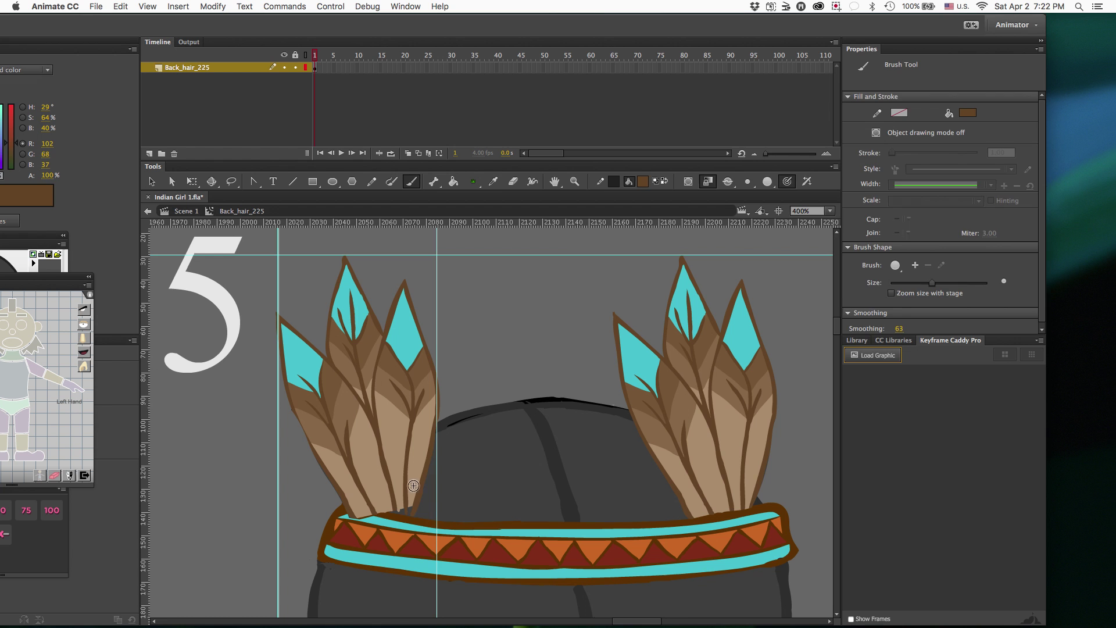
{"action": "key", "text": "i"}
{"action": "left_click", "coordinate": [382, 493]}
{"action": "left_click", "coordinate": [430, 508]}
{"action": "key", "text": "super+z"}
{"action": "key", "text": "b"}
{"action": "mouse_move", "coordinate": [410, 509]}
{"action": "left_mouse_down"}
{"action": "mouse_move", "coordinate": [347, 507]}
{"action": "mouse_move", "coordinate": [373, 518]}
{"action": "left_mouse_up"}
{"action": "key", "text": "i"}
{"action": "left_click", "coordinate": [397, 506]}
{"action": "key", "text": "b"}
{"action": "key", "text": "i"}
{"action": "left_click", "coordinate": [417, 520]}
{"action": "key", "text": "b"}
{"action": "key", "text": "i"}
{"action": "left_click", "coordinate": [346, 516]}
{"action": "key", "text": "b"}
Hide the guides and delete the part of the original feathers that extends beyond the head outline
{"action": "key", "text": "super+semicolon"}
{"action": "key", "text": "l"}
{"action": "left_click_drag", "start_coordinate": [604, 405], "coordinate": [780, 430]}
{"action": "key", "text": "Delete"}
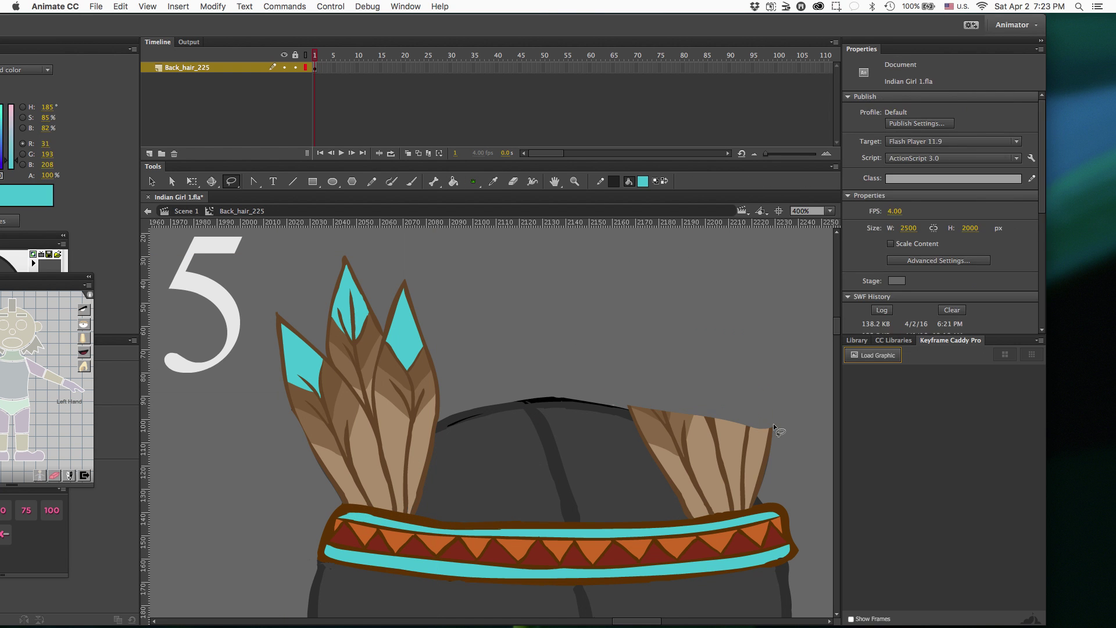
{"action": "left_click_drag", "start_coordinate": [765, 494], "coordinate": [734, 403]}
{"action": "key", "text": "Delete"}
{"action": "key", "text": "e"}
{"action": "mouse_move", "coordinate": [640, 406]}
{"action": "left_mouse_down"}
{"action": "mouse_move", "coordinate": [728, 452]}
{"action": "mouse_move", "coordinate": [752, 486]}
{"action": "left_mouse_up"}
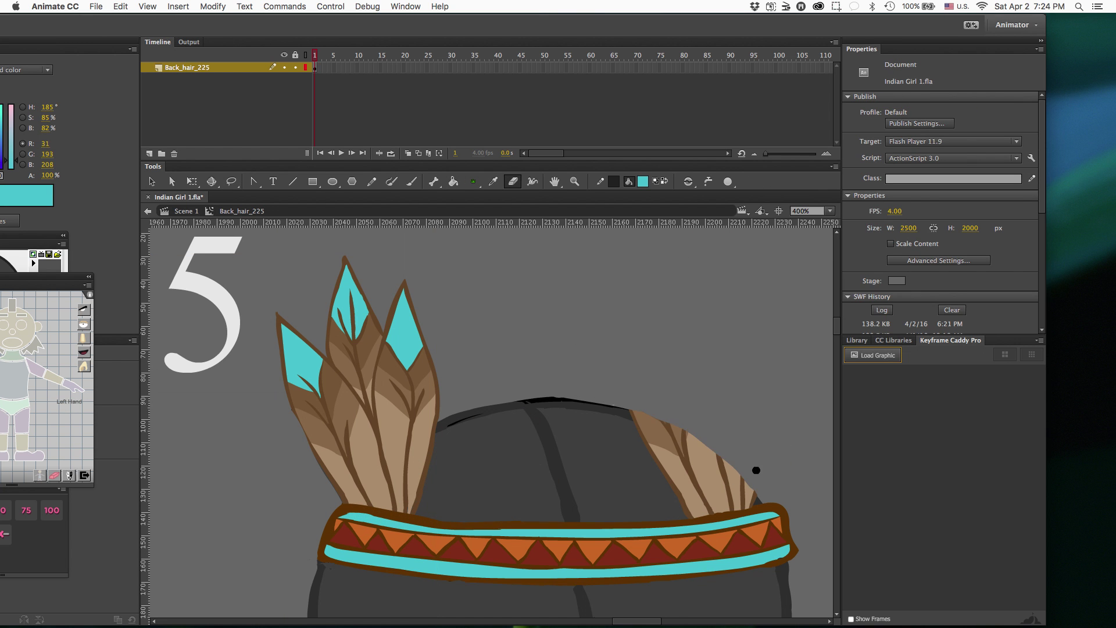
Paint and fill over the remaining original feathers with the sampled hair colours, restoring the back hair and its outline
{"action": "left_click_drag", "start_coordinate": [523, 25], "coordinate": [593, 25]}
{"action": "left_click_drag", "start_coordinate": [29, 236], "coordinate": [896, 236]}
{"action": "left_click_drag", "start_coordinate": [46, 277], "coordinate": [211, 277]}
{"action": "key", "text": "i"}
{"action": "left_click", "coordinate": [549, 370]}
{"action": "key", "text": "b"}
{"action": "mouse_move", "coordinate": [563, 373]}
{"action": "left_mouse_down"}
{"action": "mouse_move", "coordinate": [667, 440]}
{"action": "mouse_move", "coordinate": [681, 463]}
{"action": "mouse_move", "coordinate": [652, 438]}
{"action": "left_mouse_up"}
{"action": "key", "text": "i"}
{"action": "left_click", "coordinate": [552, 395]}
{"action": "key", "text": "b"}
{"action": "key", "text": "k"}
{"action": "left_click", "coordinate": [647, 451]}
{"action": "left_click", "coordinate": [629, 445]}
{"action": "left_click", "coordinate": [665, 456]}
{"action": "key", "text": "b"}
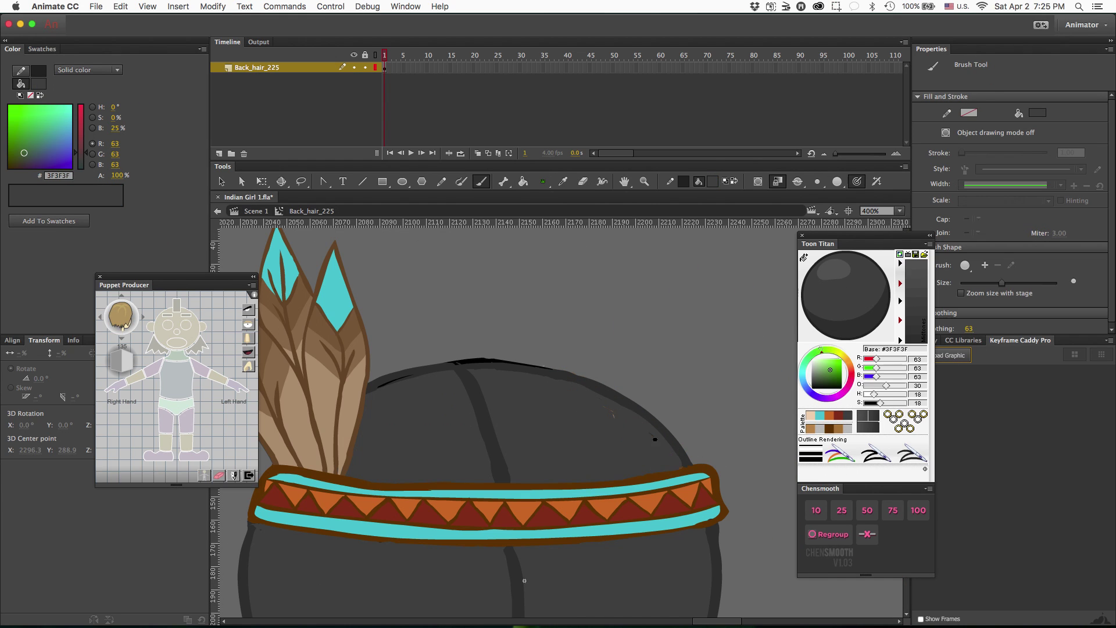
Return to the main scene and check the 225 view's back hair and feathers
{"action": "key", "text": "super+minus"}
{"action": "key", "text": "super+minus"}
{"action": "key", "text": "super+minus"}
{"action": "left_click", "coordinate": [288, 68]}
{"action": "scroll", "coordinate": [507, 528], "scroll_direction": "down", "scroll_amount": 5}
{"action": "key", "text": "v"}
{"action": "double_click", "coordinate": [507, 523]}
{"action": "key", "text": "super+equal"}
{"action": "key", "text": "super+equal"}
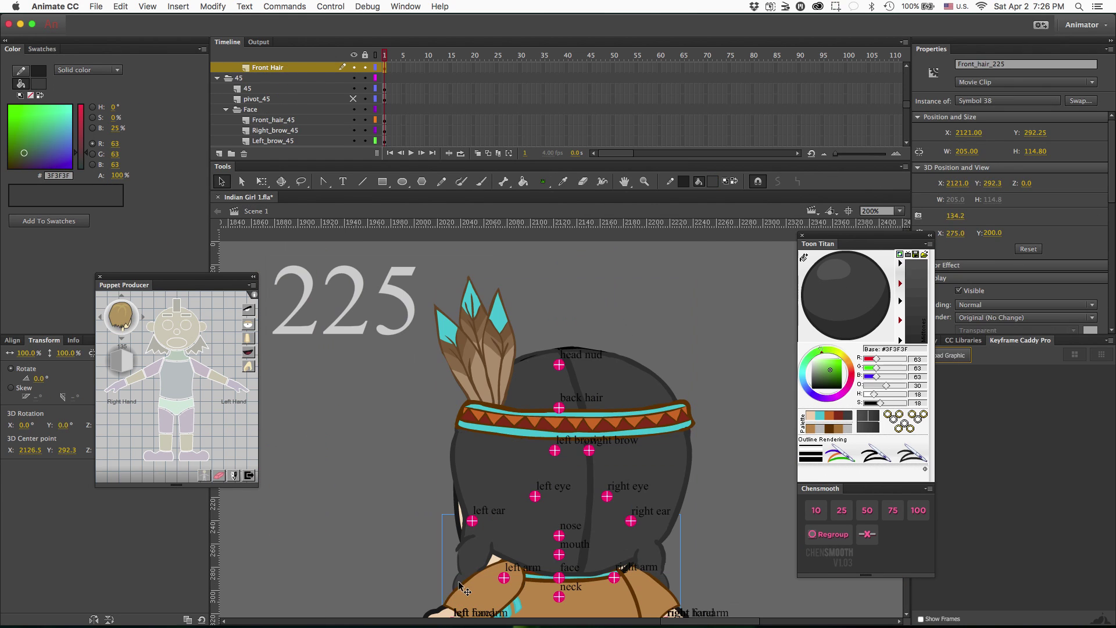
{"action": "left_click", "coordinate": [389, 498]}
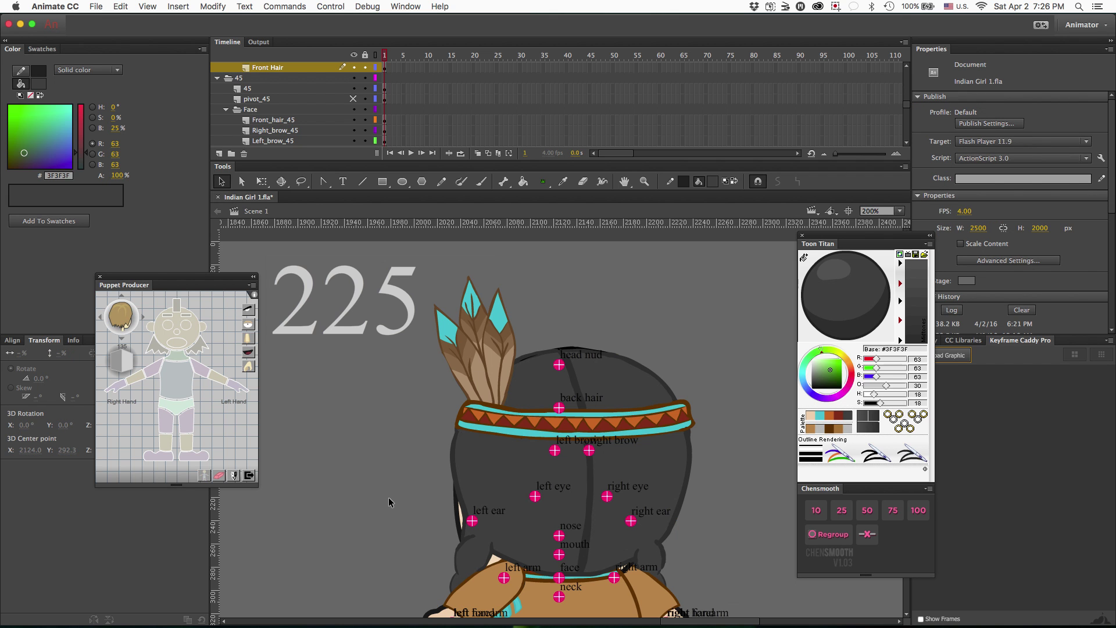
Save the document and export it as the SWF movie Indian Girl 1, replacing the existing file
{"action": "left_click", "coordinate": [95, 6]}
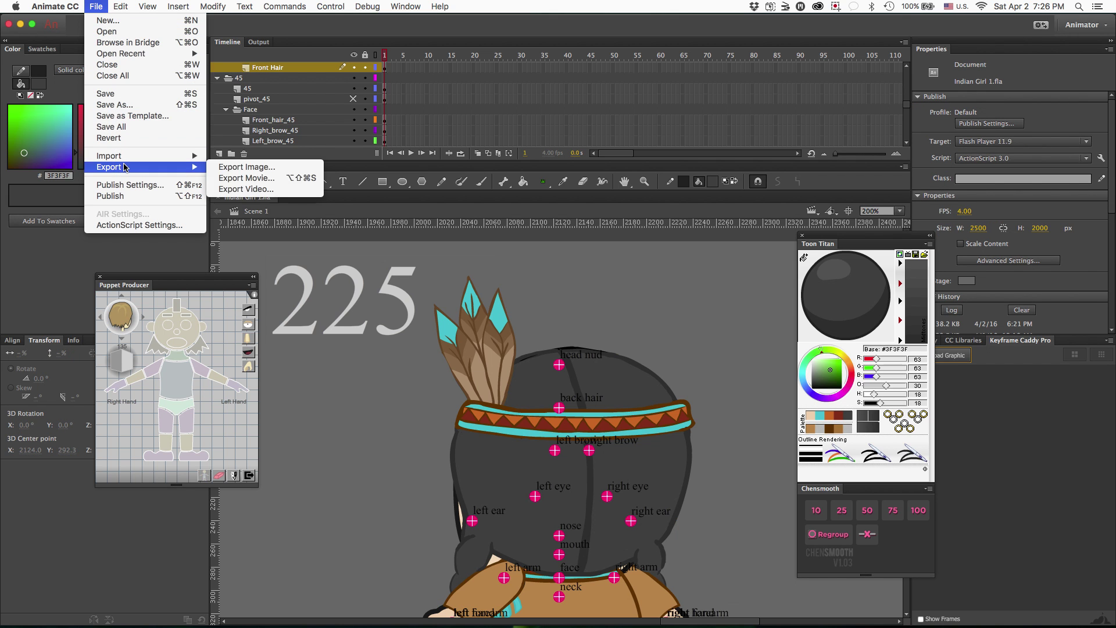
{"action": "left_click", "coordinate": [138, 95]}
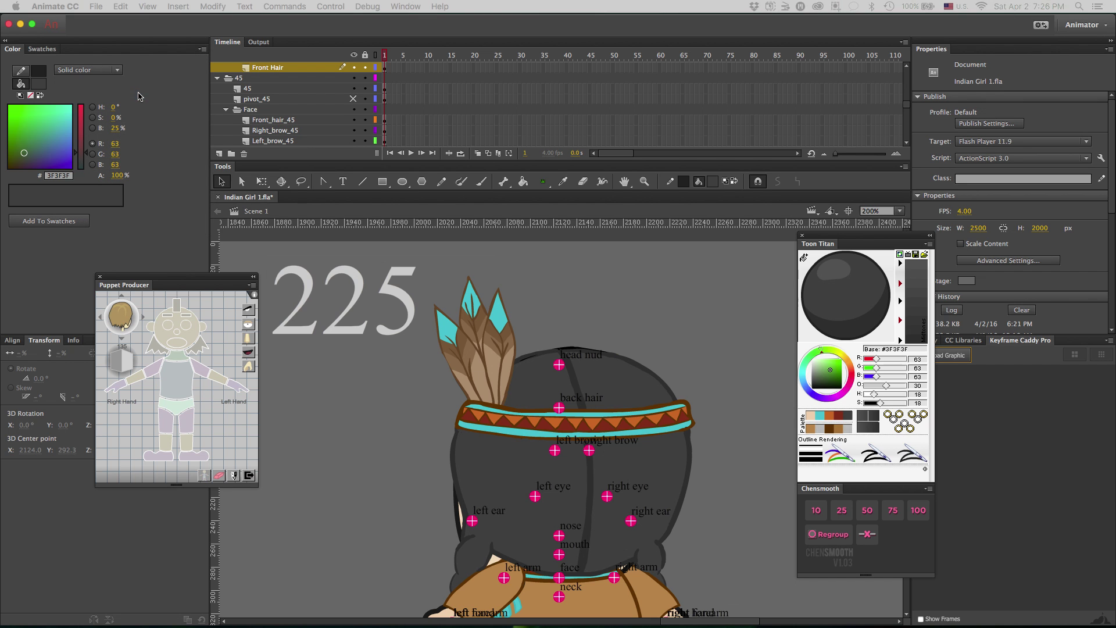
{"action": "left_click", "coordinate": [100, 8]}
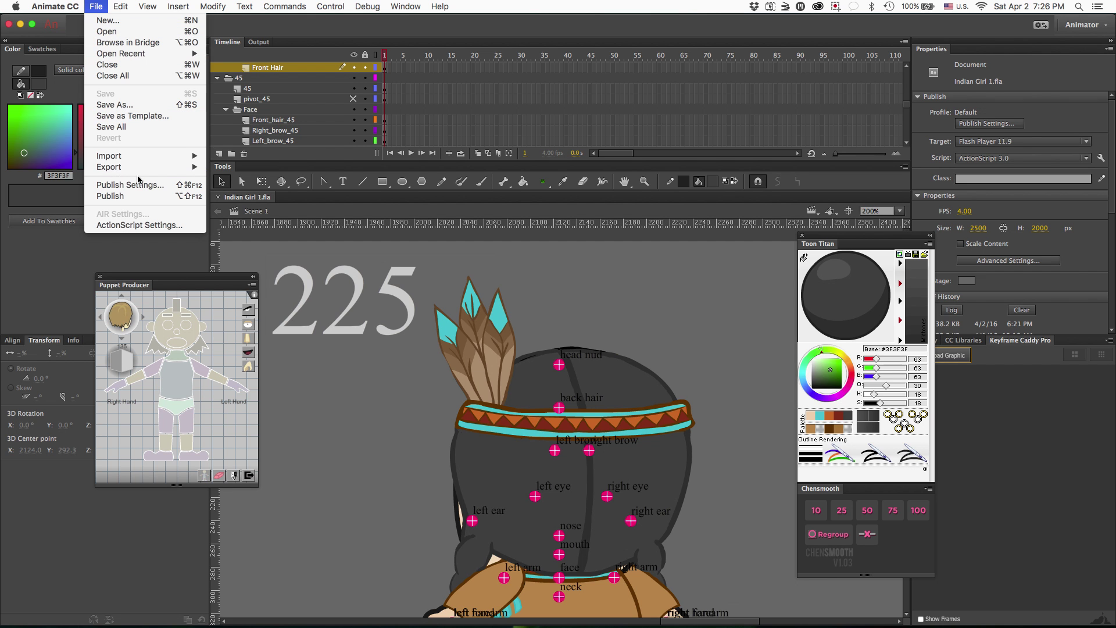
{"action": "left_click", "coordinate": [300, 180]}
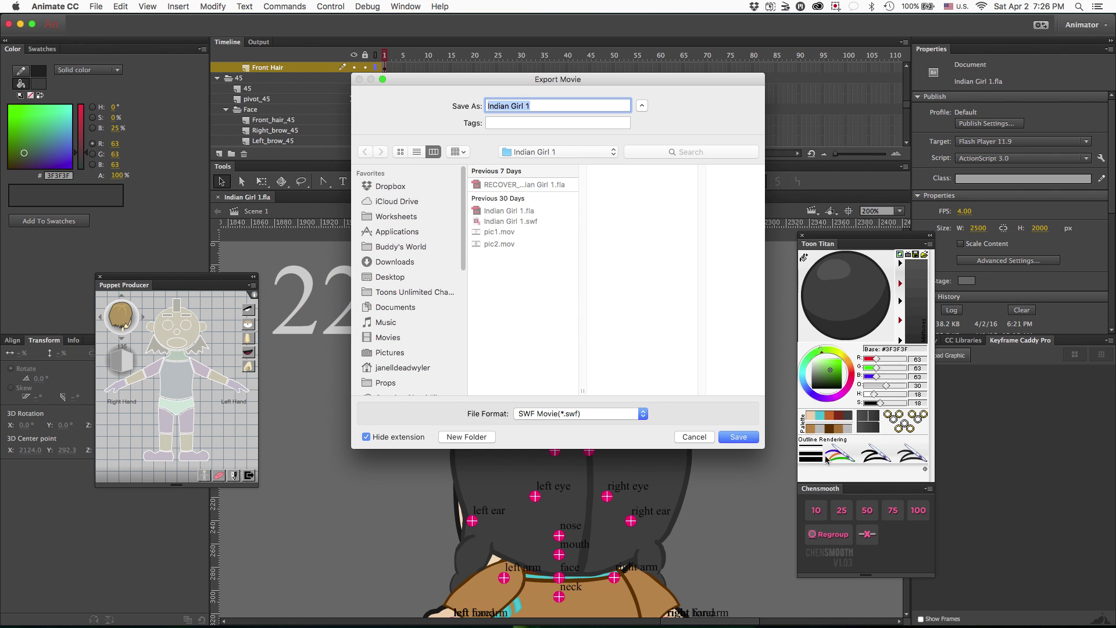
{"action": "left_click", "coordinate": [739, 437]}
{"action": "left_click", "coordinate": [655, 158]}
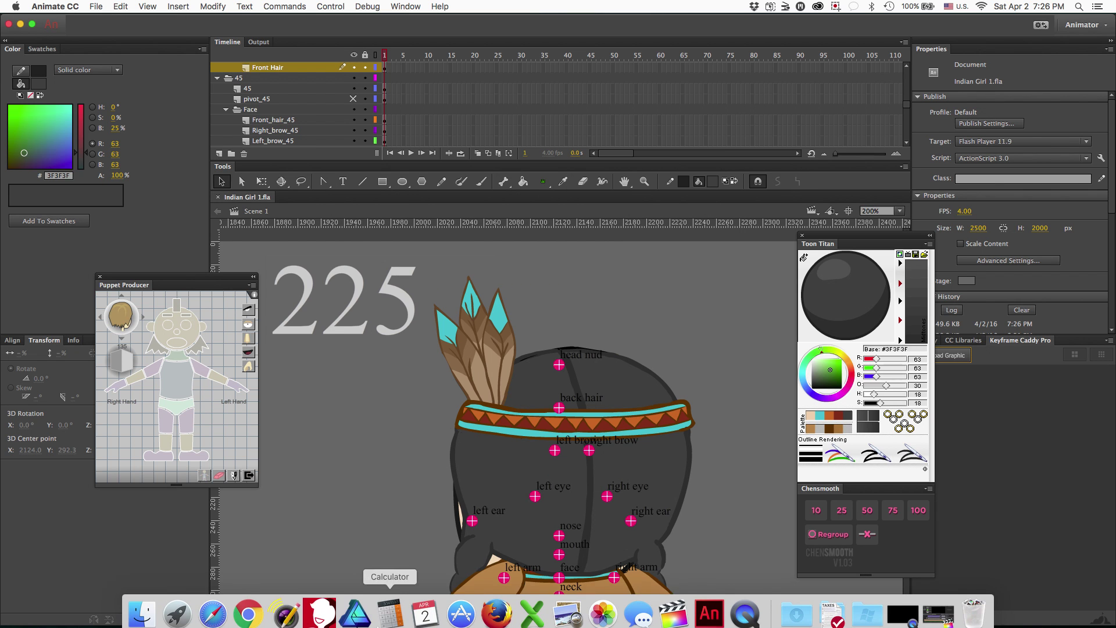
Switch to CrazyTalk Animator and play the All body motion calibration on the updated puppet, then close the calibration
{"action": "left_click", "coordinate": [323, 619]}
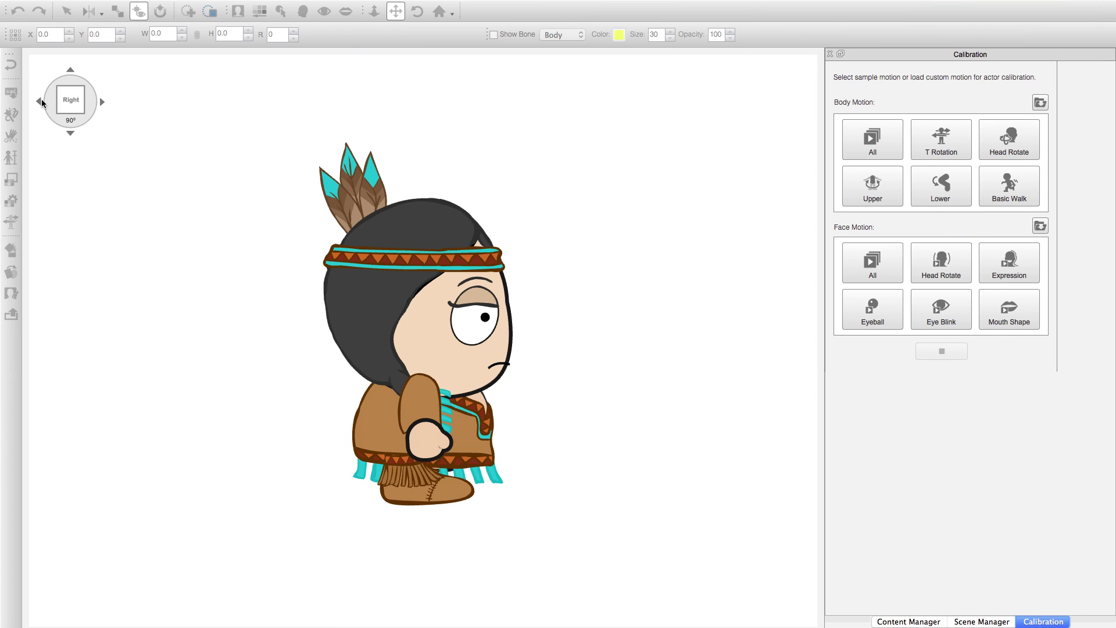
{"action": "left_click", "coordinate": [830, 54]}
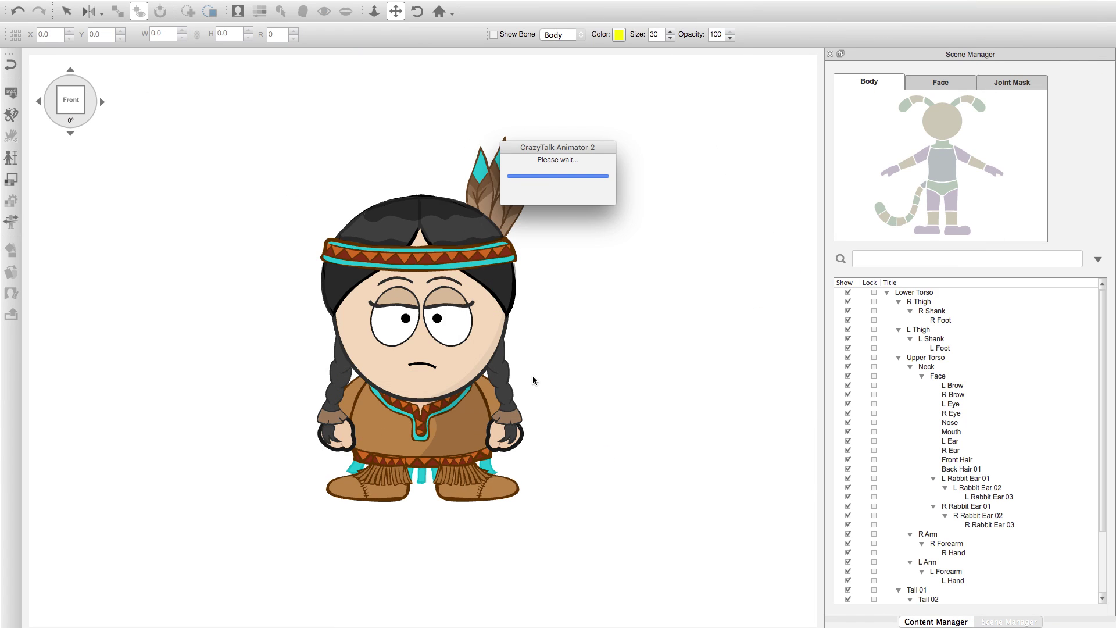
{"action": "left_click", "coordinate": [11, 221]}
{"action": "left_click", "coordinate": [872, 137]}
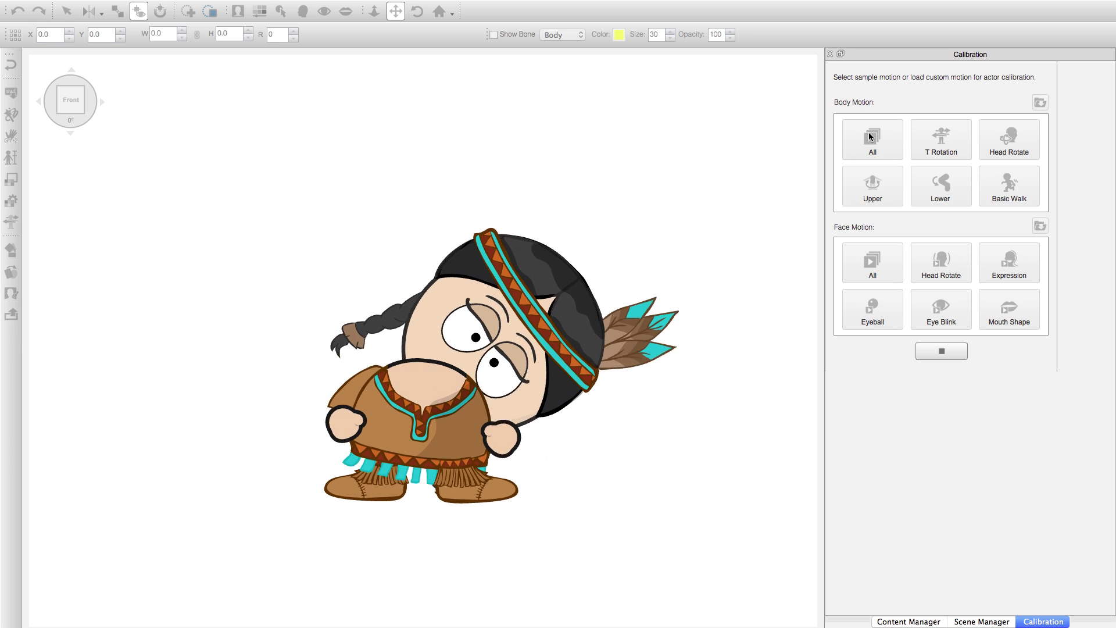
{"action": "left_click", "coordinate": [829, 54]}
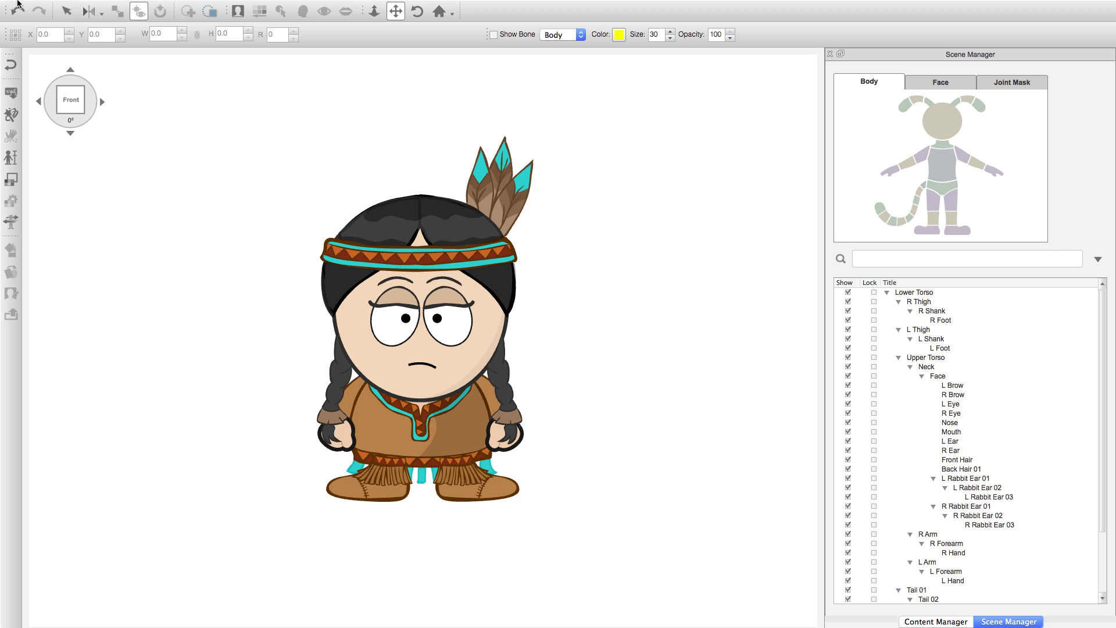
Put the CrazyTalk Animator window away and return to Animate
{"action": "mouse_move", "coordinate": [20, 1]}
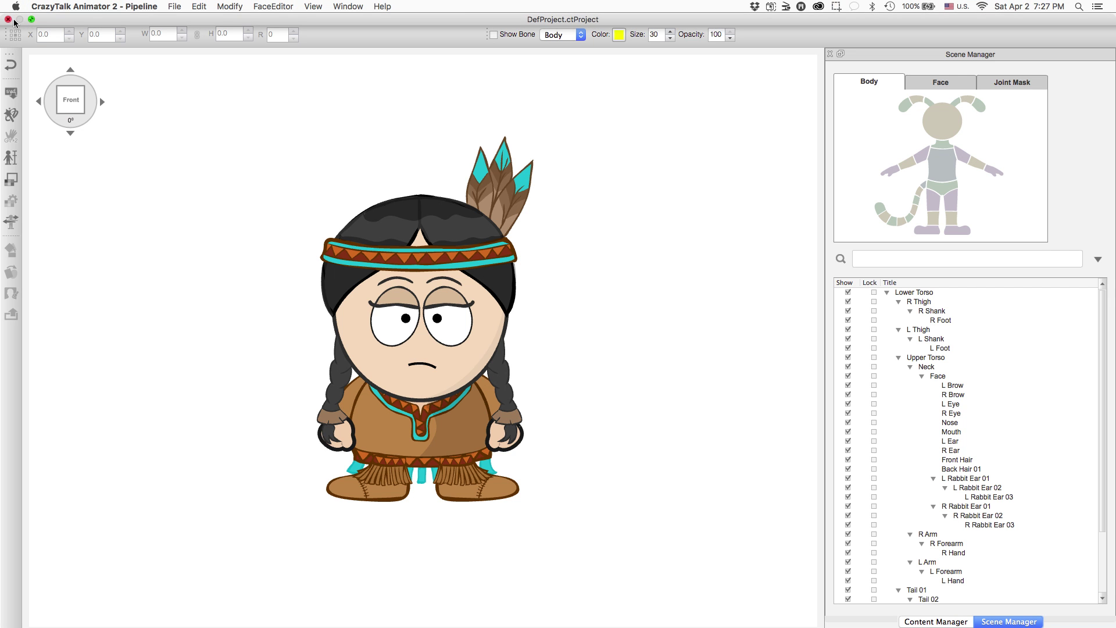
{"action": "left_click", "coordinate": [33, 20]}
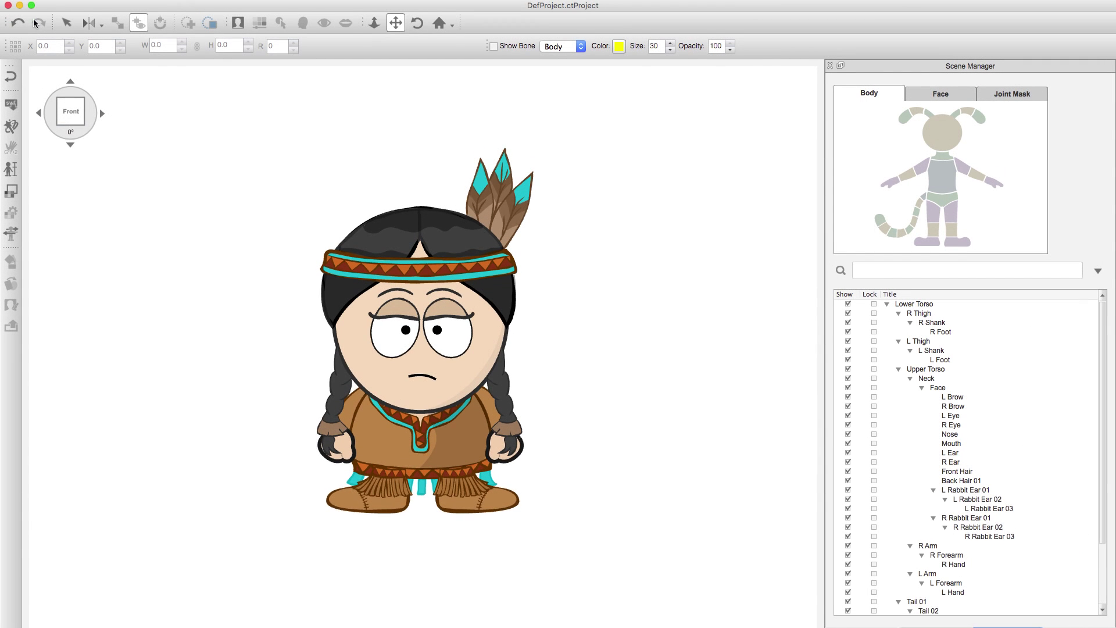
{"action": "left_click", "coordinate": [19, 20]}
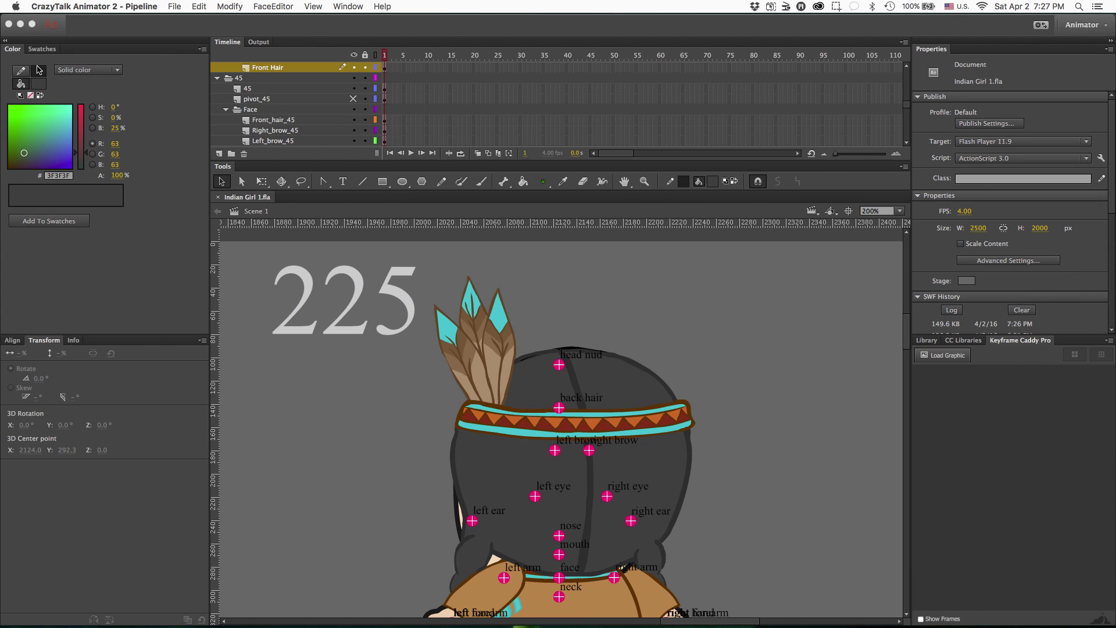
Place two horizontal guides across the 0 view's hair, one at the upper shading's wavy edge and one along the headband's upper edge
{"action": "scroll", "coordinate": [340, 432], "scroll_direction": "left", "scroll_amount": 20}
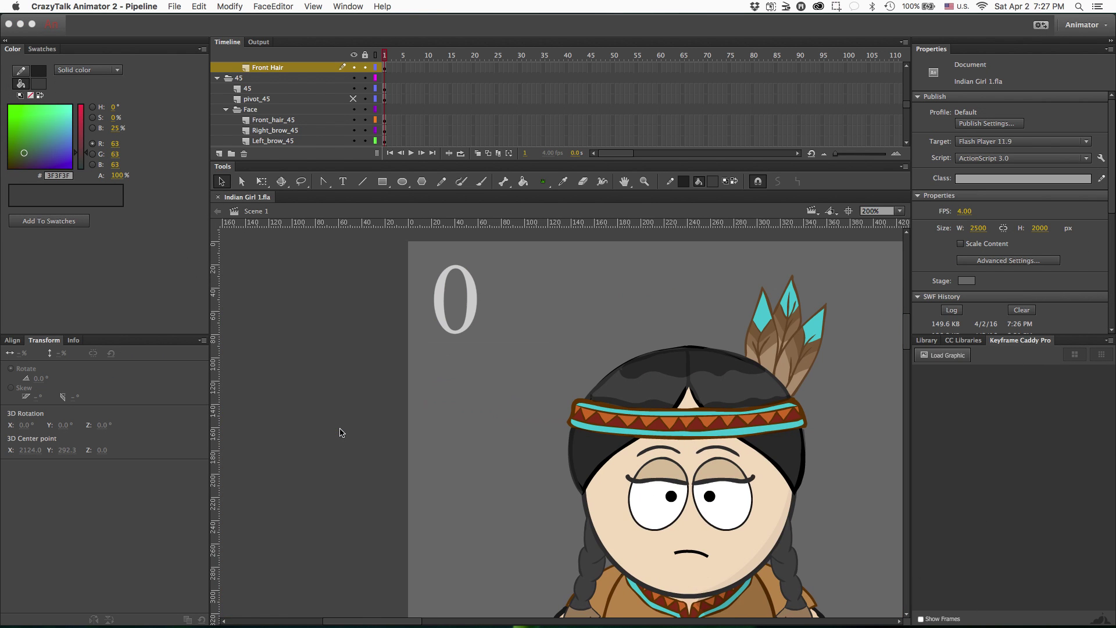
{"action": "scroll", "coordinate": [340, 433], "scroll_direction": "right", "scroll_amount": 10}
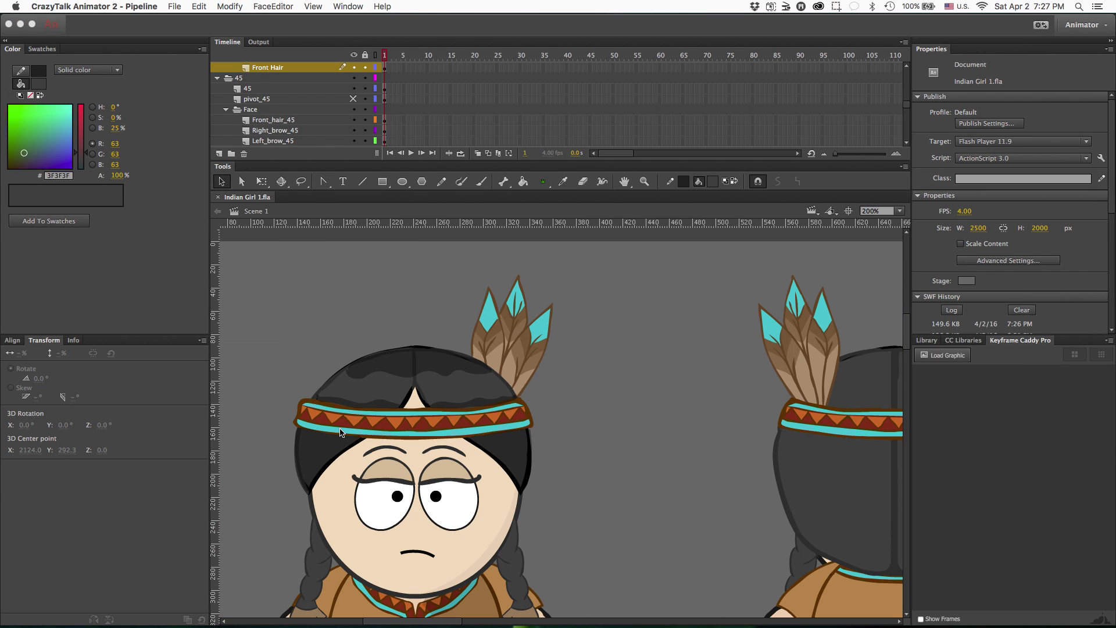
{"action": "scroll", "coordinate": [340, 432], "scroll_direction": "right", "scroll_amount": 5}
{"action": "scroll", "coordinate": [340, 432], "scroll_direction": "left", "scroll_amount": 7}
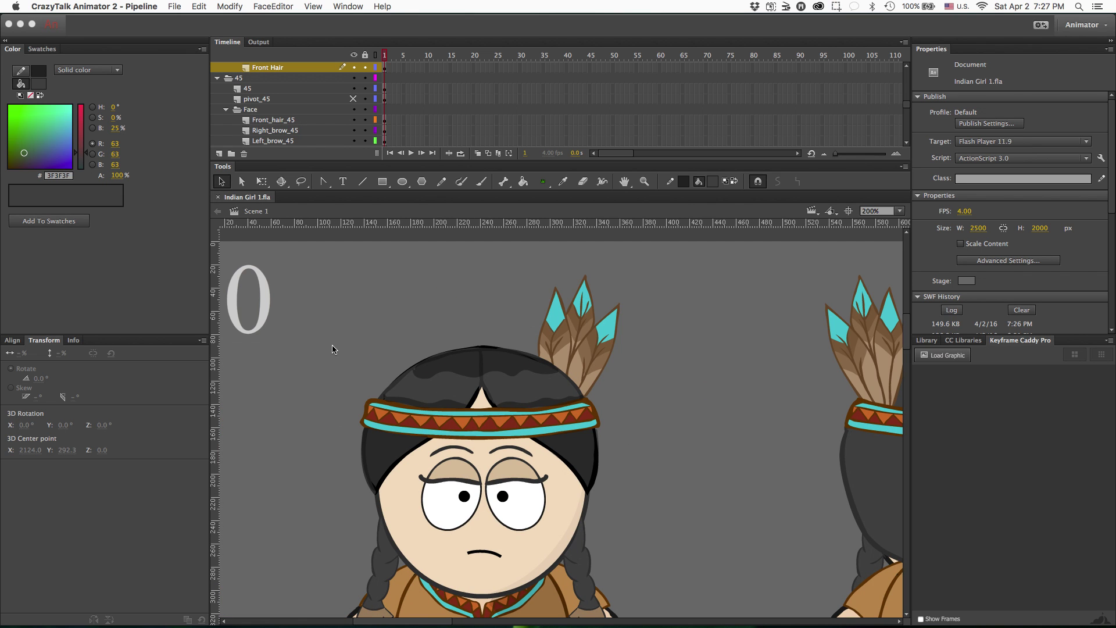
{"action": "scroll", "coordinate": [332, 350], "scroll_direction": "down", "scroll_amount": 7}
{"action": "scroll", "coordinate": [332, 349], "scroll_direction": "right", "scroll_amount": 2}
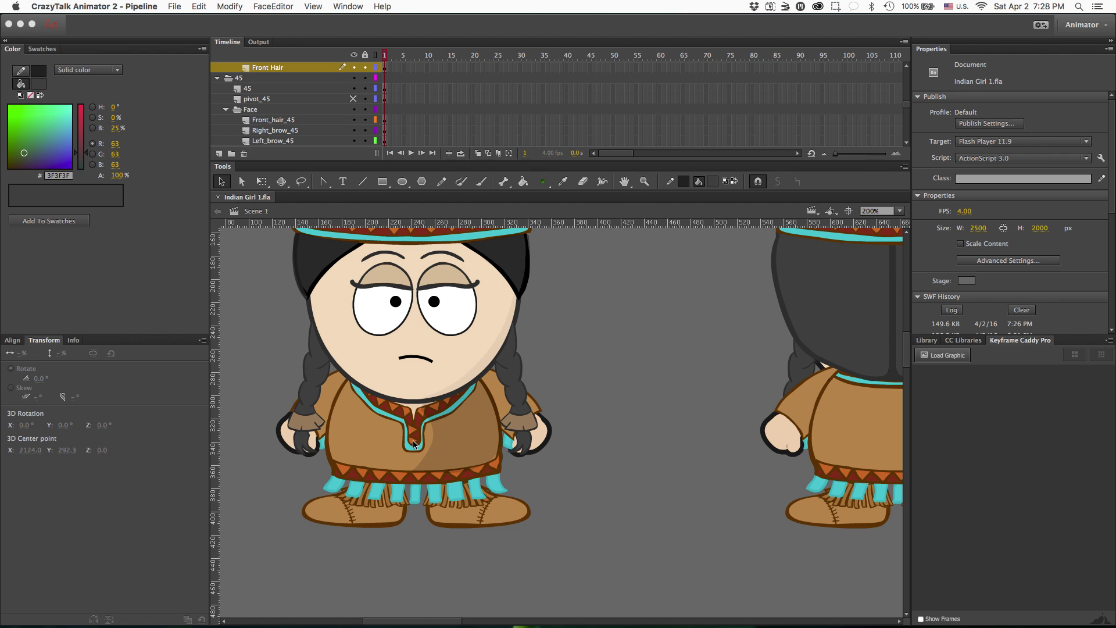
{"action": "scroll", "coordinate": [464, 430], "scroll_direction": "up", "scroll_amount": 5}
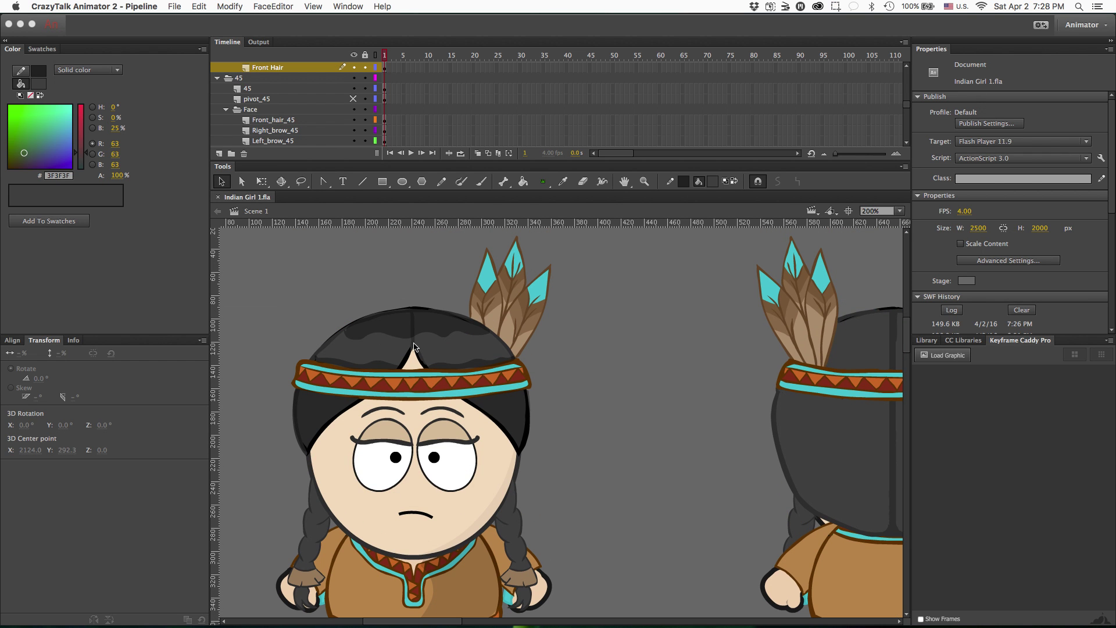
{"action": "left_click", "coordinate": [387, 229]}
{"action": "left_click_drag", "start_coordinate": [385, 228], "coordinate": [384, 329]}
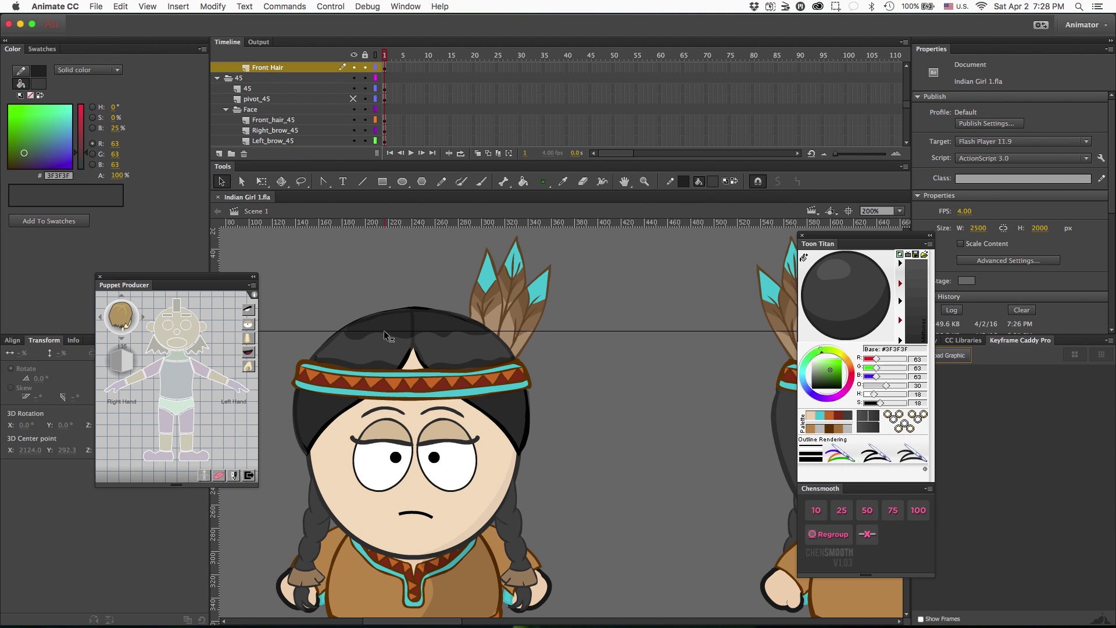
{"action": "left_click_drag", "start_coordinate": [383, 330], "coordinate": [384, 329]}
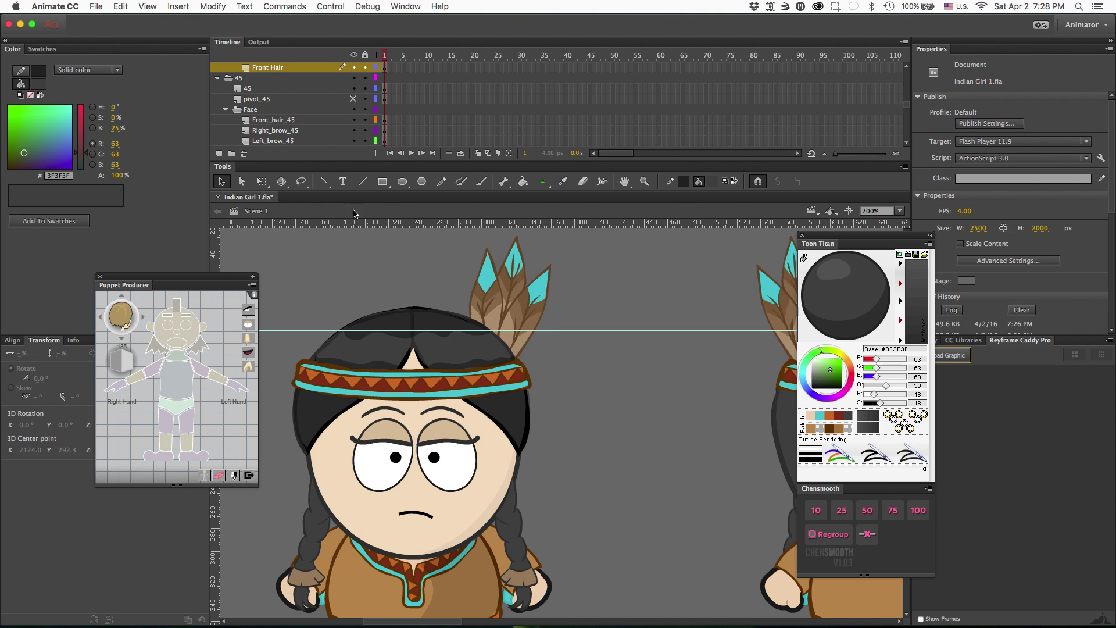
{"action": "left_click_drag", "start_coordinate": [352, 226], "coordinate": [350, 367]}
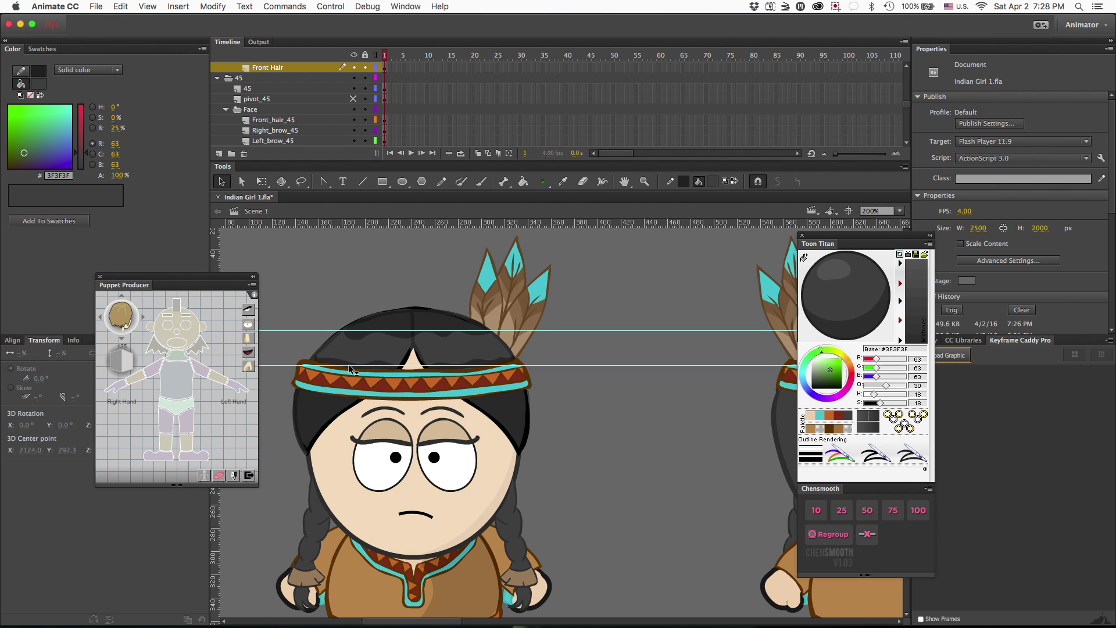
Open the 0 view's front hair symbol and inspect the fill colour and alpha of its upper shading shape
{"action": "double_click", "coordinate": [396, 312]}
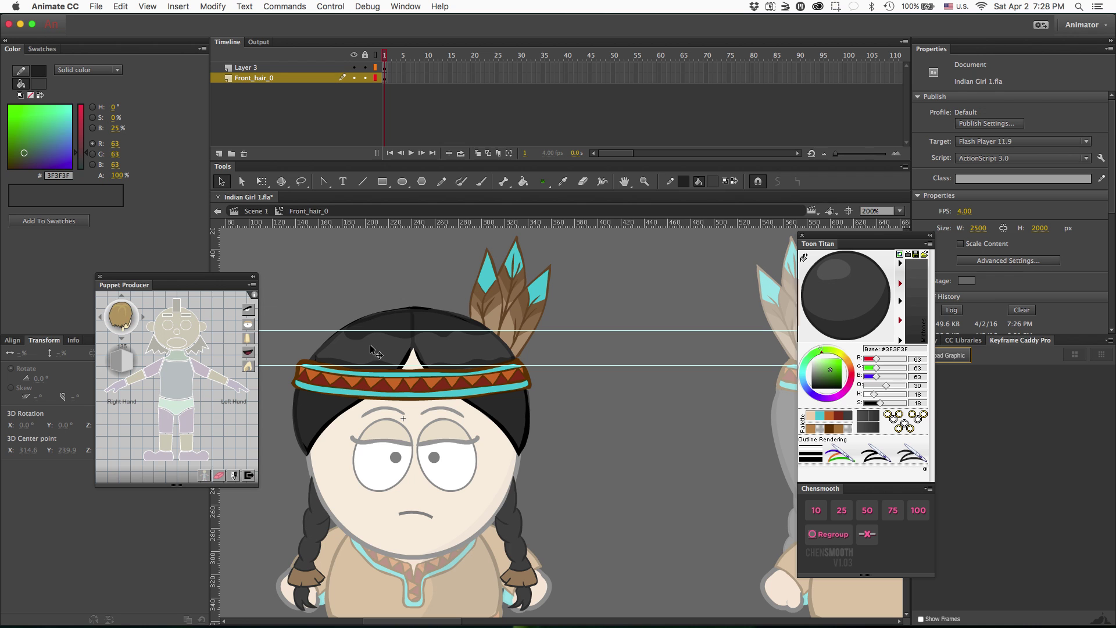
{"action": "left_click", "coordinate": [387, 321]}
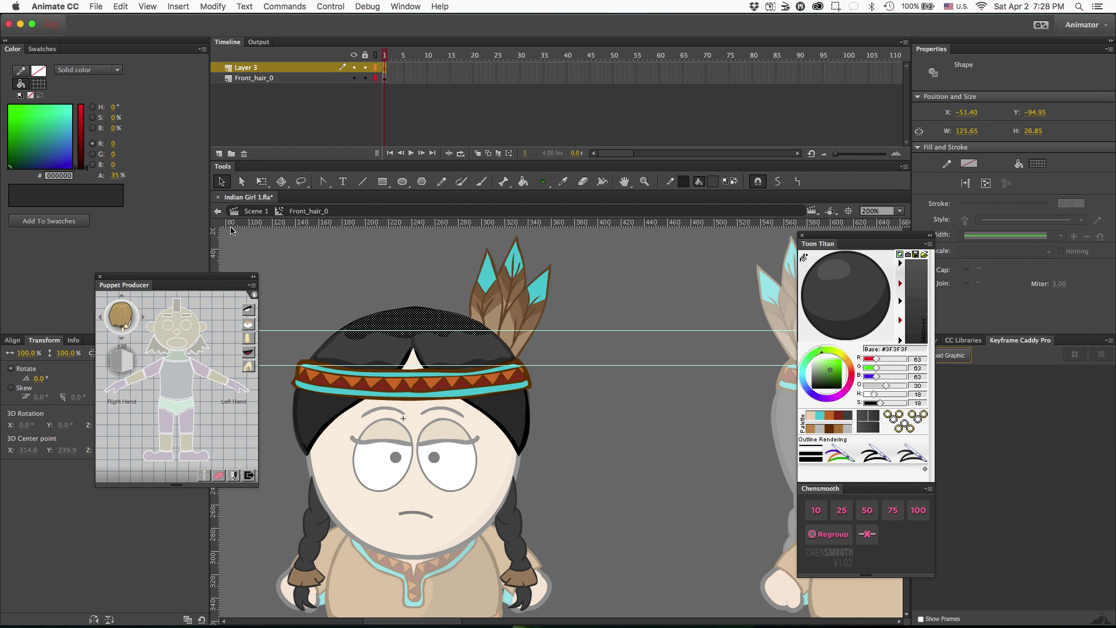
{"action": "left_click", "coordinate": [307, 255]}
Open the 180 view's back hair symbol for editing and set the fill colour to black at 35% alpha
{"action": "scroll", "coordinate": [308, 255], "scroll_direction": "right", "scroll_amount": 20}
{"action": "scroll", "coordinate": [308, 254], "scroll_direction": "left", "scroll_amount": 8}
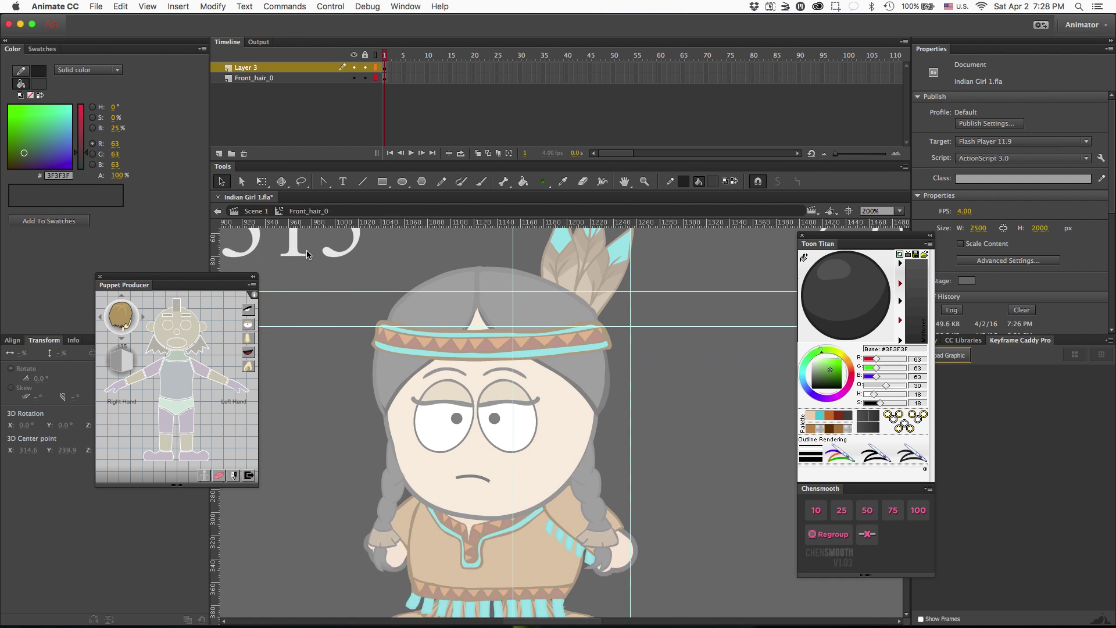
{"action": "scroll", "coordinate": [309, 255], "scroll_direction": "left", "scroll_amount": 5}
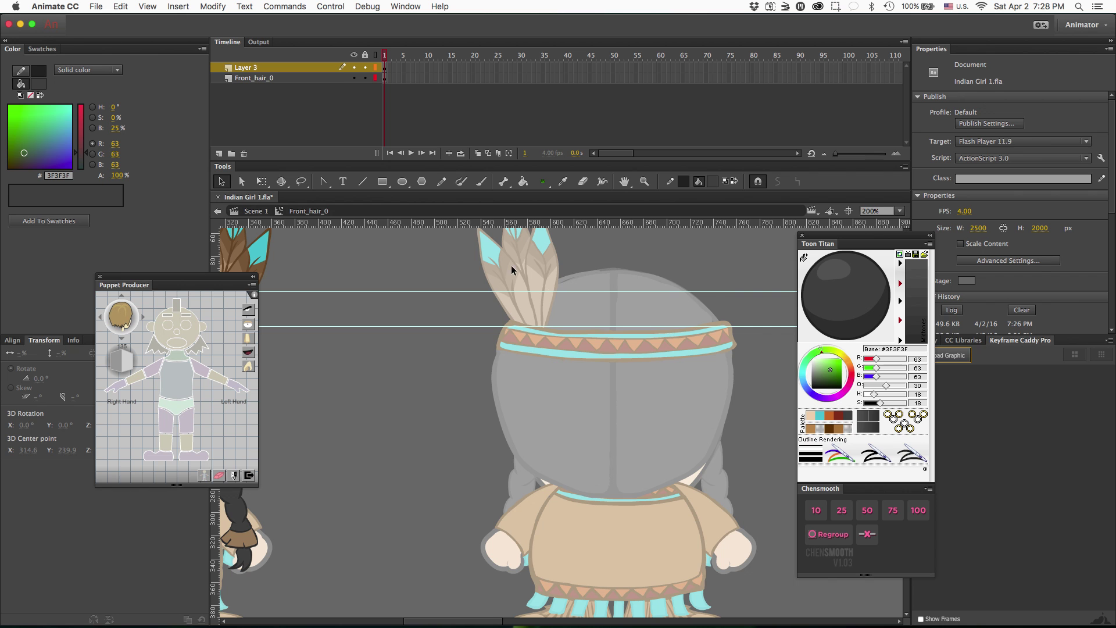
{"action": "double_click", "coordinate": [594, 301]}
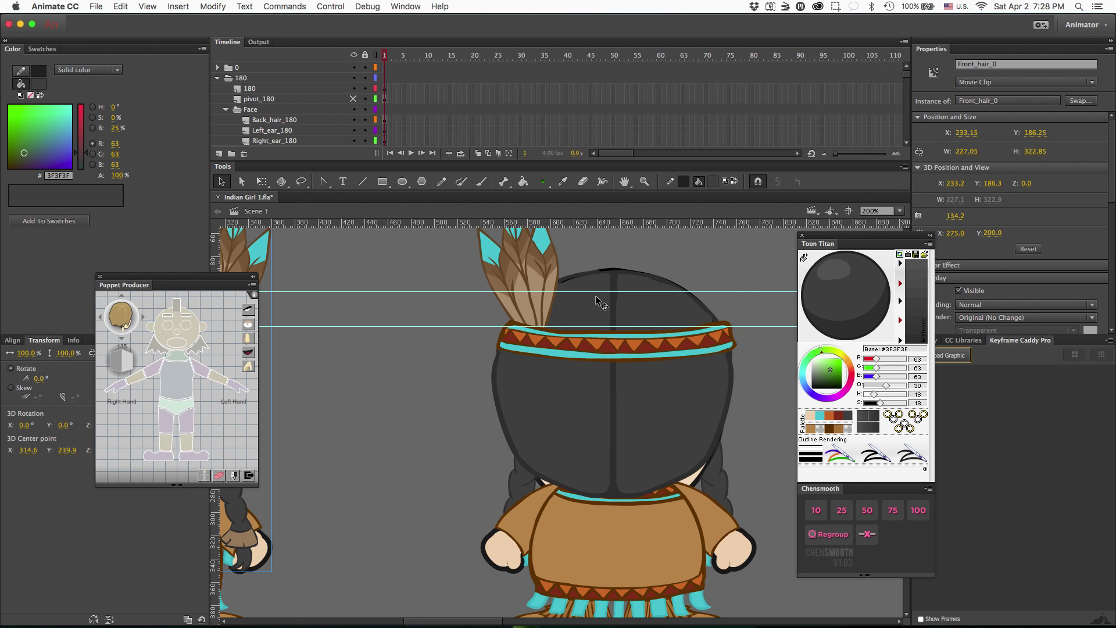
{"action": "double_click", "coordinate": [596, 300]}
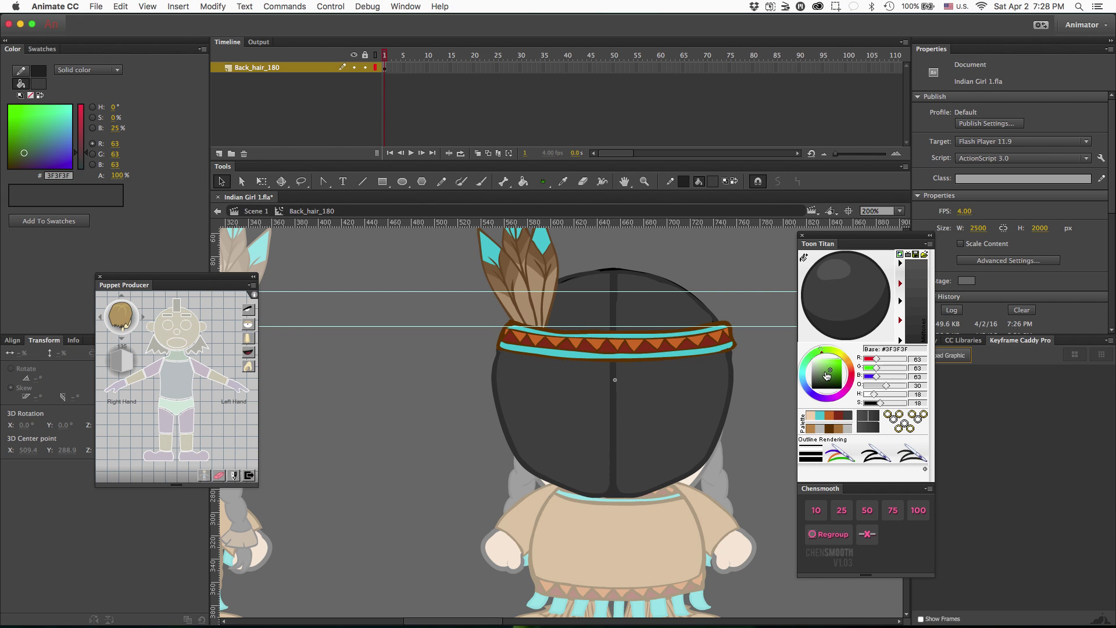
{"action": "left_click_drag", "start_coordinate": [826, 376], "coordinate": [821, 401]}
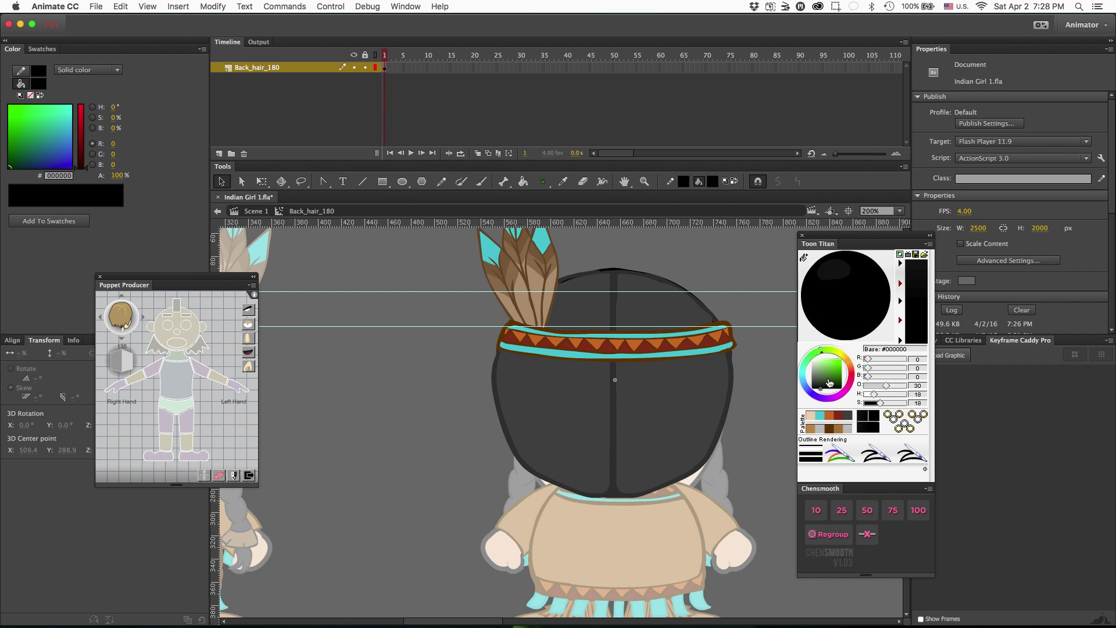
{"action": "left_click", "coordinate": [118, 176]}
{"action": "type", "text": "35"}
{"action": "key", "text": "Return"}
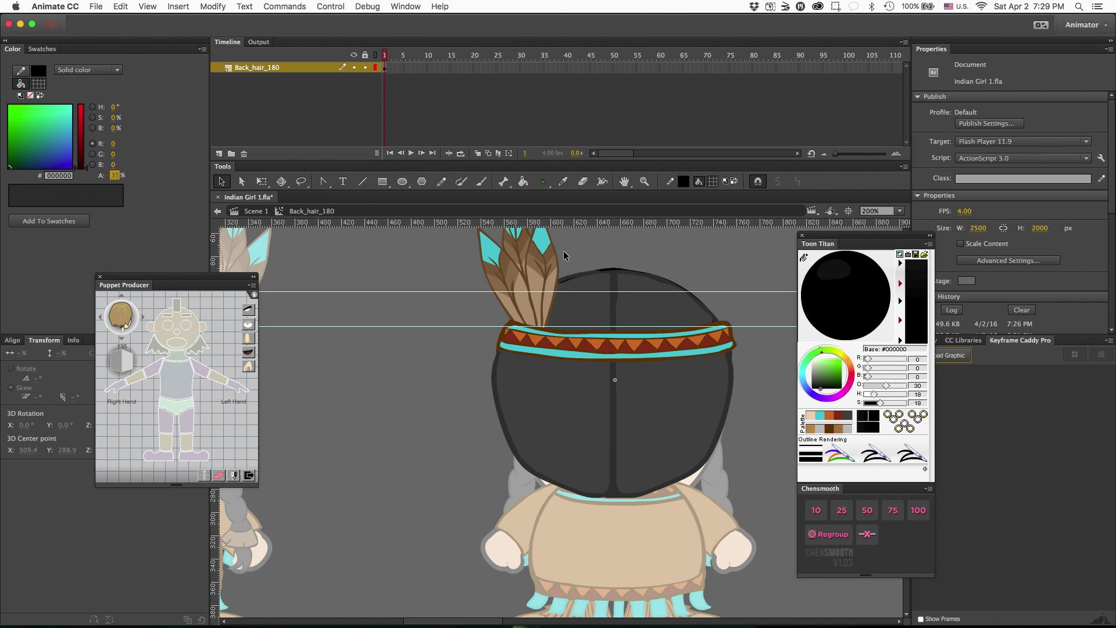
Brush translucent shading along the upper guide on the 180 view's back hair and ready the Brush for the 225 view's back hair
{"action": "key", "text": "b"}
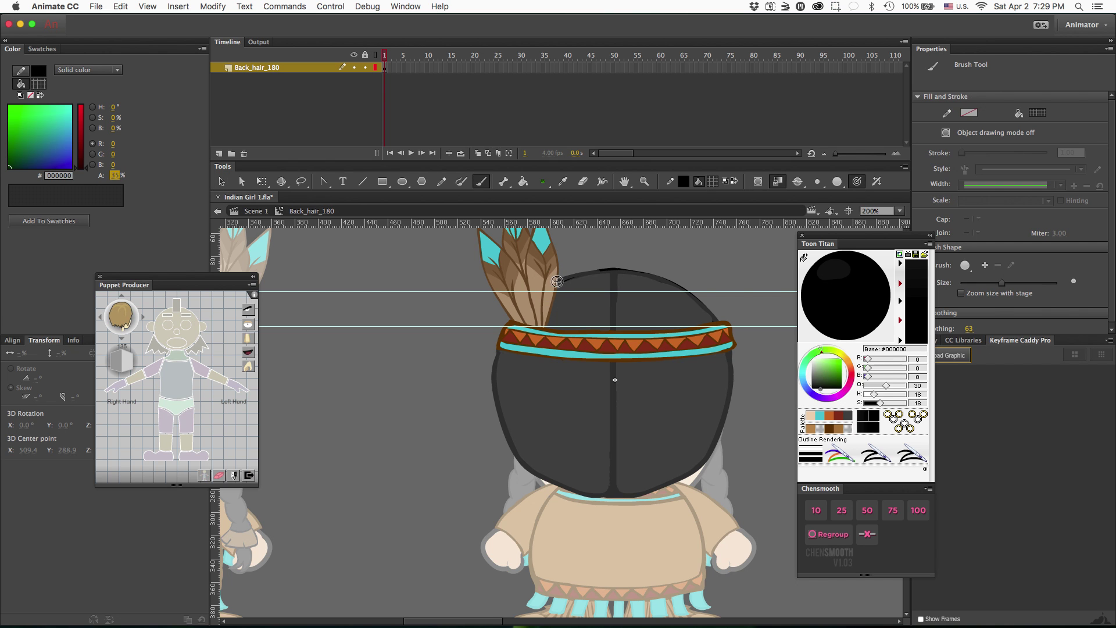
{"action": "left_click_drag", "start_coordinate": [556, 287], "coordinate": [586, 290]}
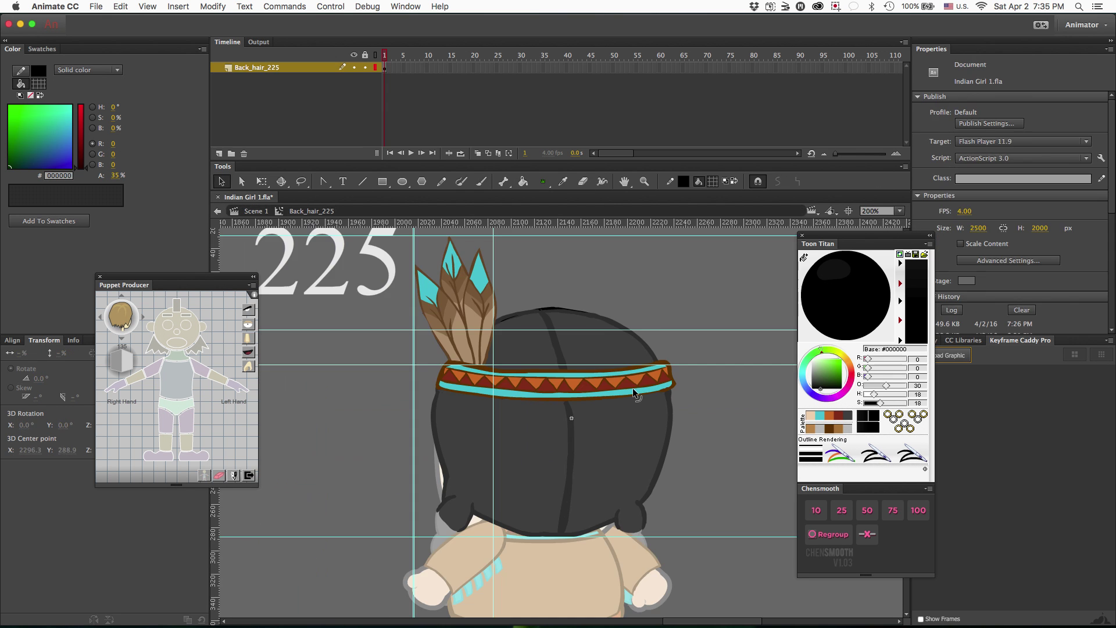
{"action": "key", "text": "b"}
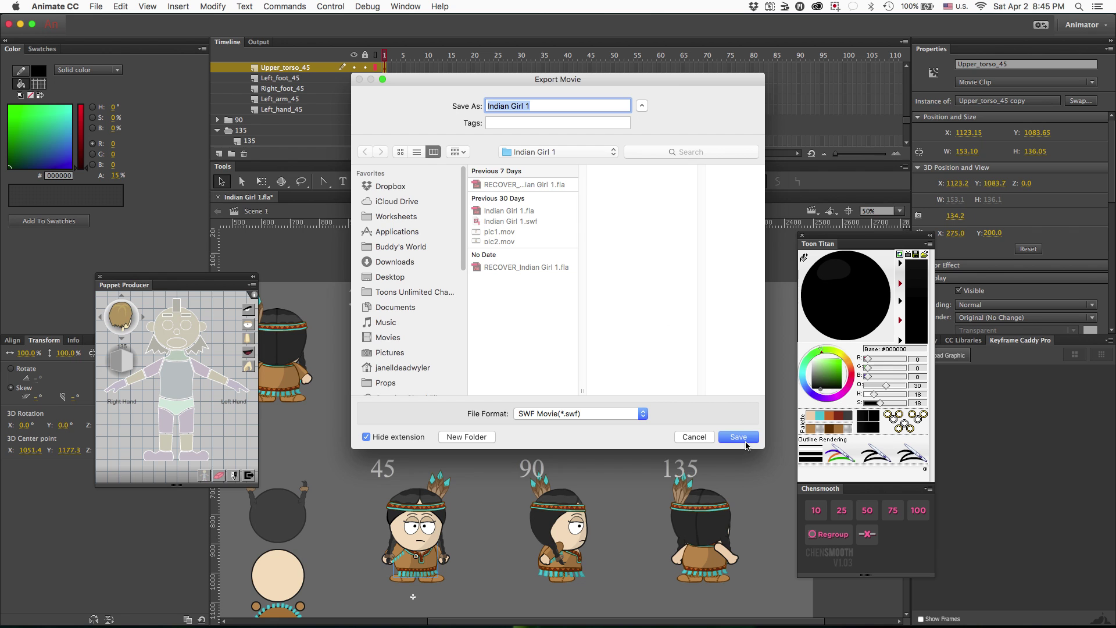
Export the document as the SWF movie Indian Girl 1, replacing the existing file
{"action": "left_click", "coordinate": [745, 444]}
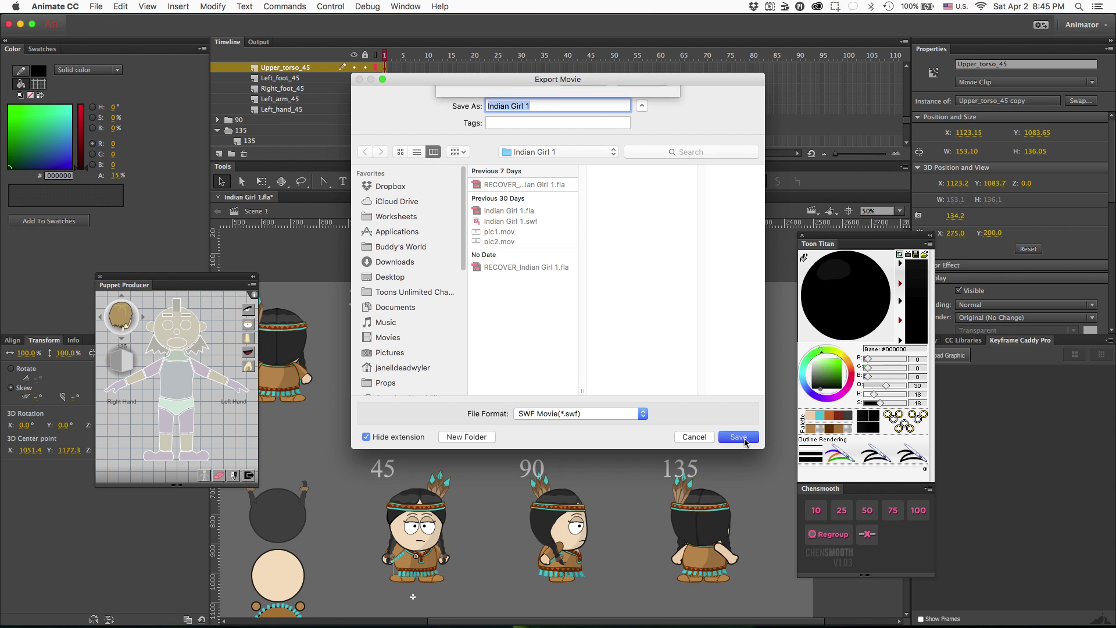
{"action": "left_click", "coordinate": [640, 156]}
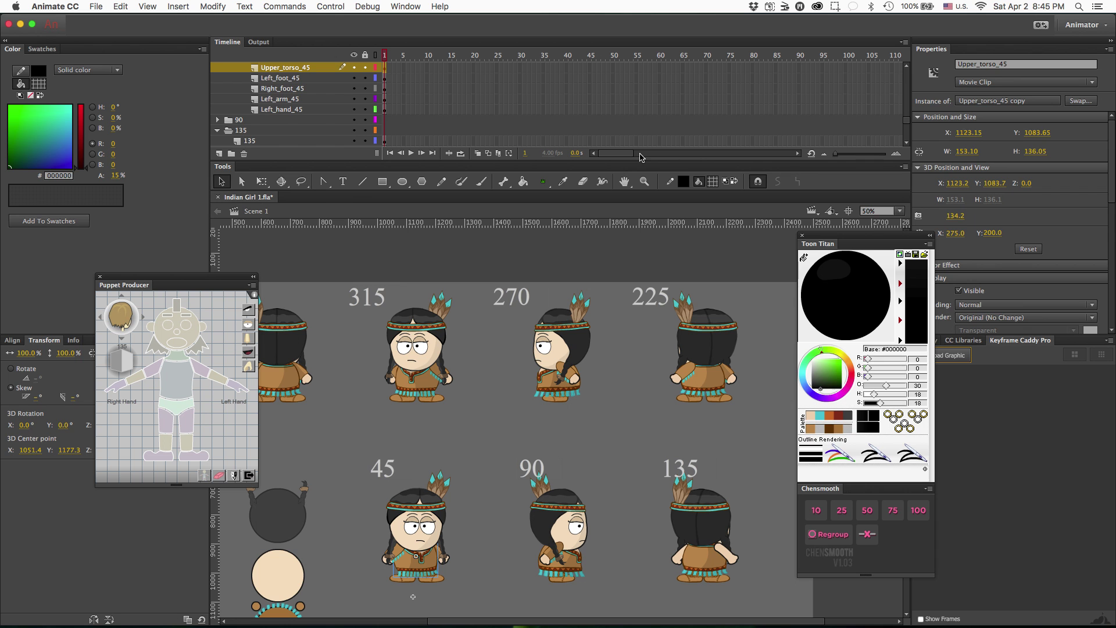
Switch to CrazyTalk Animator and run a motion calibration on the updated puppet
{"action": "mouse_move", "coordinate": [409, 626]}
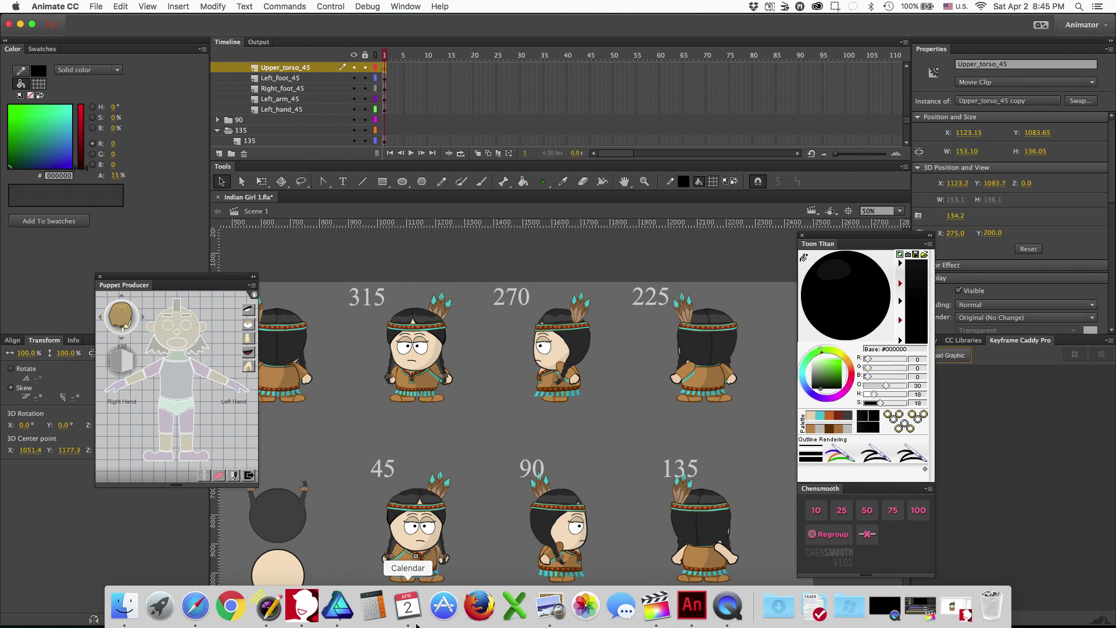
{"action": "left_click", "coordinate": [301, 607]}
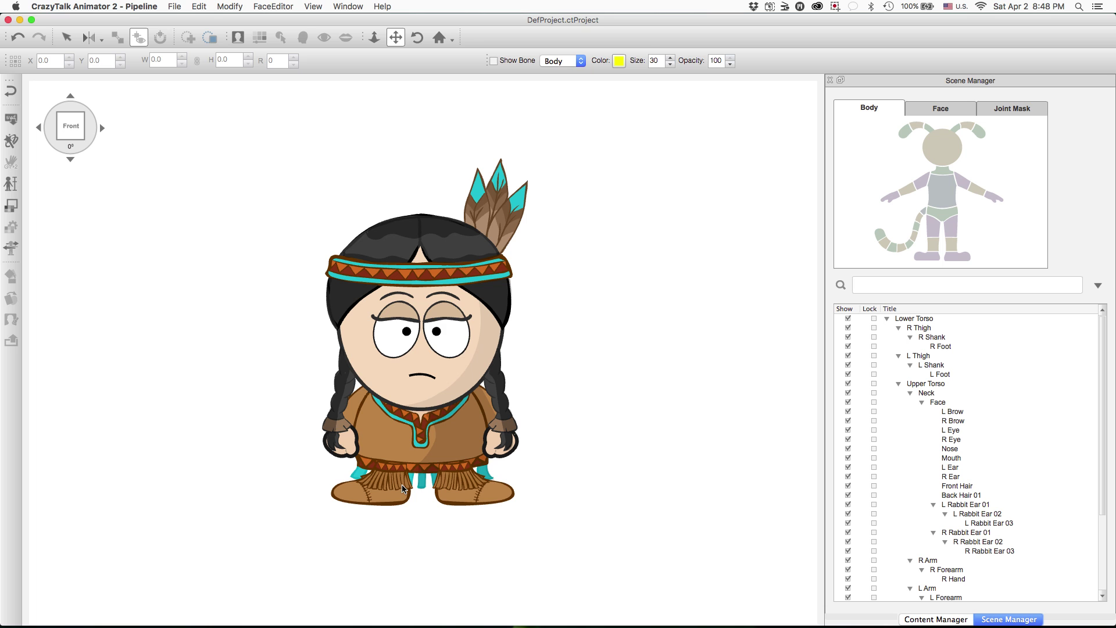
{"action": "left_click", "coordinate": [11, 249]}
{"action": "left_click", "coordinate": [1001, 227]}
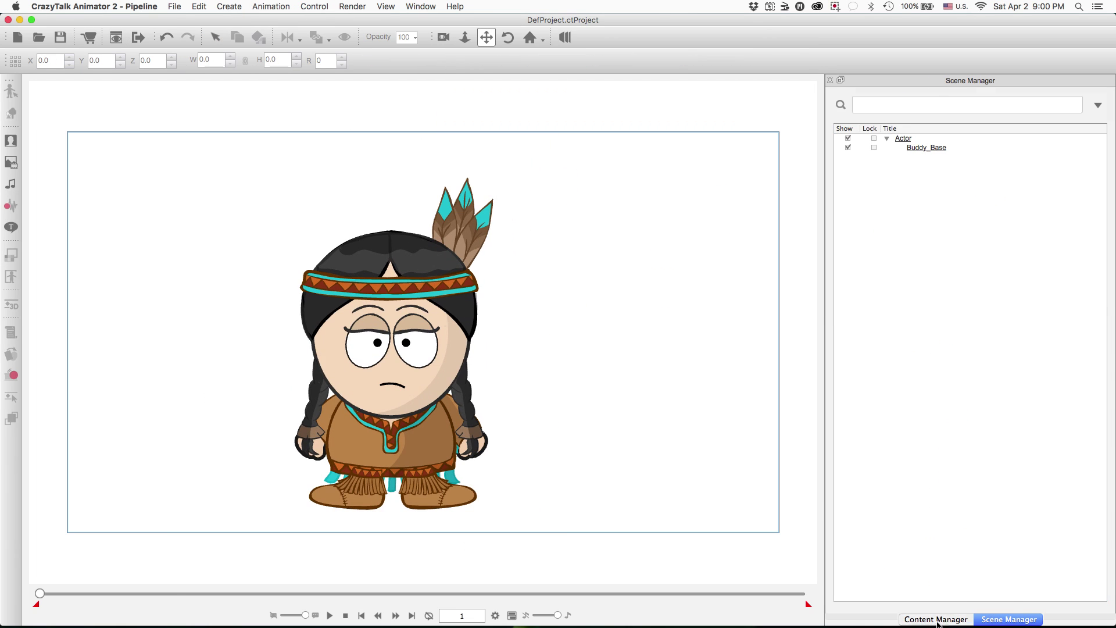
Select the puppet on the stage and apply the Cheer_S performance from Buddy Action's Emotion & Talk templates
{"action": "left_click", "coordinate": [935, 619]}
{"action": "left_click", "coordinate": [921, 379]}
{"action": "scroll", "coordinate": [1017, 358], "scroll_direction": "down", "scroll_amount": 5}
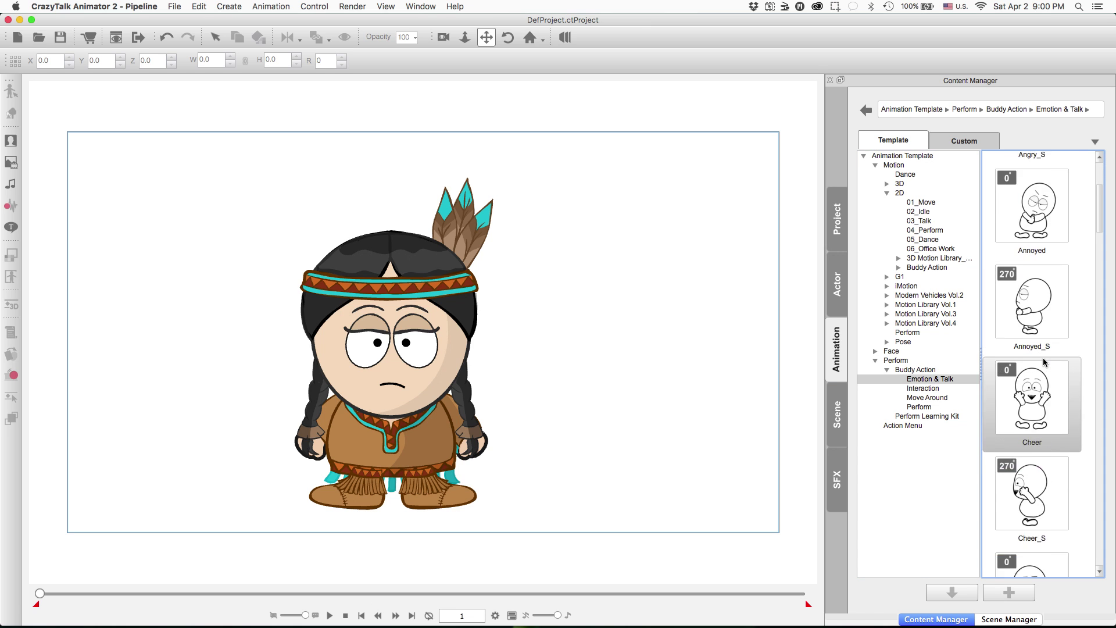
{"action": "double_click", "coordinate": [1032, 330]}
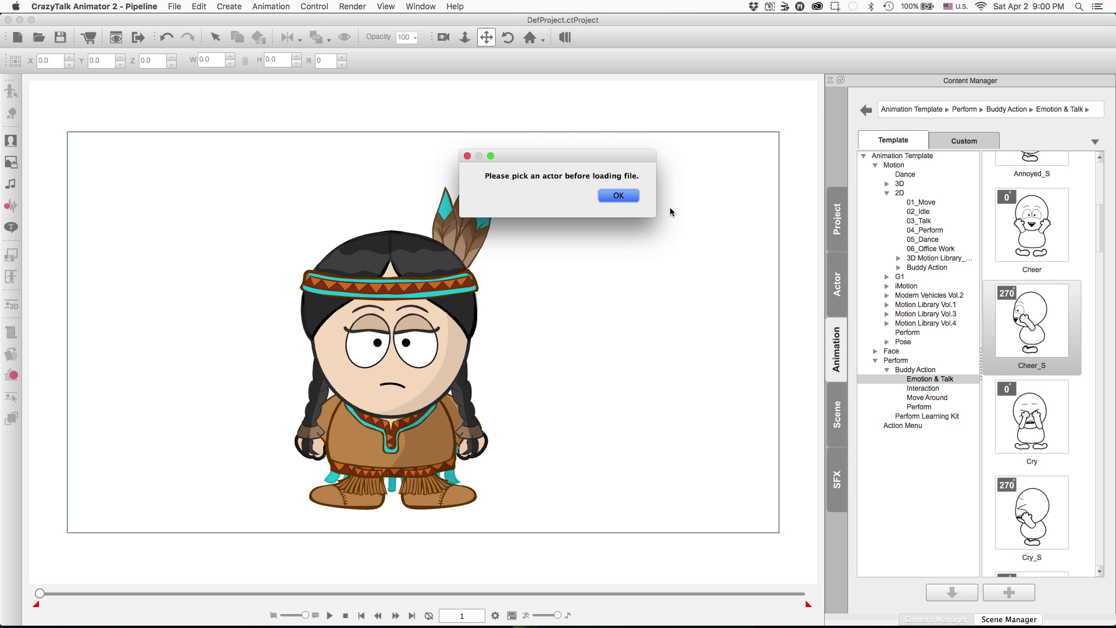
{"action": "left_click", "coordinate": [621, 197]}
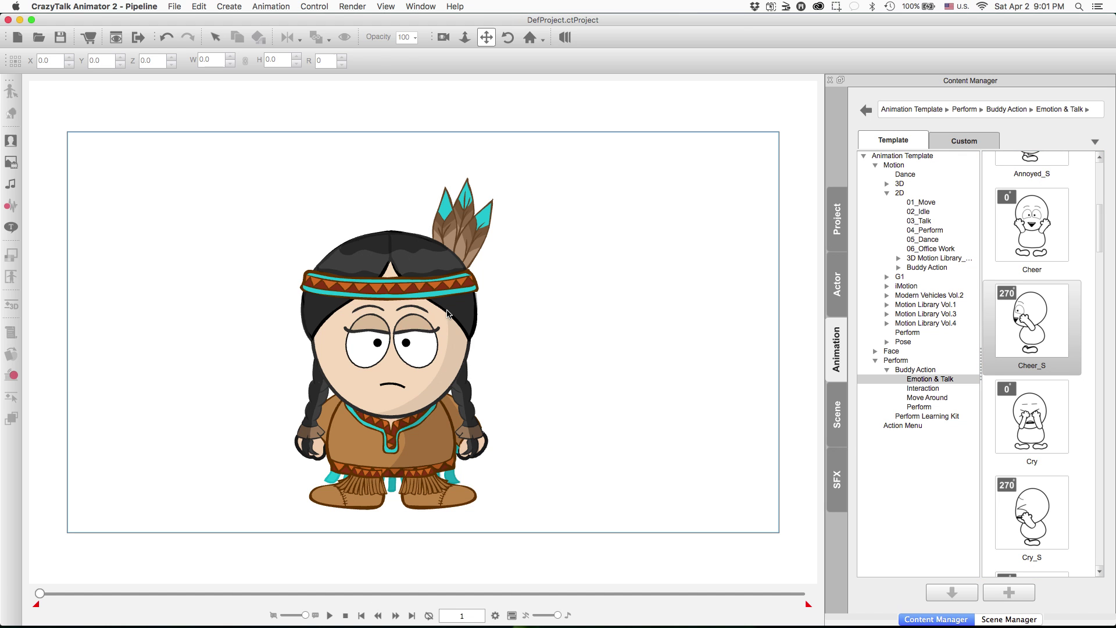
{"action": "left_click", "coordinate": [446, 310]}
{"action": "double_click", "coordinate": [1024, 345]}
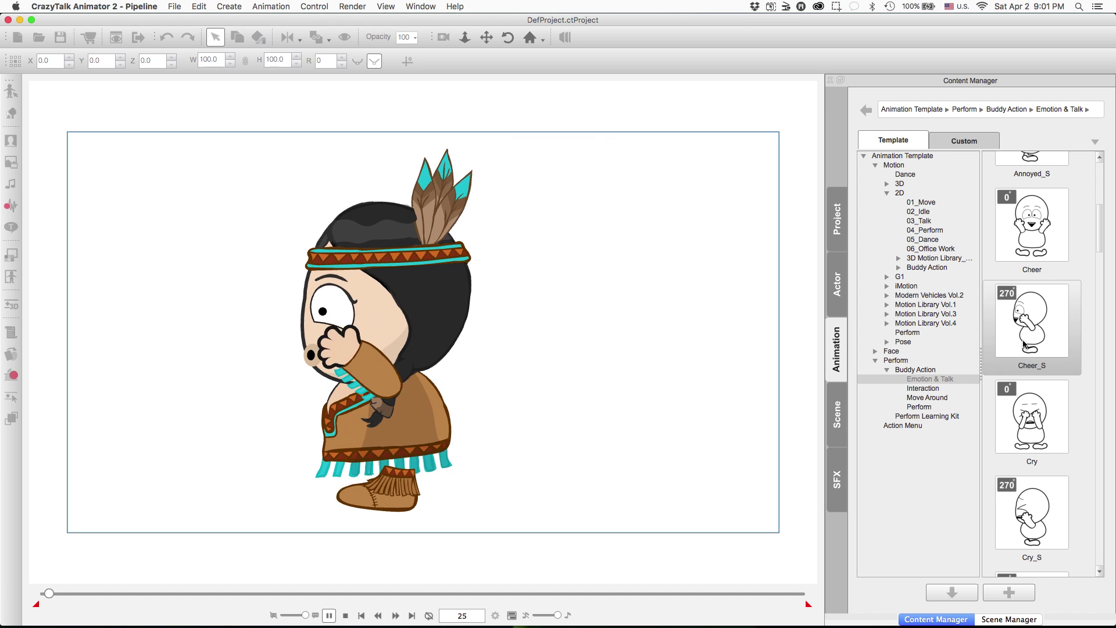
Apply the Idle_Fight and Idle_Happy performances from the Emotion & Talk templates to the puppet
{"action": "scroll", "coordinate": [1034, 387], "scroll_direction": "down", "scroll_amount": 4}
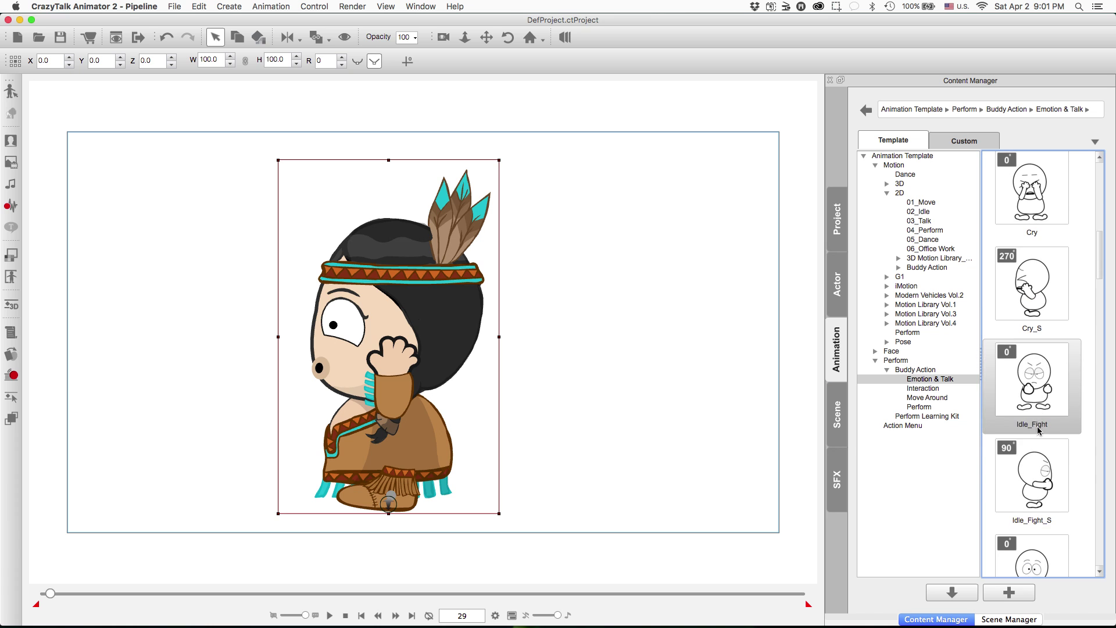
{"action": "double_click", "coordinate": [1026, 375]}
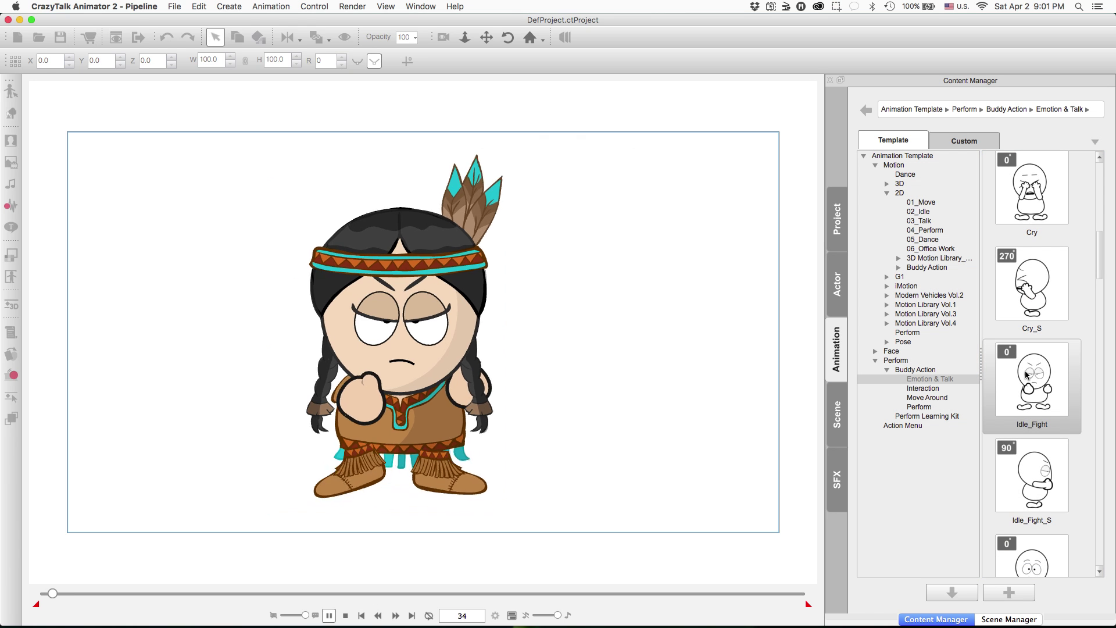
{"action": "scroll", "coordinate": [1027, 375], "scroll_direction": "down", "scroll_amount": 3}
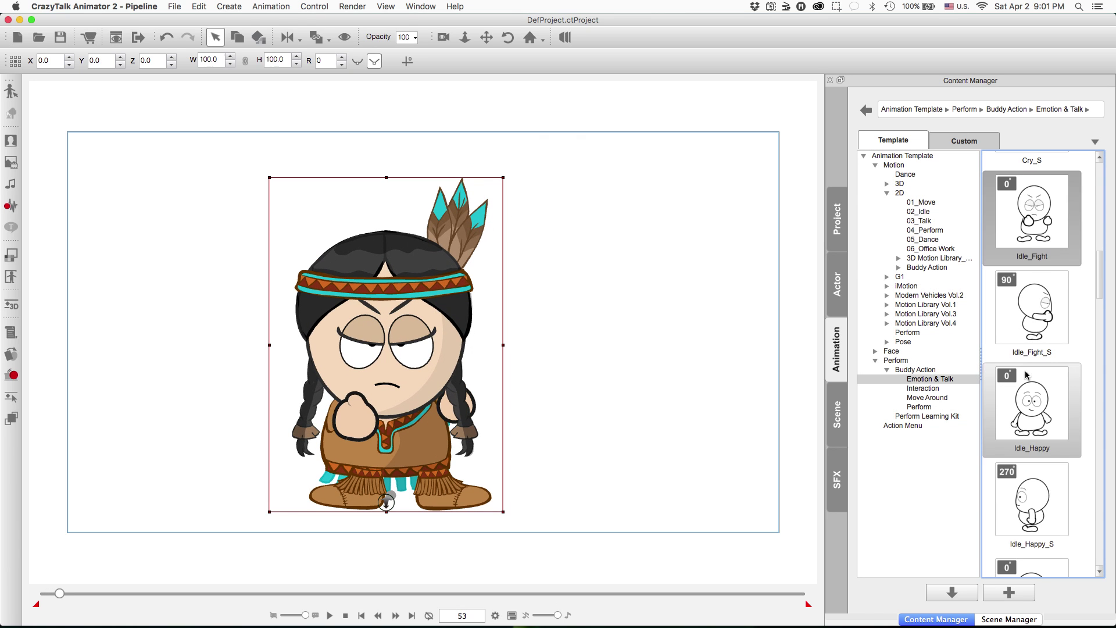
{"action": "double_click", "coordinate": [1037, 411]}
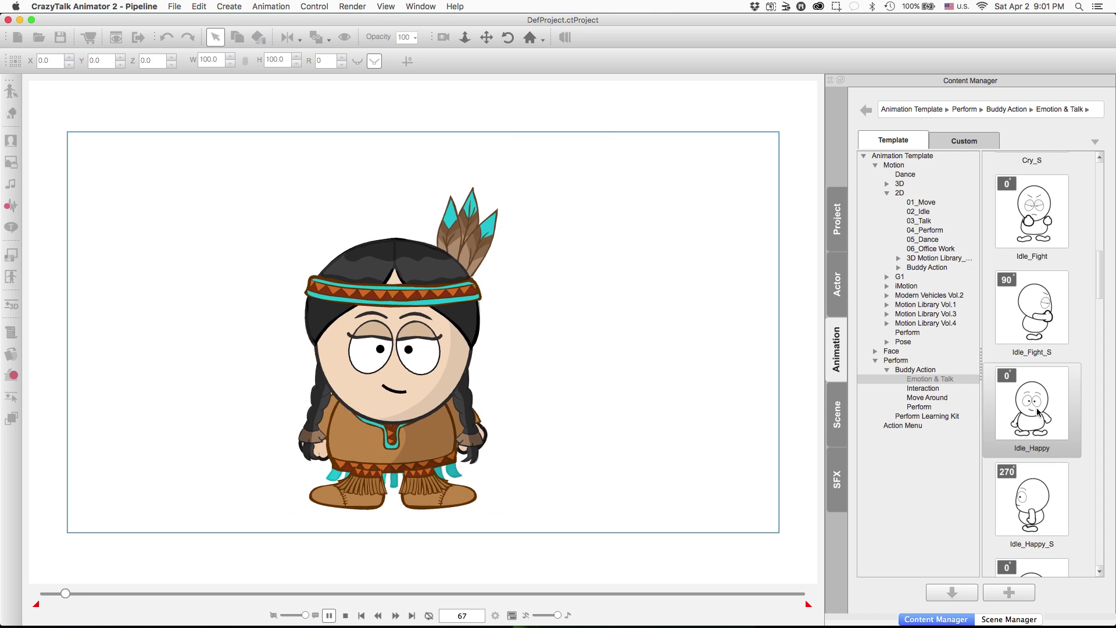
Add the seated performances Idle_Sit_Happy and Idle_Sit_Scare to the puppet and browse on to the Shocked template
{"action": "scroll", "coordinate": [1037, 412], "scroll_direction": "down", "scroll_amount": 5}
{"action": "double_click", "coordinate": [1045, 474]}
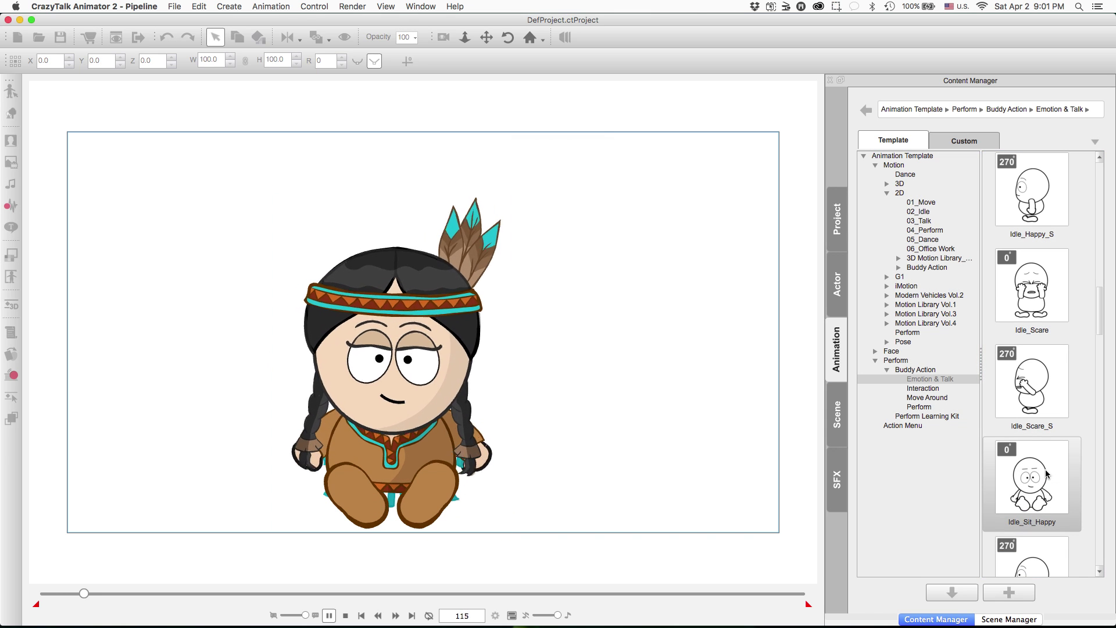
{"action": "scroll", "coordinate": [1045, 474], "scroll_direction": "down", "scroll_amount": 5}
{"action": "double_click", "coordinate": [1030, 399]}
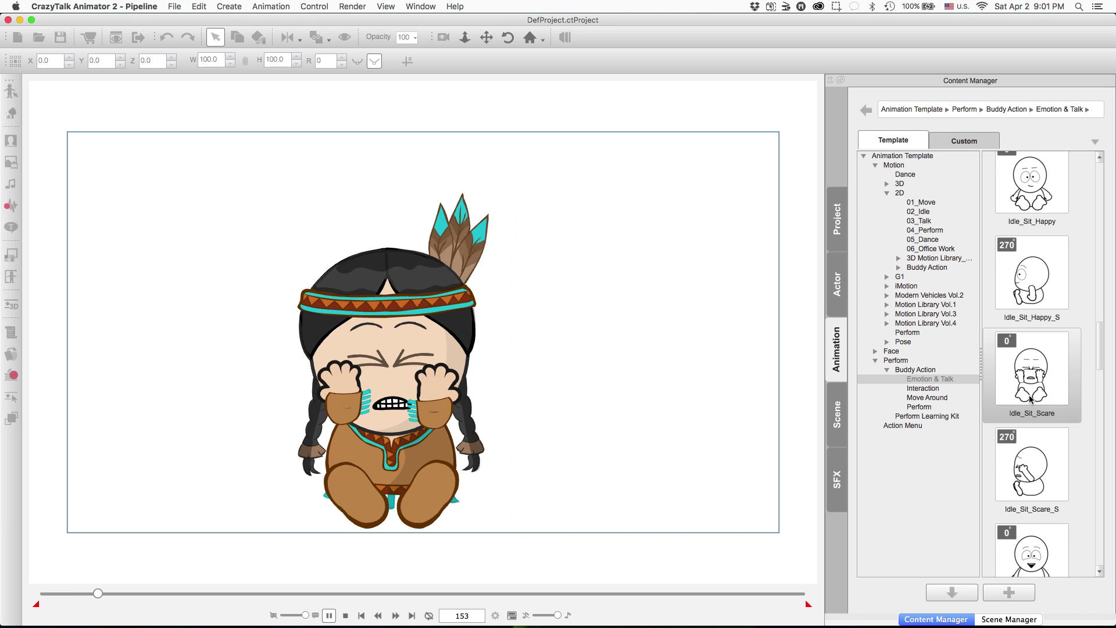
{"action": "scroll", "coordinate": [1030, 399], "scroll_direction": "down", "scroll_amount": 5}
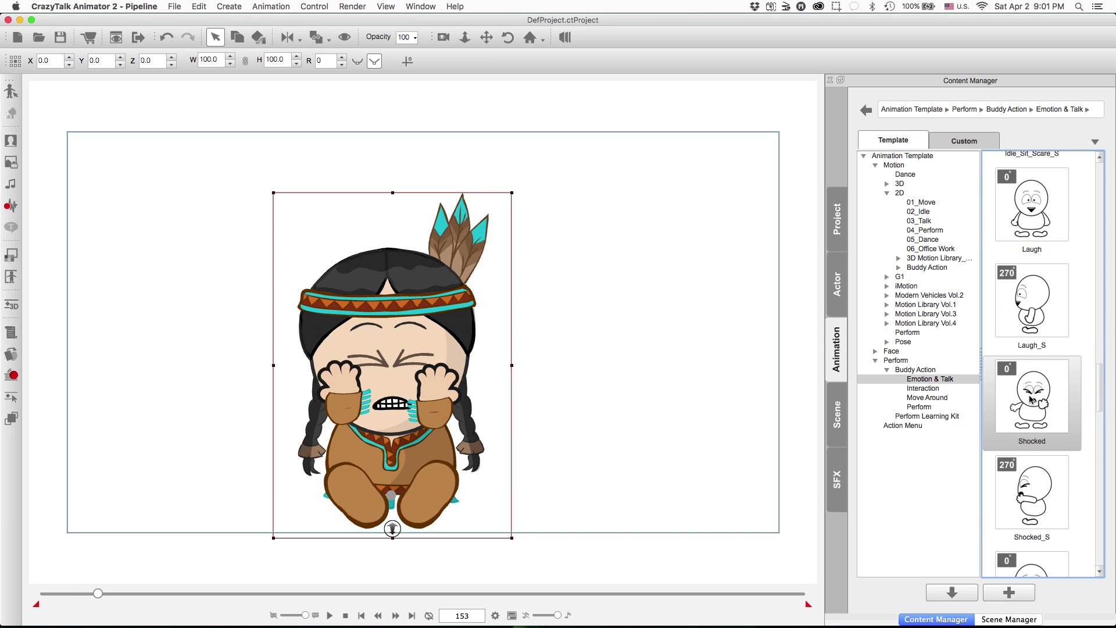
Stretch the joint masks of both wrists in the Runtime Composer on the seated pose, the right one to a height of about 146.3
{"action": "scroll", "coordinate": [1030, 399], "scroll_direction": "down", "scroll_amount": 2}
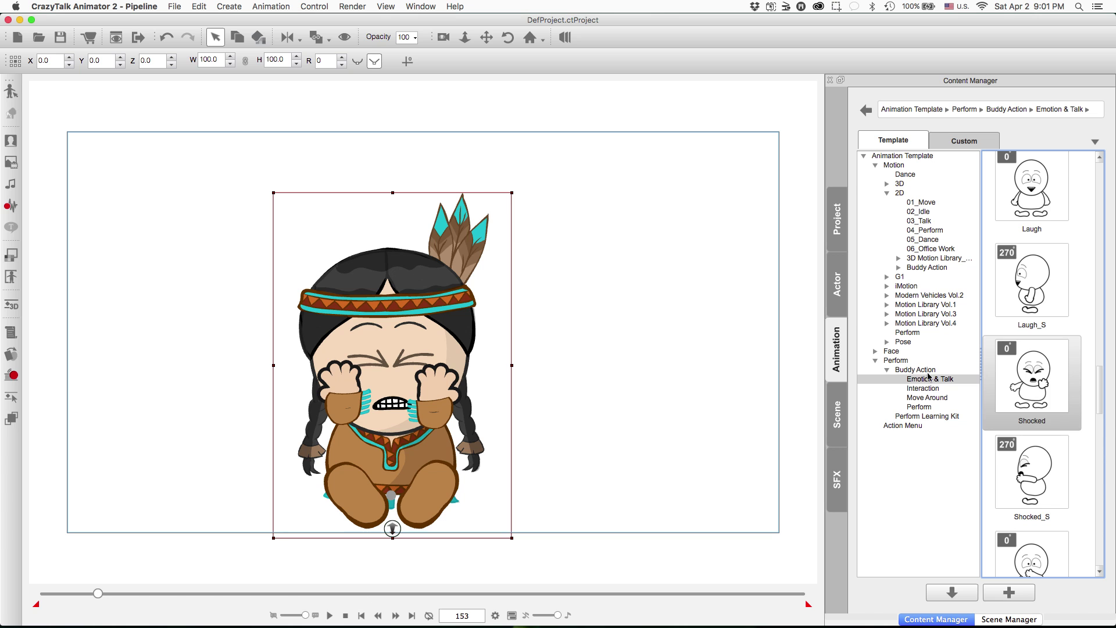
{"action": "left_click", "coordinate": [11, 277]}
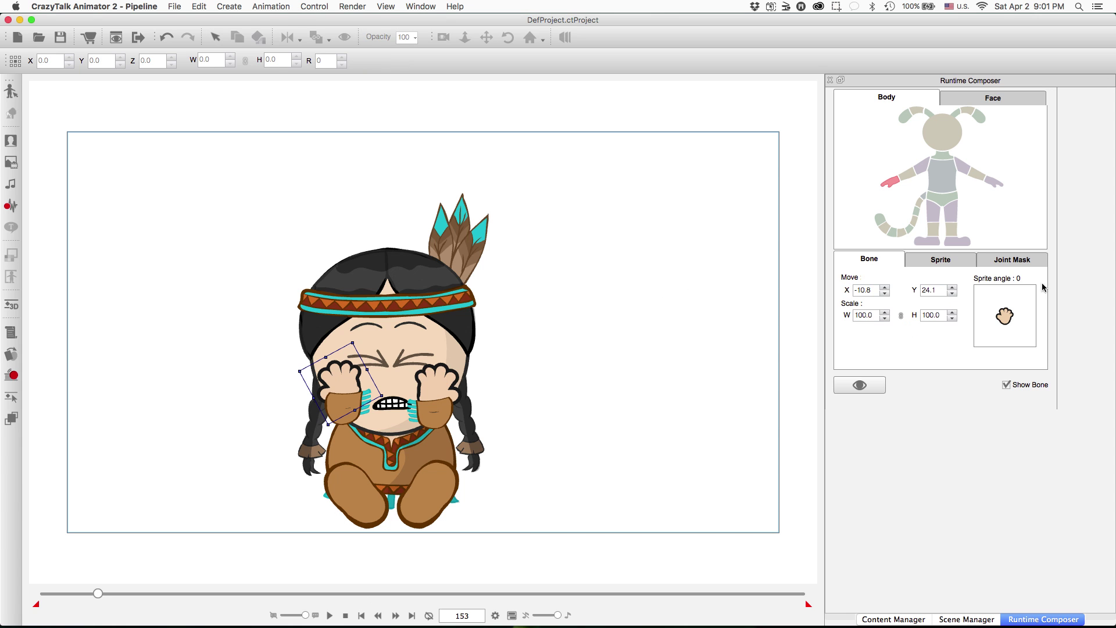
{"action": "left_click", "coordinate": [1012, 261]}
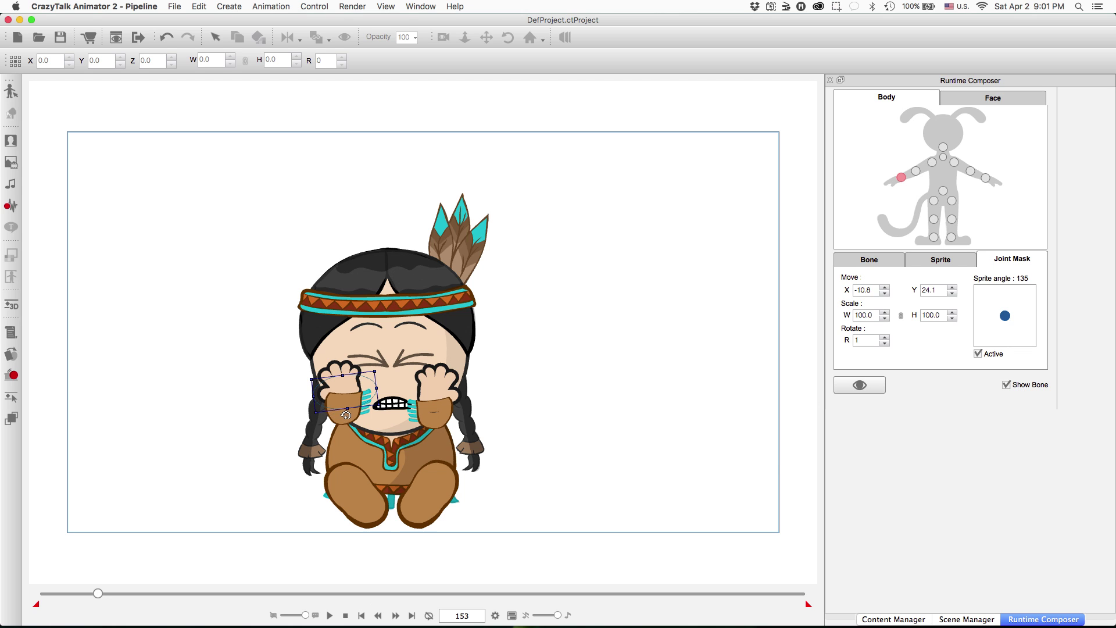
{"action": "left_click_drag", "start_coordinate": [348, 408], "coordinate": [349, 417]}
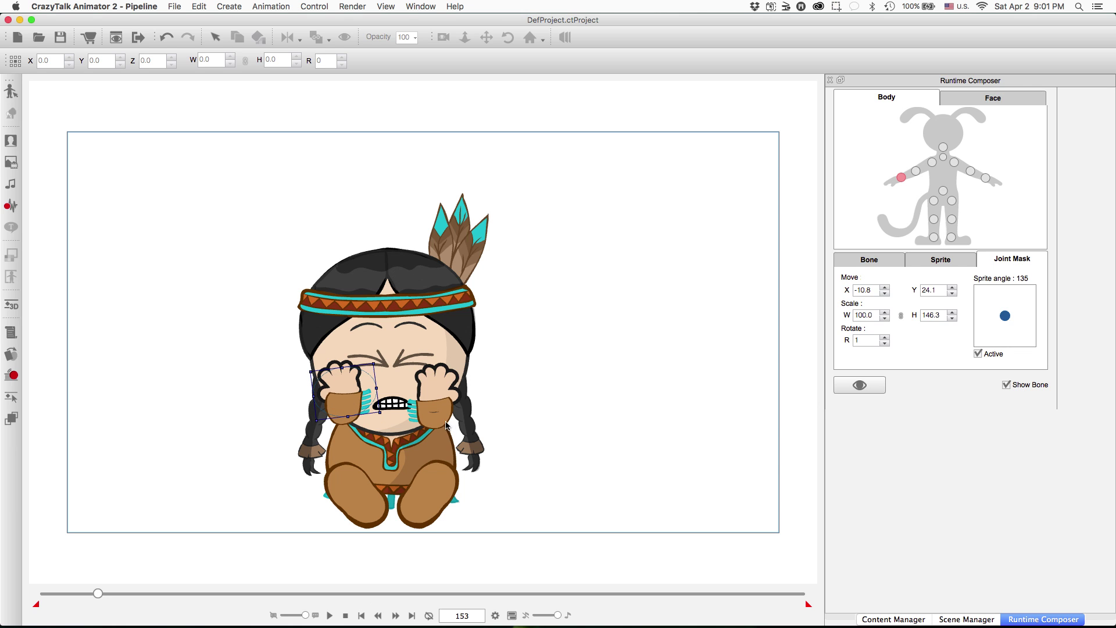
{"action": "left_click", "coordinate": [986, 179]}
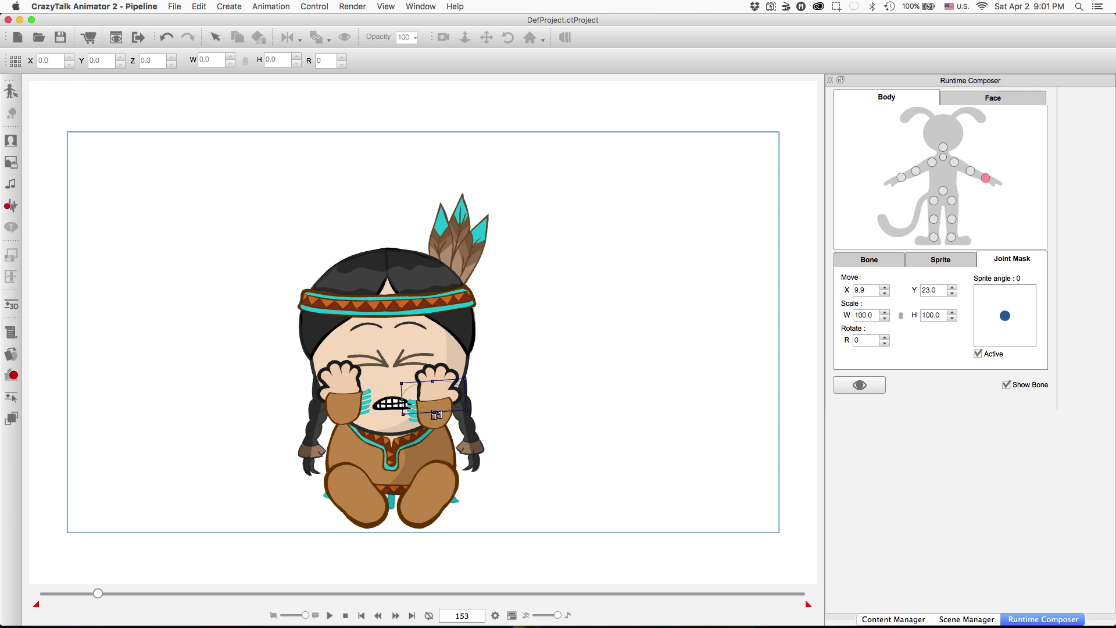
{"action": "left_click_drag", "start_coordinate": [437, 413], "coordinate": [437, 421]}
{"action": "left_click", "coordinate": [830, 80]}
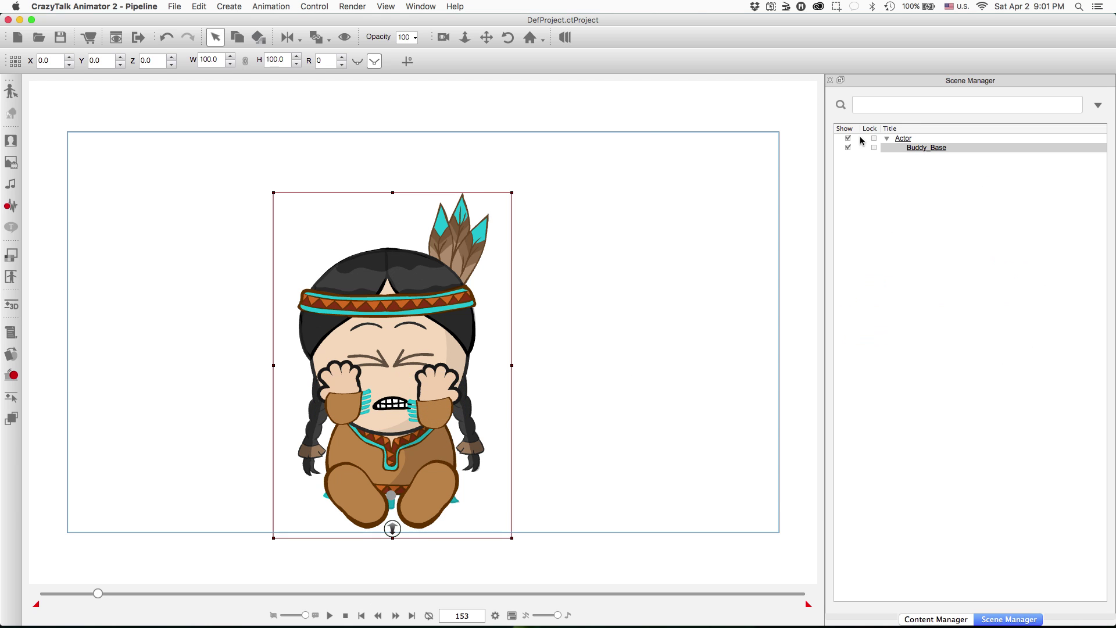
Apply the Talk_Angry_S performance from the Emotion & Talk templates to the puppet
{"action": "left_click", "coordinate": [946, 621]}
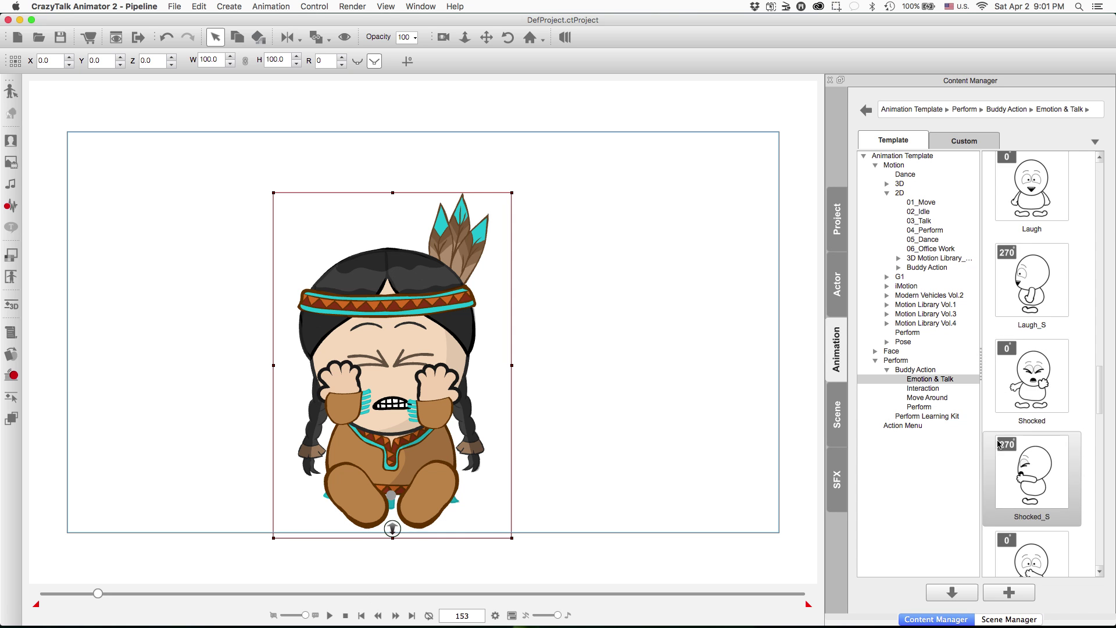
{"action": "scroll", "coordinate": [997, 444], "scroll_direction": "down", "scroll_amount": 5}
{"action": "double_click", "coordinate": [1029, 453]}
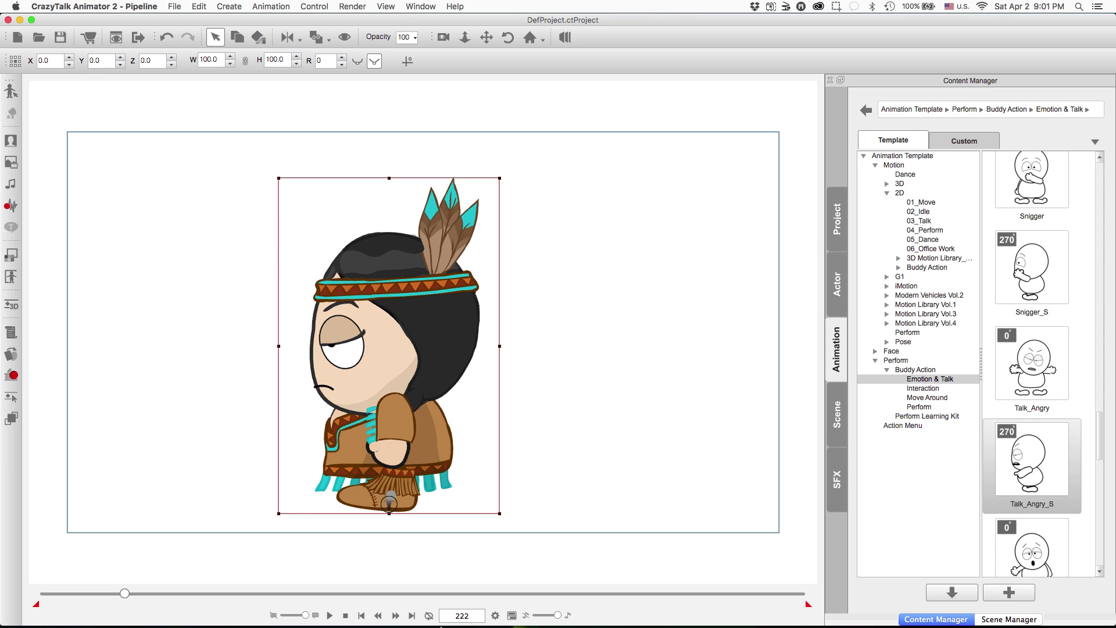
Go back to frame 200 and stretch the left wrist's joint mask for the 270° sprite angle to a height of about 172.6
{"action": "left_click", "coordinate": [379, 620]}
{"action": "left_click", "coordinate": [378, 619]}
{"action": "left_click", "coordinate": [378, 620]}
{"action": "left_click", "coordinate": [379, 620]}
{"action": "left_click", "coordinate": [378, 620]}
{"action": "left_click", "coordinate": [379, 619]}
{"action": "left_click", "coordinate": [378, 619]}
{"action": "left_click", "coordinate": [378, 619]}
{"action": "left_click", "coordinate": [379, 619]}
{"action": "left_click", "coordinate": [378, 620]}
{"action": "left_click", "coordinate": [378, 620]}
{"action": "left_click", "coordinate": [378, 620]}
{"action": "left_click", "coordinate": [378, 620]}
{"action": "left_click", "coordinate": [379, 619]}
{"action": "left_click", "coordinate": [378, 616]}
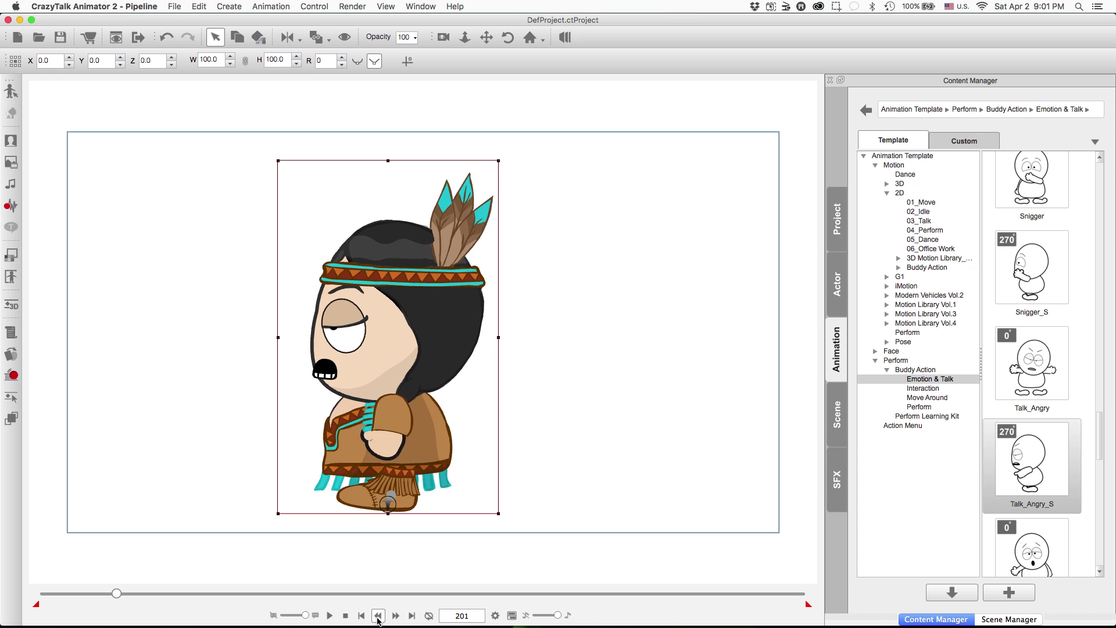
{"action": "left_click", "coordinate": [378, 615]}
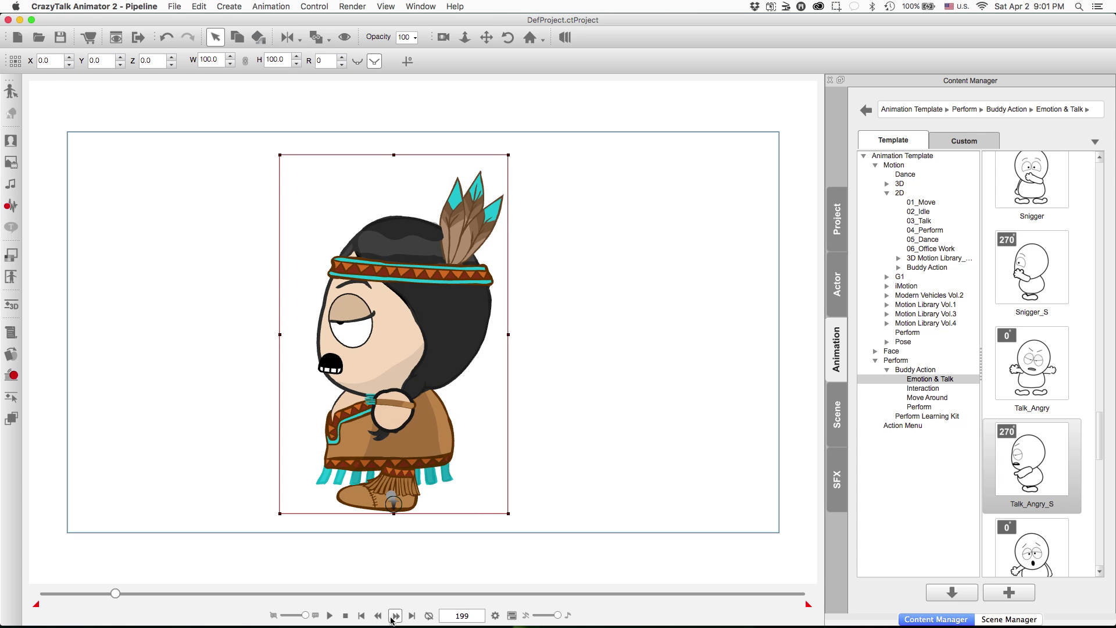
{"action": "left_click", "coordinate": [394, 617]}
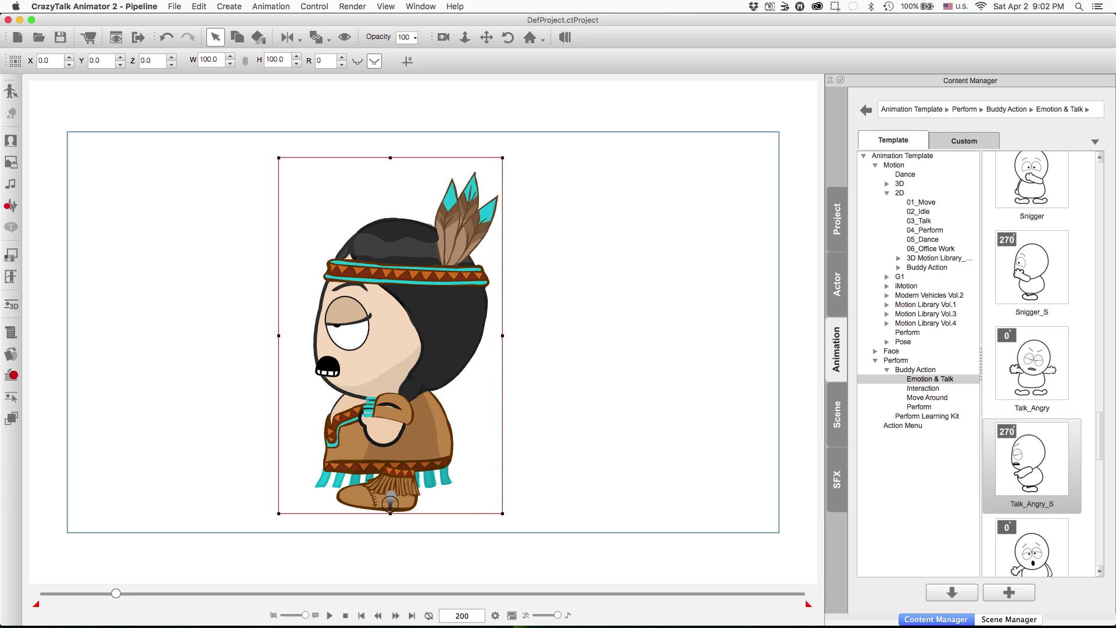
{"action": "left_click", "coordinate": [11, 276]}
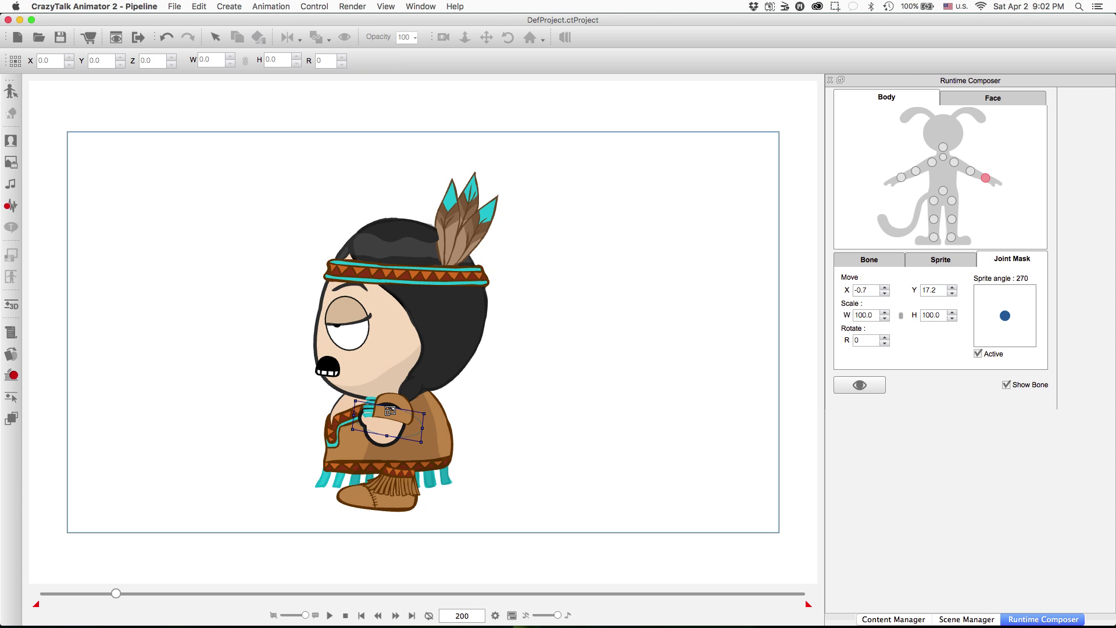
{"action": "left_click_drag", "start_coordinate": [391, 407], "coordinate": [395, 398]}
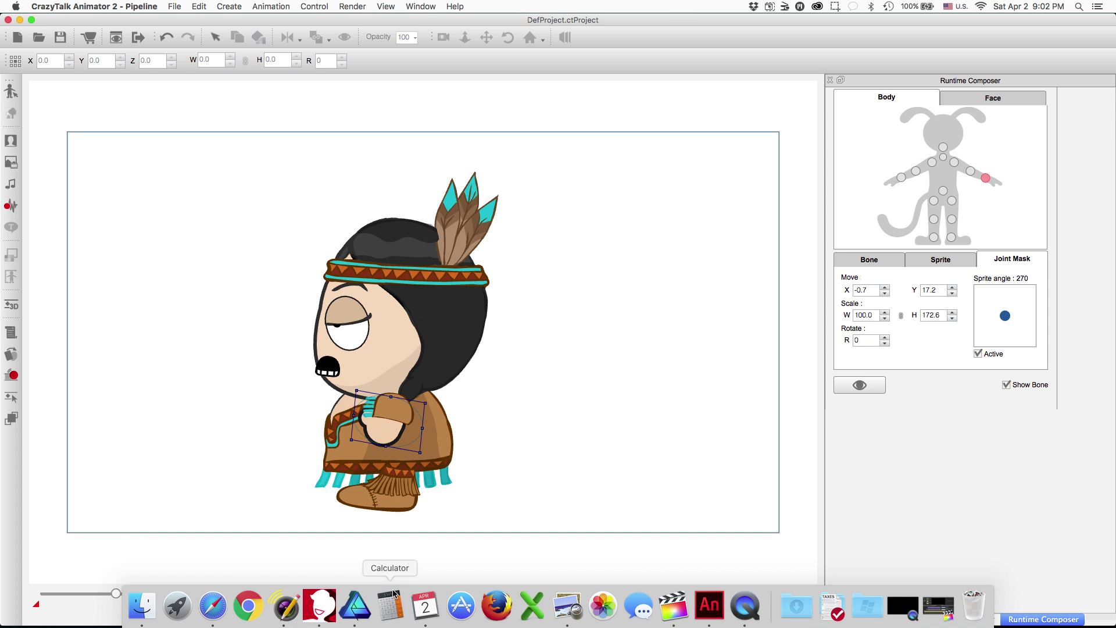
Go to frame 197, stretch the left wrist's joint mask for the 90° sprite angle to a height of about 258.3, and step back one frame
{"action": "left_click", "coordinate": [380, 616]}
{"action": "left_click", "coordinate": [380, 616]}
{"action": "left_click", "coordinate": [380, 616]}
{"action": "left_click", "coordinate": [379, 615]}
{"action": "left_click", "coordinate": [396, 616]}
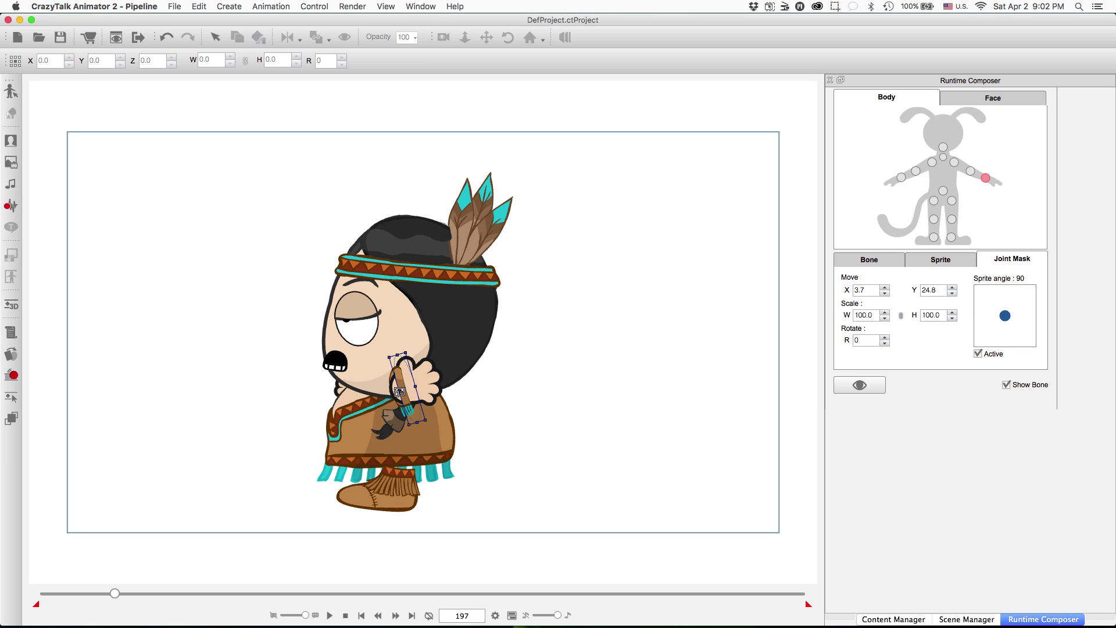
{"action": "left_click_drag", "start_coordinate": [398, 392], "coordinate": [388, 401]}
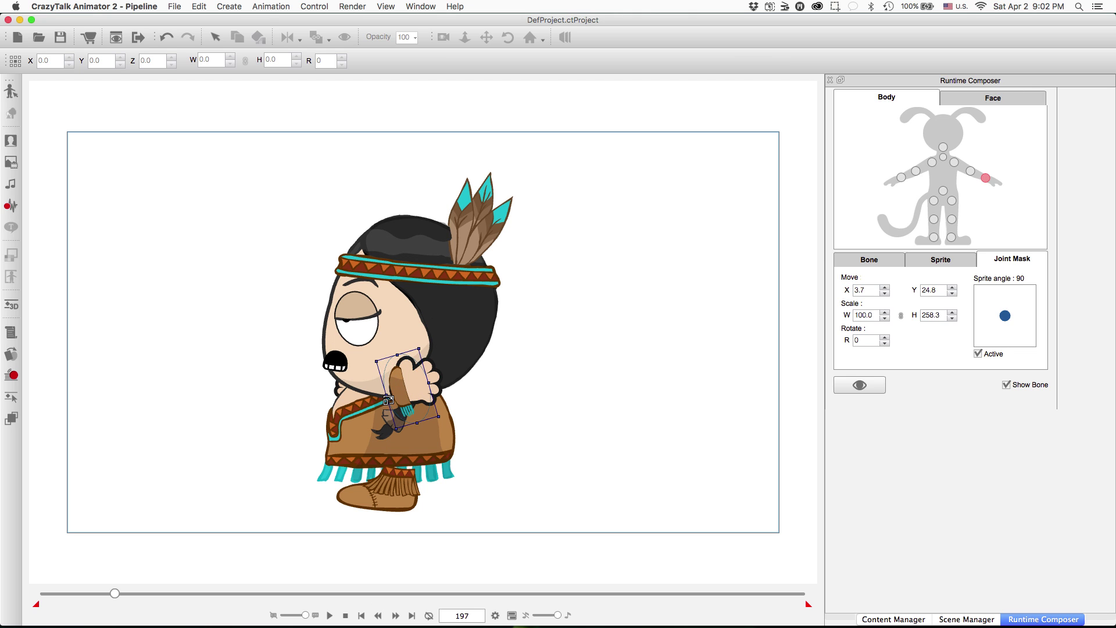
{"action": "left_click", "coordinate": [378, 615]}
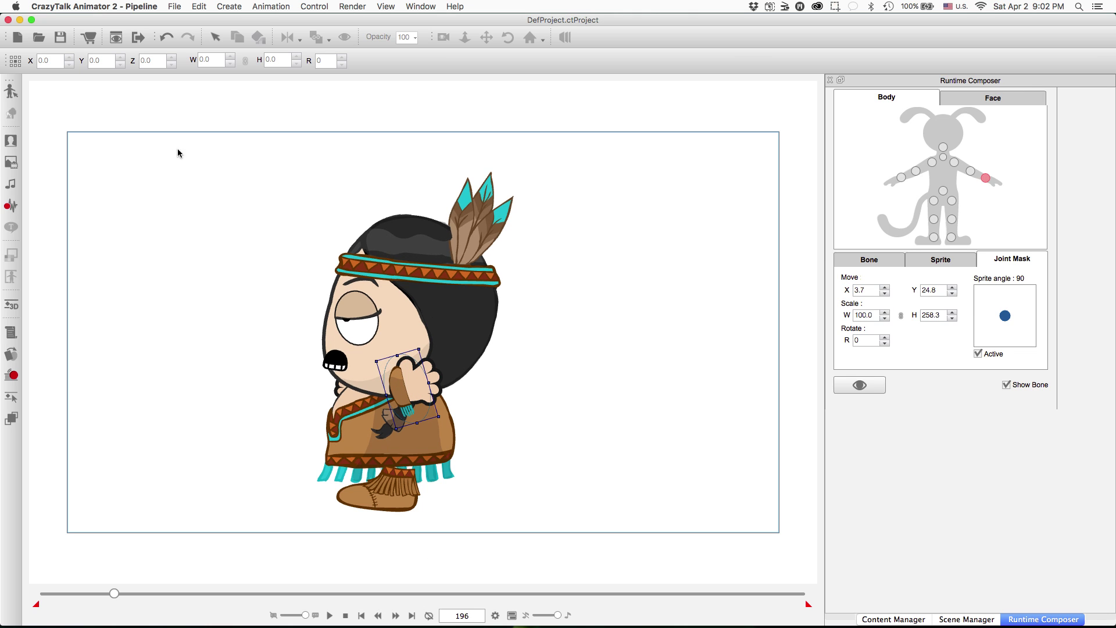
Open the puppet in the character composer and work through the joint masks of both wrists in each successive angle view
{"action": "left_click", "coordinate": [10, 91]}
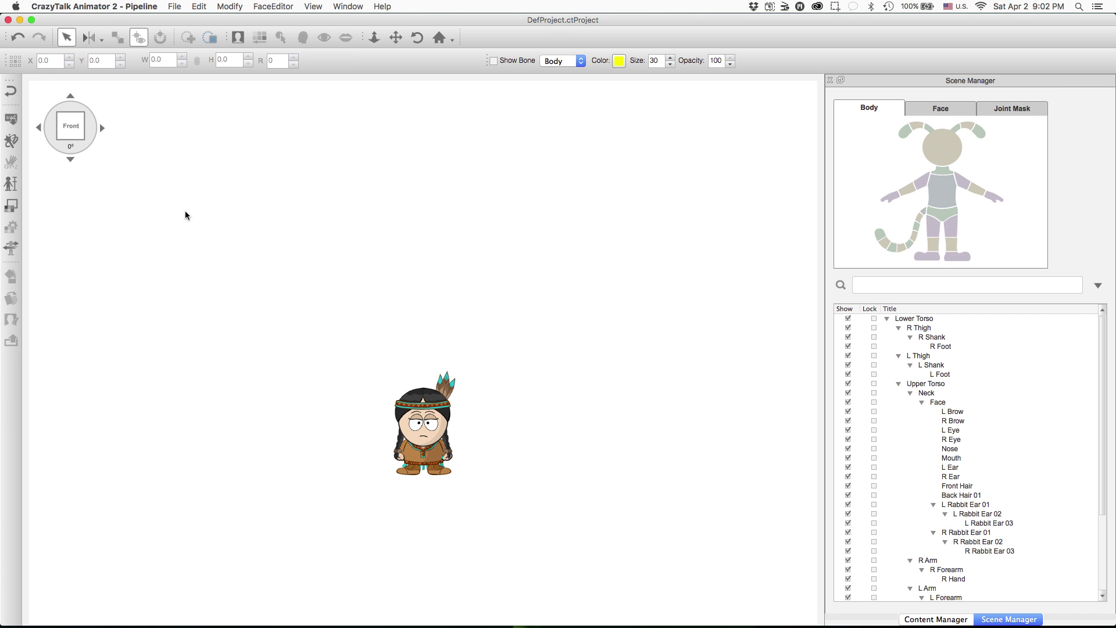
{"action": "left_click", "coordinate": [398, 39]}
{"action": "scroll", "coordinate": [446, 458], "scroll_direction": "up", "scroll_amount": 2}
{"action": "scroll", "coordinate": [446, 458], "scroll_direction": "up", "scroll_amount": 15}
{"action": "scroll", "coordinate": [446, 458], "scroll_direction": "down", "scroll_amount": 10}
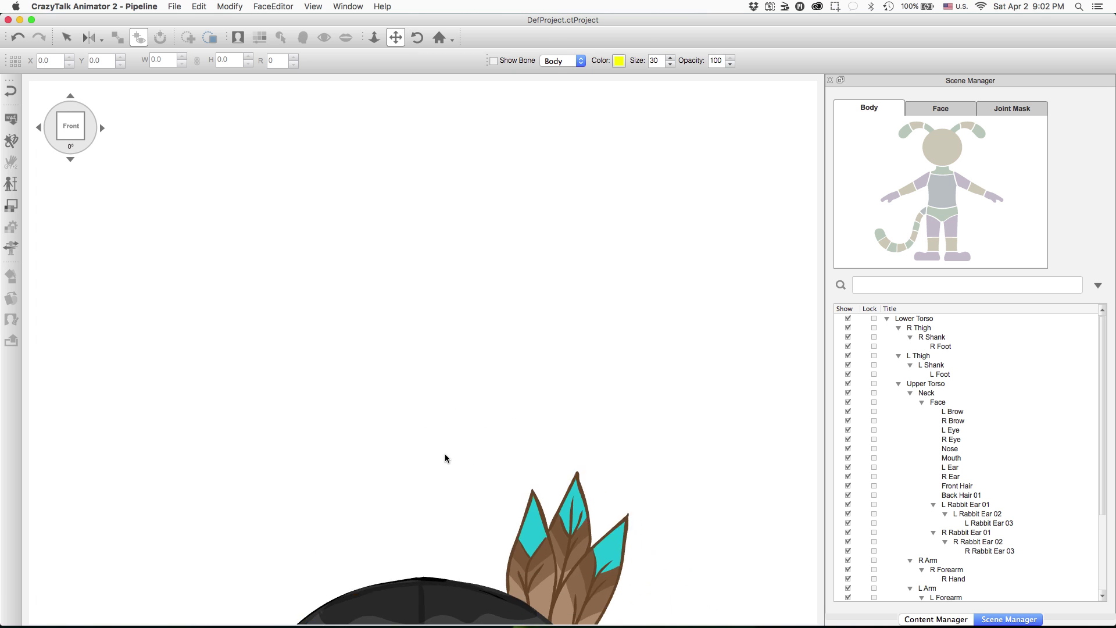
{"action": "left_click_drag", "start_coordinate": [427, 606], "coordinate": [425, 444]}
{"action": "scroll", "coordinate": [423, 444], "scroll_direction": "up", "scroll_amount": 2}
{"action": "scroll", "coordinate": [424, 444], "scroll_direction": "up", "scroll_amount": 4}
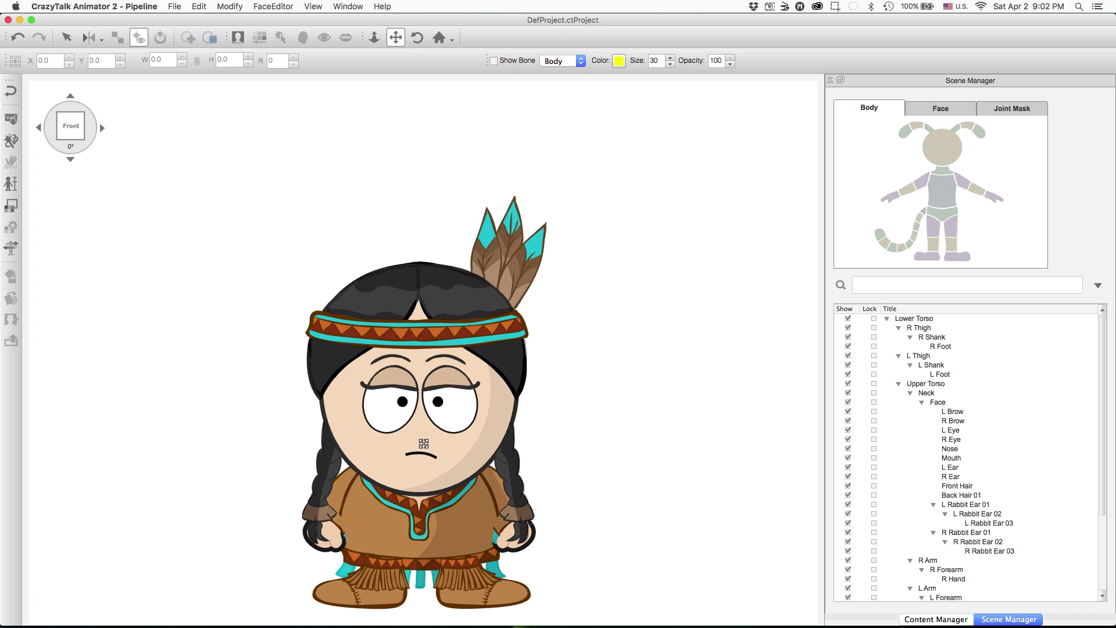
{"action": "left_click", "coordinate": [1012, 108]}
{"action": "left_click", "coordinate": [901, 193]}
{"action": "left_click", "coordinate": [38, 128]}
{"action": "left_click", "coordinate": [985, 193]}
{"action": "left_click", "coordinate": [901, 193]}
{"action": "left_click", "coordinate": [38, 127]}
{"action": "left_click", "coordinate": [985, 193]}
{"action": "left_click", "coordinate": [901, 192]}
{"action": "left_click", "coordinate": [38, 128]}
{"action": "left_click", "coordinate": [985, 193]}
{"action": "left_click", "coordinate": [38, 127]}
{"action": "left_click", "coordinate": [901, 192]}
{"action": "left_click", "coordinate": [39, 127]}
{"action": "left_click", "coordinate": [986, 193]}
{"action": "left_click", "coordinate": [39, 127]}
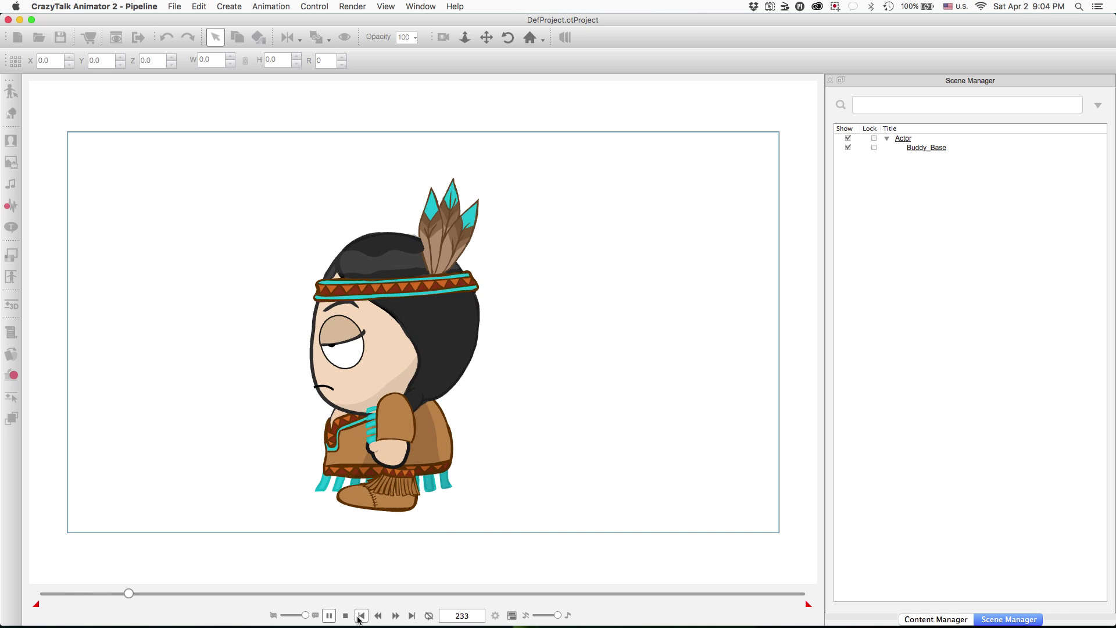
Stop the playback, select the puppet on the stage and apply the Blow a kiss performance from Buddy Action's Interaction templates
{"action": "key", "text": "space"}
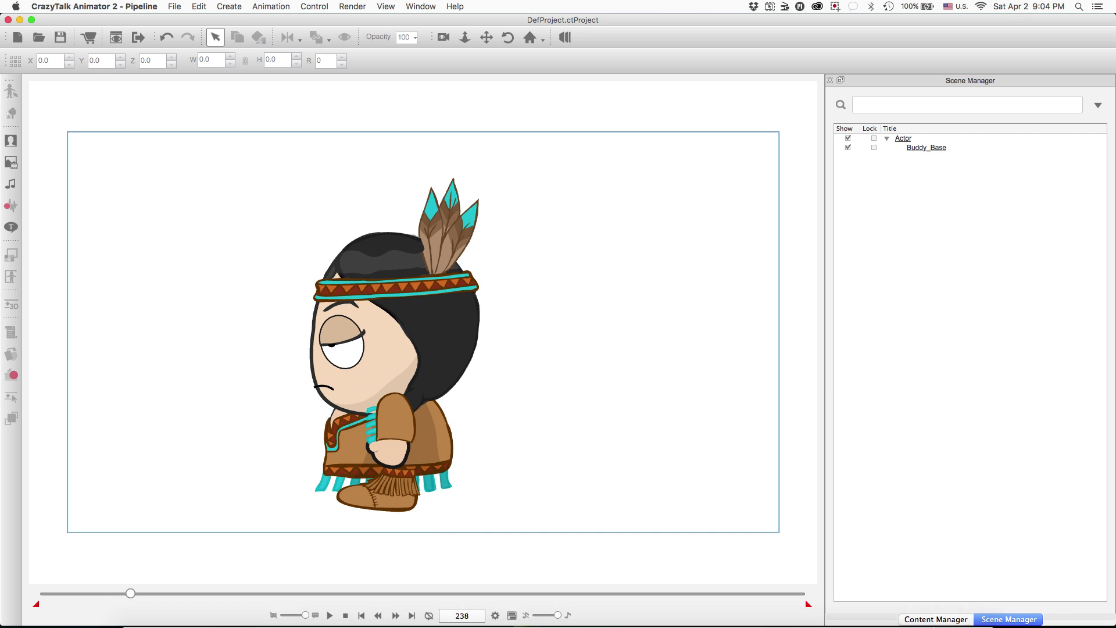
{"action": "left_click", "coordinate": [945, 619]}
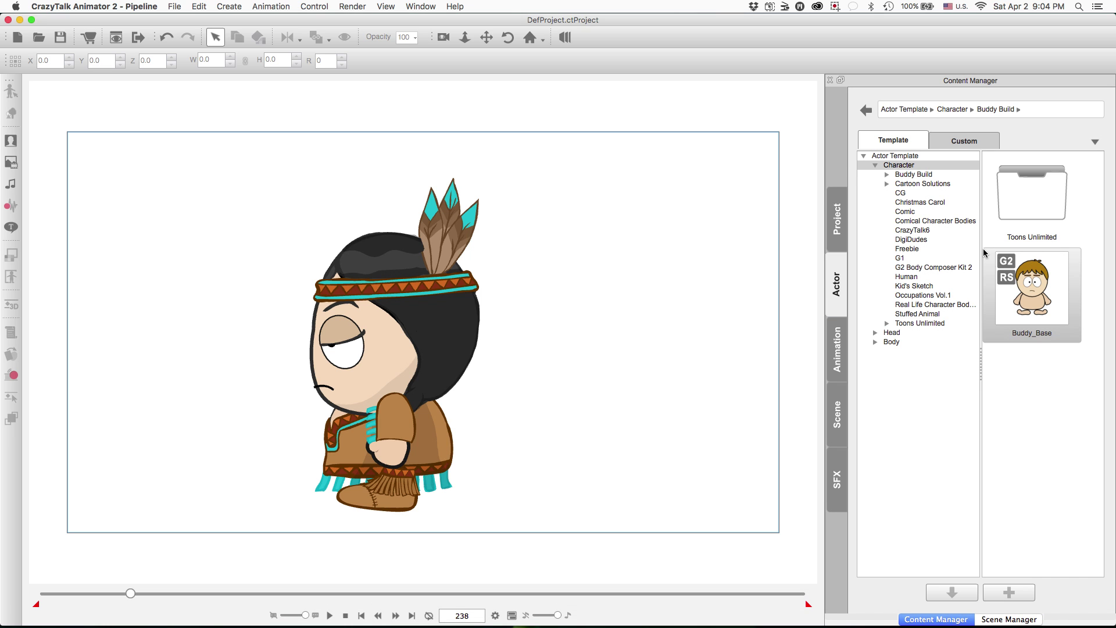
{"action": "left_click", "coordinate": [840, 344]}
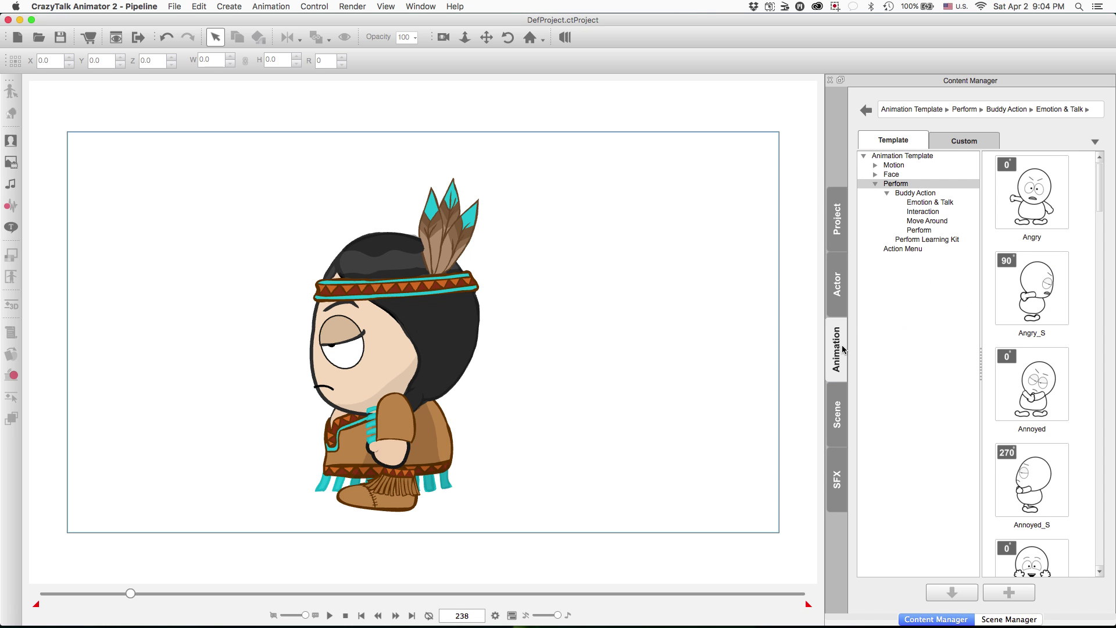
{"action": "scroll", "coordinate": [1016, 336], "scroll_direction": "down", "scroll_amount": 5}
{"action": "scroll", "coordinate": [1016, 336], "scroll_direction": "down", "scroll_amount": 6}
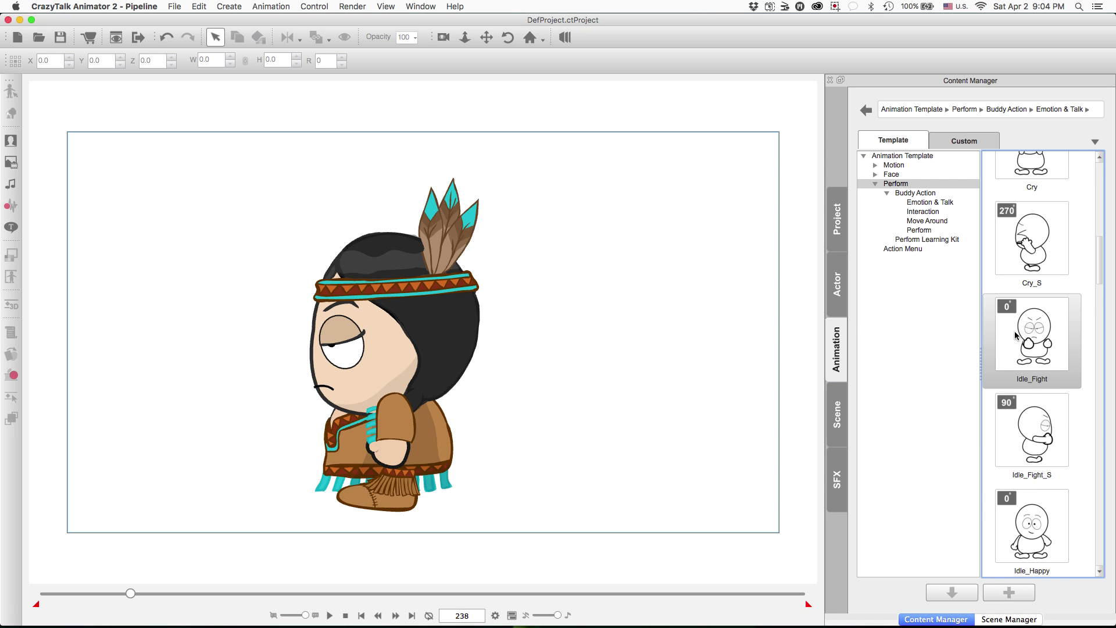
{"action": "left_click", "coordinate": [925, 215]}
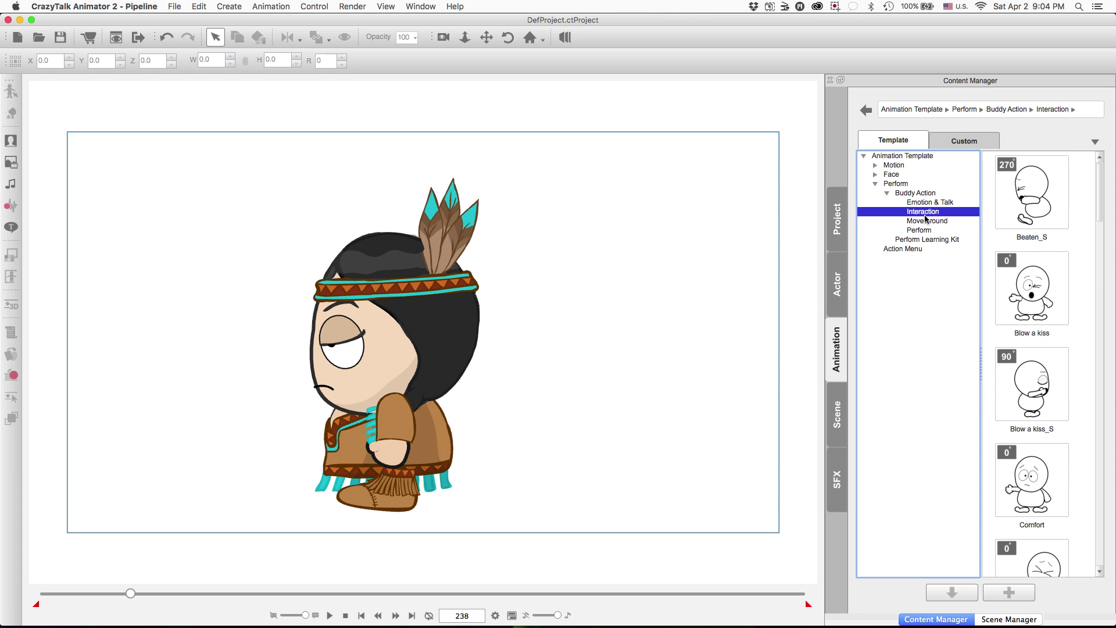
{"action": "double_click", "coordinate": [1006, 302]}
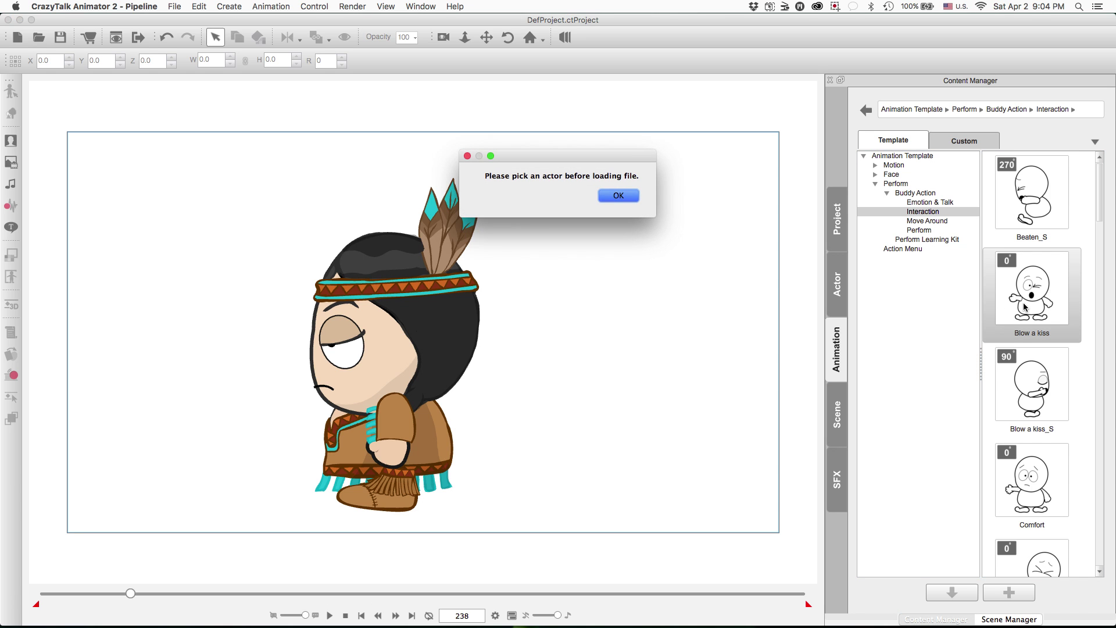
{"action": "left_click", "coordinate": [605, 203]}
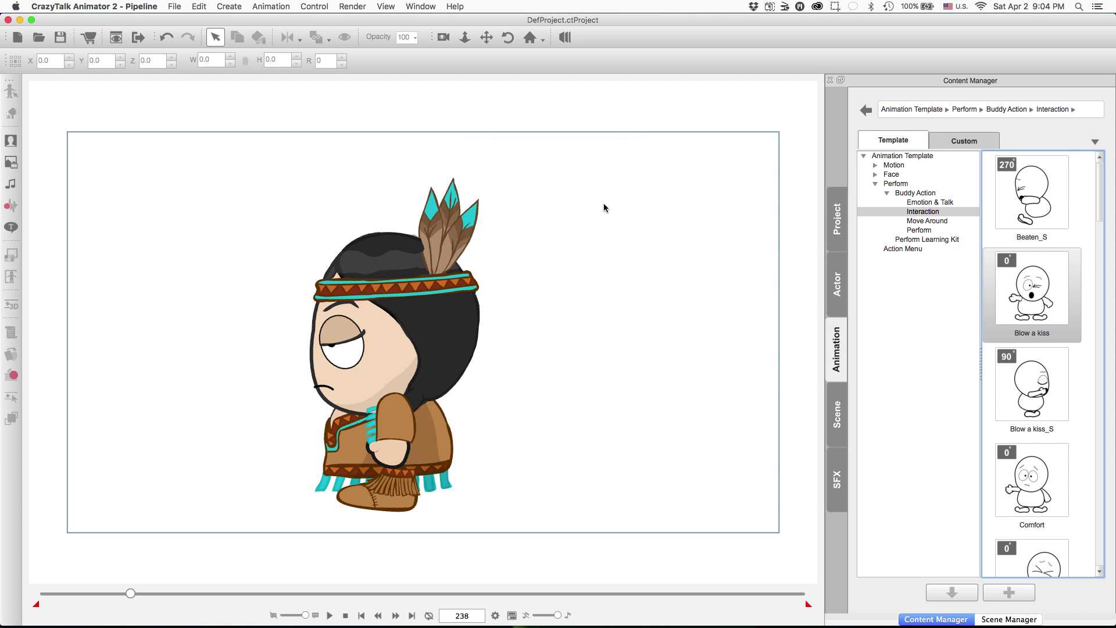
{"action": "left_click", "coordinate": [407, 375]}
{"action": "double_click", "coordinate": [1028, 300]}
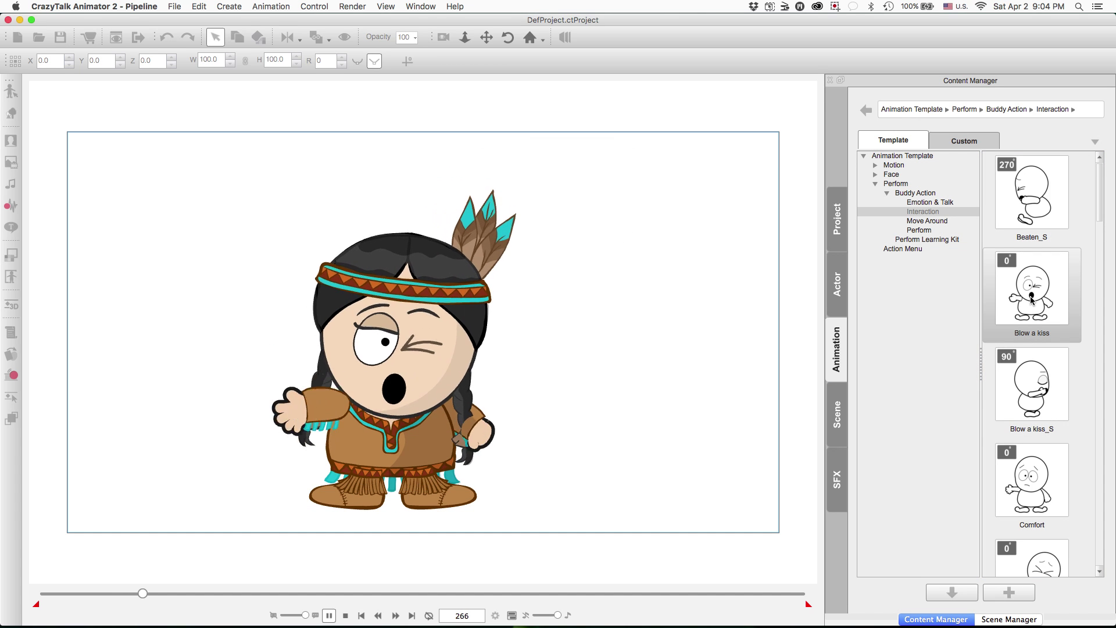
Add the Comfort and Dodge_S performances from the Interaction templates to the puppet
{"action": "double_click", "coordinate": [1027, 484]}
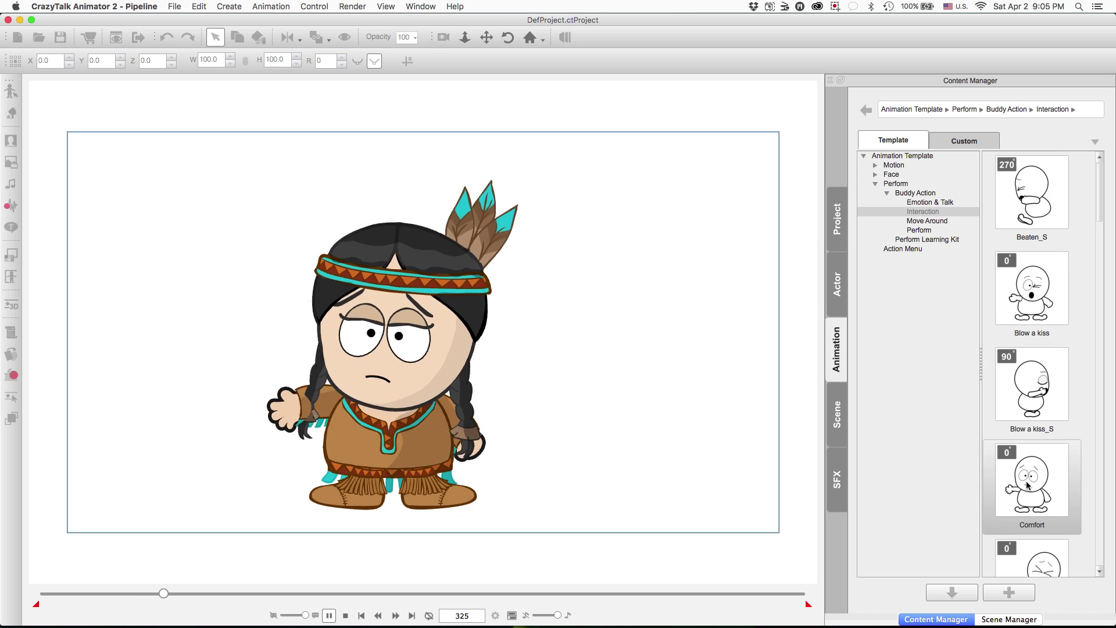
{"action": "scroll", "coordinate": [1027, 484], "scroll_direction": "down", "scroll_amount": 3}
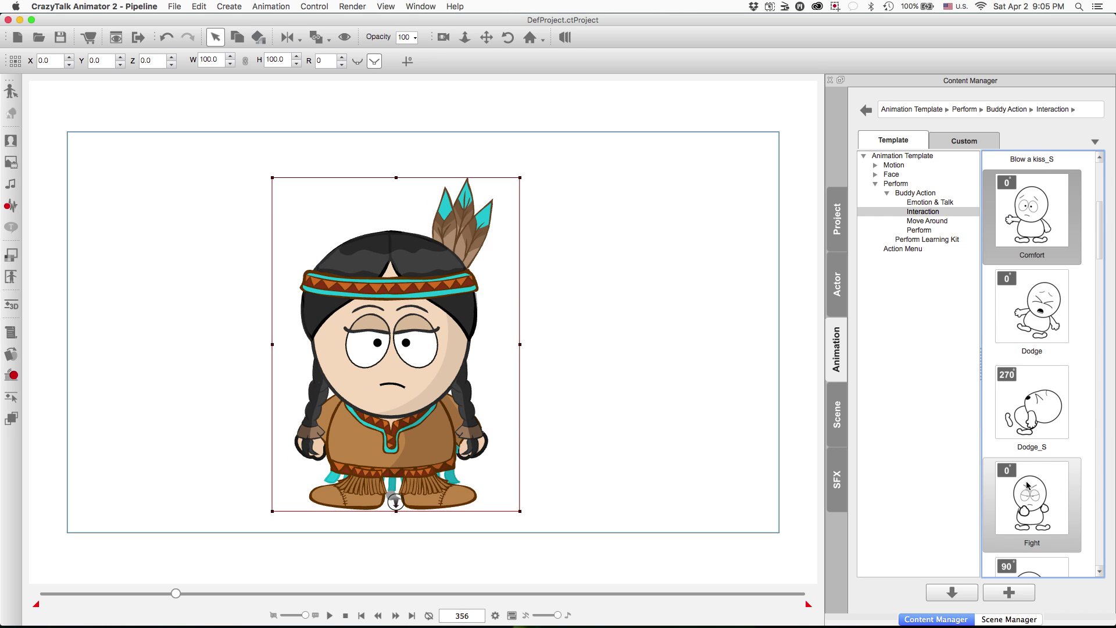
{"action": "double_click", "coordinate": [1032, 425]}
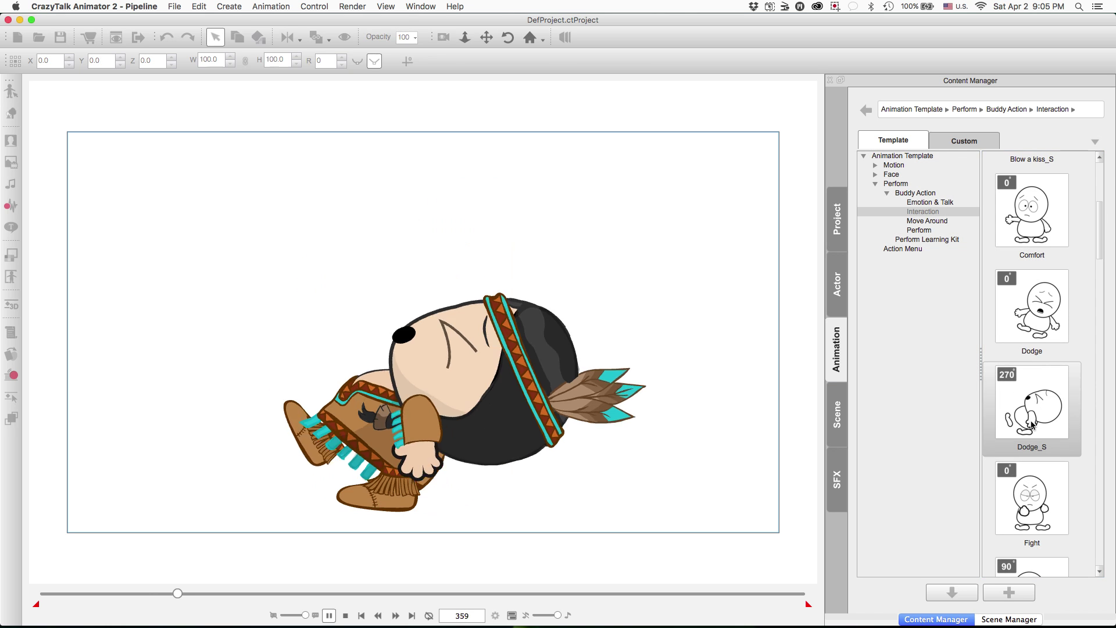
Add the Hi and Kick performances to the puppet and browse on to the Kick2_S template
{"action": "scroll", "coordinate": [1031, 425], "scroll_direction": "down", "scroll_amount": 2}
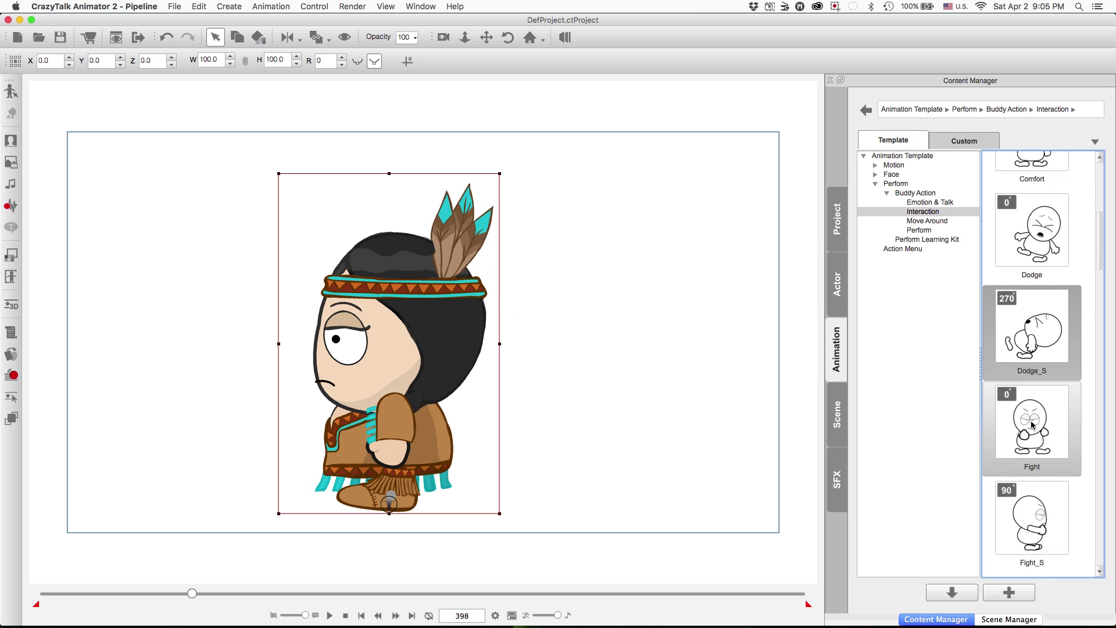
{"action": "scroll", "coordinate": [1031, 424], "scroll_direction": "down", "scroll_amount": 2}
{"action": "double_click", "coordinate": [1032, 425]}
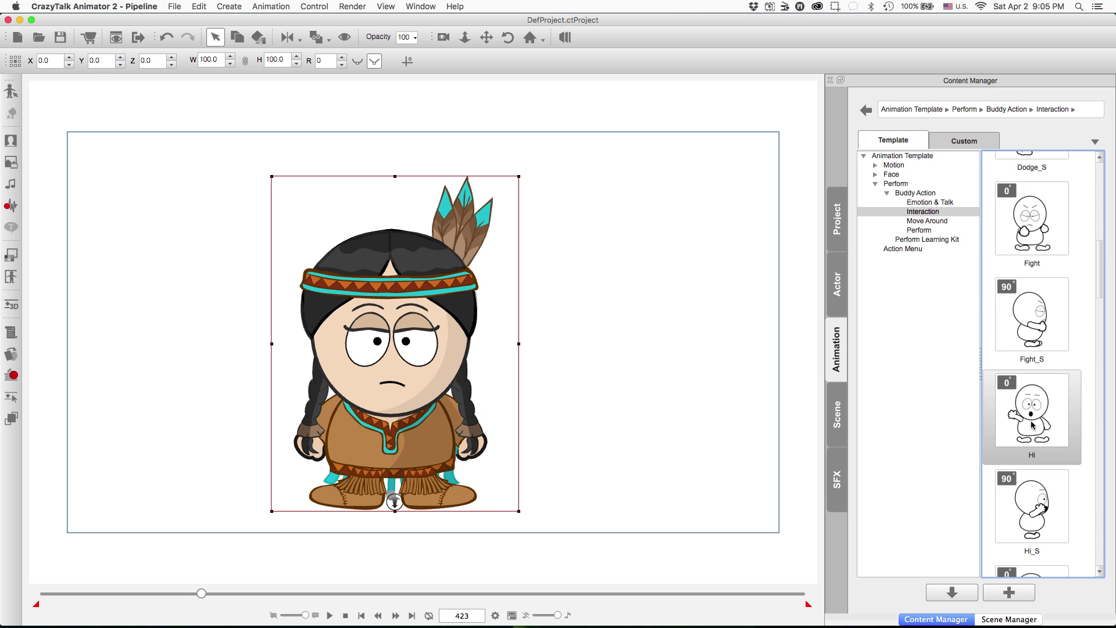
{"action": "scroll", "coordinate": [1032, 424], "scroll_direction": "down", "scroll_amount": 2}
{"action": "double_click", "coordinate": [1036, 434]}
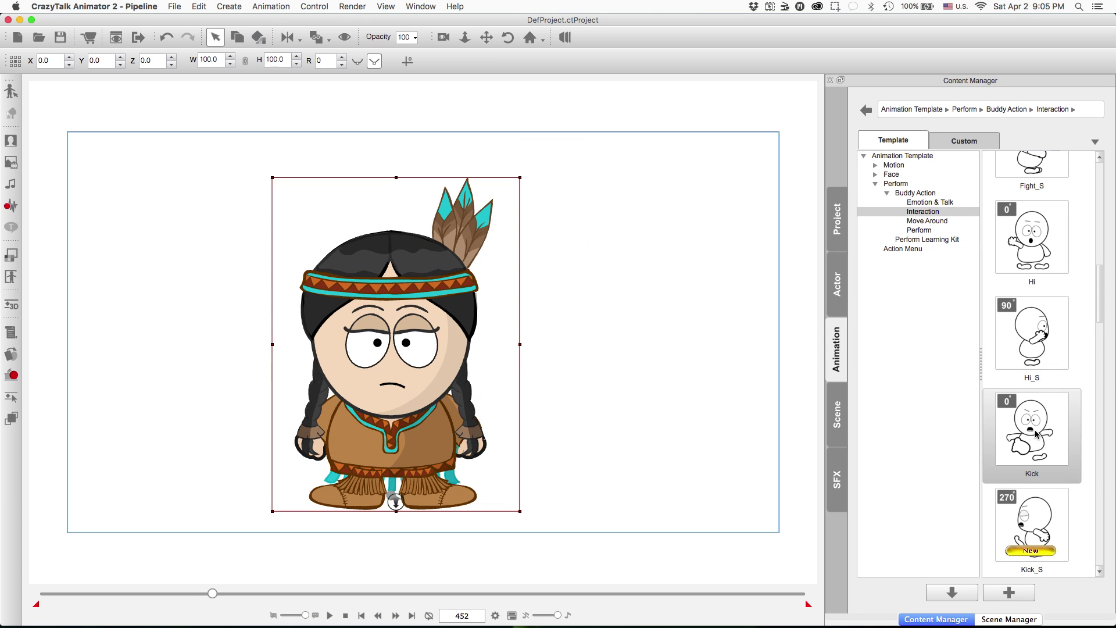
{"action": "scroll", "coordinate": [1036, 434], "scroll_direction": "down", "scroll_amount": 3}
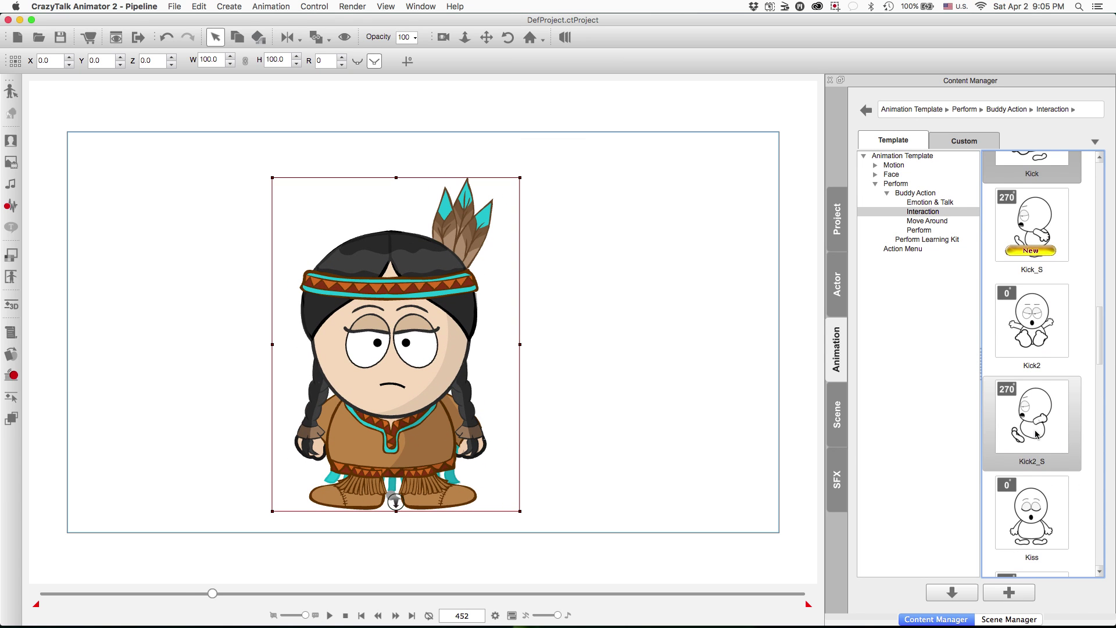
Add the Kiss and Knockdown2_S performances from the Interaction templates to the puppet
{"action": "scroll", "coordinate": [1038, 446], "scroll_direction": "down", "scroll_amount": 2}
{"action": "double_click", "coordinate": [1022, 342]}
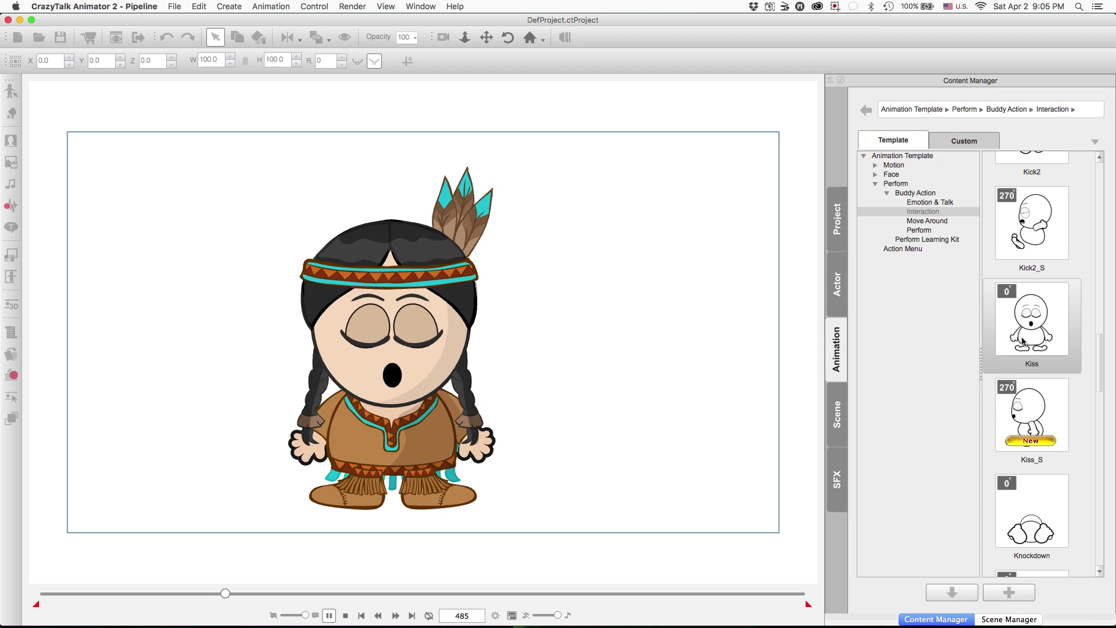
{"action": "scroll", "coordinate": [1022, 342], "scroll_direction": "down", "scroll_amount": 3}
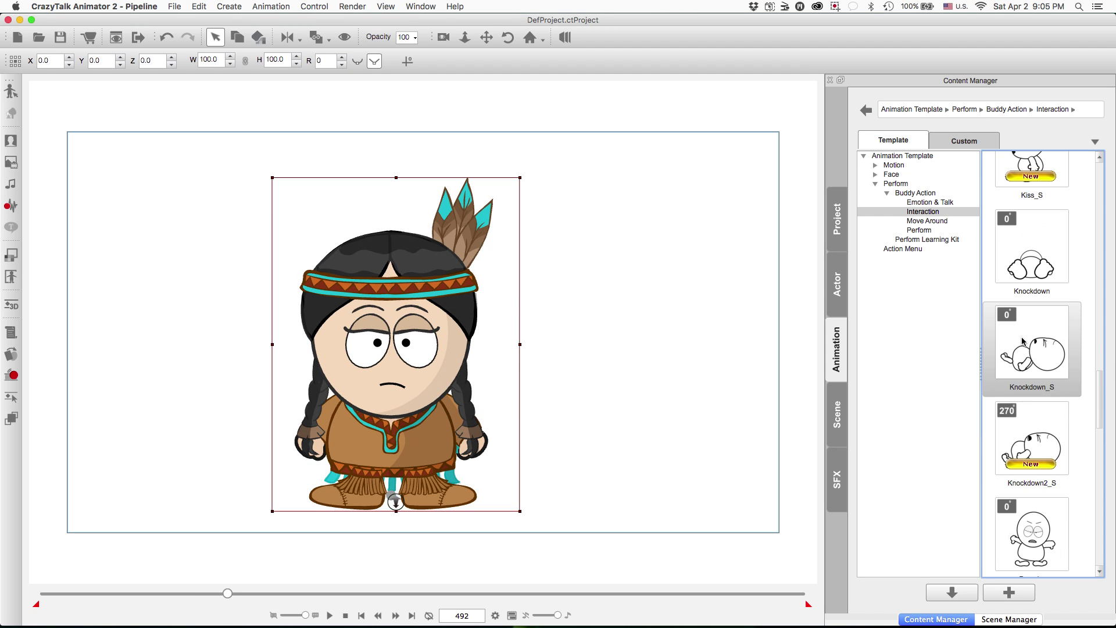
{"action": "double_click", "coordinate": [1029, 441]}
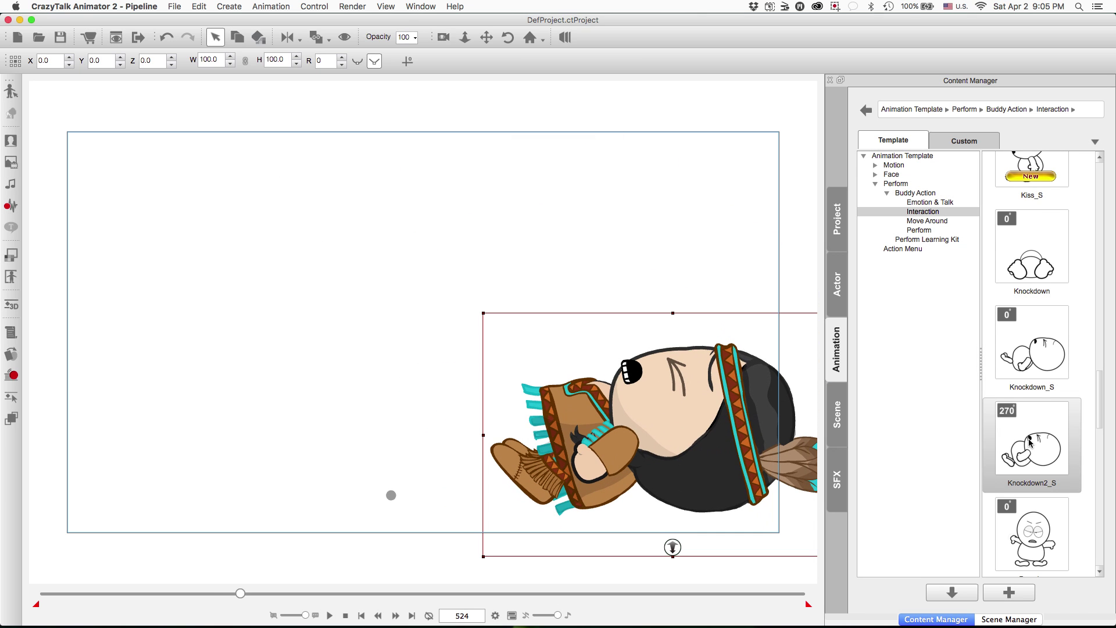
Add the Punch and Run_Fall performances from the Interaction templates to the puppet
{"action": "scroll", "coordinate": [1029, 442], "scroll_direction": "down", "scroll_amount": 7}
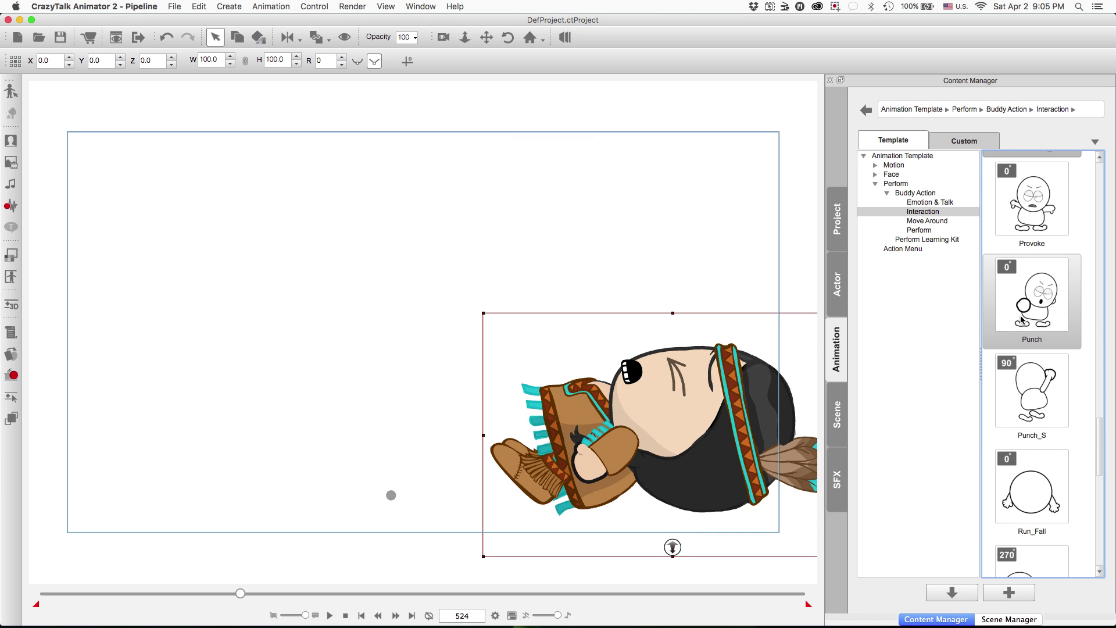
{"action": "double_click", "coordinate": [1022, 319]}
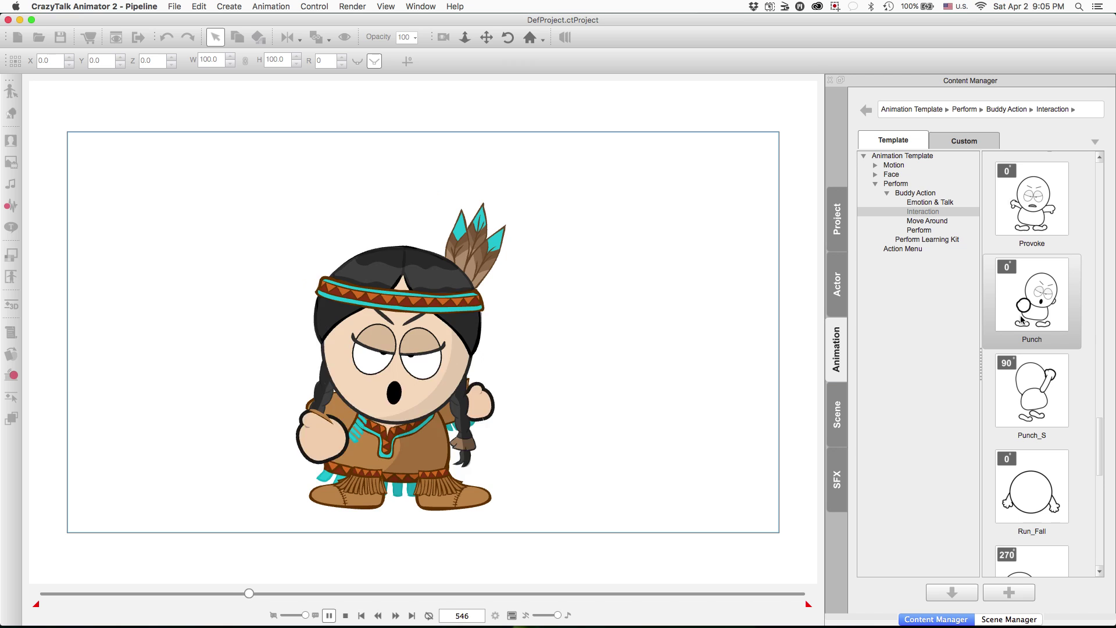
{"action": "scroll", "coordinate": [1022, 319], "scroll_direction": "down", "scroll_amount": 2}
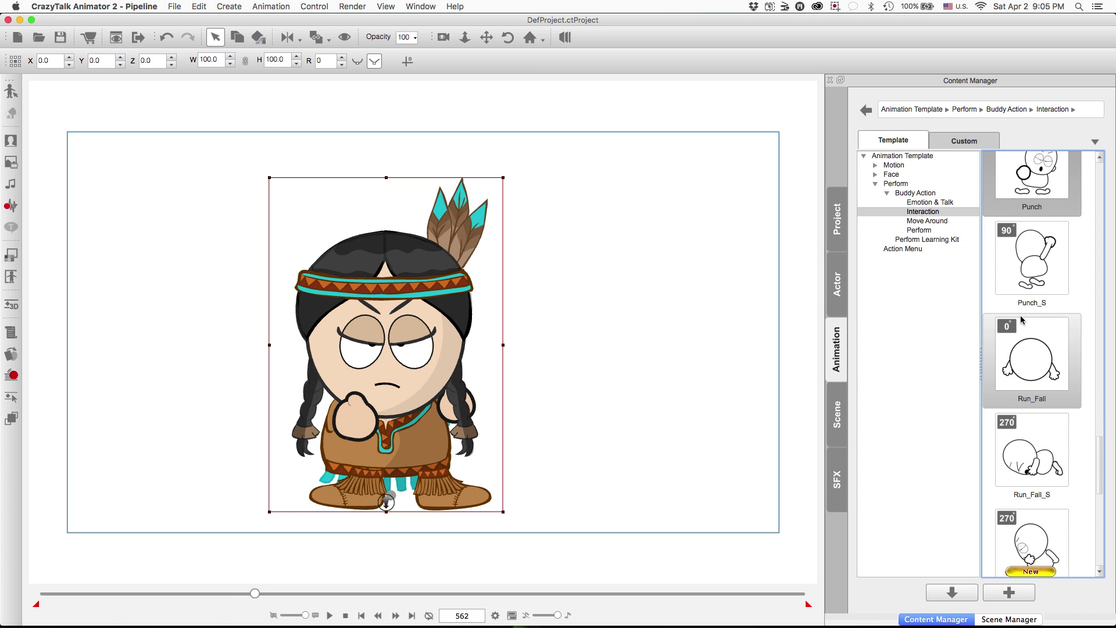
{"action": "double_click", "coordinate": [1037, 352]}
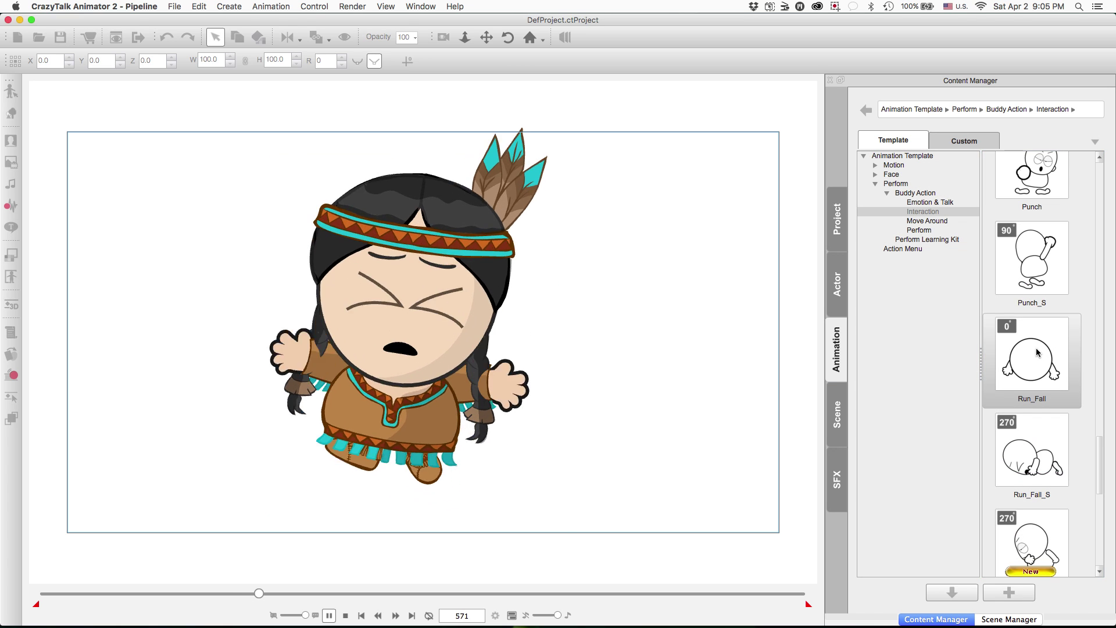
Add the Slap_S and Slapped_S performances from the Interaction templates to the puppet
{"action": "scroll", "coordinate": [1037, 352], "scroll_direction": "down", "scroll_amount": 3}
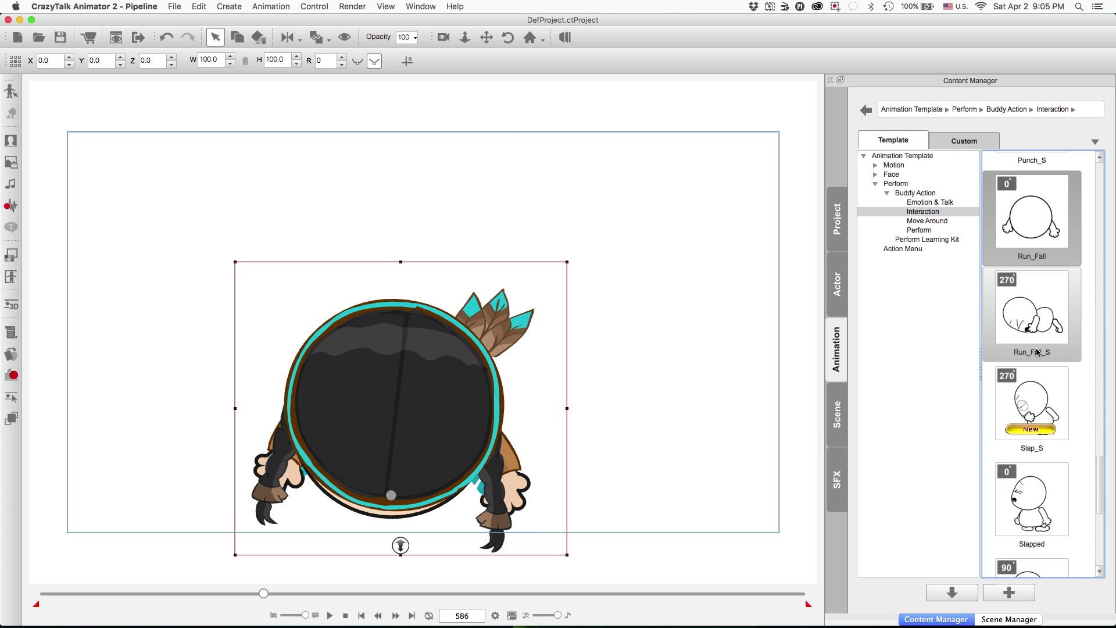
{"action": "double_click", "coordinate": [1036, 353]}
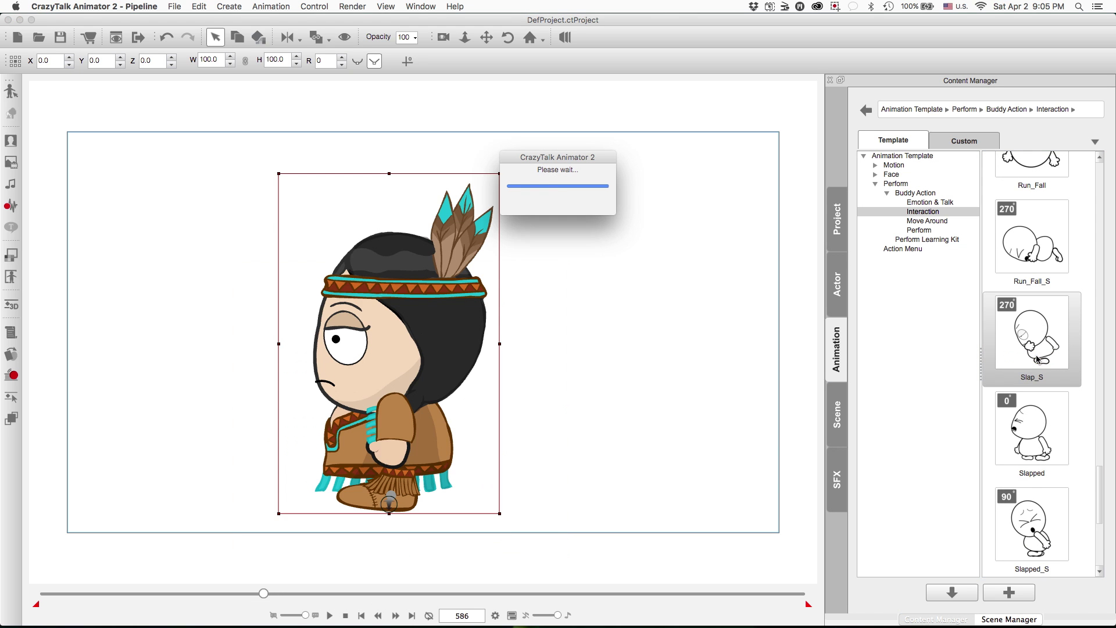
{"action": "scroll", "coordinate": [1036, 359], "scroll_direction": "down", "scroll_amount": 3}
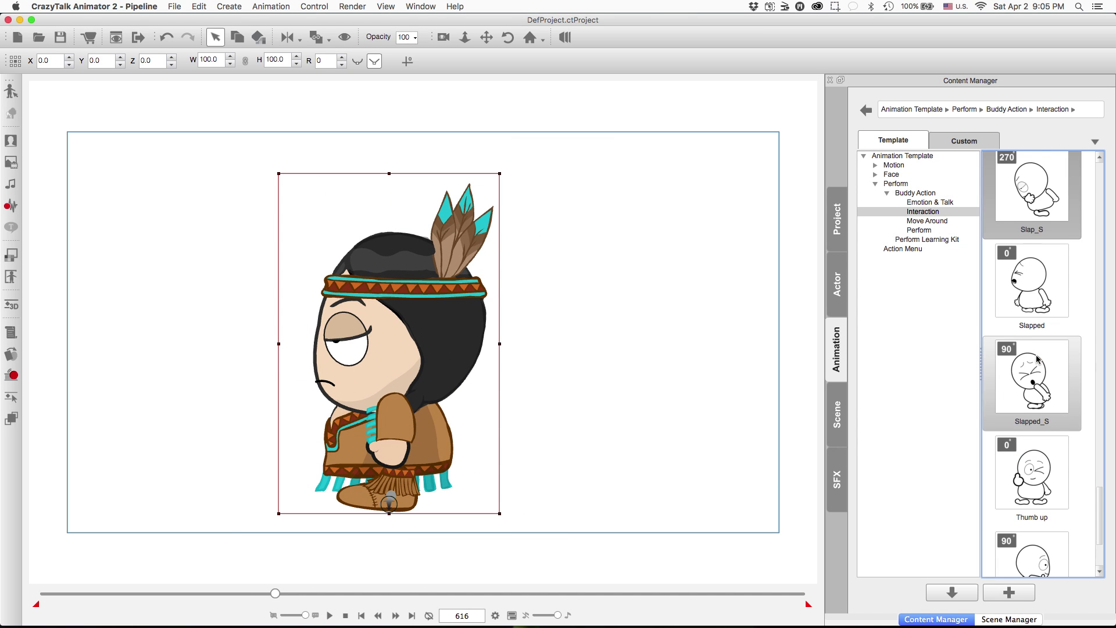
{"action": "double_click", "coordinate": [1036, 359]}
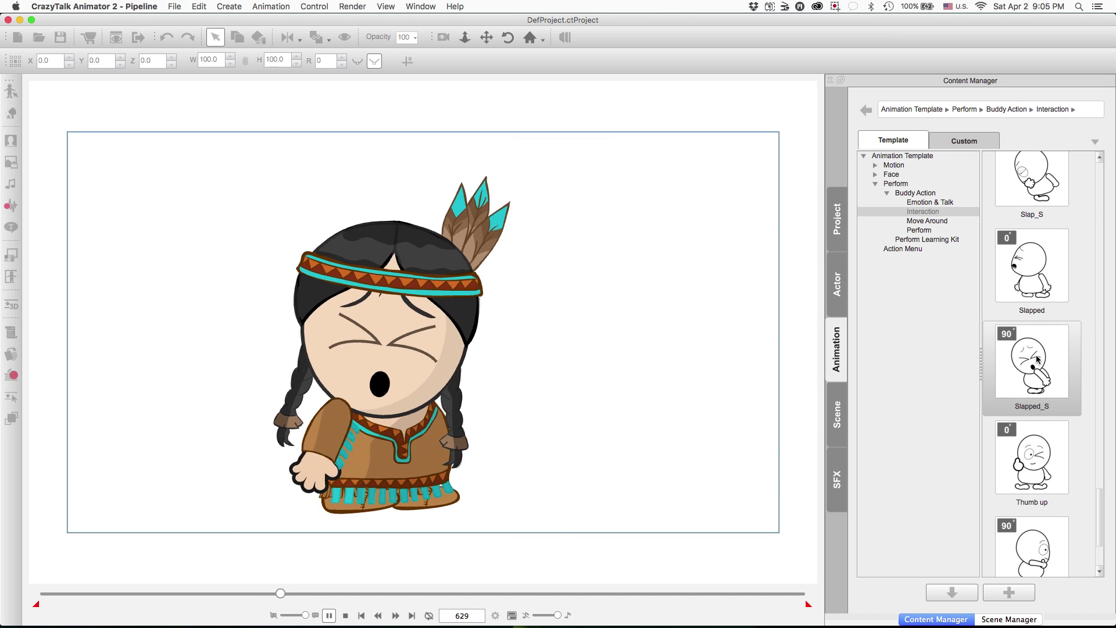
Add the Thumb up_S and Walk_Fall_S performances from the Interaction templates to the puppet
{"action": "scroll", "coordinate": [1037, 359], "scroll_direction": "down", "scroll_amount": 2}
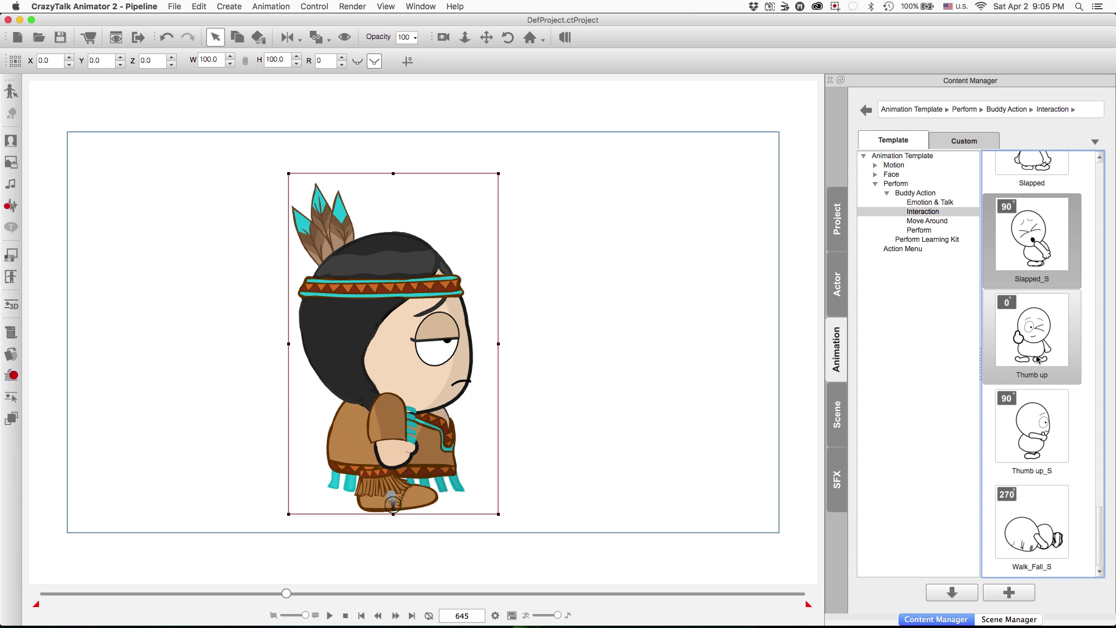
{"action": "double_click", "coordinate": [1045, 423]}
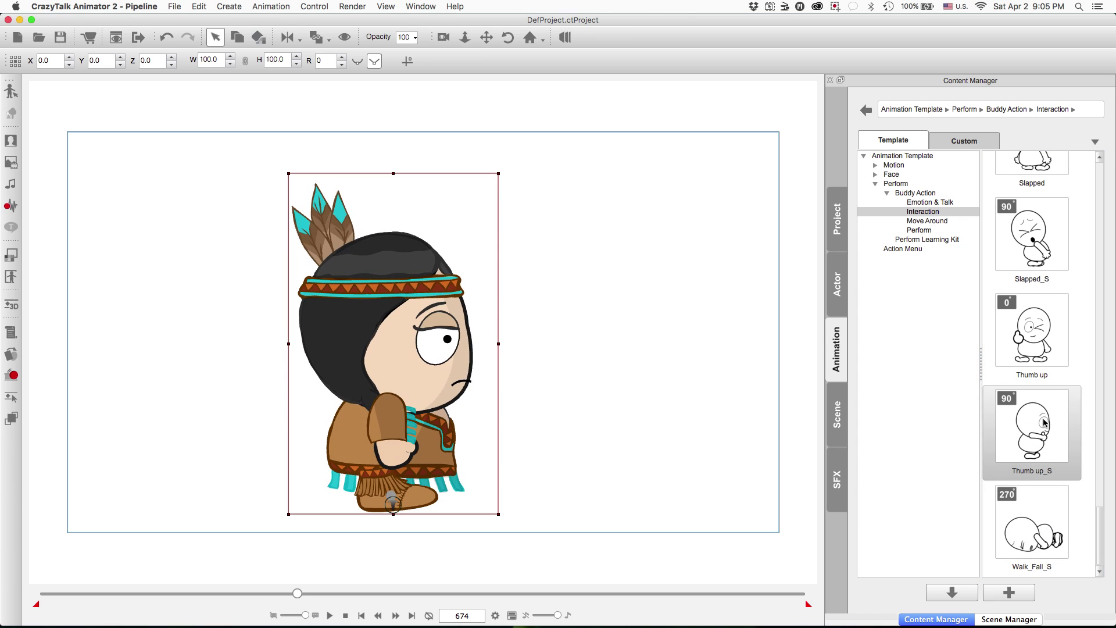
{"action": "double_click", "coordinate": [1042, 532]}
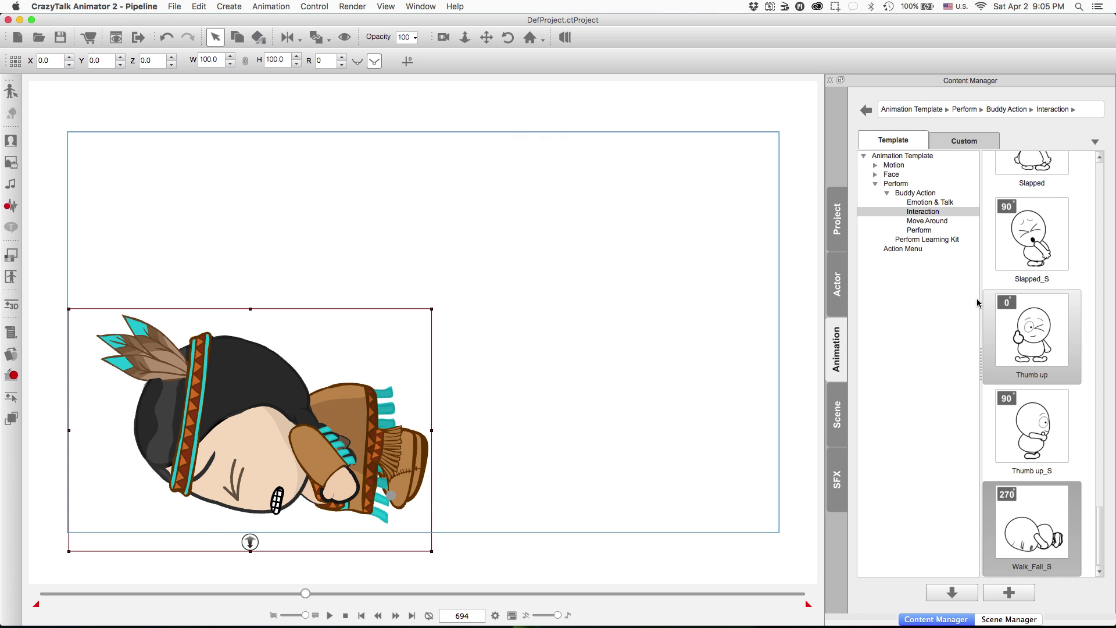
Add the Doze_S and Drink_S performances from Buddy Action's Perform templates to the puppet
{"action": "left_click", "coordinate": [919, 231]}
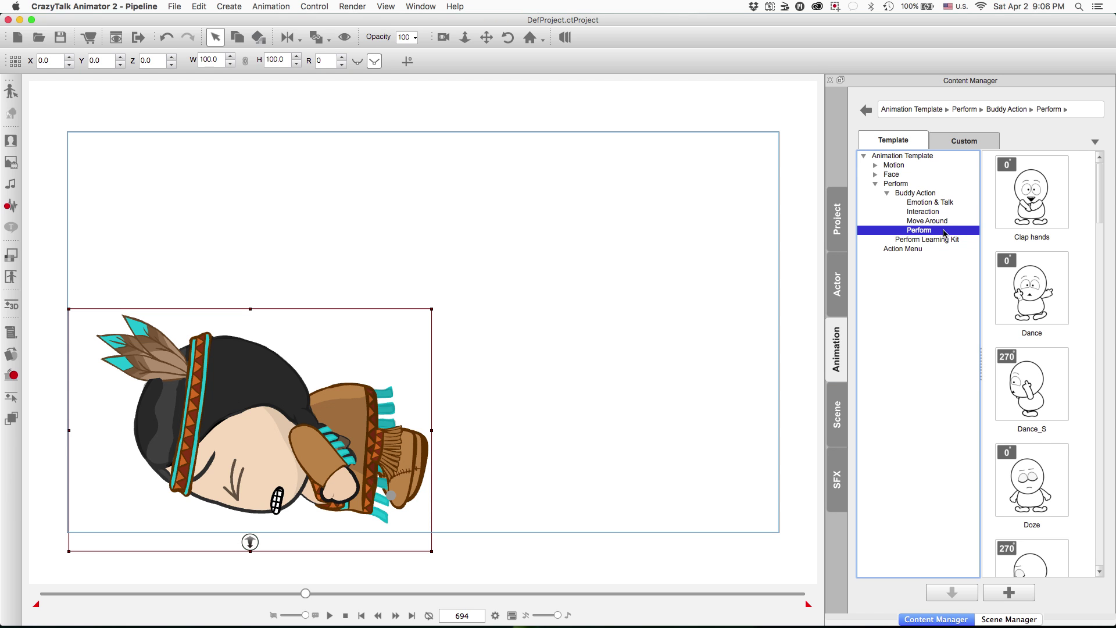
{"action": "scroll", "coordinate": [998, 300], "scroll_direction": "down", "scroll_amount": 3}
{"action": "scroll", "coordinate": [998, 300], "scroll_direction": "down", "scroll_amount": 3}
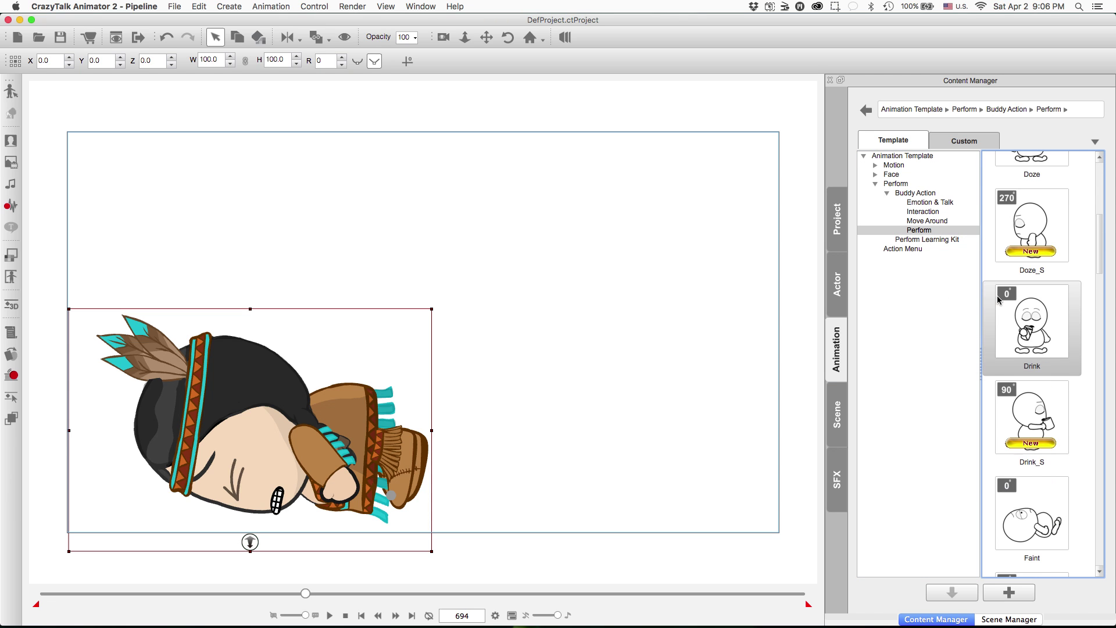
{"action": "double_click", "coordinate": [1007, 225]}
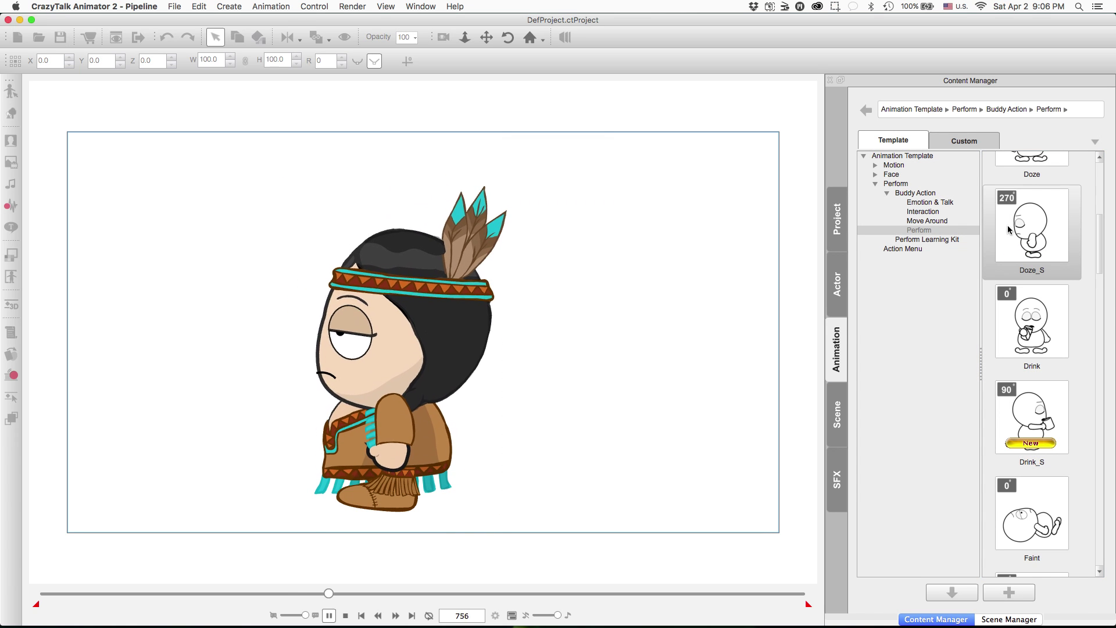
{"action": "scroll", "coordinate": [1009, 230], "scroll_direction": "down", "scroll_amount": 1}
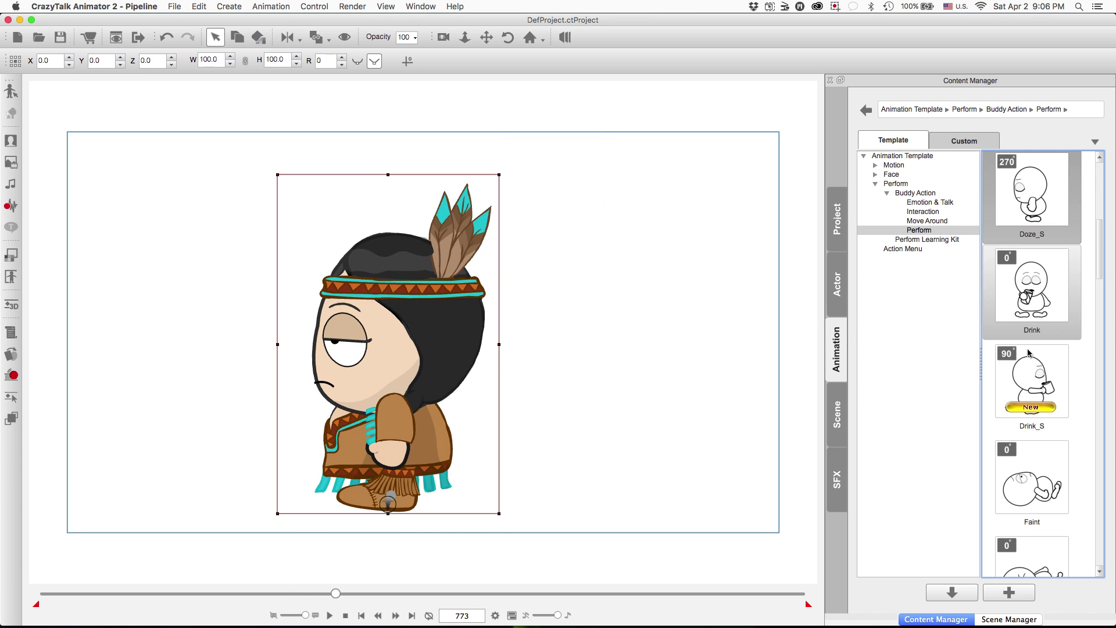
{"action": "scroll", "coordinate": [1035, 380], "scroll_direction": "down", "scroll_amount": 5}
{"action": "scroll", "coordinate": [1035, 381], "scroll_direction": "up", "scroll_amount": 4}
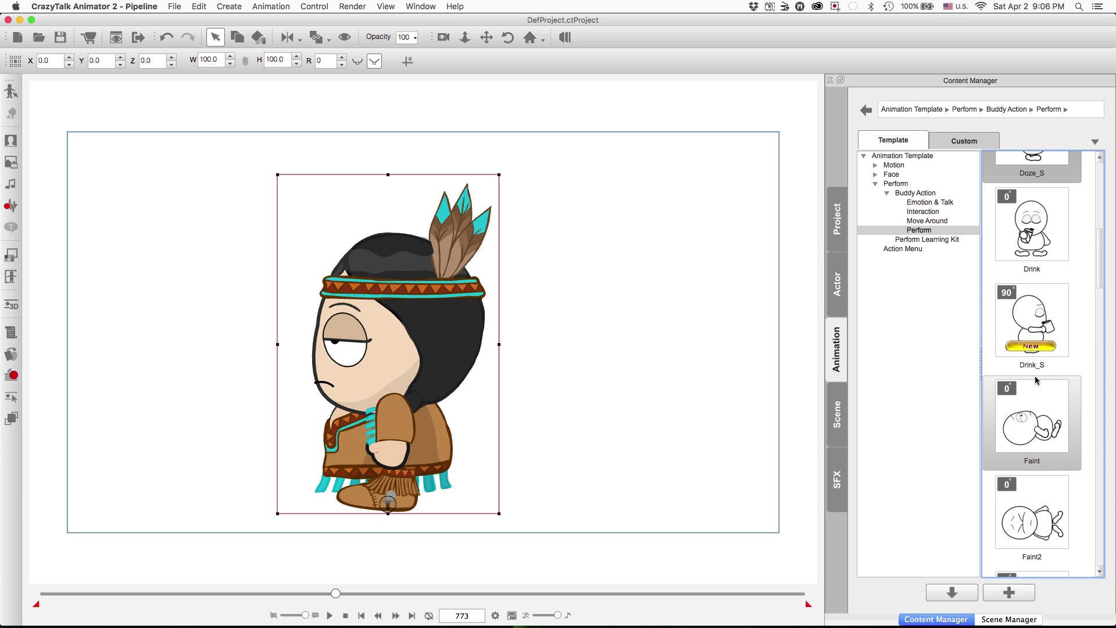
{"action": "double_click", "coordinate": [1035, 319]}
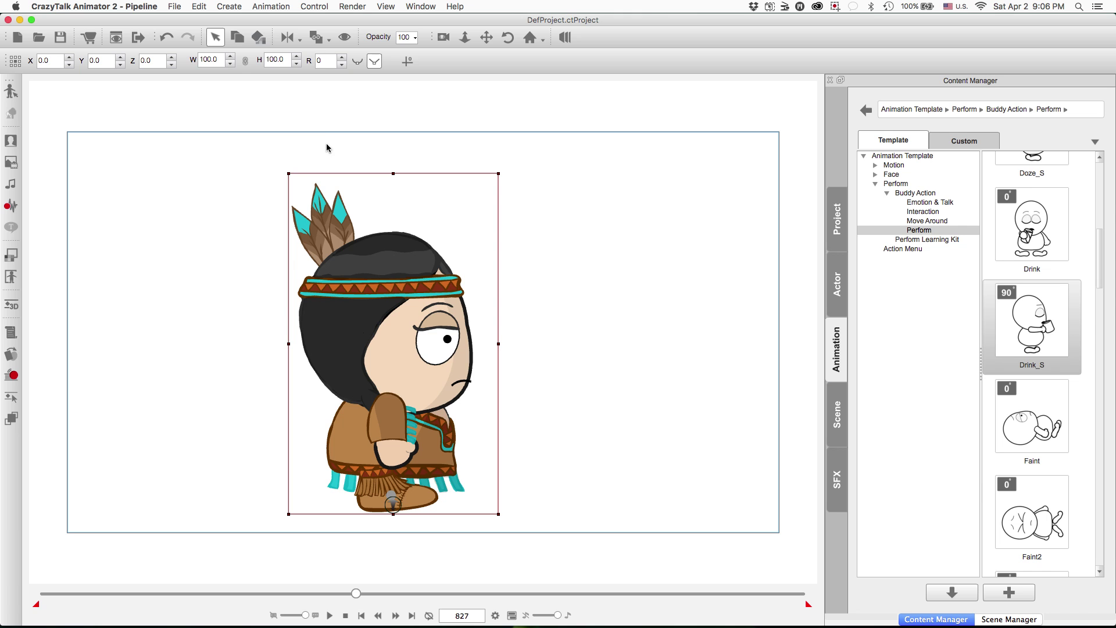
Open the puppet in the character composer and select its right hand in the front view
{"action": "left_click", "coordinate": [11, 91]}
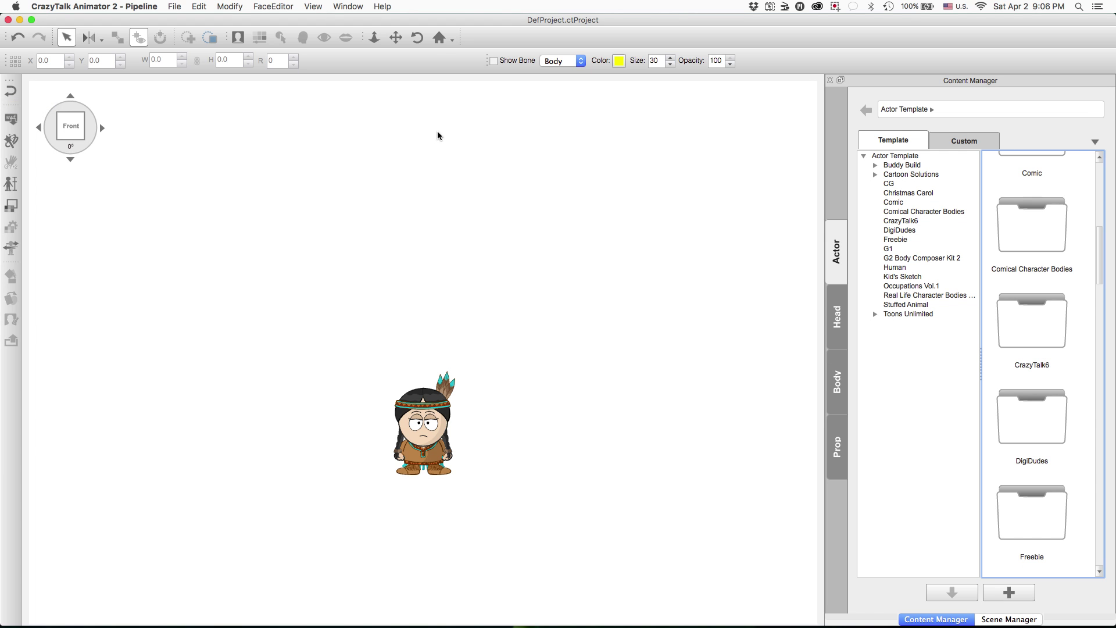
{"action": "left_click", "coordinate": [395, 37]}
{"action": "scroll", "coordinate": [386, 434], "scroll_direction": "up", "scroll_amount": 5}
{"action": "left_click_drag", "start_coordinate": [441, 492], "coordinate": [426, 319]}
{"action": "scroll", "coordinate": [433, 391], "scroll_direction": "up", "scroll_amount": 5}
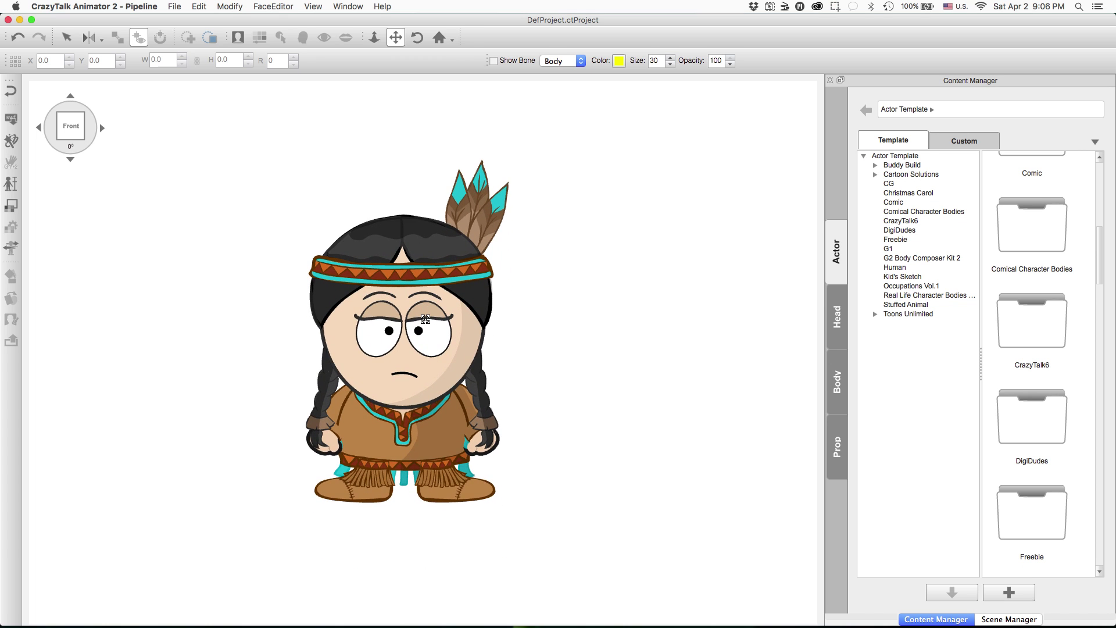
{"action": "scroll", "coordinate": [426, 319], "scroll_direction": "up", "scroll_amount": 5}
{"action": "scroll", "coordinate": [426, 319], "scroll_direction": "up", "scroll_amount": 1}
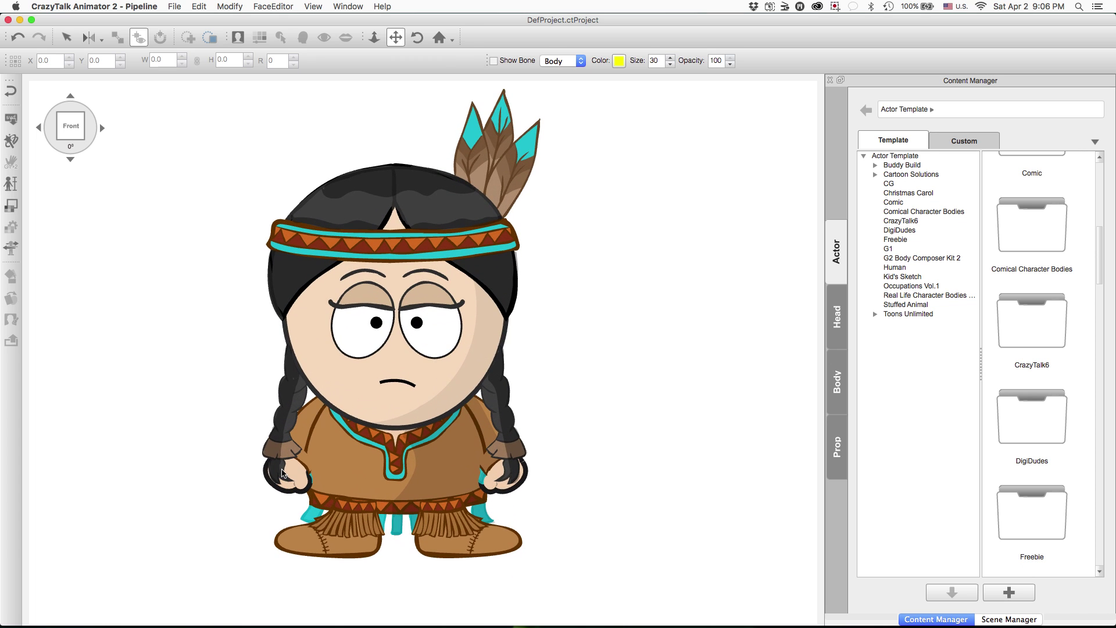
{"action": "left_click", "coordinate": [305, 479]}
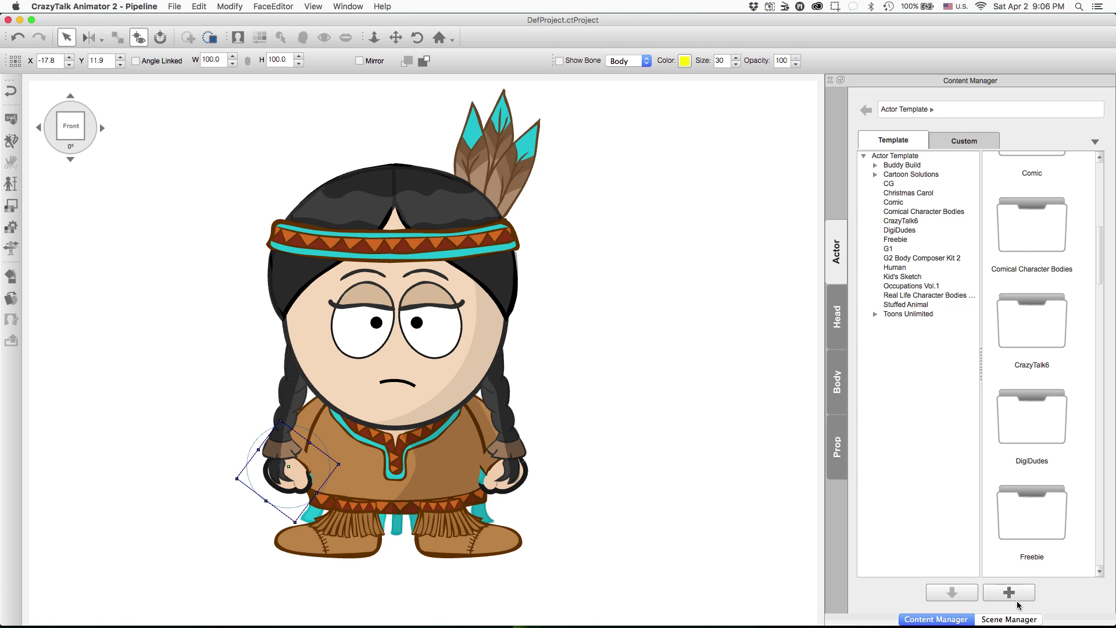
Apply the Hands template from the Buddy Build set of the body's Hands templates to the puppet
{"action": "left_click", "coordinate": [997, 619]}
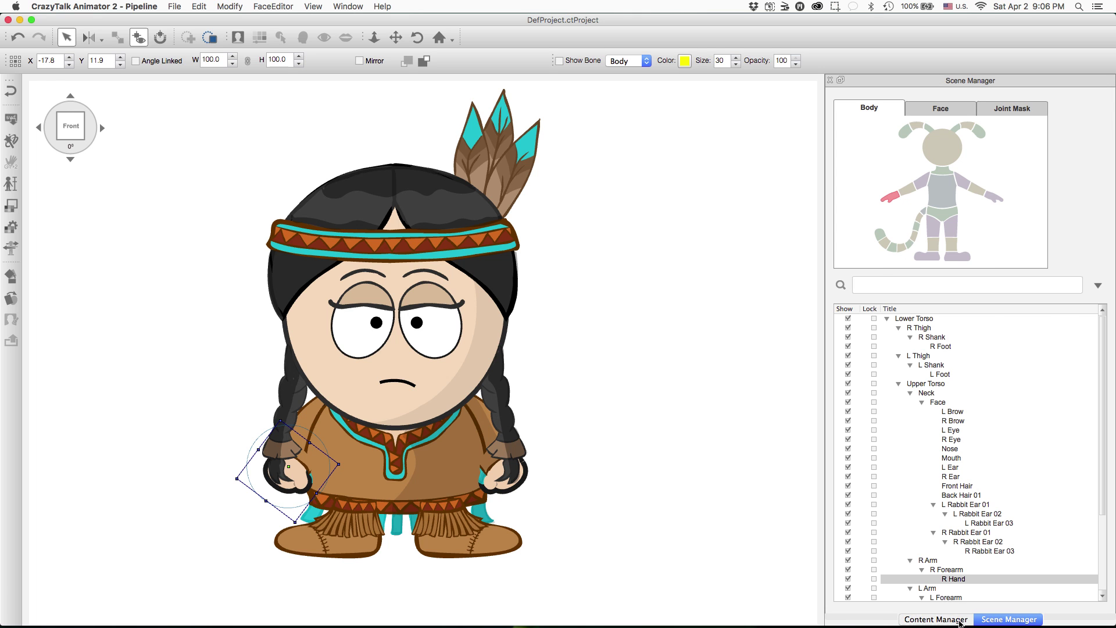
{"action": "left_click", "coordinate": [935, 619]}
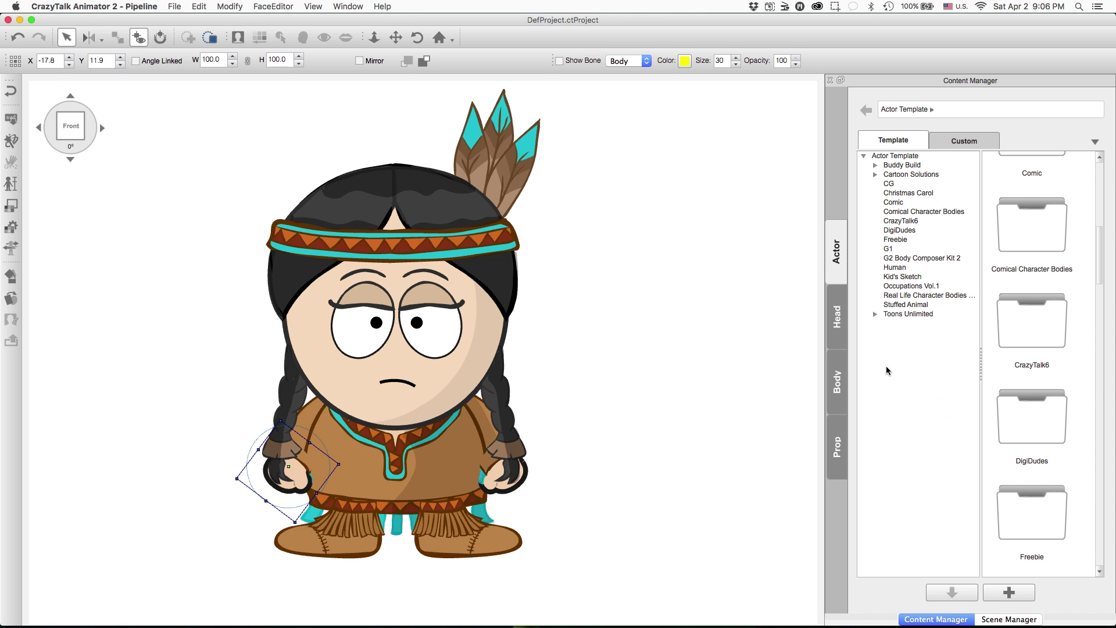
{"action": "left_click", "coordinate": [837, 377]}
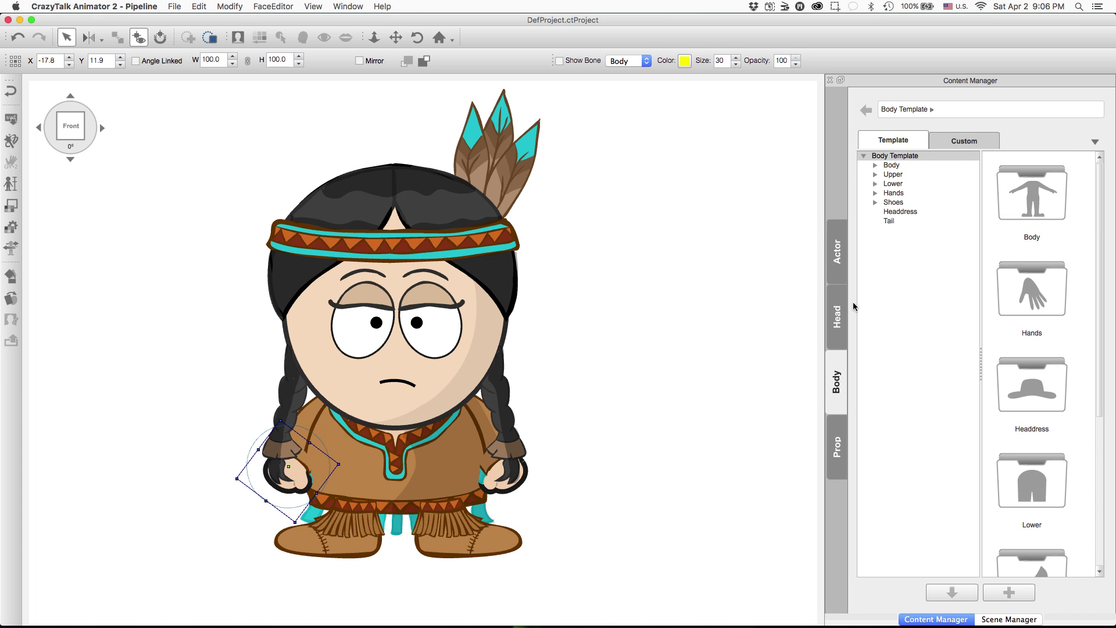
{"action": "double_click", "coordinate": [1013, 278]}
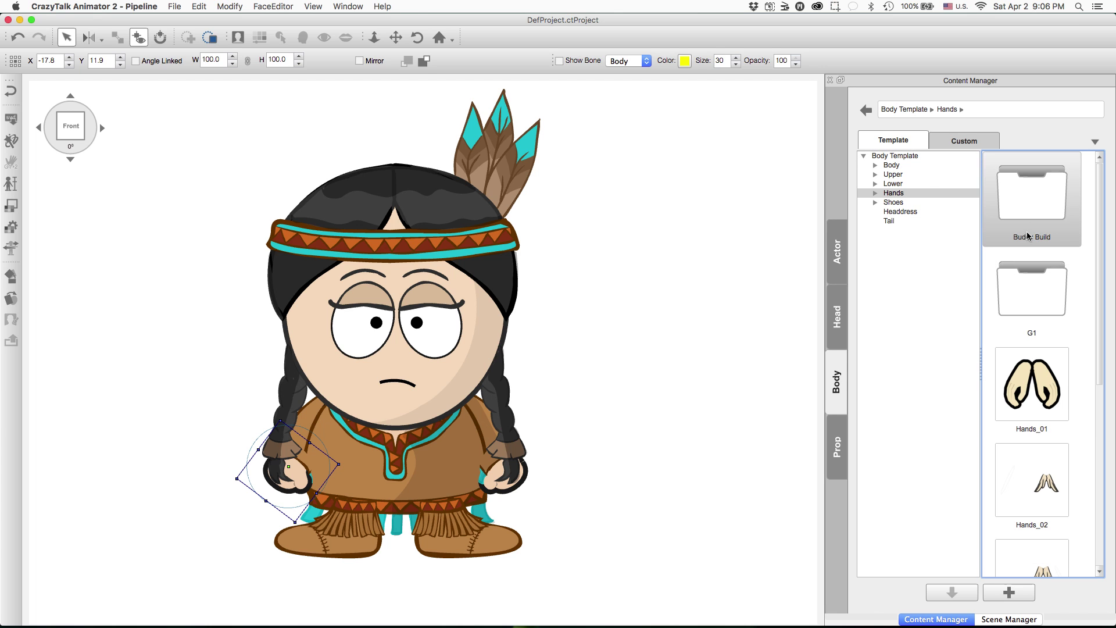
{"action": "double_click", "coordinate": [1029, 205]}
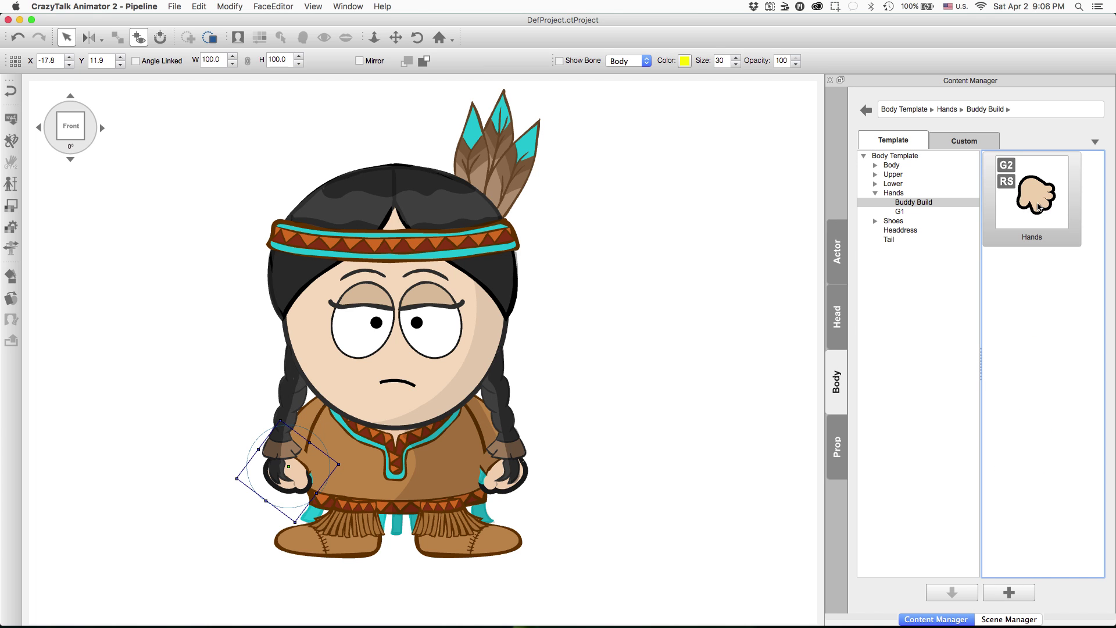
{"action": "double_click", "coordinate": [1038, 208]}
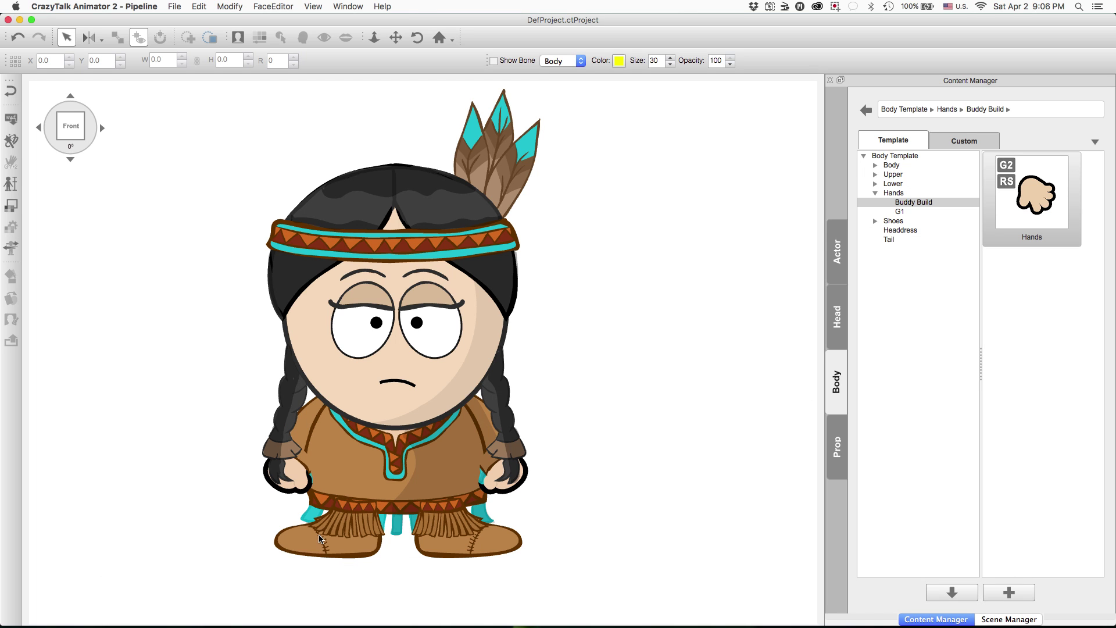
Open the right hand's sprites for editing and try the 21_Snack, 23_Candy and 20_Pen sprites before assigning 15_Cup
{"action": "left_click", "coordinate": [299, 489]}
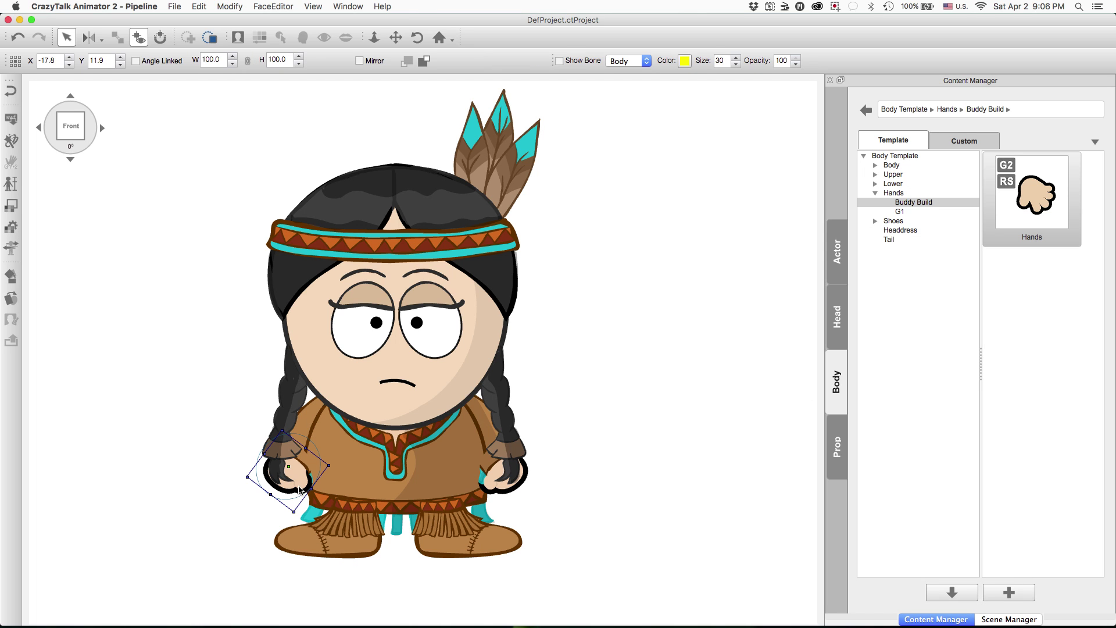
{"action": "left_click", "coordinate": [15, 296]}
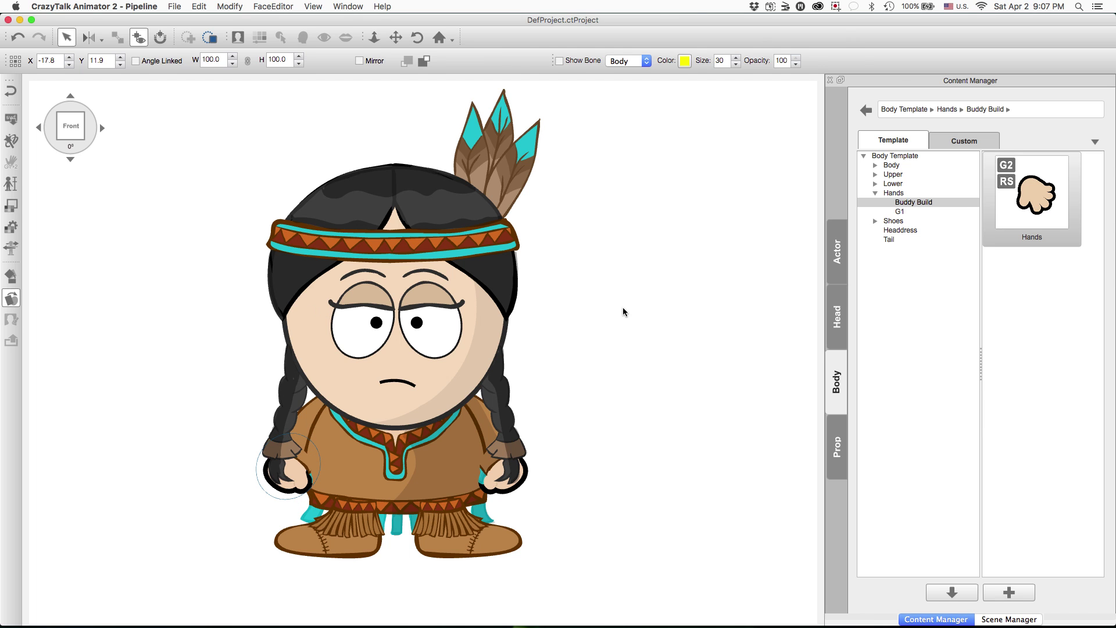
{"action": "left_click", "coordinate": [874, 429]}
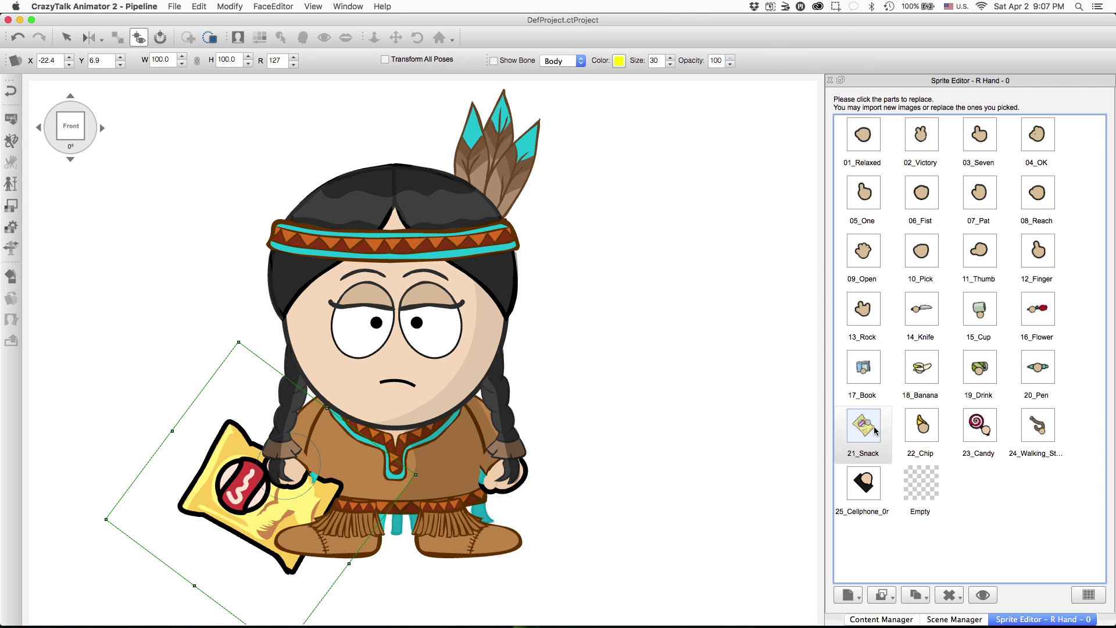
{"action": "left_click", "coordinate": [981, 430]}
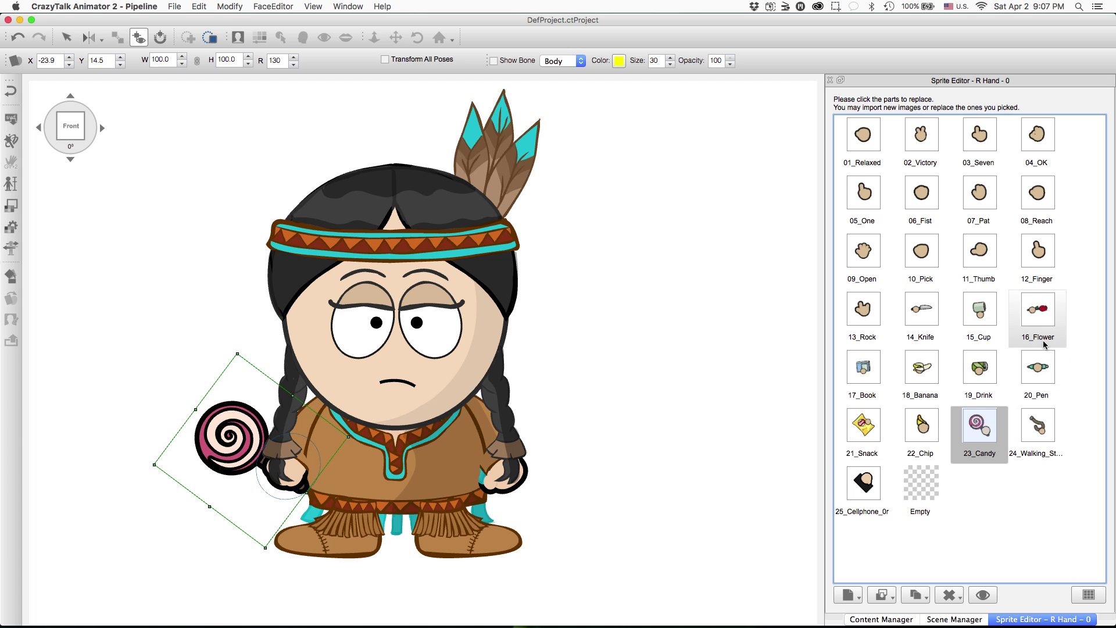
{"action": "left_click", "coordinate": [1039, 369]}
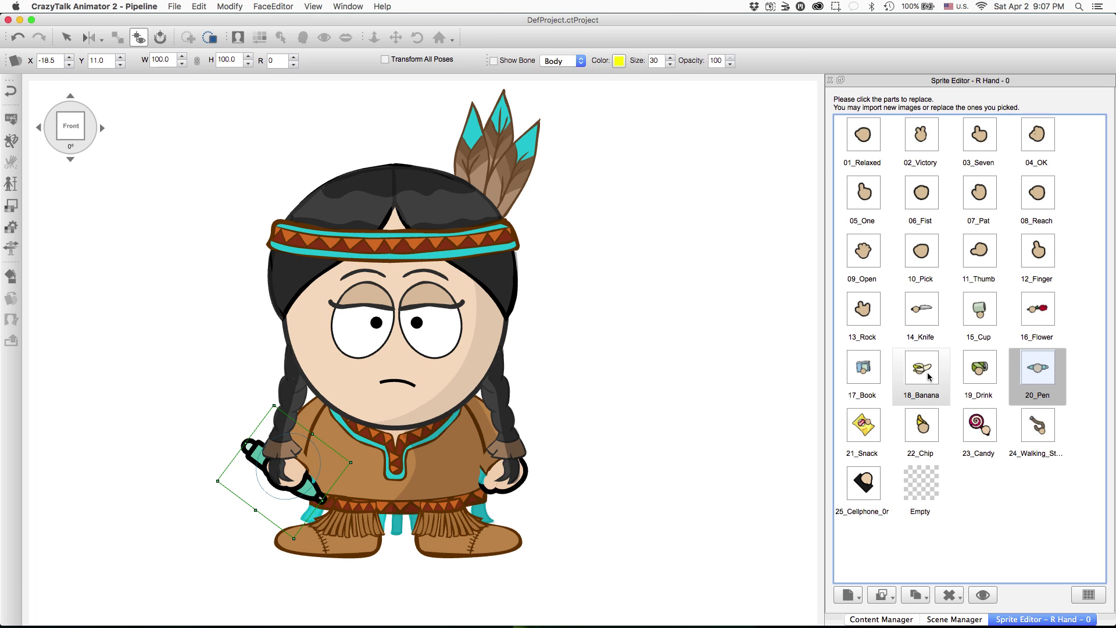
{"action": "left_click", "coordinate": [992, 311]}
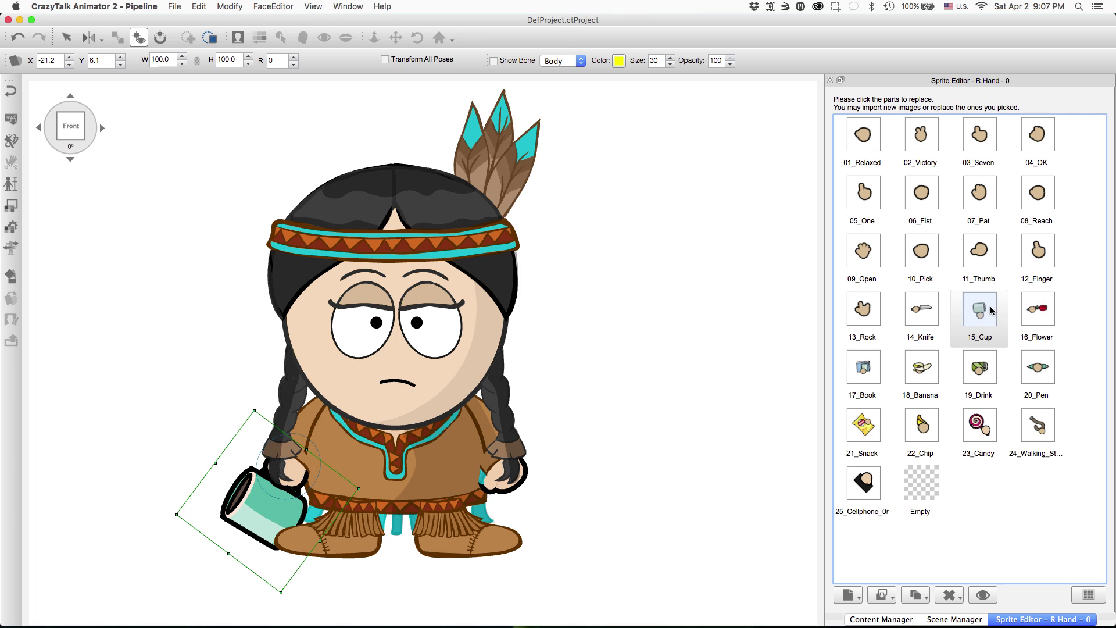
Try the 25_Cellphone, 17_Book and 14_Knife sprites on the right hand, then put 15_Cup back
{"action": "left_click", "coordinate": [870, 473]}
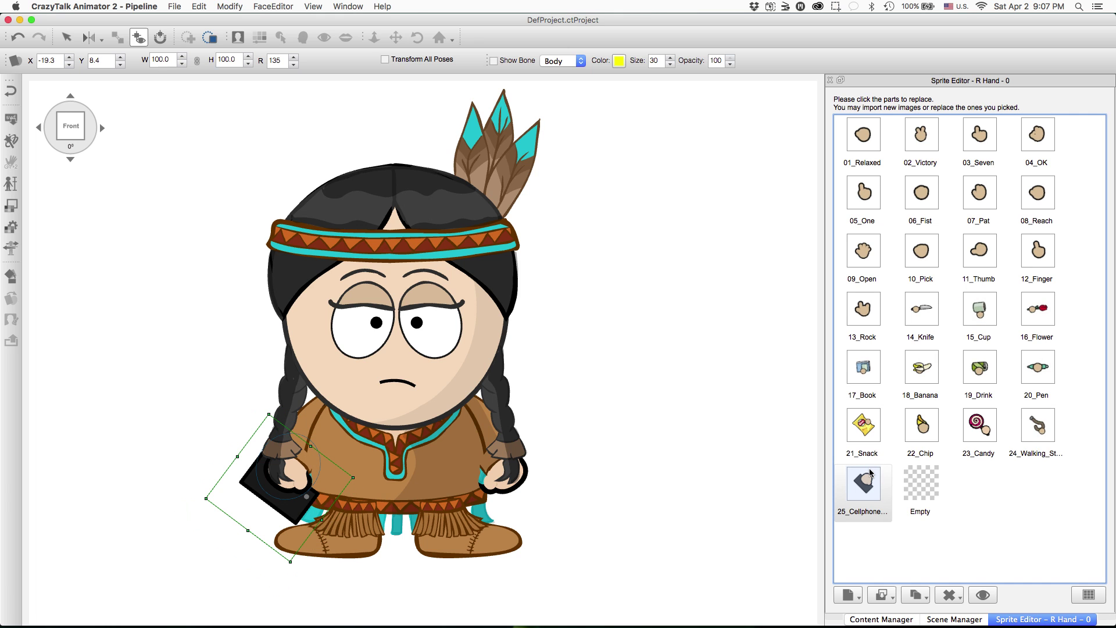
{"action": "left_click", "coordinate": [858, 369]}
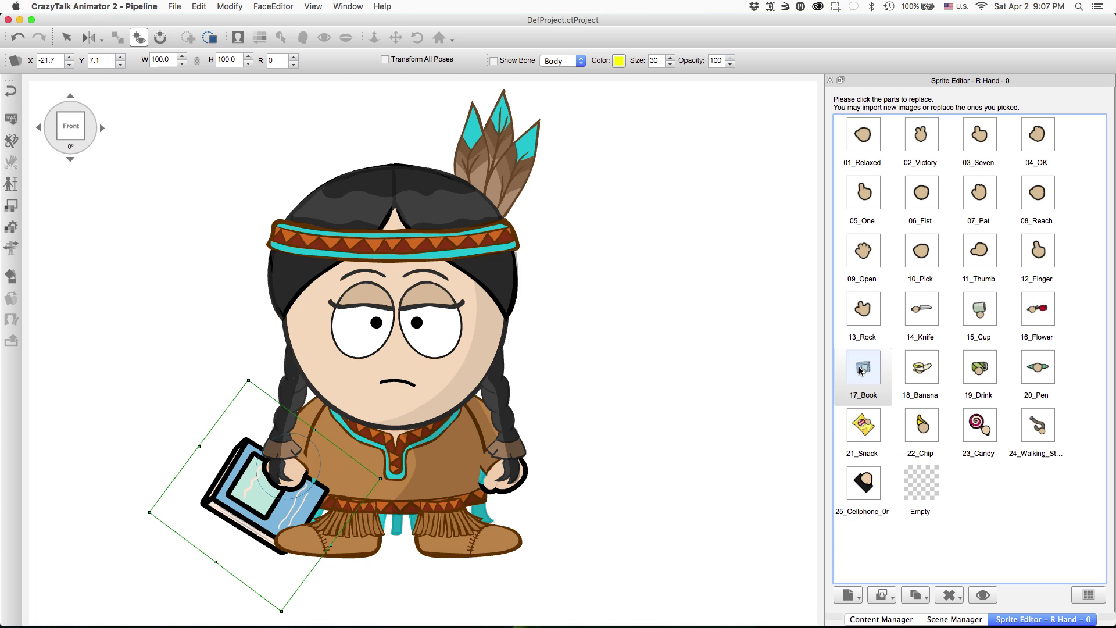
{"action": "left_click", "coordinate": [925, 314]}
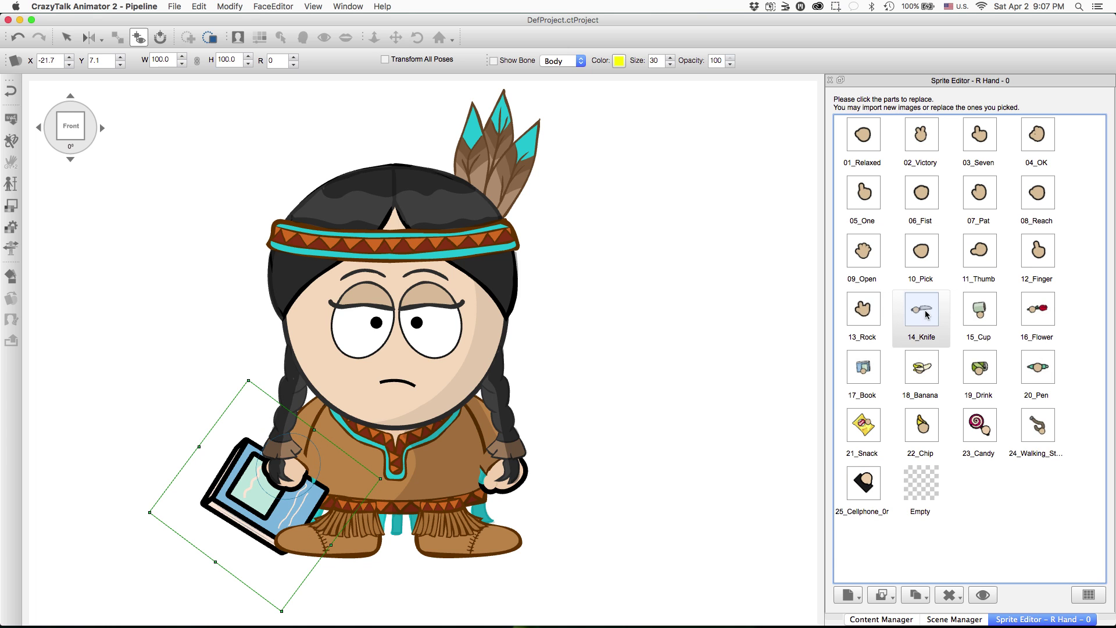
{"action": "left_click", "coordinate": [981, 315]}
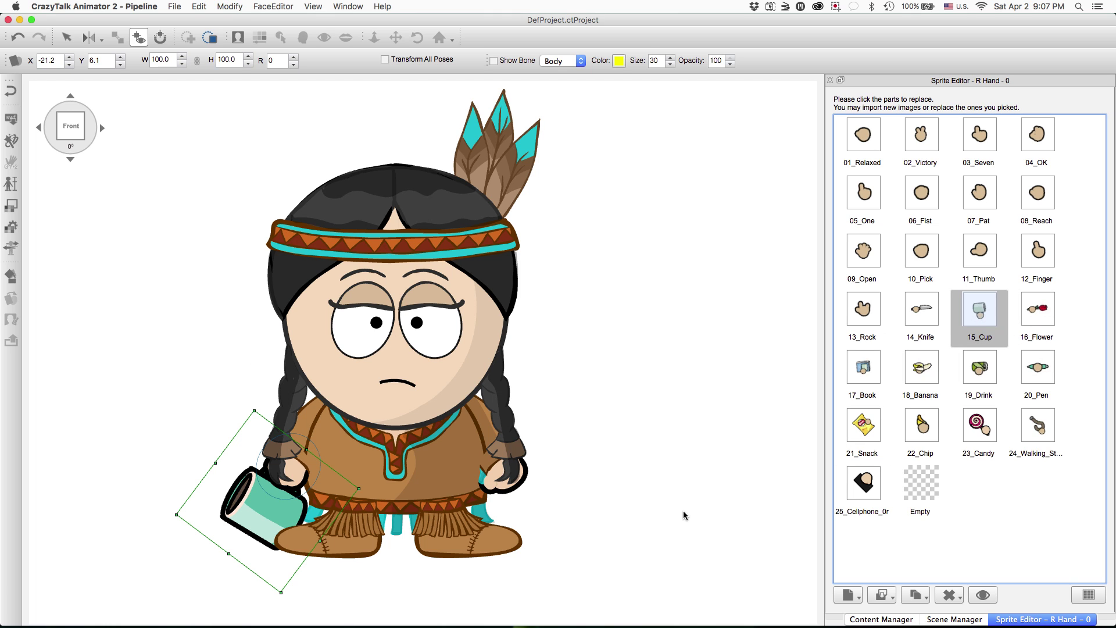
Try the 15_Cup, 16_Flower and 19_Drink sprites on the left hand and return the puppet to the stage
{"action": "left_click", "coordinate": [494, 482]}
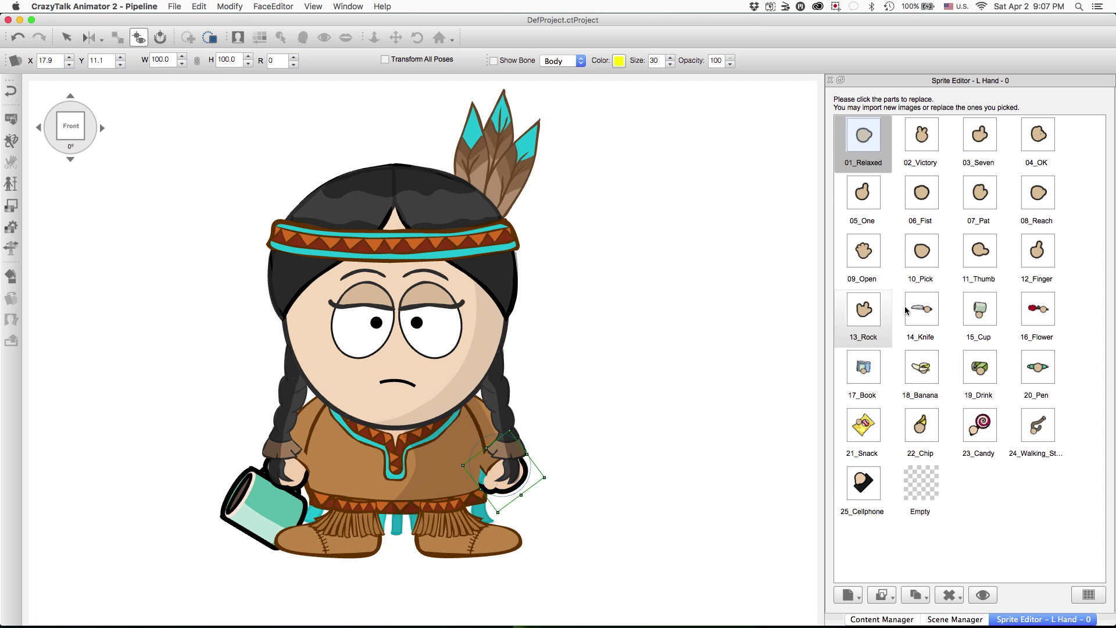
{"action": "left_click", "coordinate": [982, 308]}
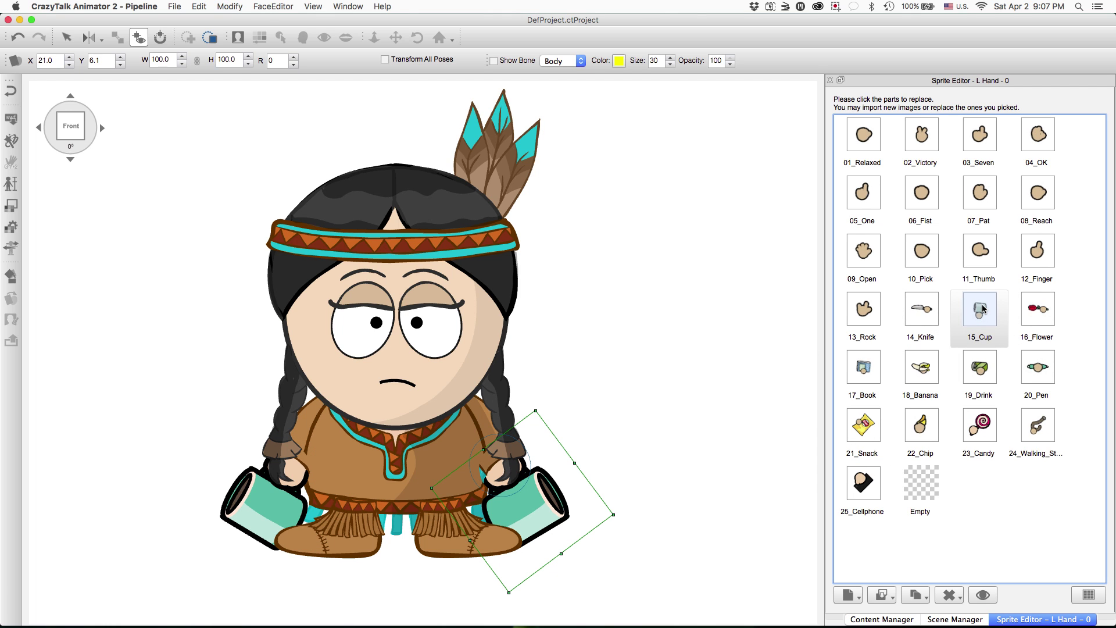
{"action": "left_click", "coordinate": [1040, 310]}
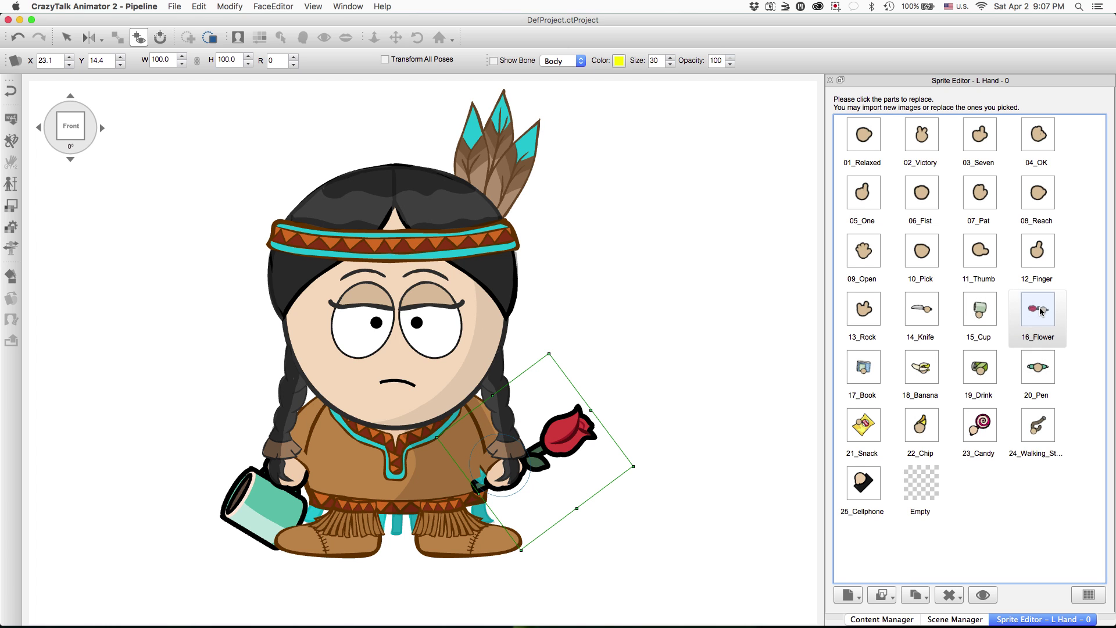
{"action": "left_click", "coordinate": [981, 378]}
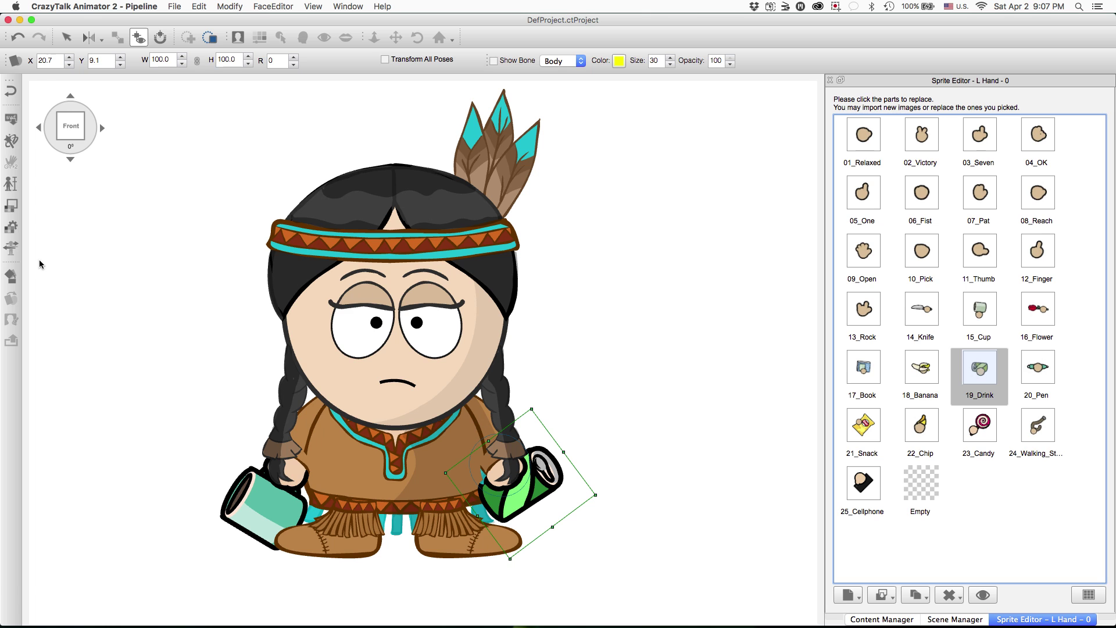
{"action": "left_click", "coordinate": [12, 92]}
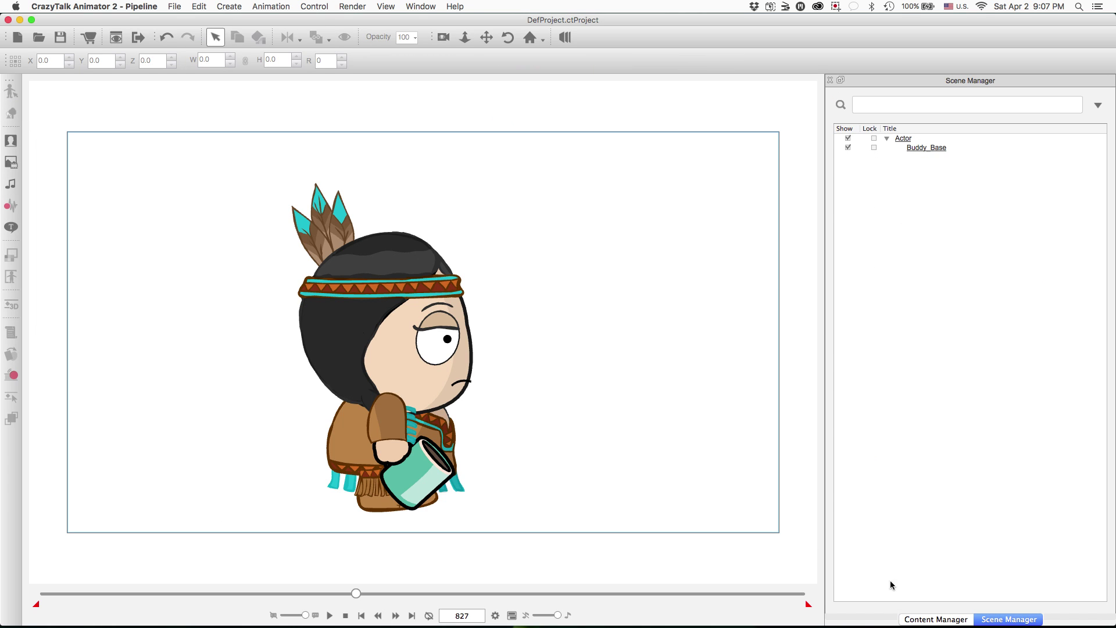
Apply the Punch_S performance from Buddy Action's Interaction templates to the puppet on the stage
{"action": "left_click", "coordinate": [936, 619]}
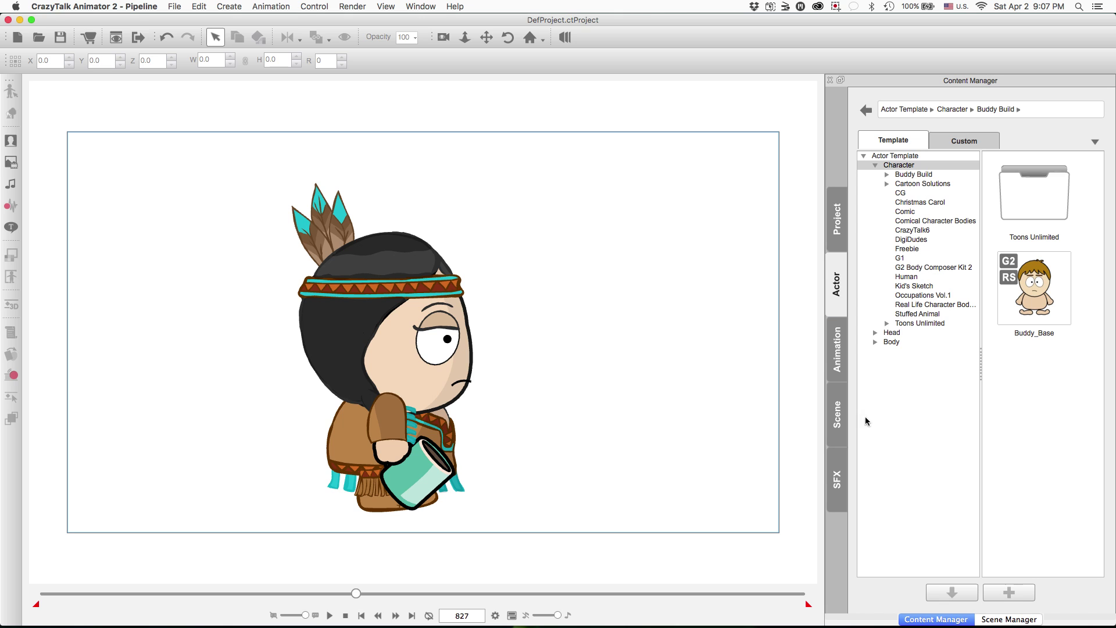
{"action": "left_click", "coordinate": [827, 355]}
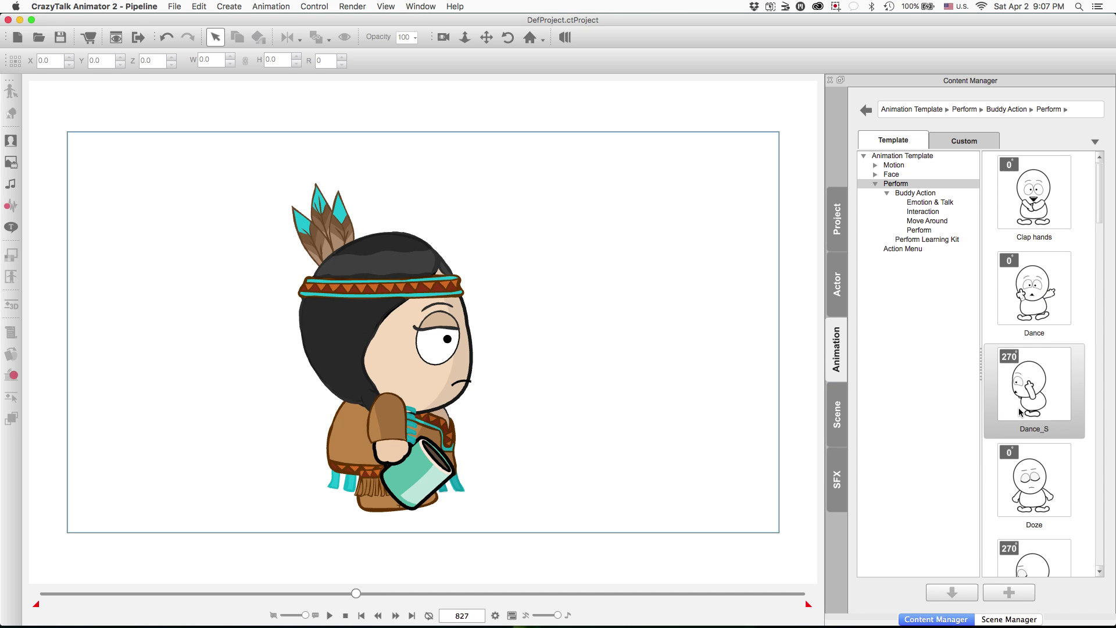
{"action": "left_click", "coordinate": [924, 212]}
{"action": "scroll", "coordinate": [1035, 270], "scroll_direction": "down", "scroll_amount": 3}
{"action": "scroll", "coordinate": [1034, 272], "scroll_direction": "down", "scroll_amount": 15}
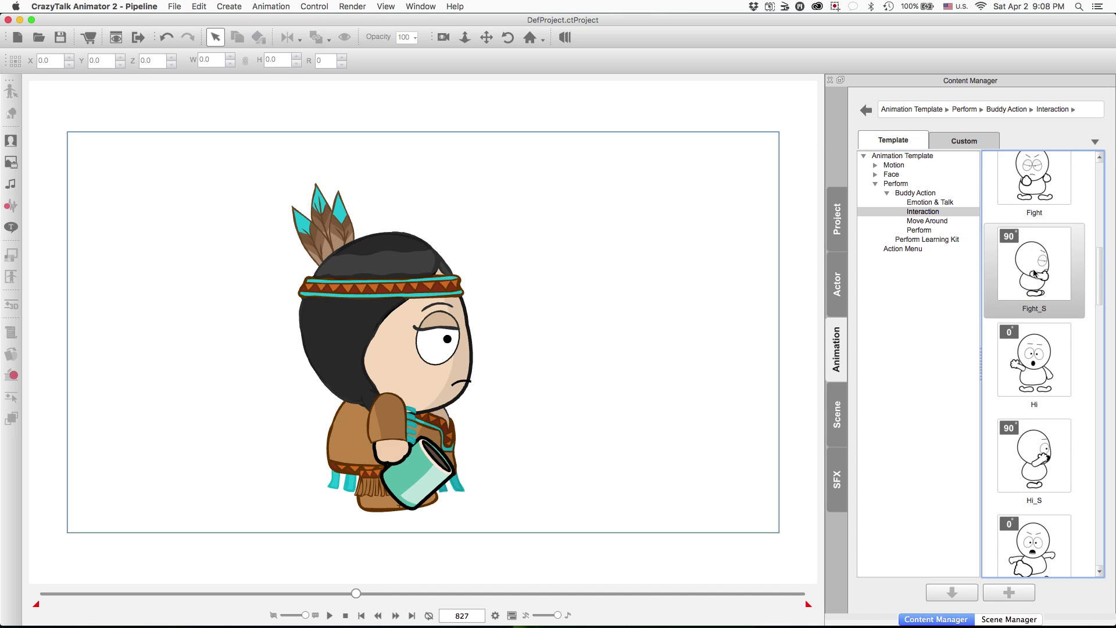
{"action": "scroll", "coordinate": [1034, 271], "scroll_direction": "down", "scroll_amount": 10}
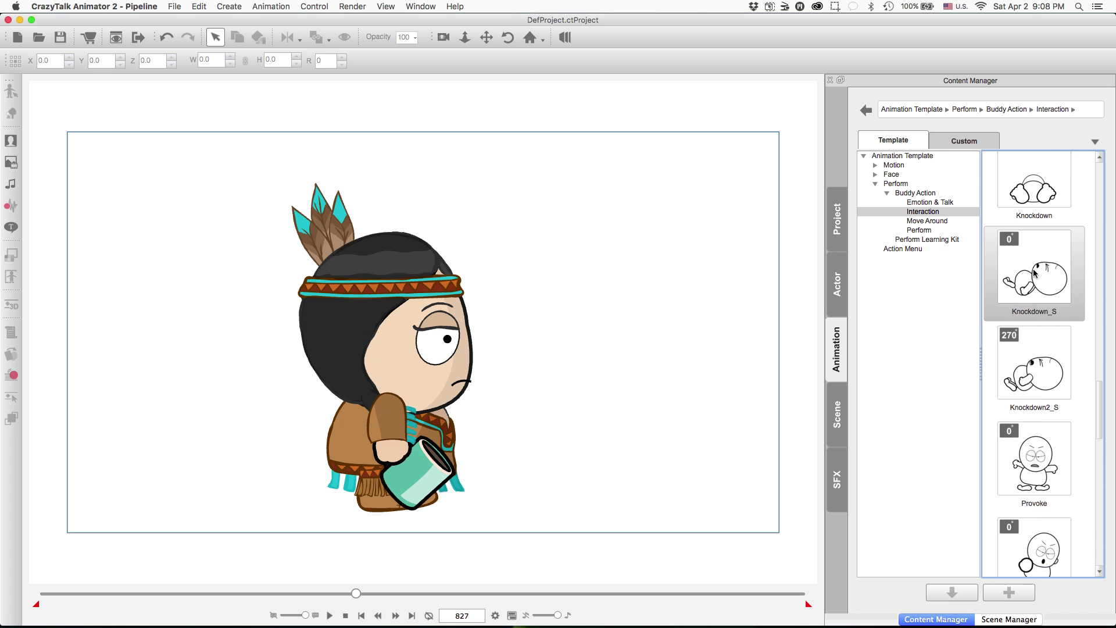
{"action": "scroll", "coordinate": [1034, 273], "scroll_direction": "up", "scroll_amount": 2}
{"action": "double_click", "coordinate": [1034, 274]}
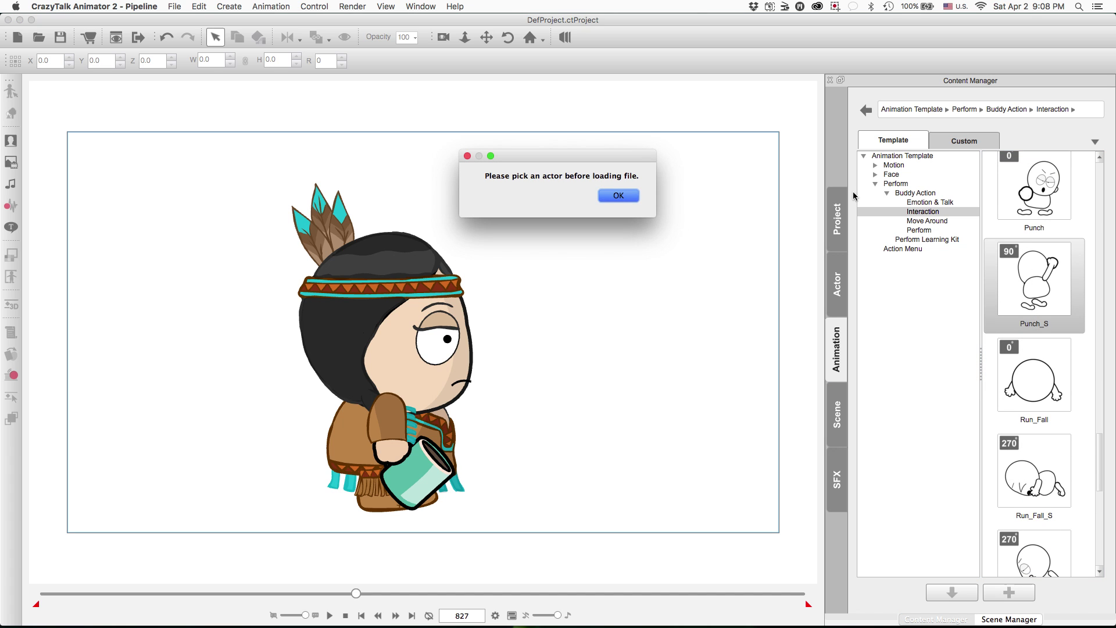
{"action": "left_click", "coordinate": [619, 196]}
{"action": "left_click", "coordinate": [414, 329]}
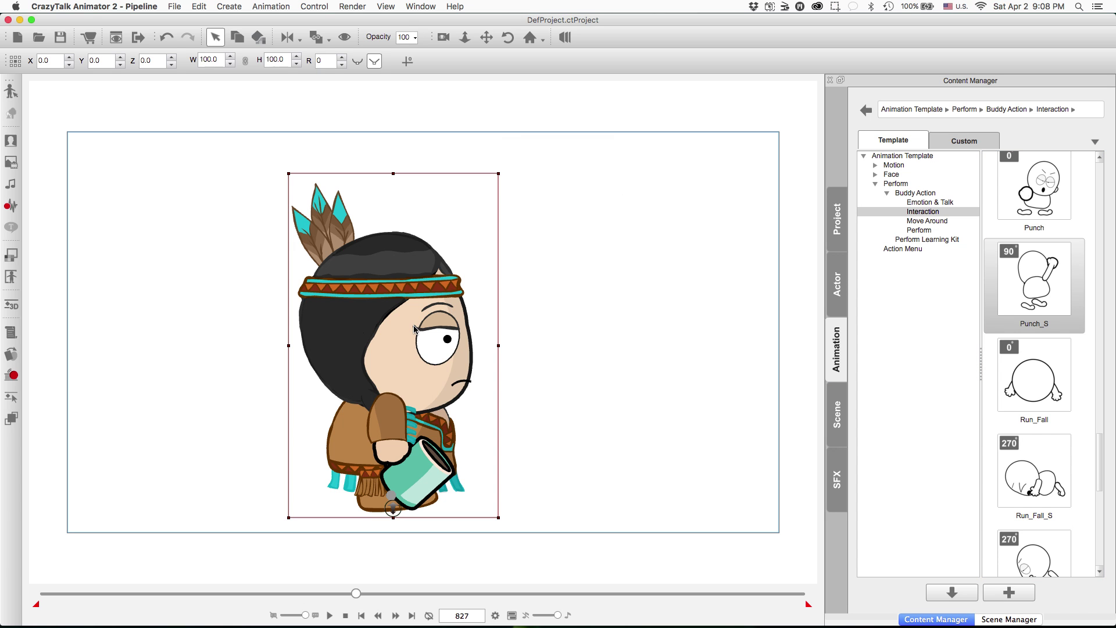
{"action": "double_click", "coordinate": [1033, 275]}
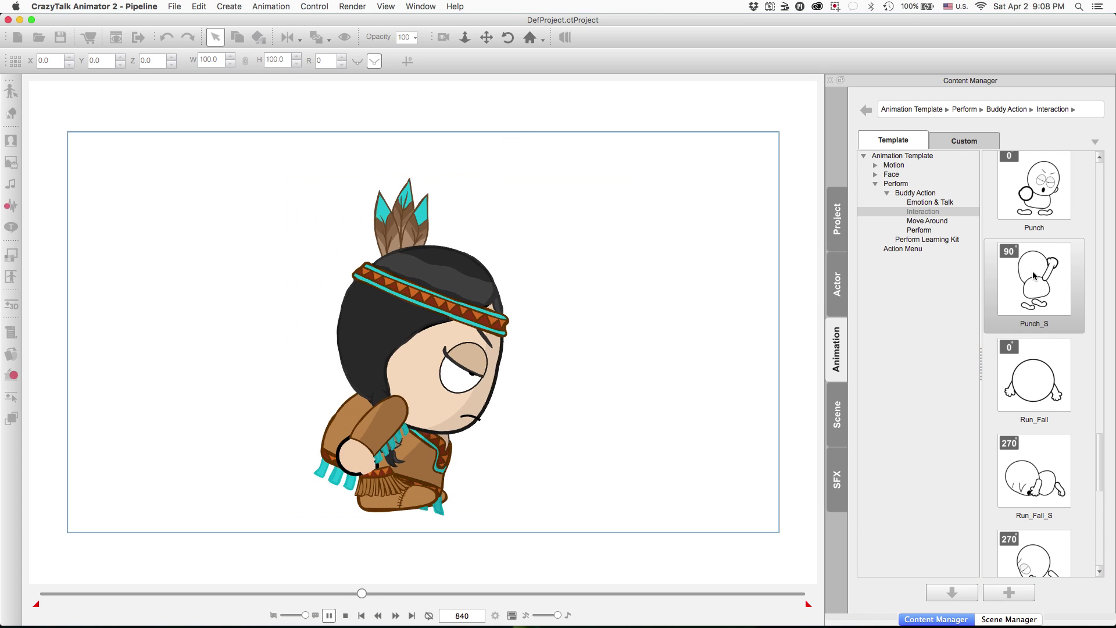
Apply the Drink_S performance from Buddy Action's Perform templates to the puppet
{"action": "left_click", "coordinate": [922, 222]}
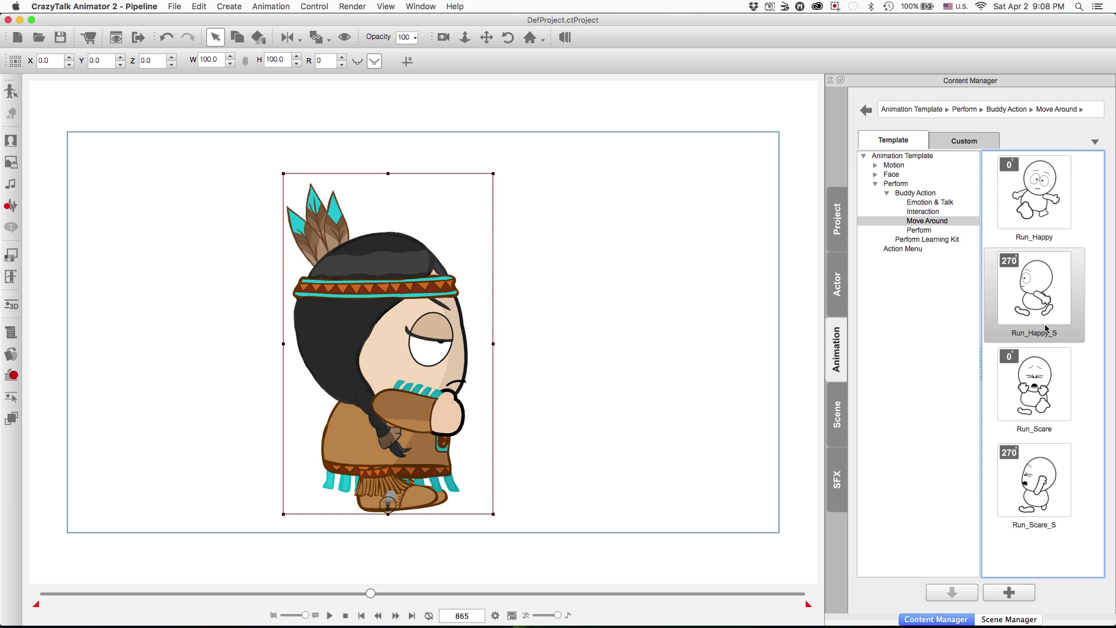
{"action": "left_click", "coordinate": [916, 231]}
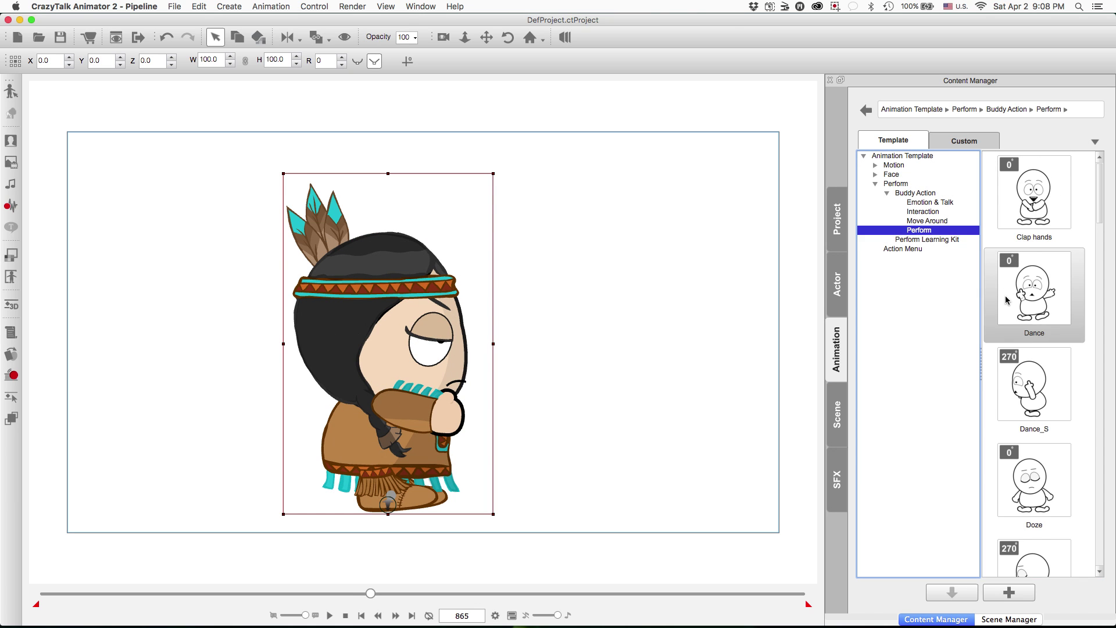
{"action": "scroll", "coordinate": [1006, 299], "scroll_direction": "down", "scroll_amount": 10}
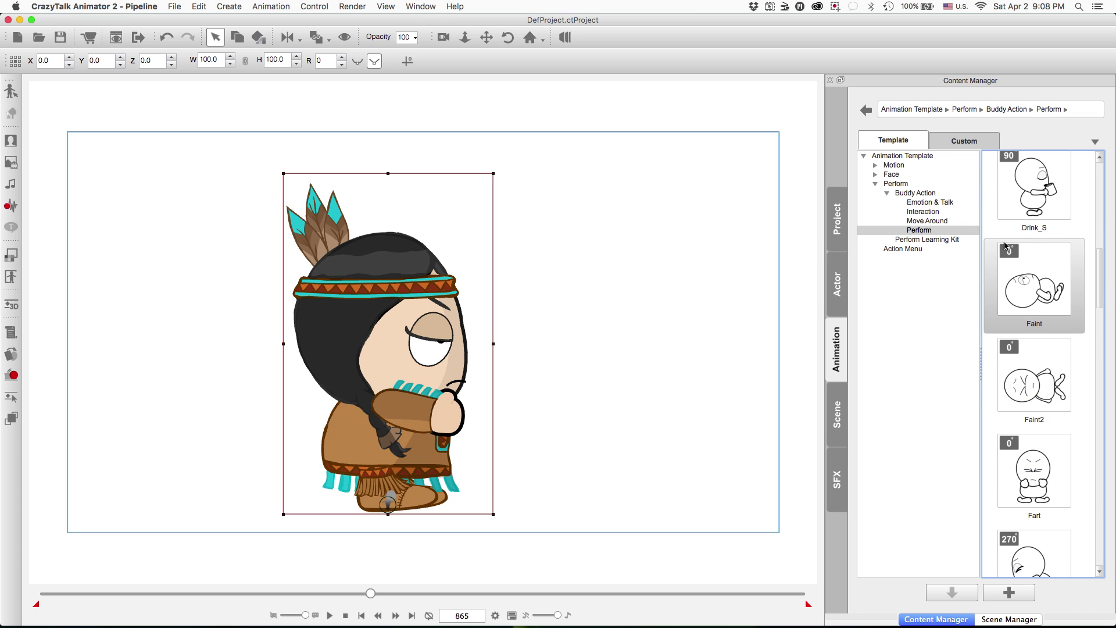
{"action": "double_click", "coordinate": [1017, 197]}
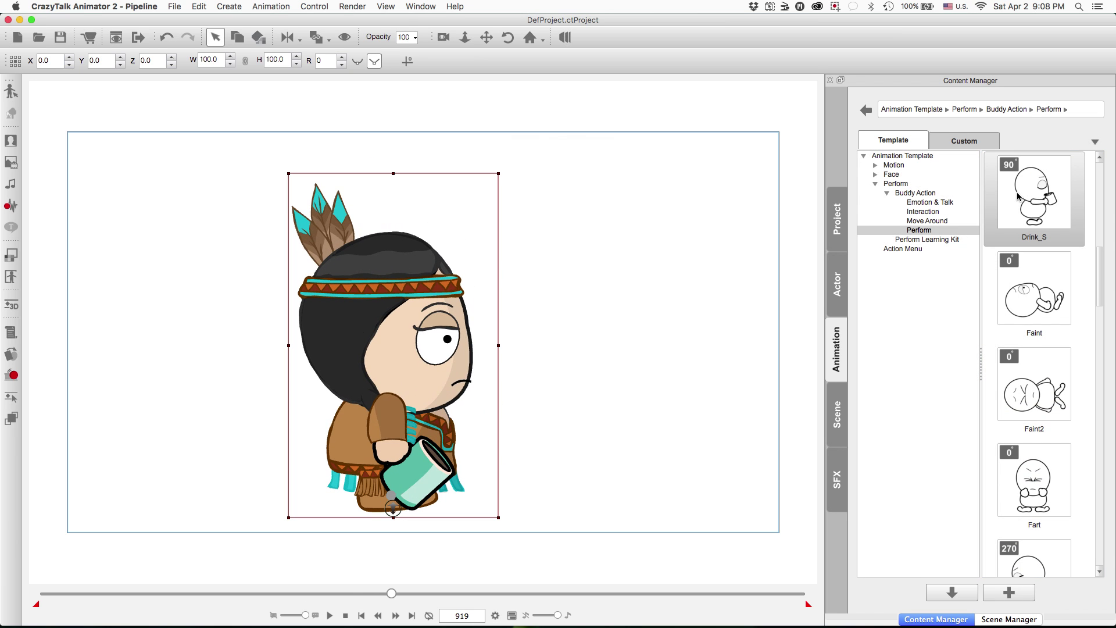
Bring the puppet closer to the camera, to a Z of about 83, and reframe it inside the stage
{"action": "scroll", "coordinate": [724, 352], "scroll_direction": "up", "scroll_amount": 2}
{"action": "scroll", "coordinate": [725, 352], "scroll_direction": "up", "scroll_amount": 5}
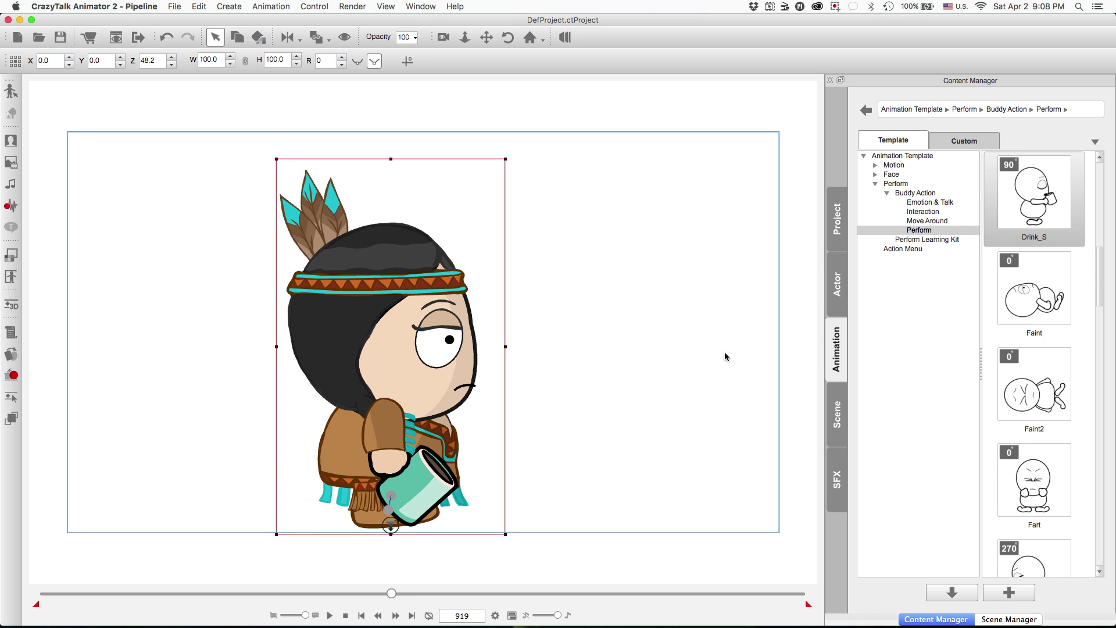
{"action": "scroll", "coordinate": [724, 351], "scroll_direction": "up", "scroll_amount": 9}
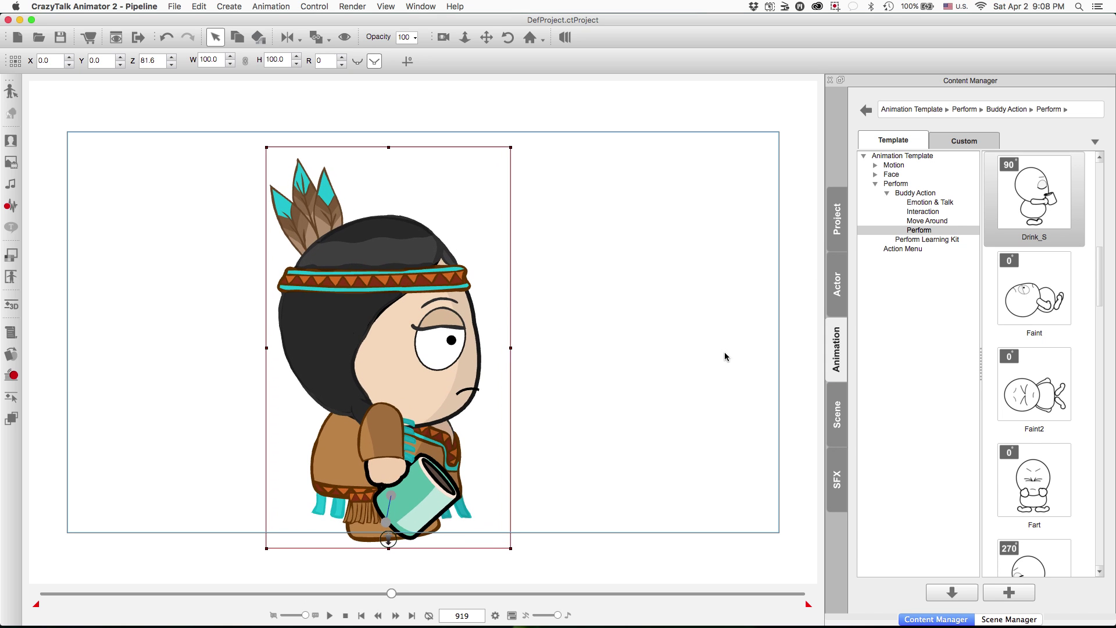
{"action": "left_click", "coordinate": [486, 39]}
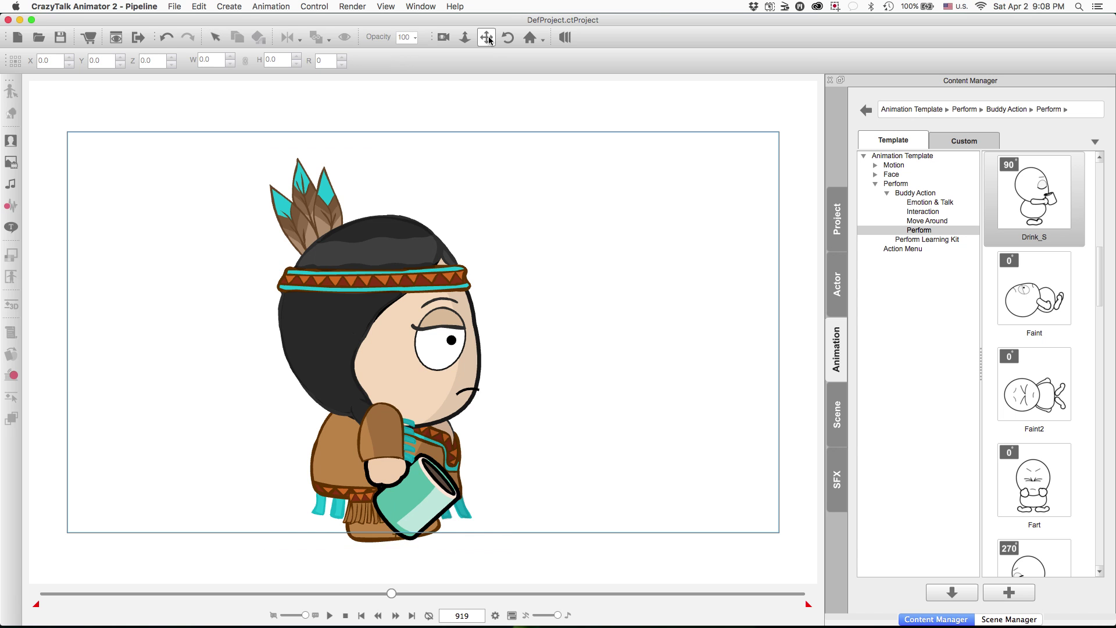
{"action": "scroll", "coordinate": [331, 265], "scroll_direction": "down", "scroll_amount": 4}
{"action": "scroll", "coordinate": [331, 264], "scroll_direction": "down", "scroll_amount": 2}
{"action": "left_click_drag", "start_coordinate": [381, 335], "coordinate": [389, 317]}
{"action": "scroll", "coordinate": [389, 317], "scroll_direction": "up", "scroll_amount": 4}
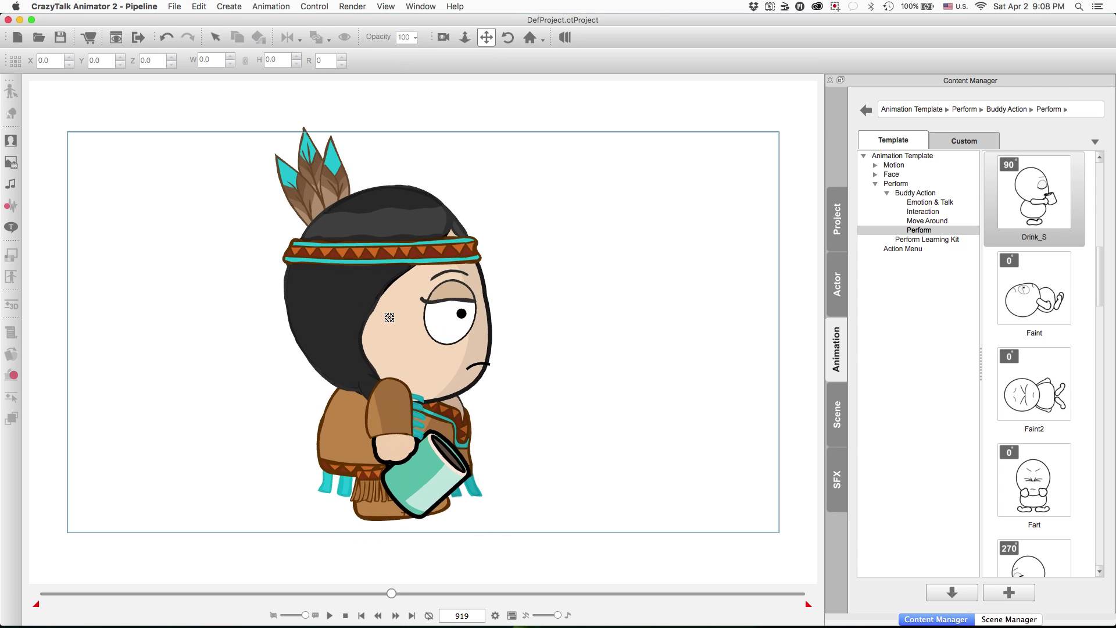
{"action": "scroll", "coordinate": [389, 317], "scroll_direction": "down", "scroll_amount": 1}
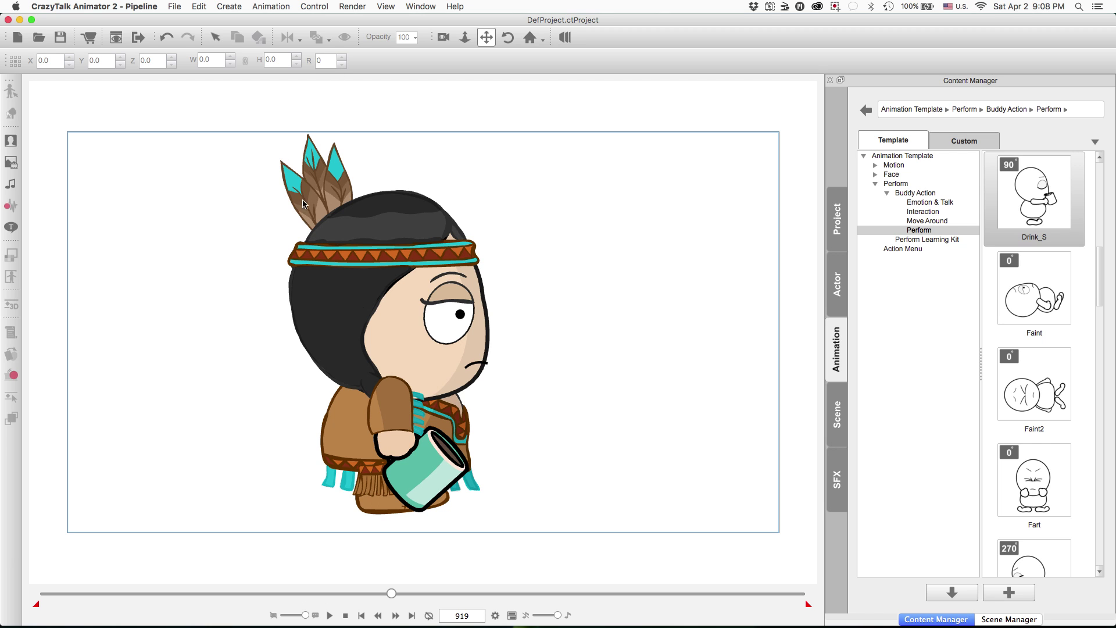
Turn the selected puppet through its front, three-quarter and back angles to check how it holds the cup
{"action": "left_click", "coordinate": [314, 218]}
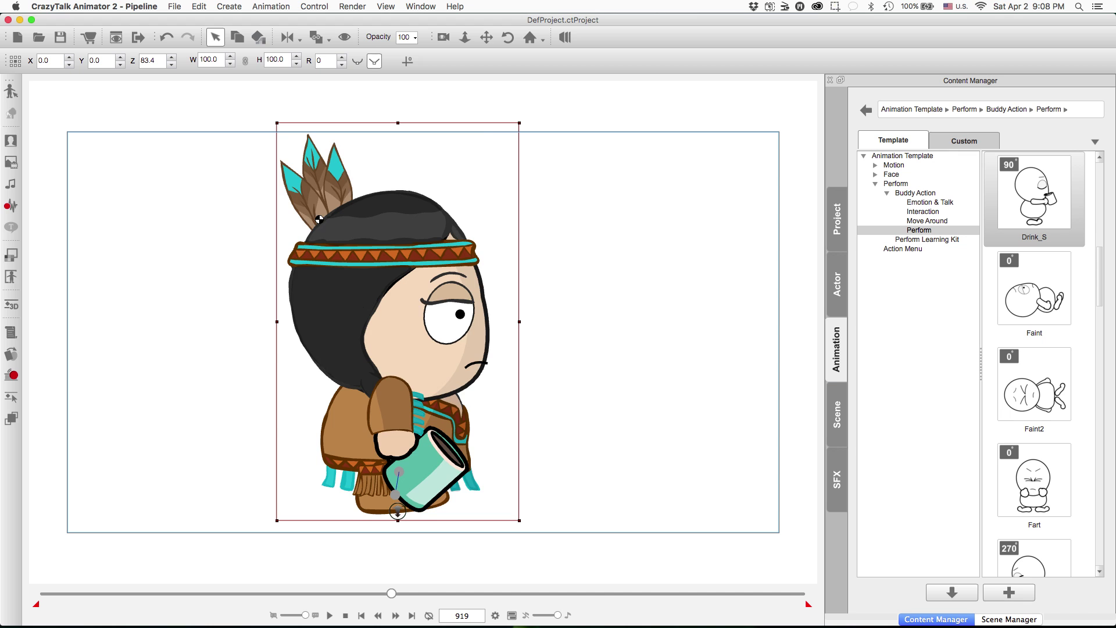
{"action": "key", "text": "1"}
{"action": "key", "text": "2"}
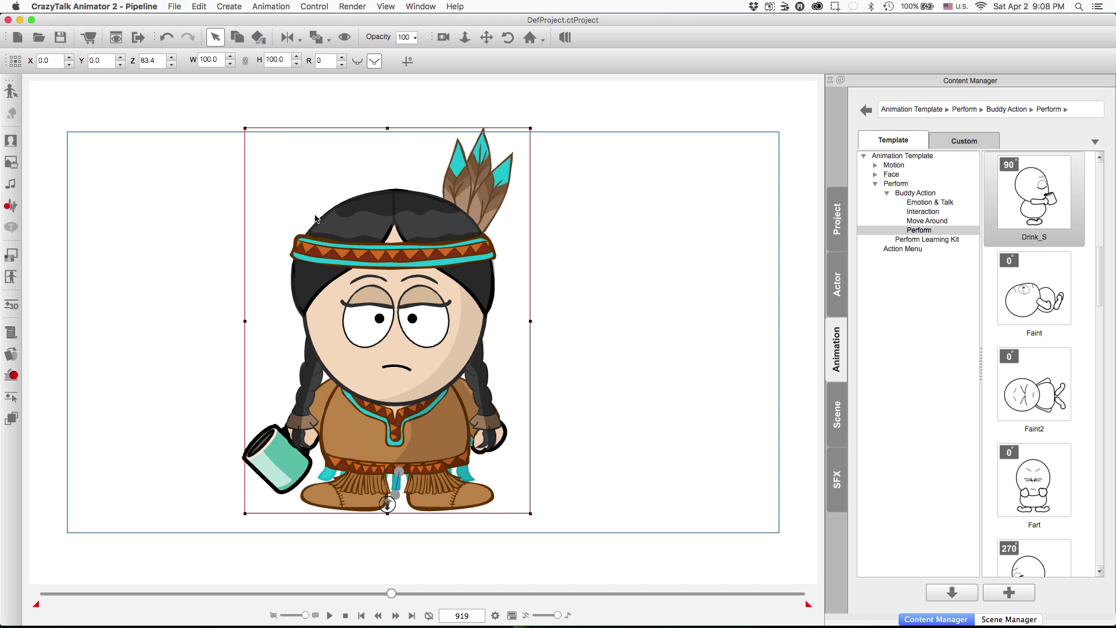
{"action": "key", "text": "3"}
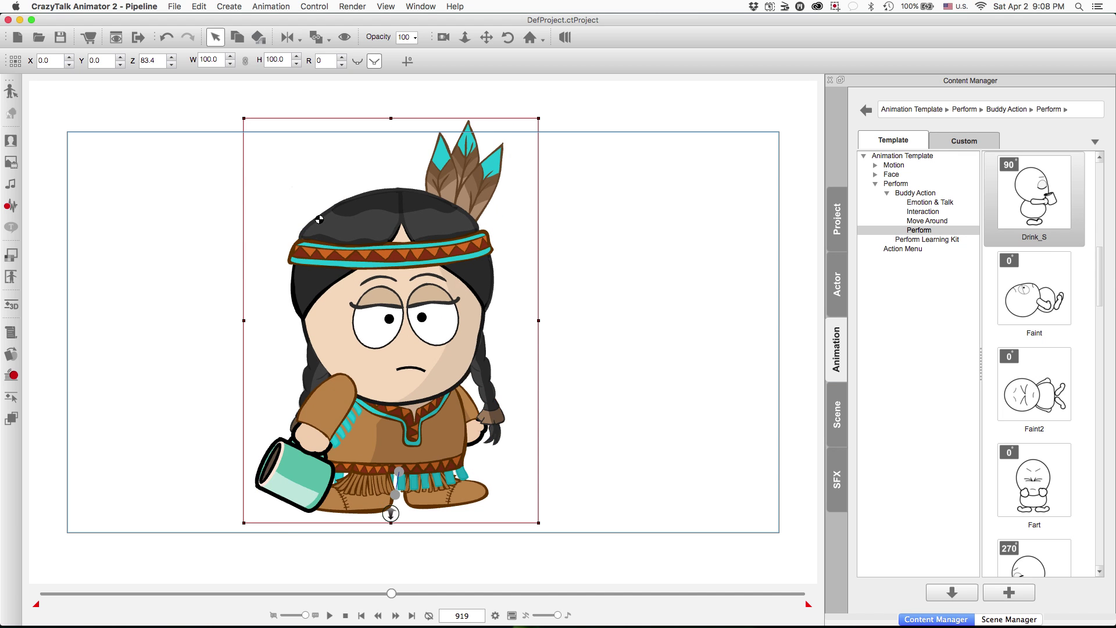
{"action": "key", "text": "6"}
{"action": "key", "text": "9"}
{"action": "key", "text": "8"}
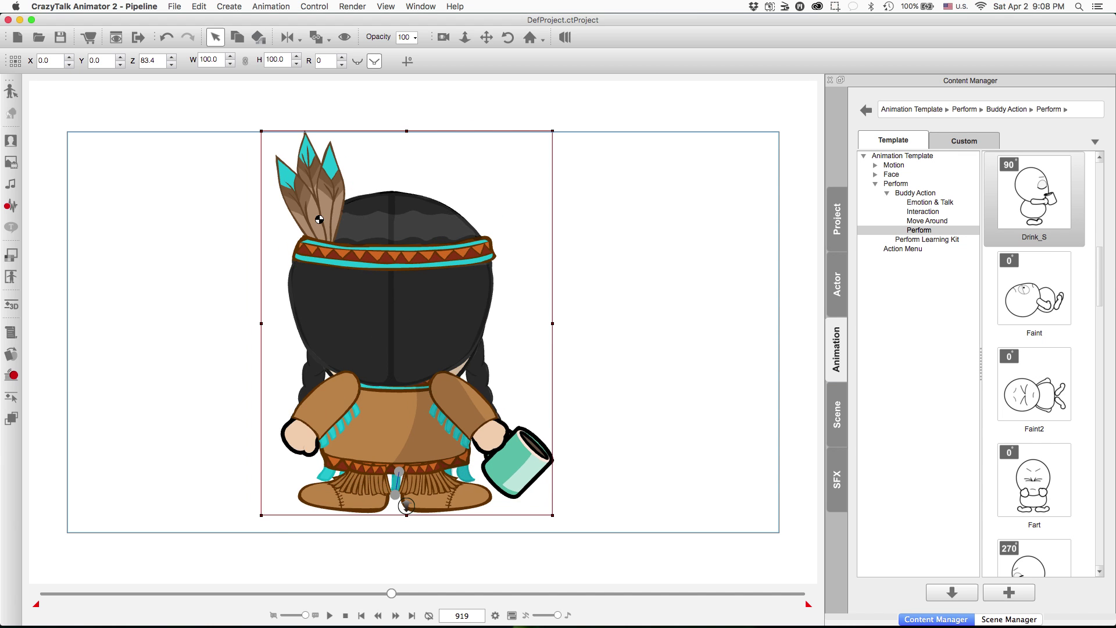
View the puppet from its remaining side and three-quarter angles, then return it to the front view
{"action": "key", "text": "7"}
{"action": "key", "text": "4"}
{"action": "key", "text": "1"}
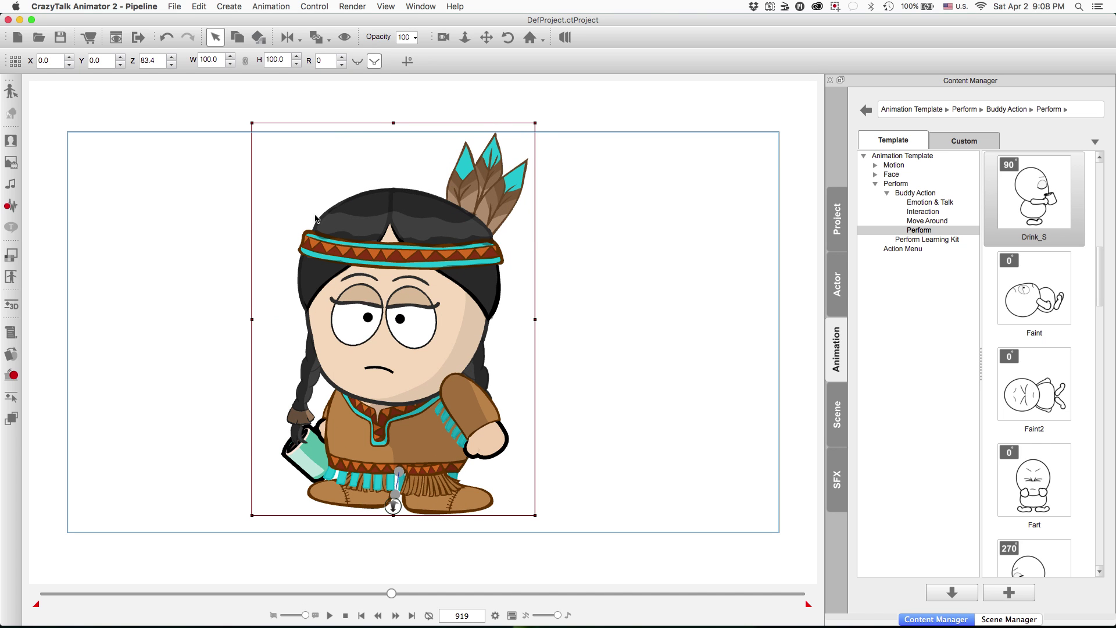
{"action": "key", "text": "2"}
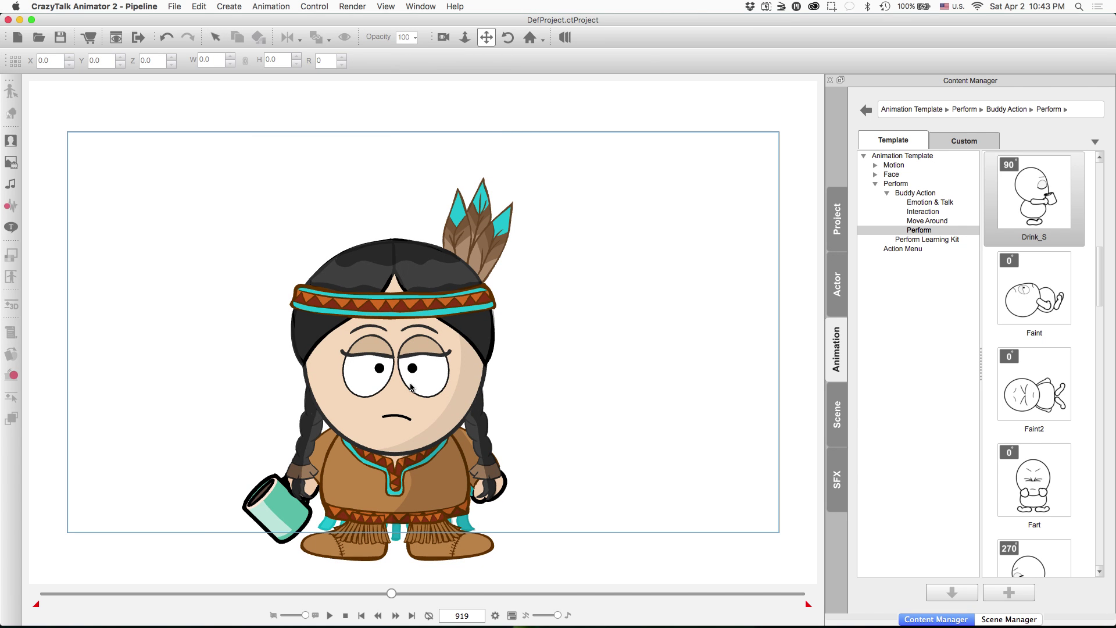
Raise the puppet to a Y of 0, remove its animation and return to frame 1
{"action": "key", "text": "q"}
{"action": "left_click", "coordinate": [403, 382]}
{"action": "left_click_drag", "start_coordinate": [403, 382], "coordinate": [406, 318]}
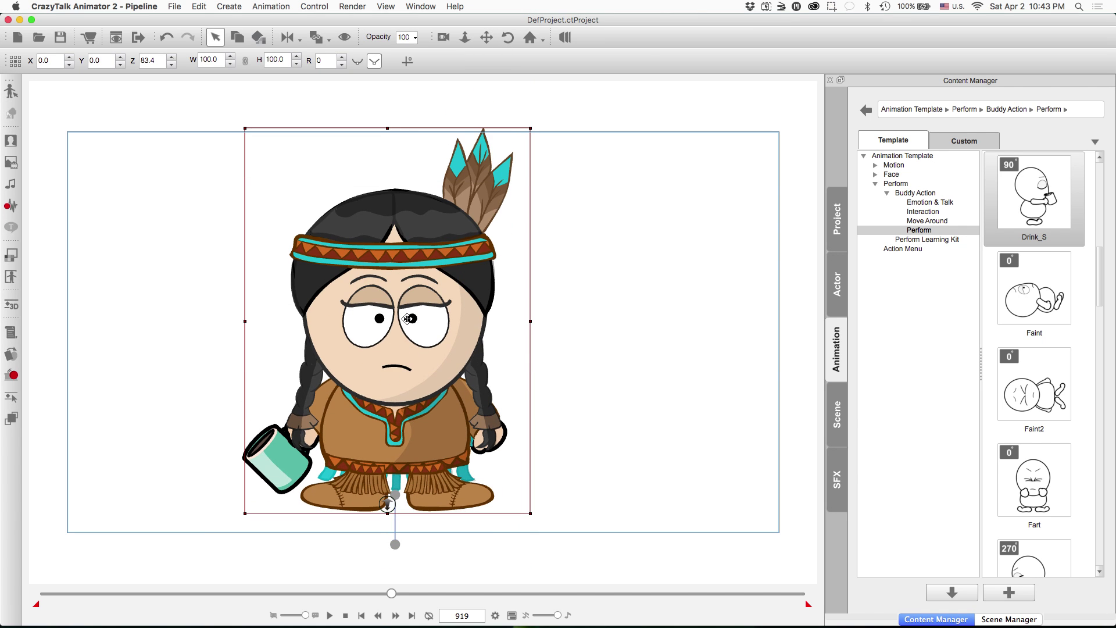
{"action": "right_click", "coordinate": [407, 319]}
{"action": "mouse_move", "coordinate": [430, 376]}
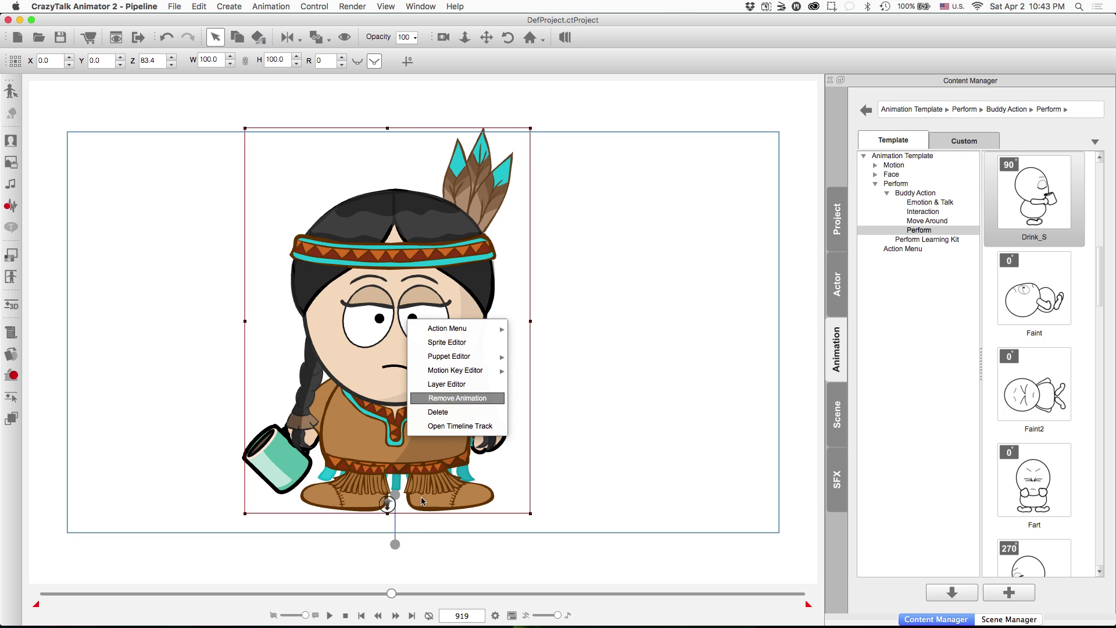
{"action": "left_click", "coordinate": [363, 618]}
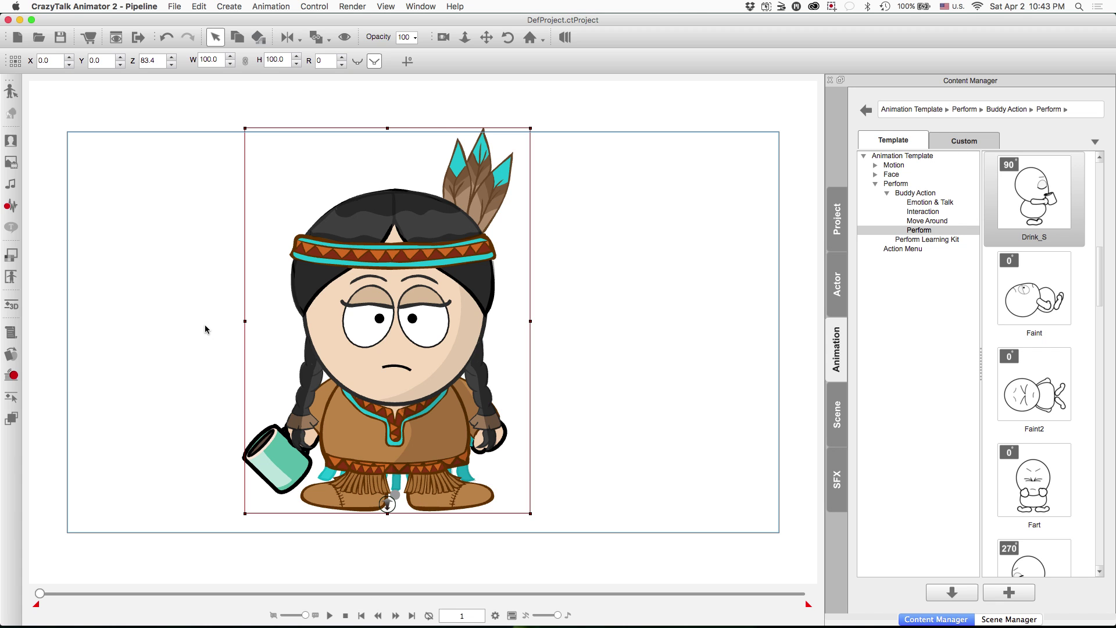
Open the 3D Motion Key Editor for the puppet, place it beside the figure and enlarge it
{"action": "left_click", "coordinate": [11, 306]}
{"action": "left_click", "coordinate": [631, 227]}
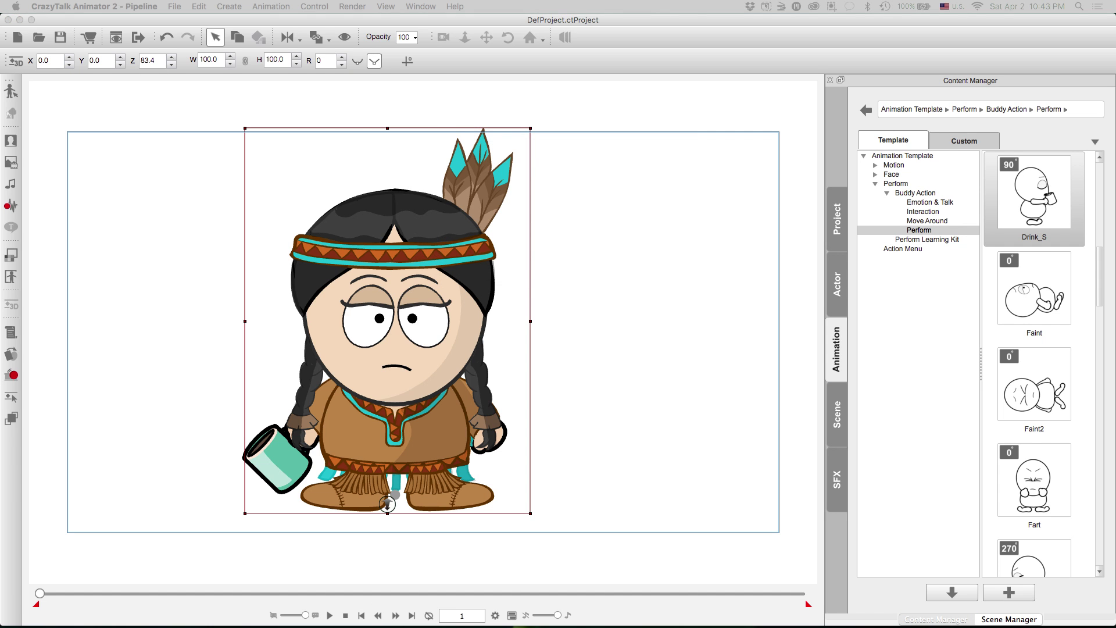
{"action": "left_click_drag", "start_coordinate": [175, 279], "coordinate": [856, 82]}
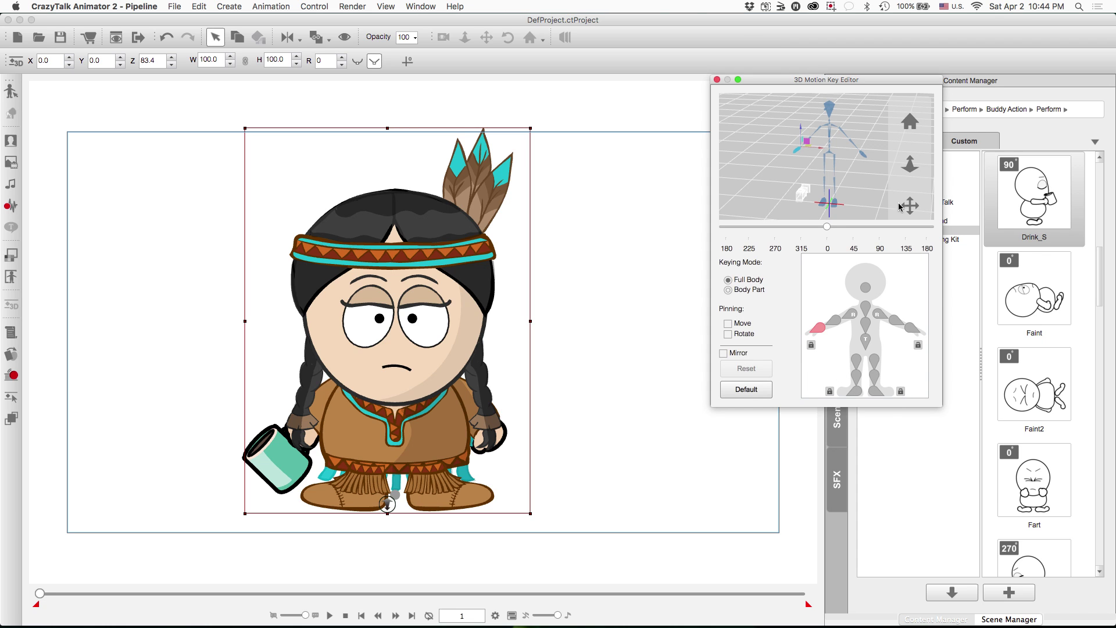
{"action": "left_click_drag", "start_coordinate": [953, 434], "coordinate": [998, 593]}
Rotate the hip bone to tip the whole body forward toward the camera, and raise the puppet to a Y of 20
{"action": "left_click", "coordinate": [963, 340]}
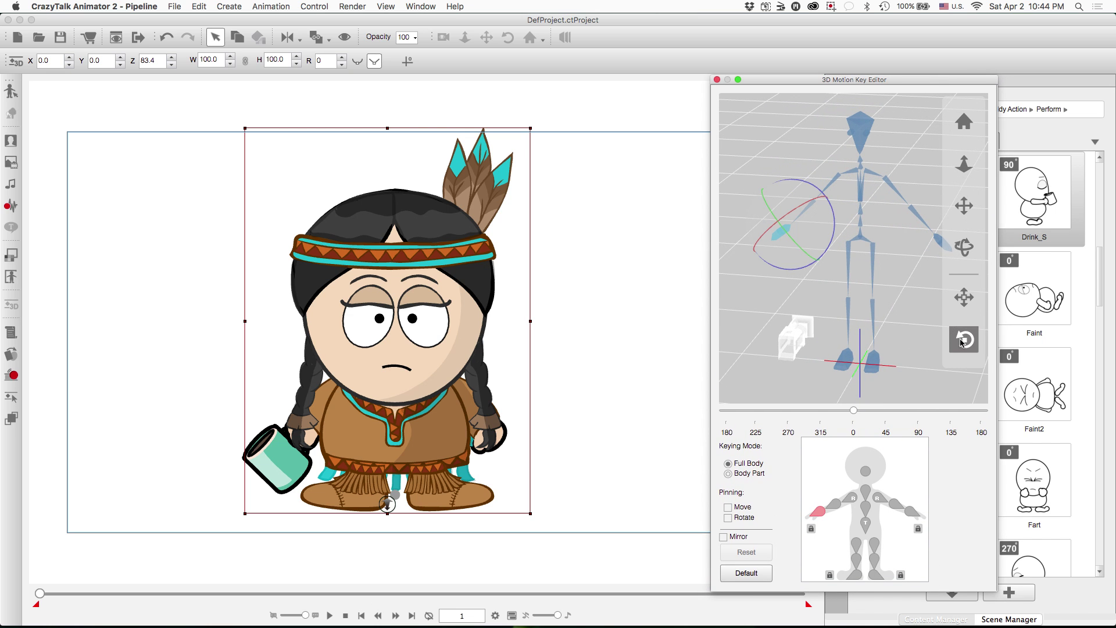
{"action": "left_click", "coordinate": [865, 527]}
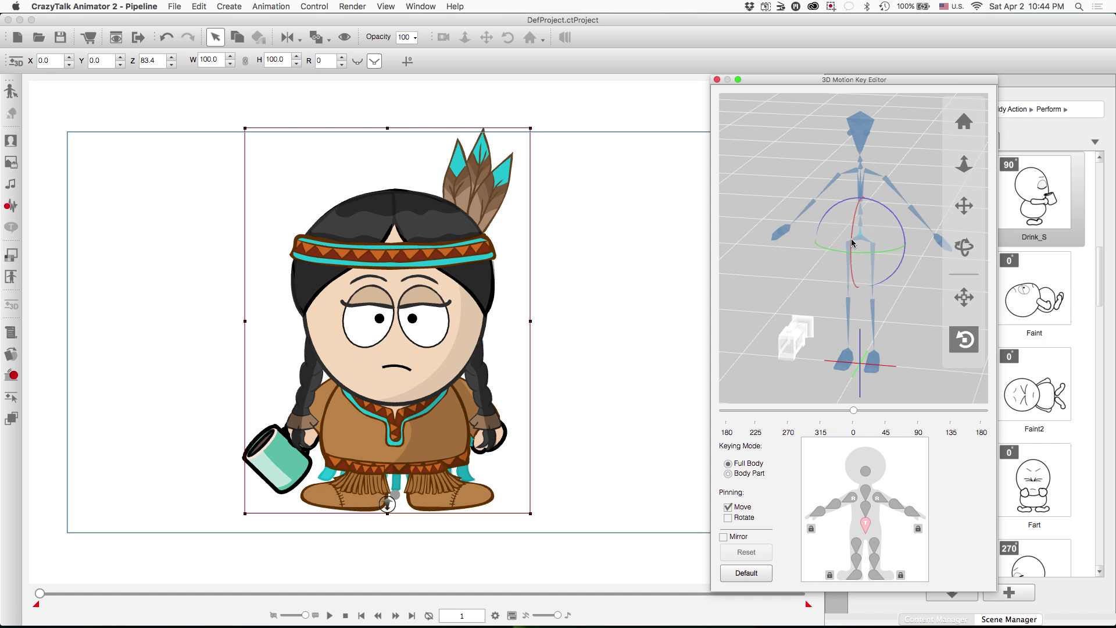
{"action": "left_click_drag", "start_coordinate": [852, 225], "coordinate": [851, 269]}
{"action": "left_click_drag", "start_coordinate": [442, 436], "coordinate": [434, 322]}
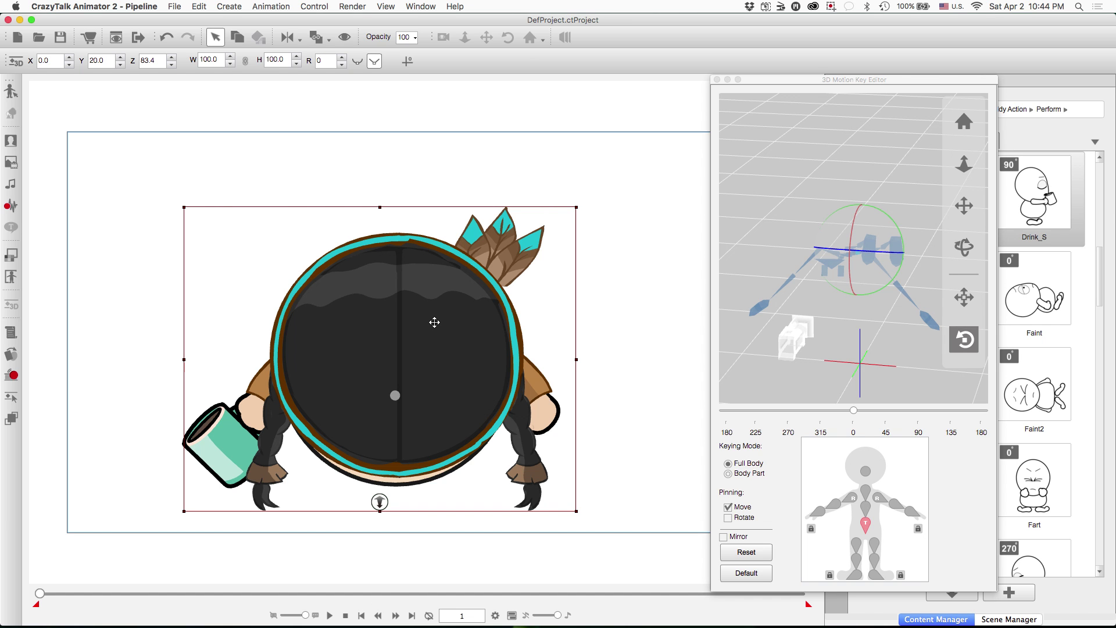
Rotate the head bone back so the face looks straight at the camera in the flying pose
{"action": "left_click", "coordinate": [863, 467]}
{"action": "left_click_drag", "start_coordinate": [828, 272], "coordinate": [818, 246]}
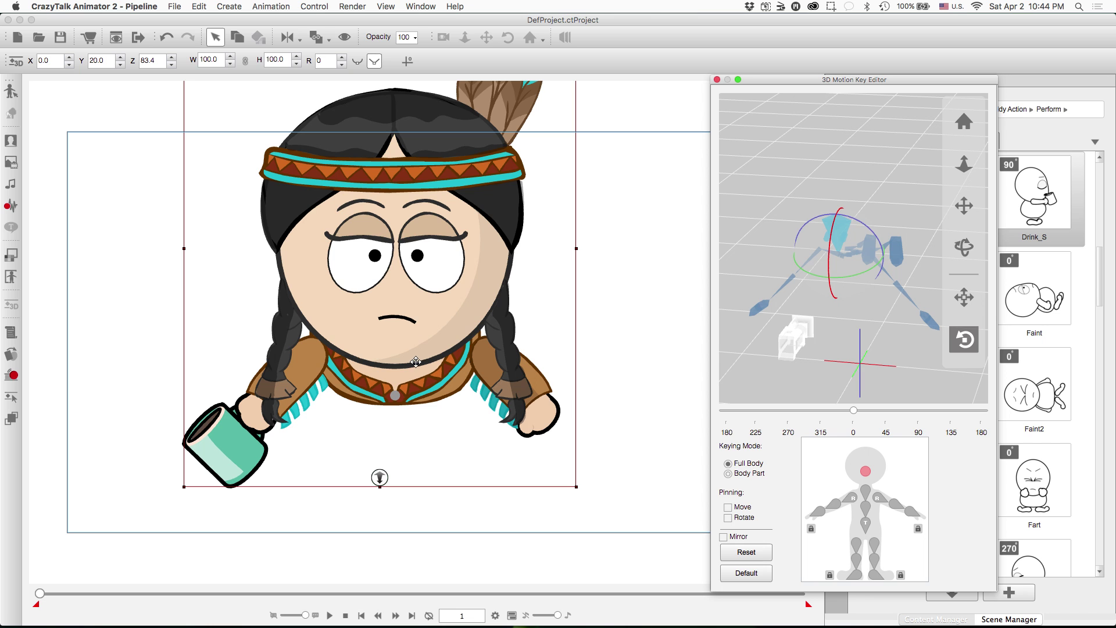
{"action": "mouse_move", "coordinate": [835, 227]}
{"action": "left_mouse_down"}
{"action": "mouse_move", "coordinate": [830, 271]}
{"action": "mouse_move", "coordinate": [834, 228]}
{"action": "mouse_move", "coordinate": [834, 241]}
{"action": "left_mouse_up"}
{"action": "mouse_move", "coordinate": [834, 234]}
{"action": "left_mouse_down"}
{"action": "mouse_move", "coordinate": [838, 211]}
{"action": "mouse_move", "coordinate": [837, 256]}
{"action": "mouse_move", "coordinate": [836, 231]}
{"action": "left_mouse_up"}
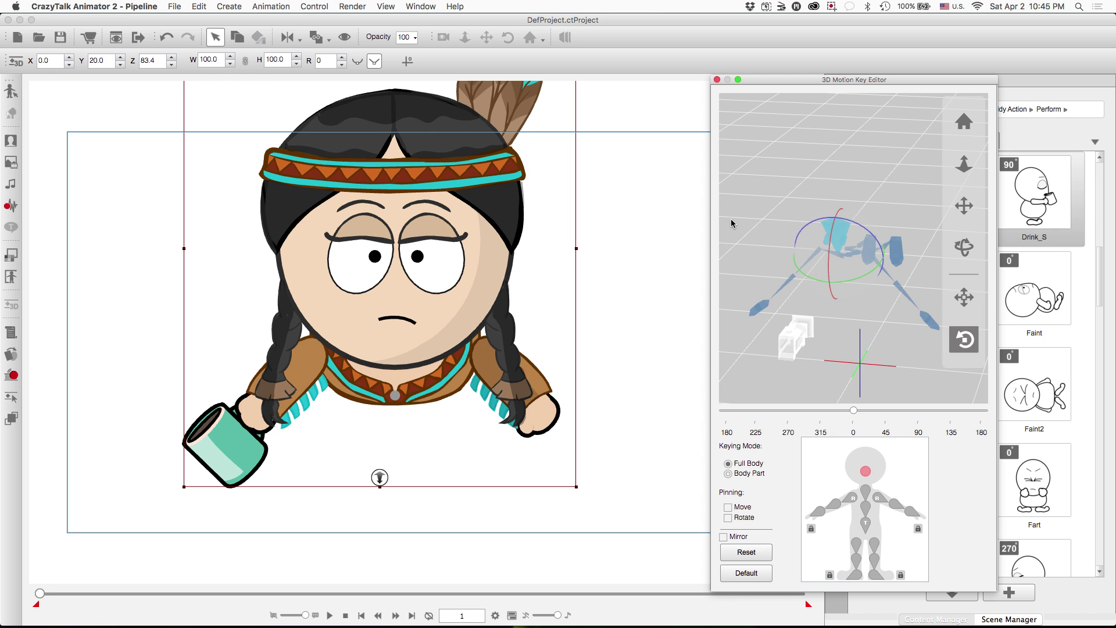
{"action": "mouse_move", "coordinate": [856, 283]}
{"action": "left_mouse_down"}
{"action": "mouse_move", "coordinate": [791, 281]}
{"action": "mouse_move", "coordinate": [910, 257]}
{"action": "mouse_move", "coordinate": [881, 267]}
{"action": "mouse_move", "coordinate": [881, 309]}
{"action": "mouse_move", "coordinate": [865, 292]}
{"action": "left_mouse_up"}
{"action": "left_click_drag", "start_coordinate": [834, 230], "coordinate": [832, 257]}
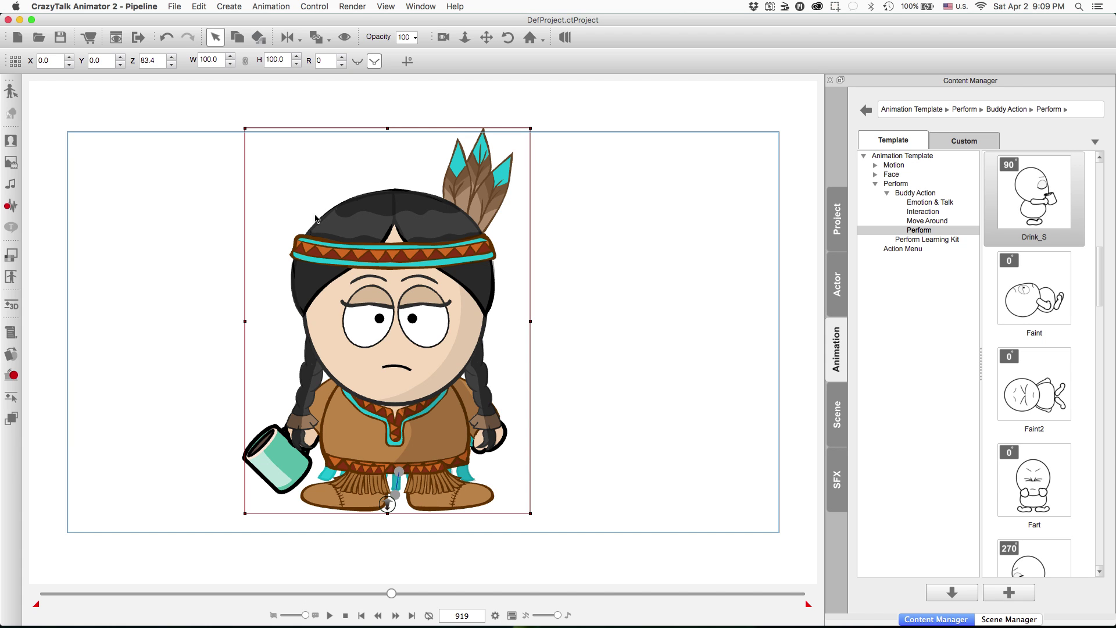
Lower the front-facing puppet to a Y of -10 and remove its animation
{"action": "key", "text": "Down"}
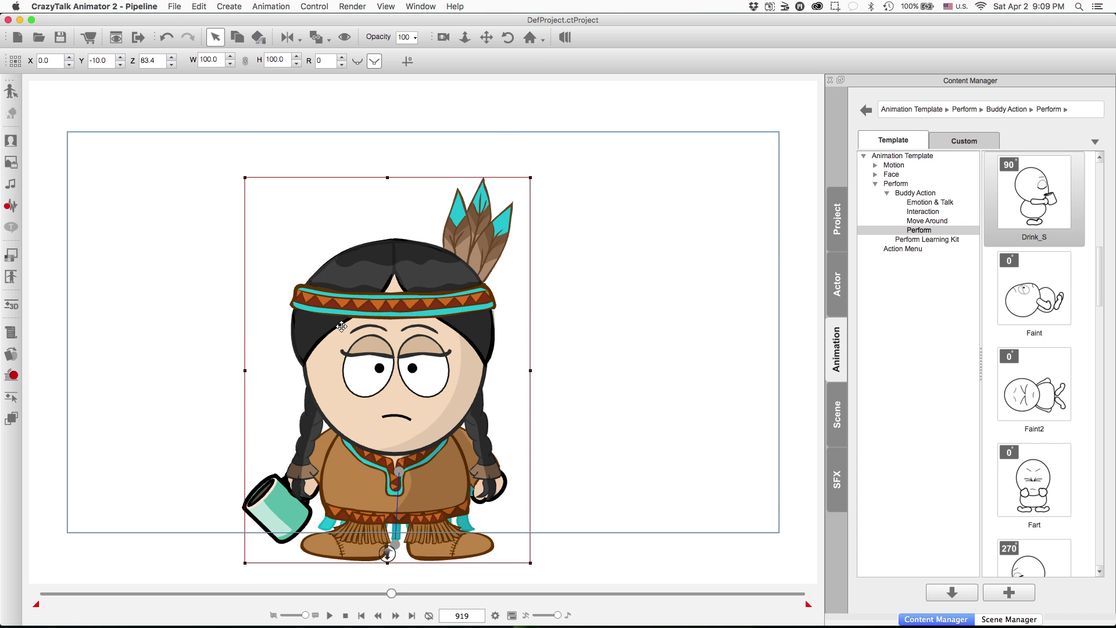
{"action": "key", "text": "Up"}
{"action": "key", "text": "Down"}
{"action": "right_click", "coordinate": [359, 331]}
{"action": "left_click", "coordinate": [379, 410]}
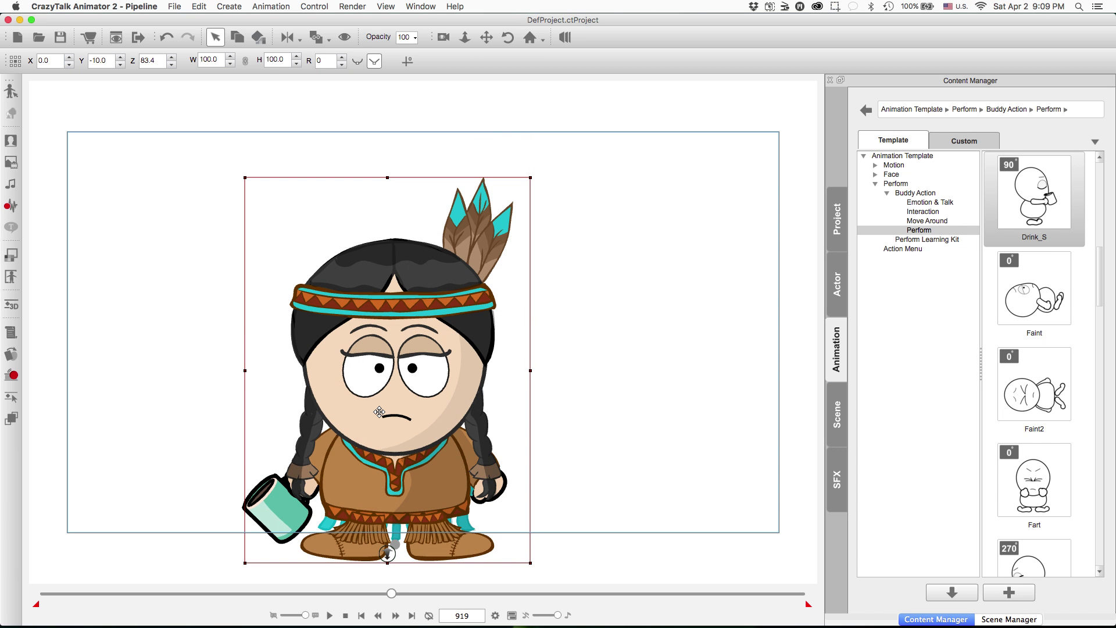